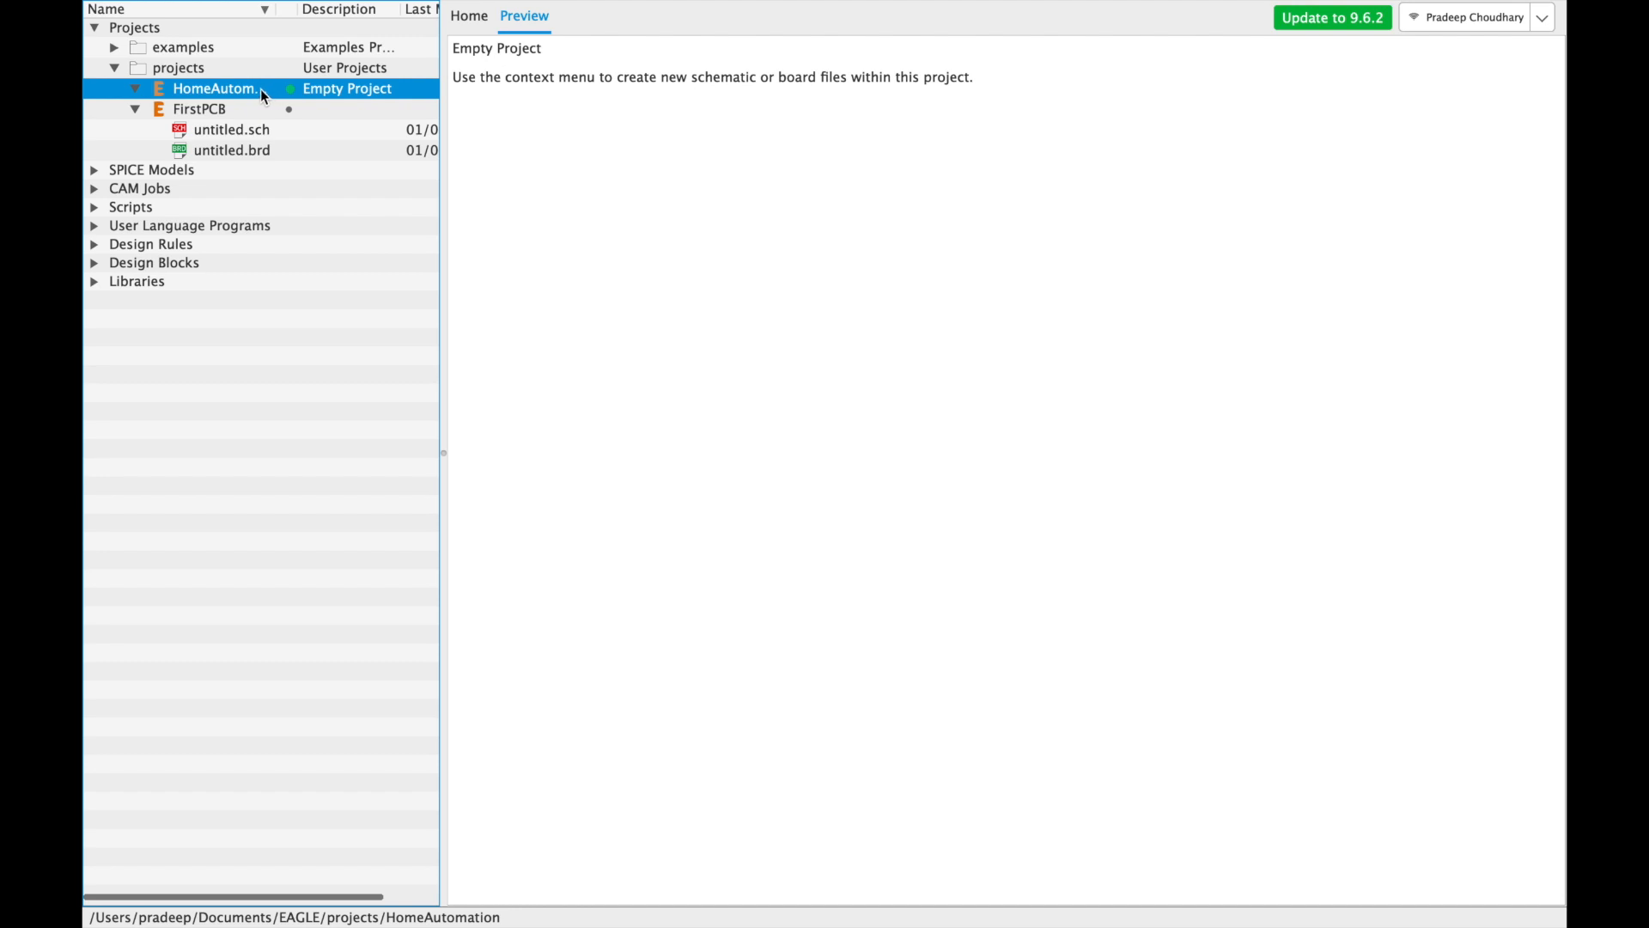
Step: Create a new schematic in the HomeAutomation project
right_click(263, 90)
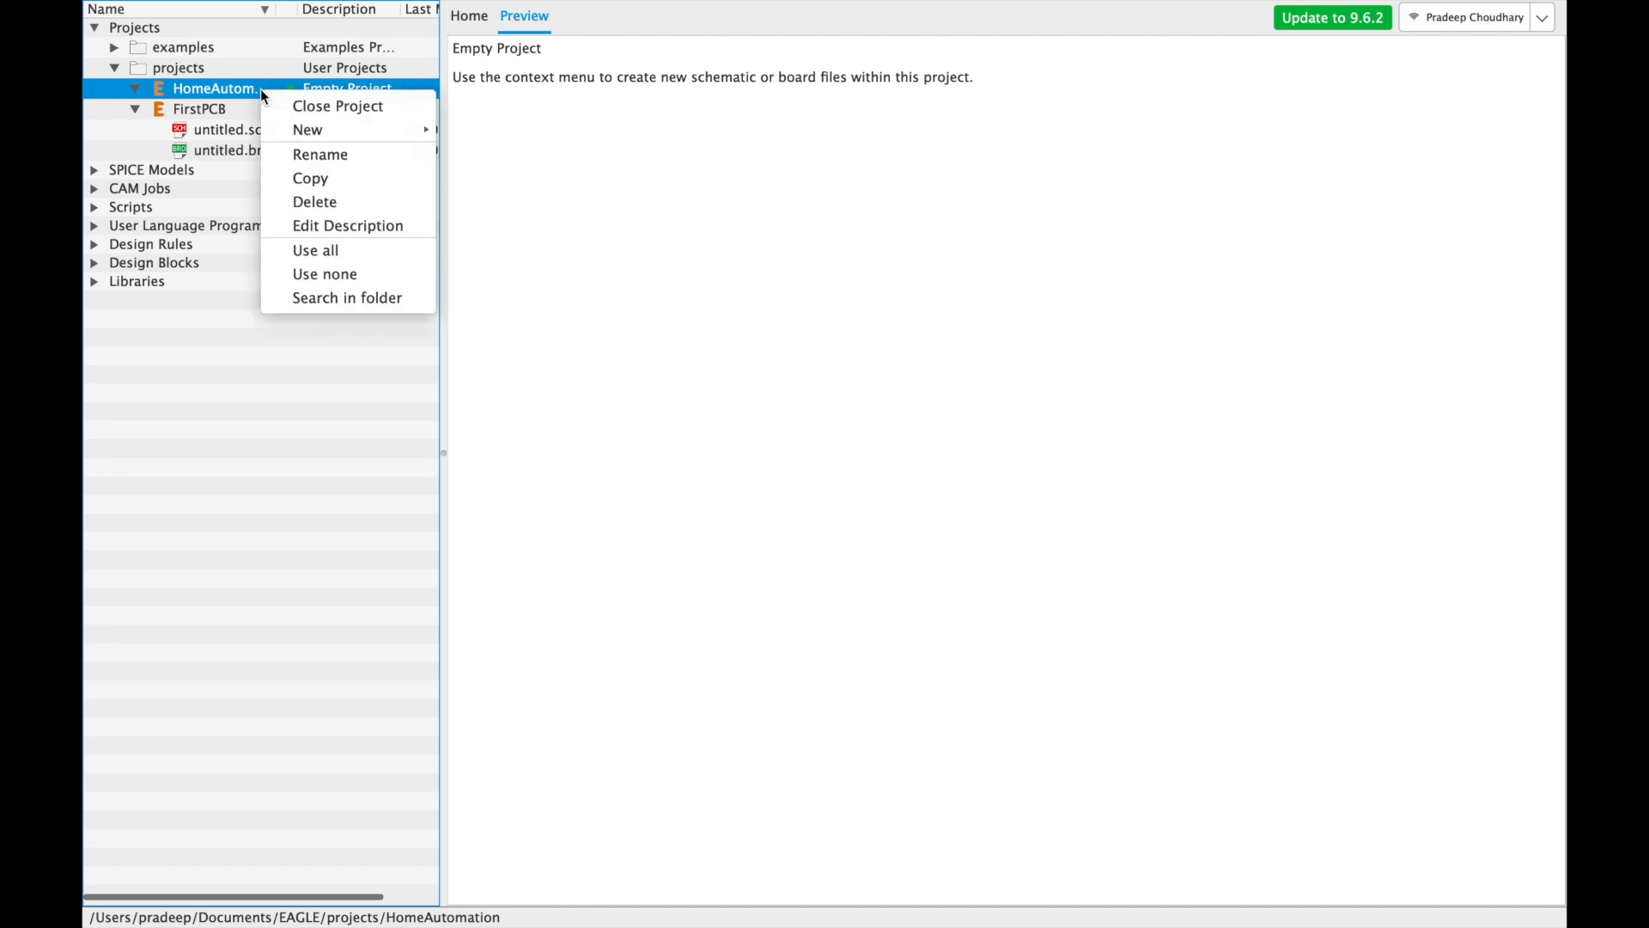
mouse_move(316, 134)
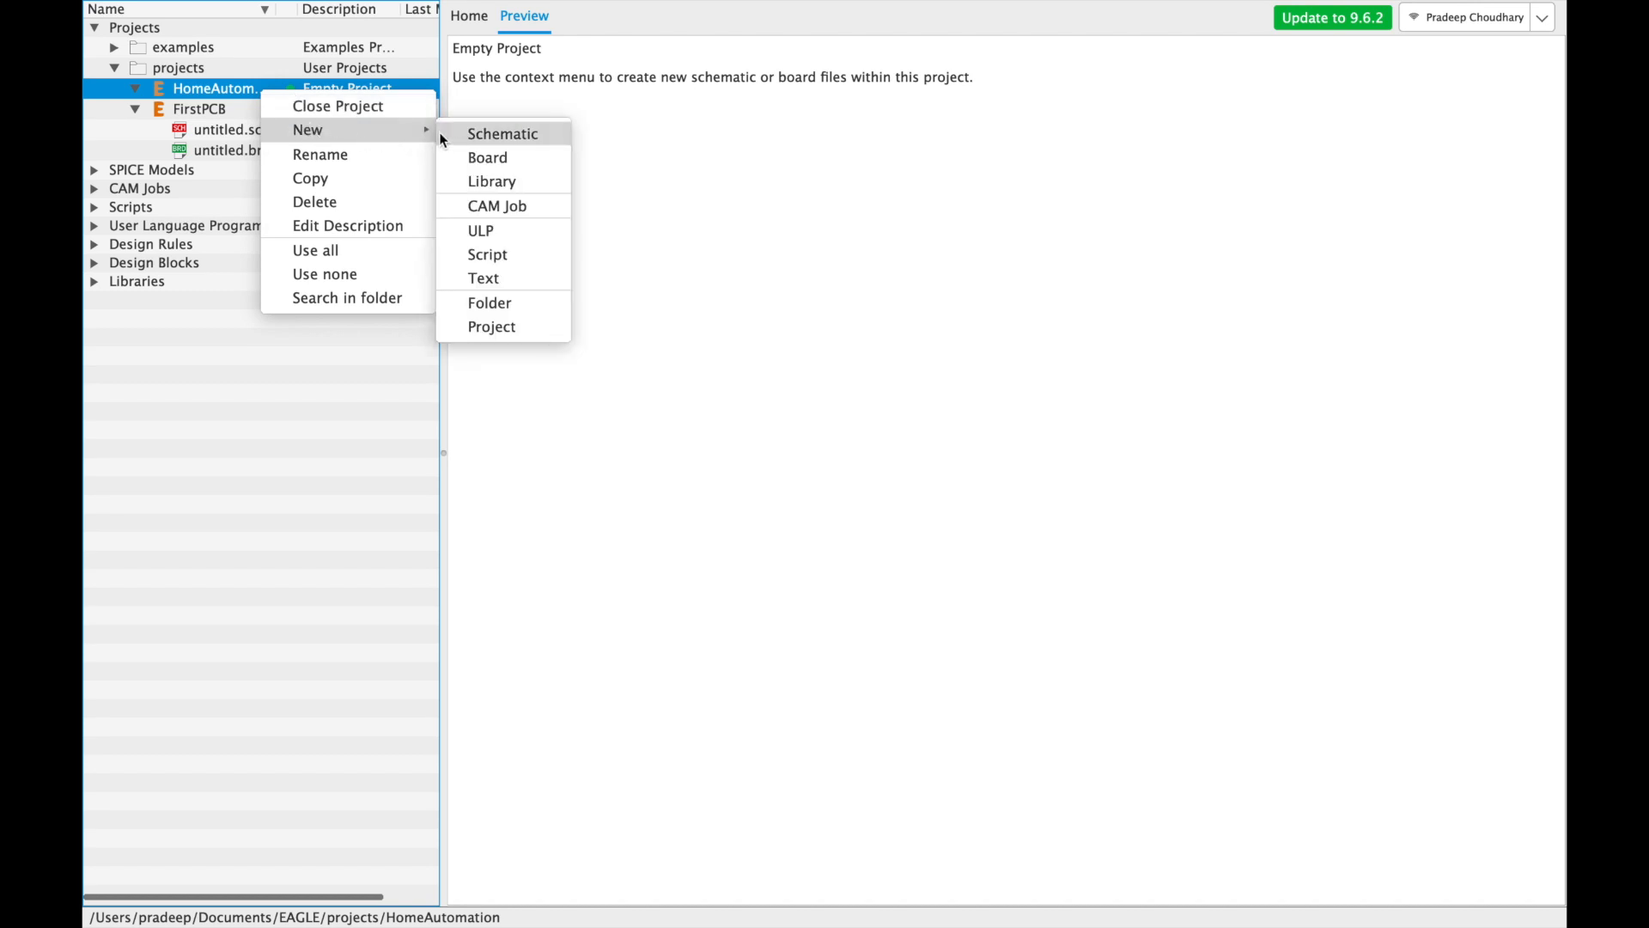
left_click(475, 138)
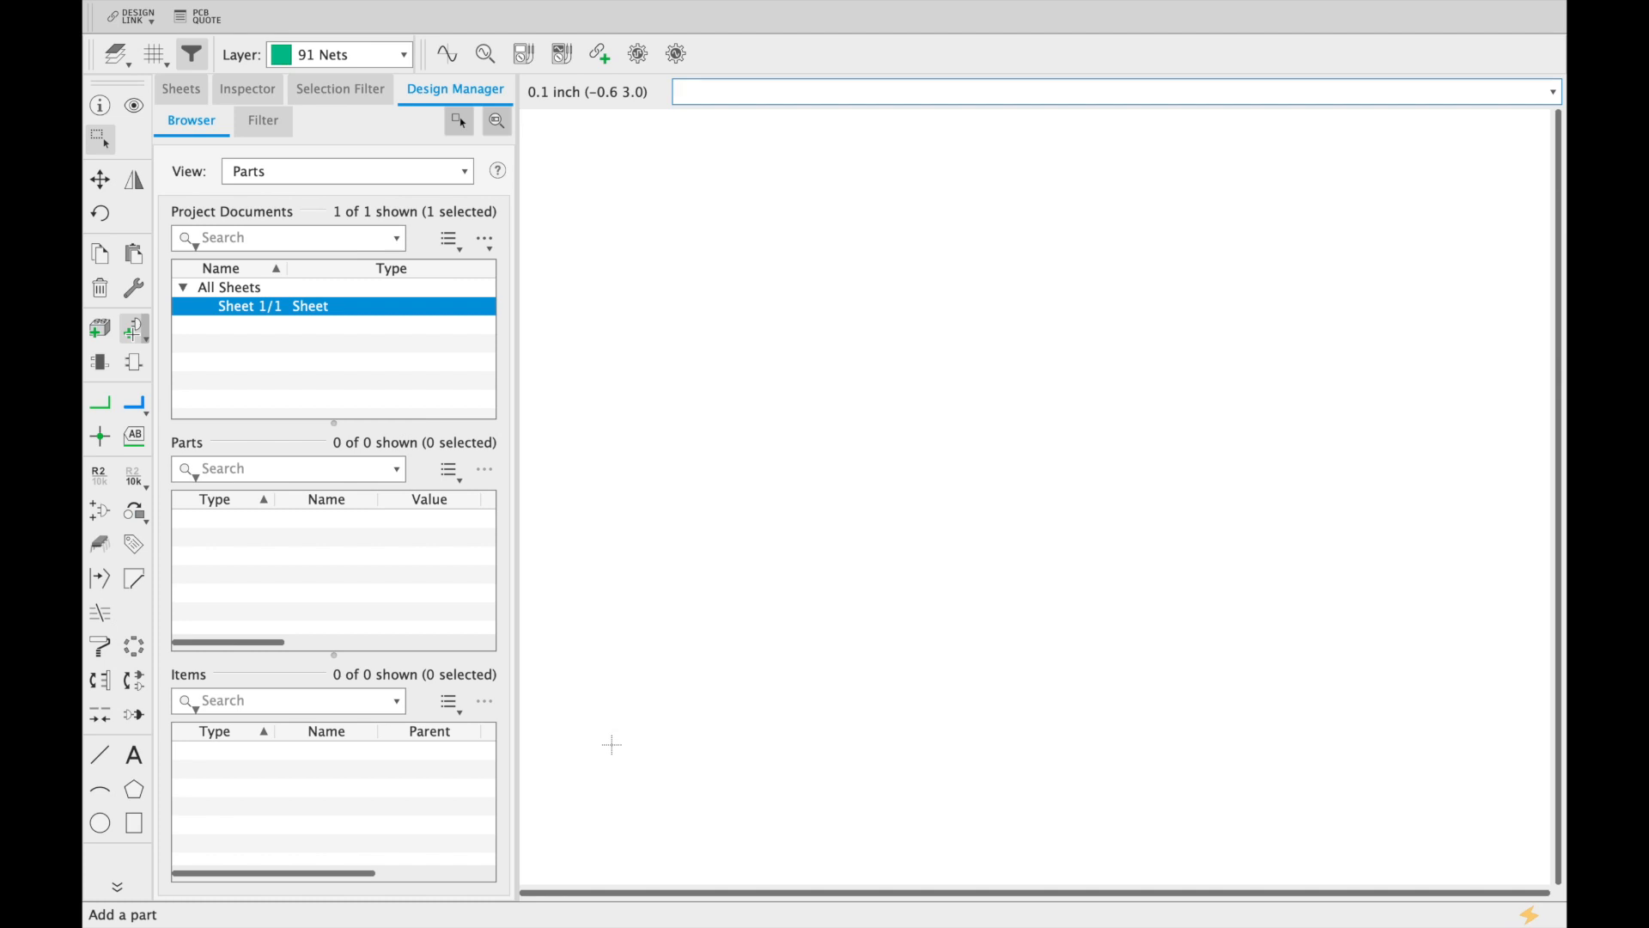
left_click(99, 288)
left_click(101, 215)
left_click(101, 179)
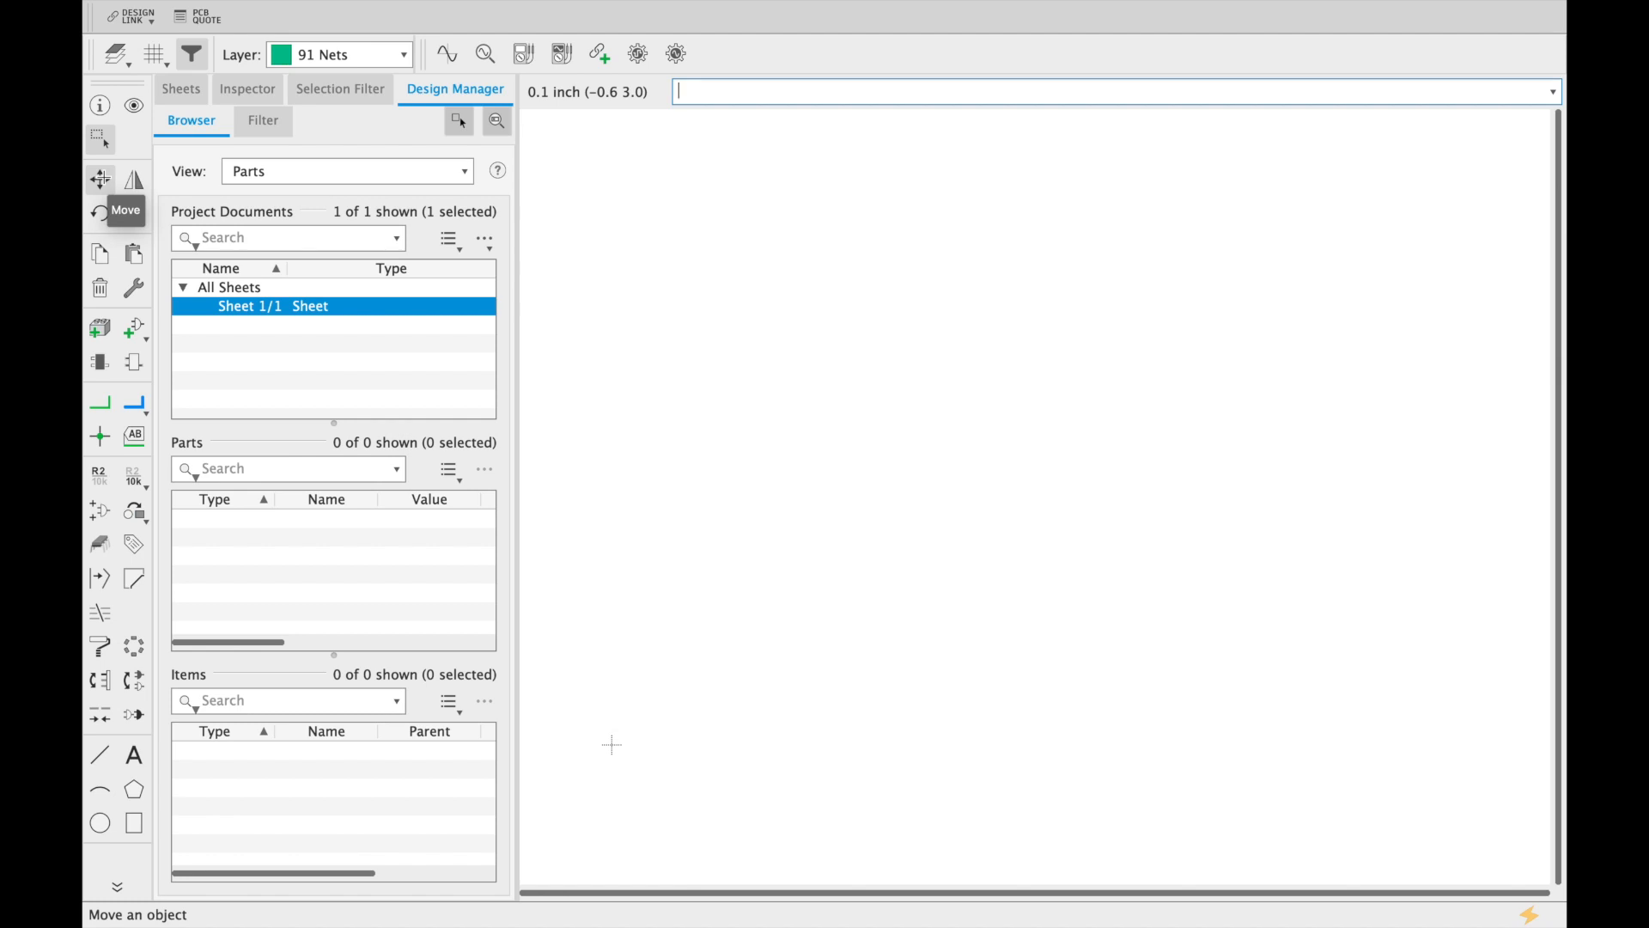
left_click(101, 402)
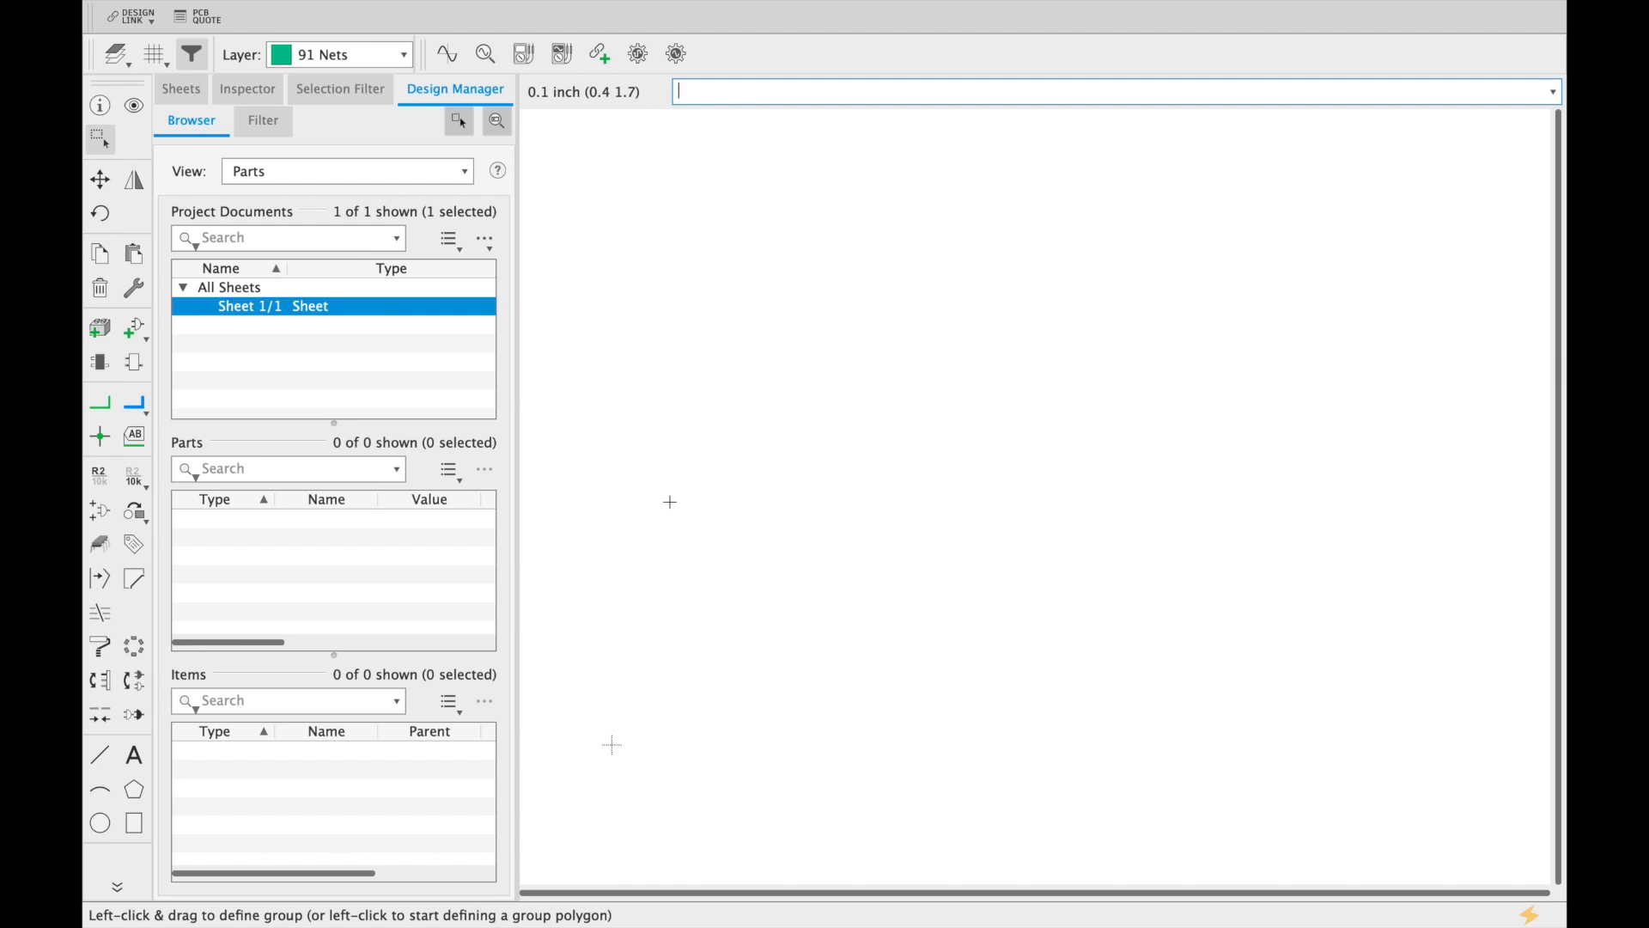
Step: Find the HLK-PM01 power supply by searching the libraries for HLK and place one on the schematic
left_click(133, 335)
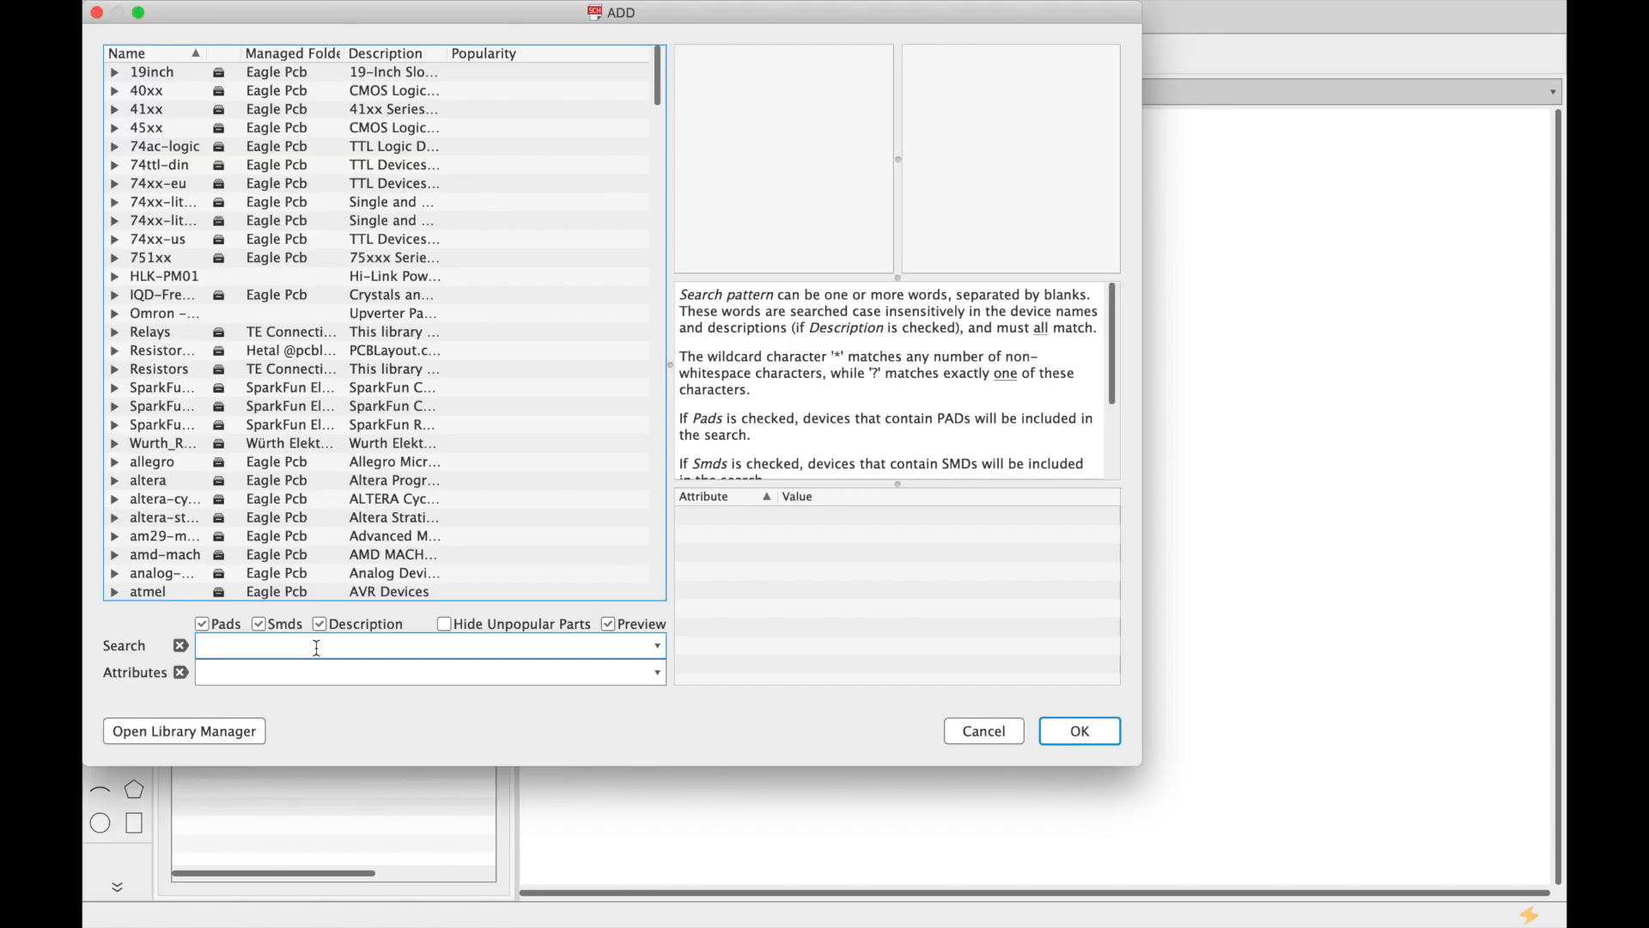
left_click(317, 647)
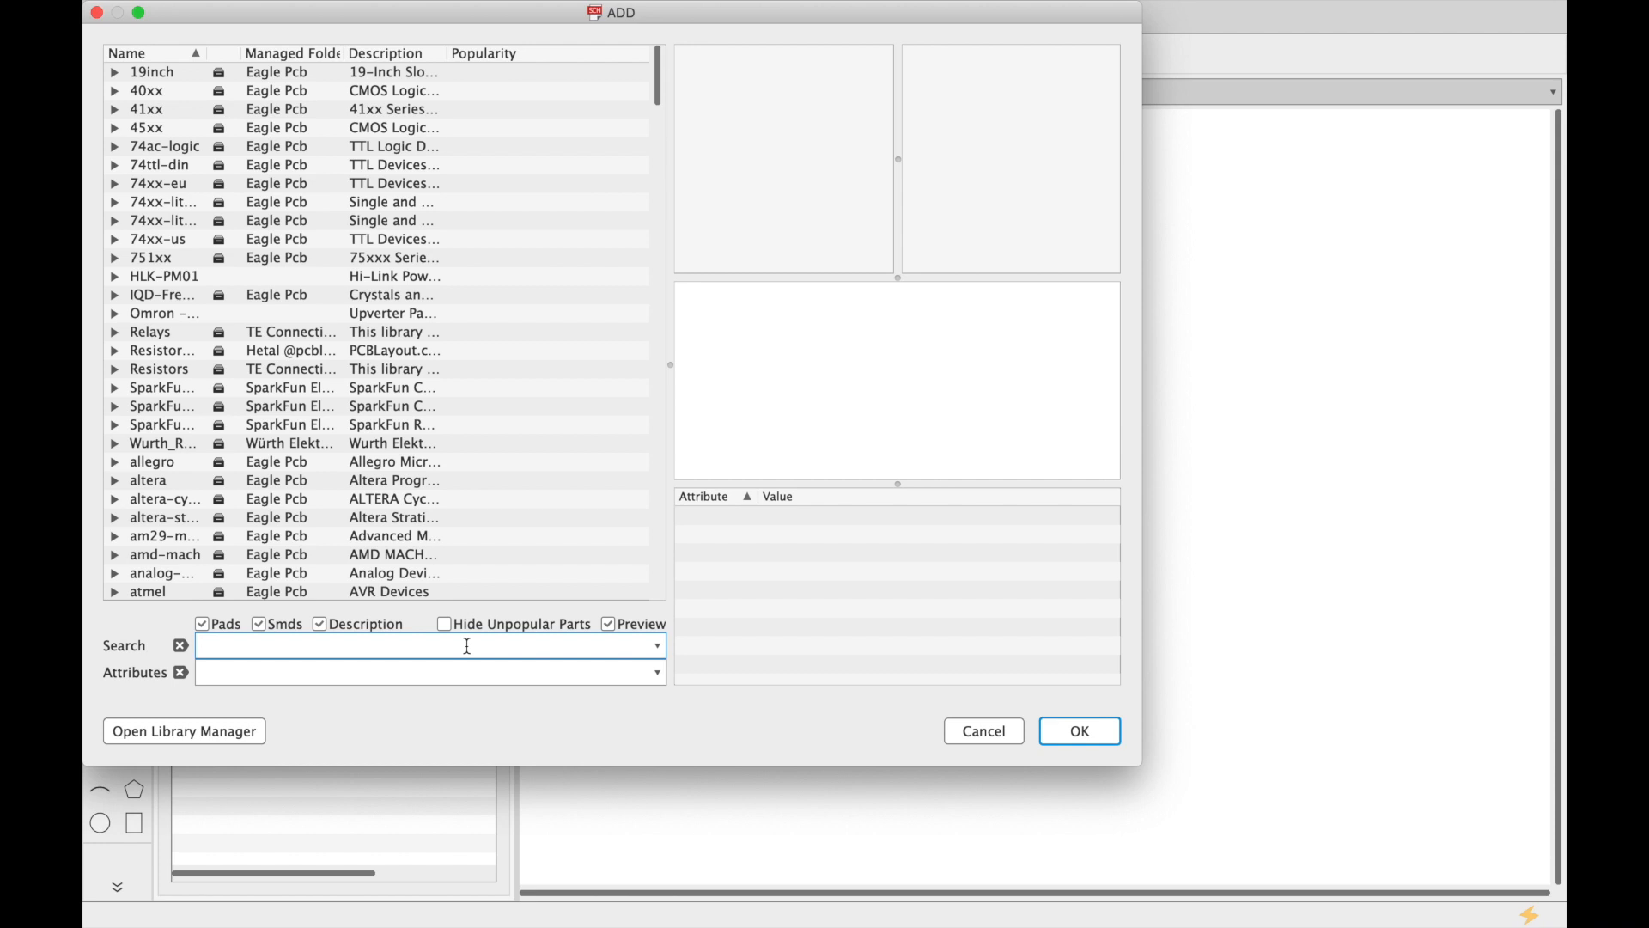
type("HLK")
key("Return")
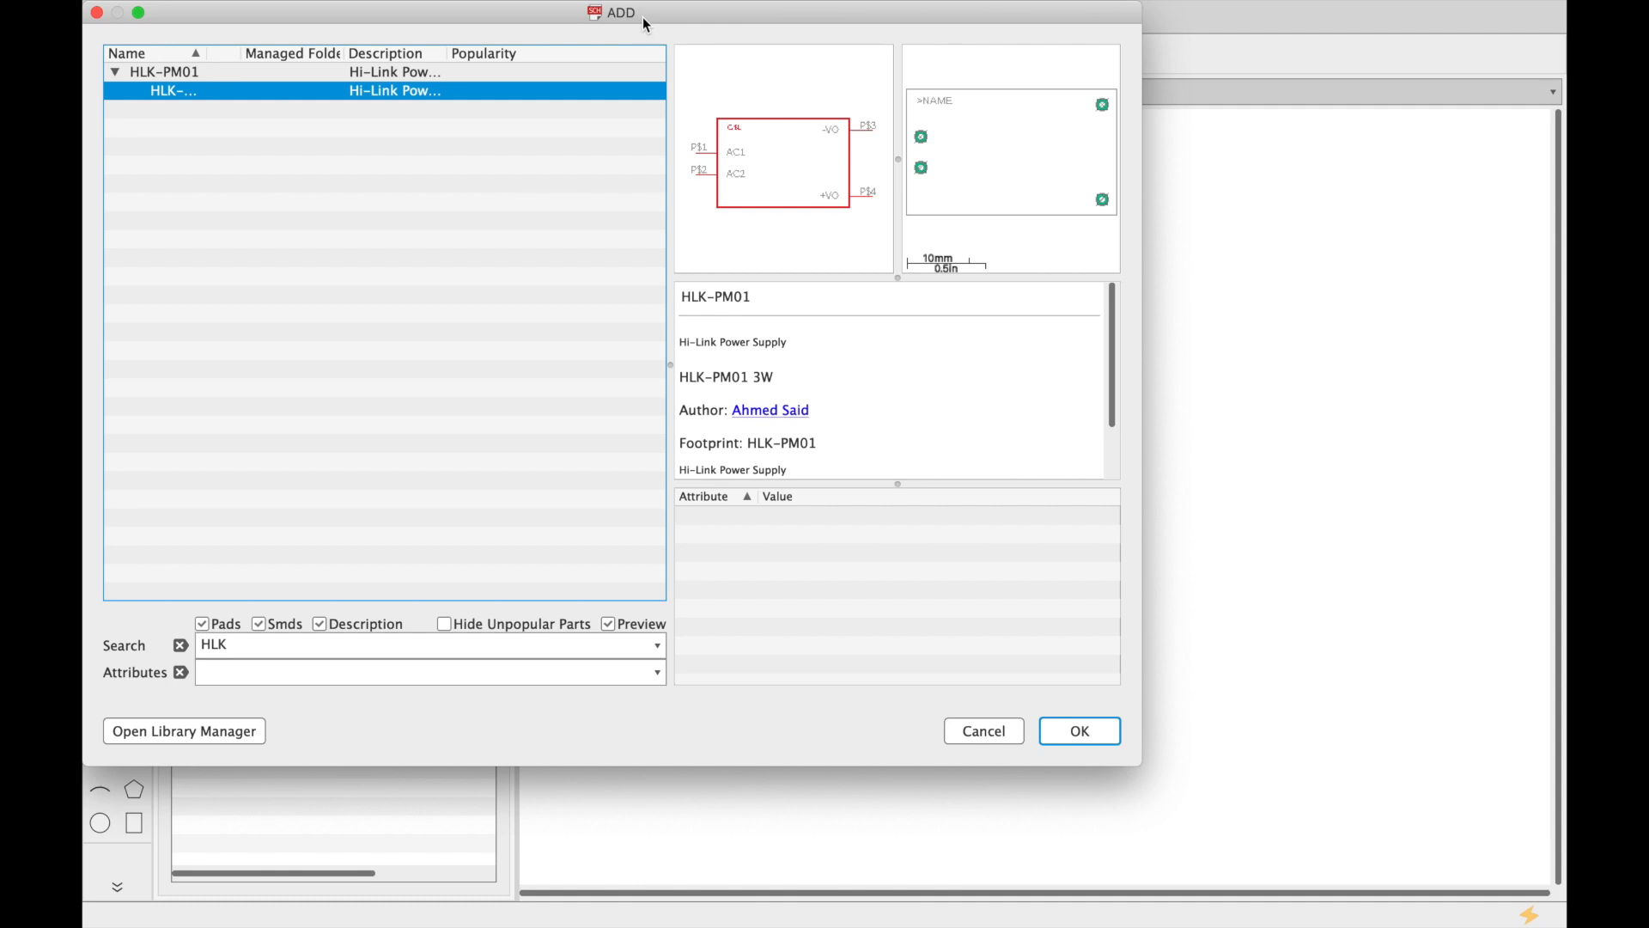
left_click(1078, 730)
left_click(1102, 724)
key("Escape")
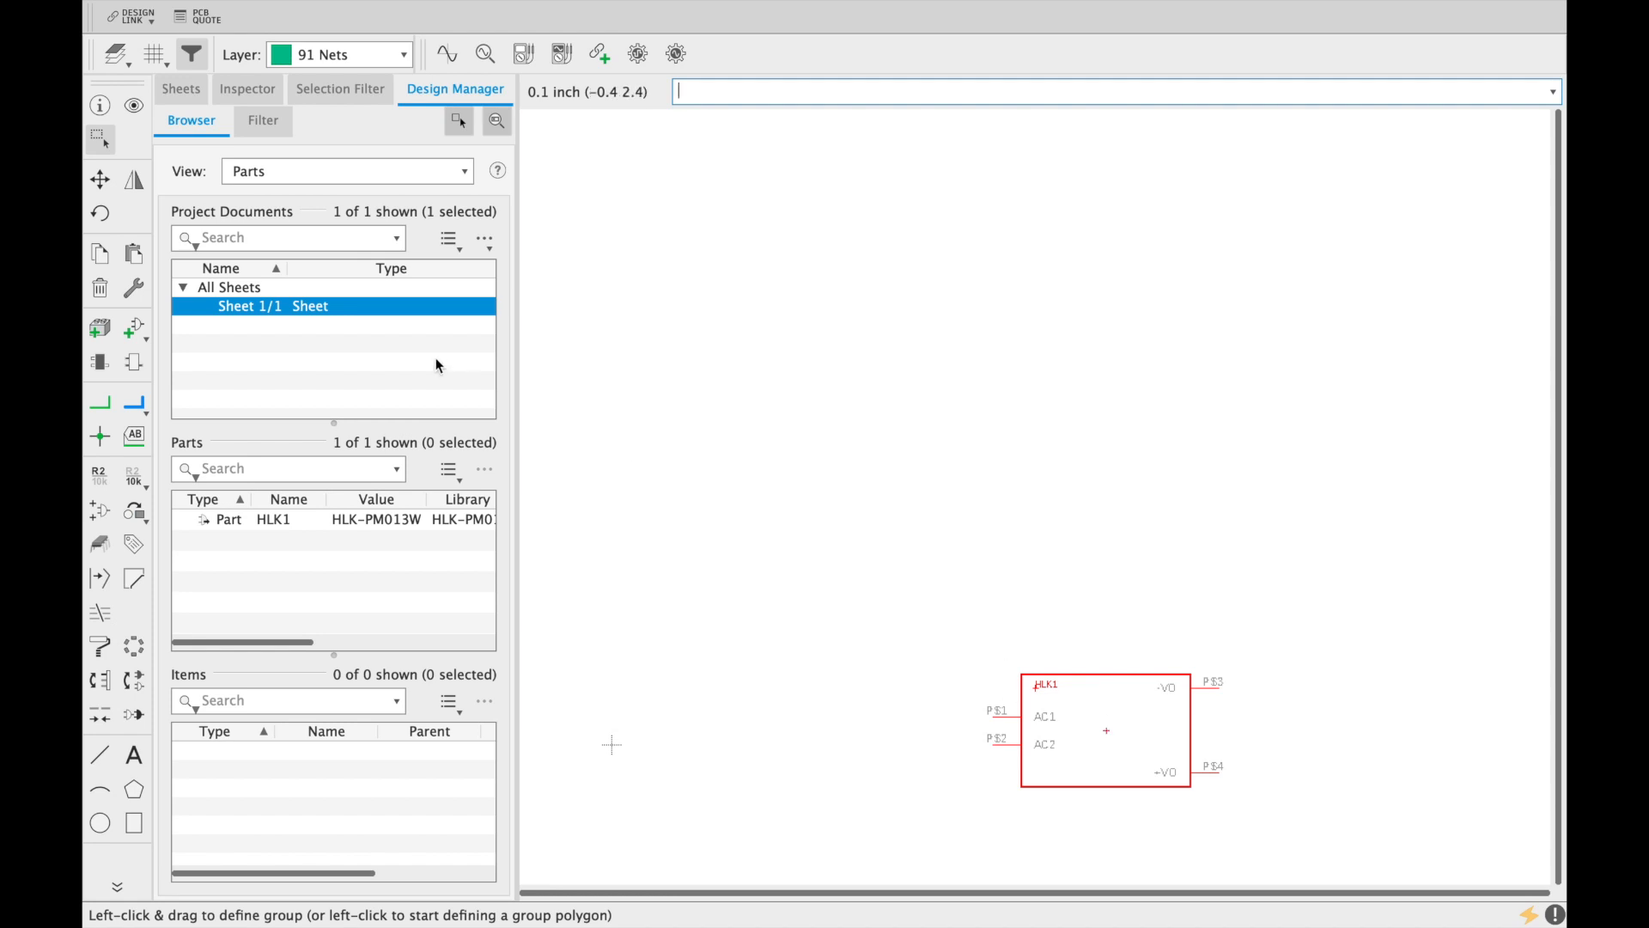
Step: Move the HLK1 power supply to the upper-left area of the schematic sheet
left_click(100, 178)
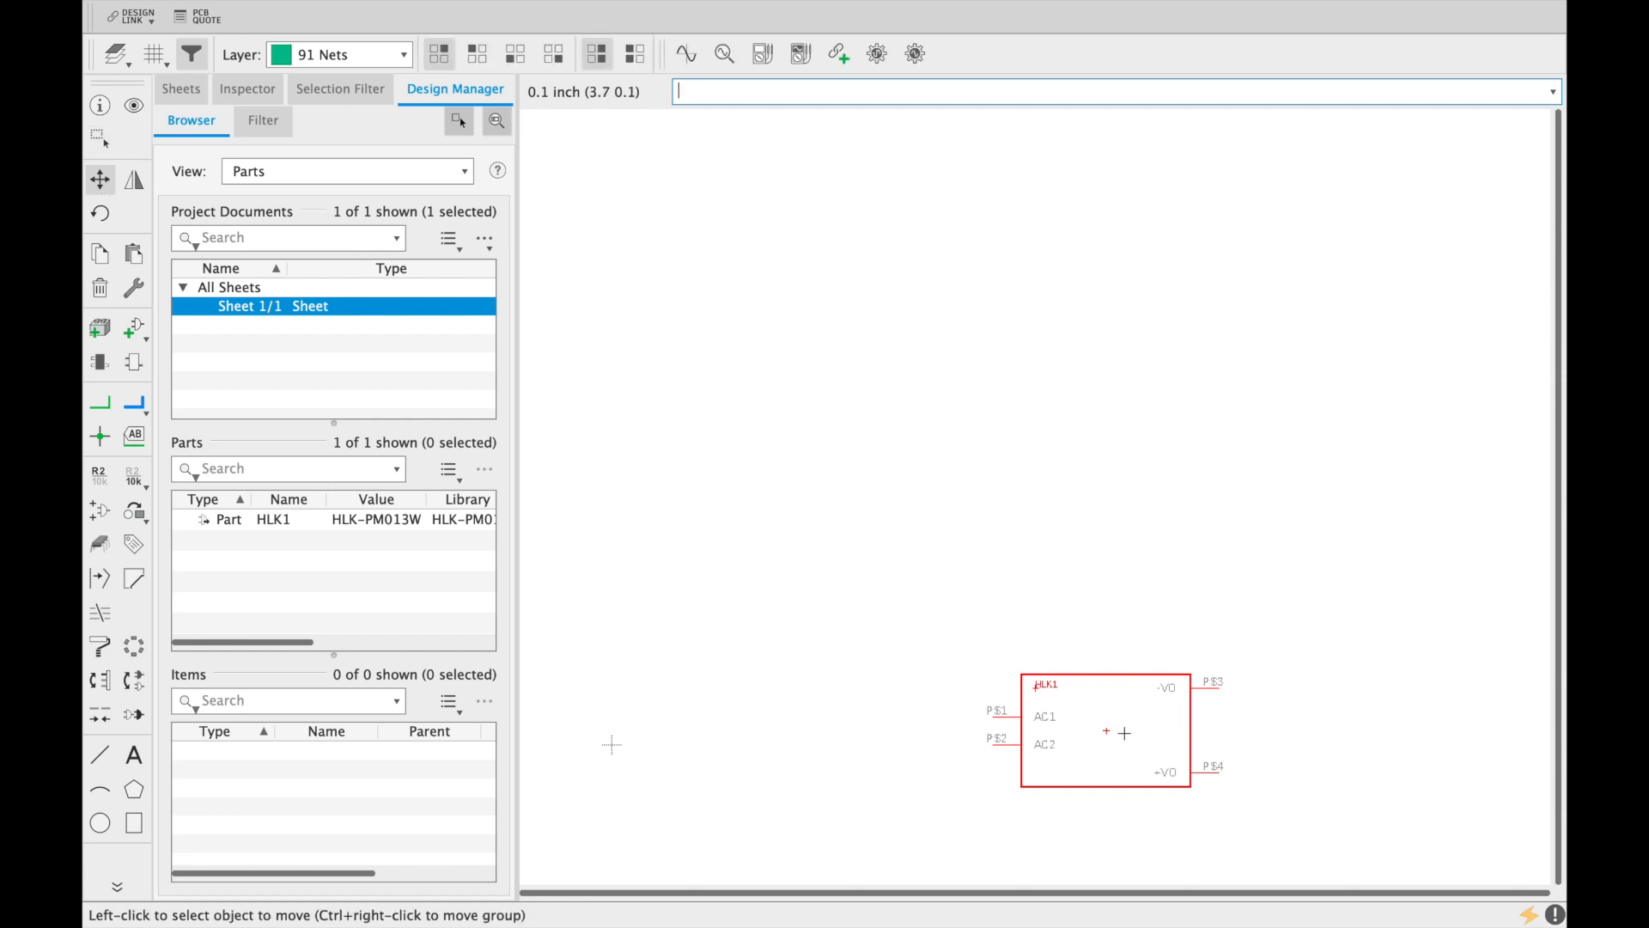
left_click(1109, 732)
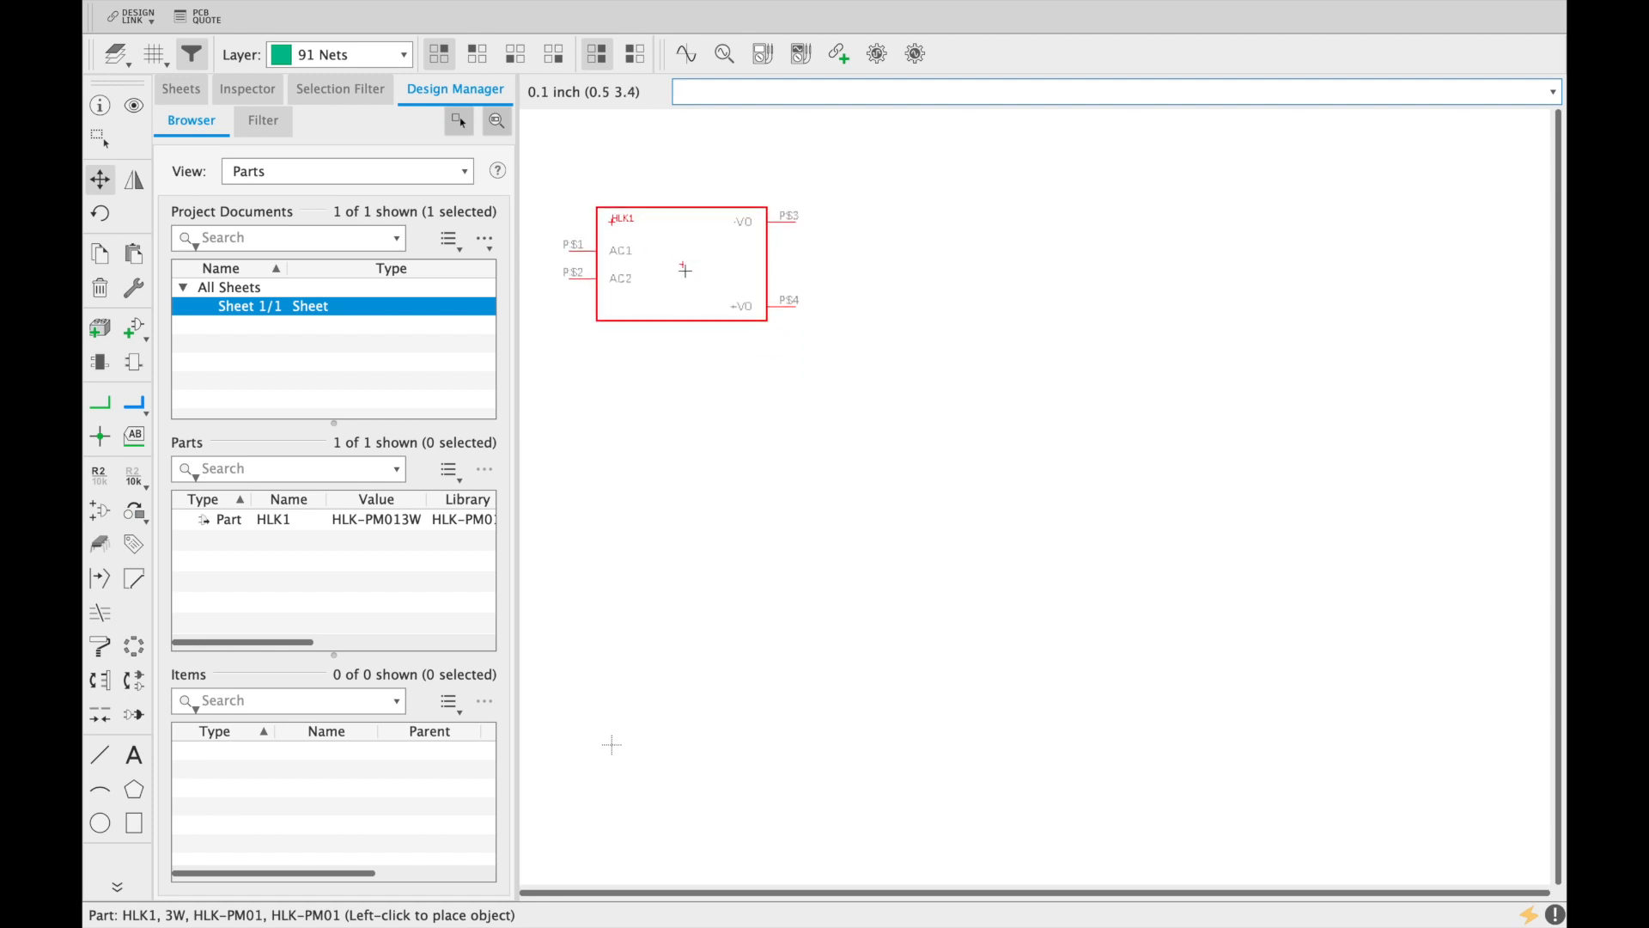
left_click(795, 293)
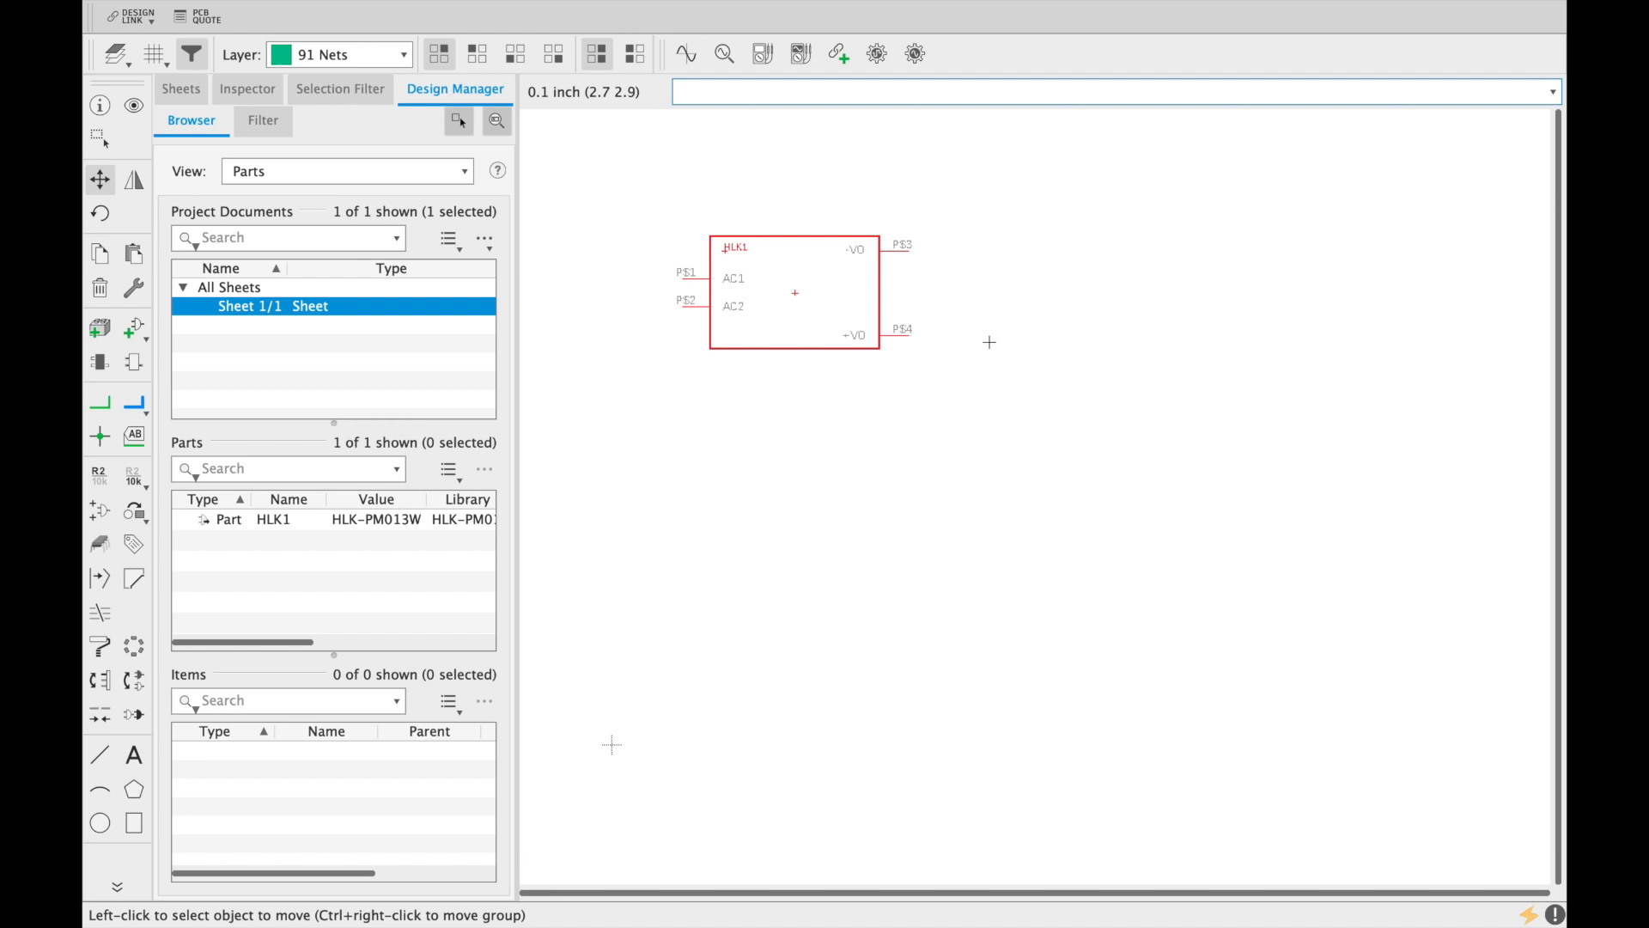
Step: Find the NODEMCU part in the libraries and place it to the right of the HLK1 power supply, level with it
left_click(132, 340)
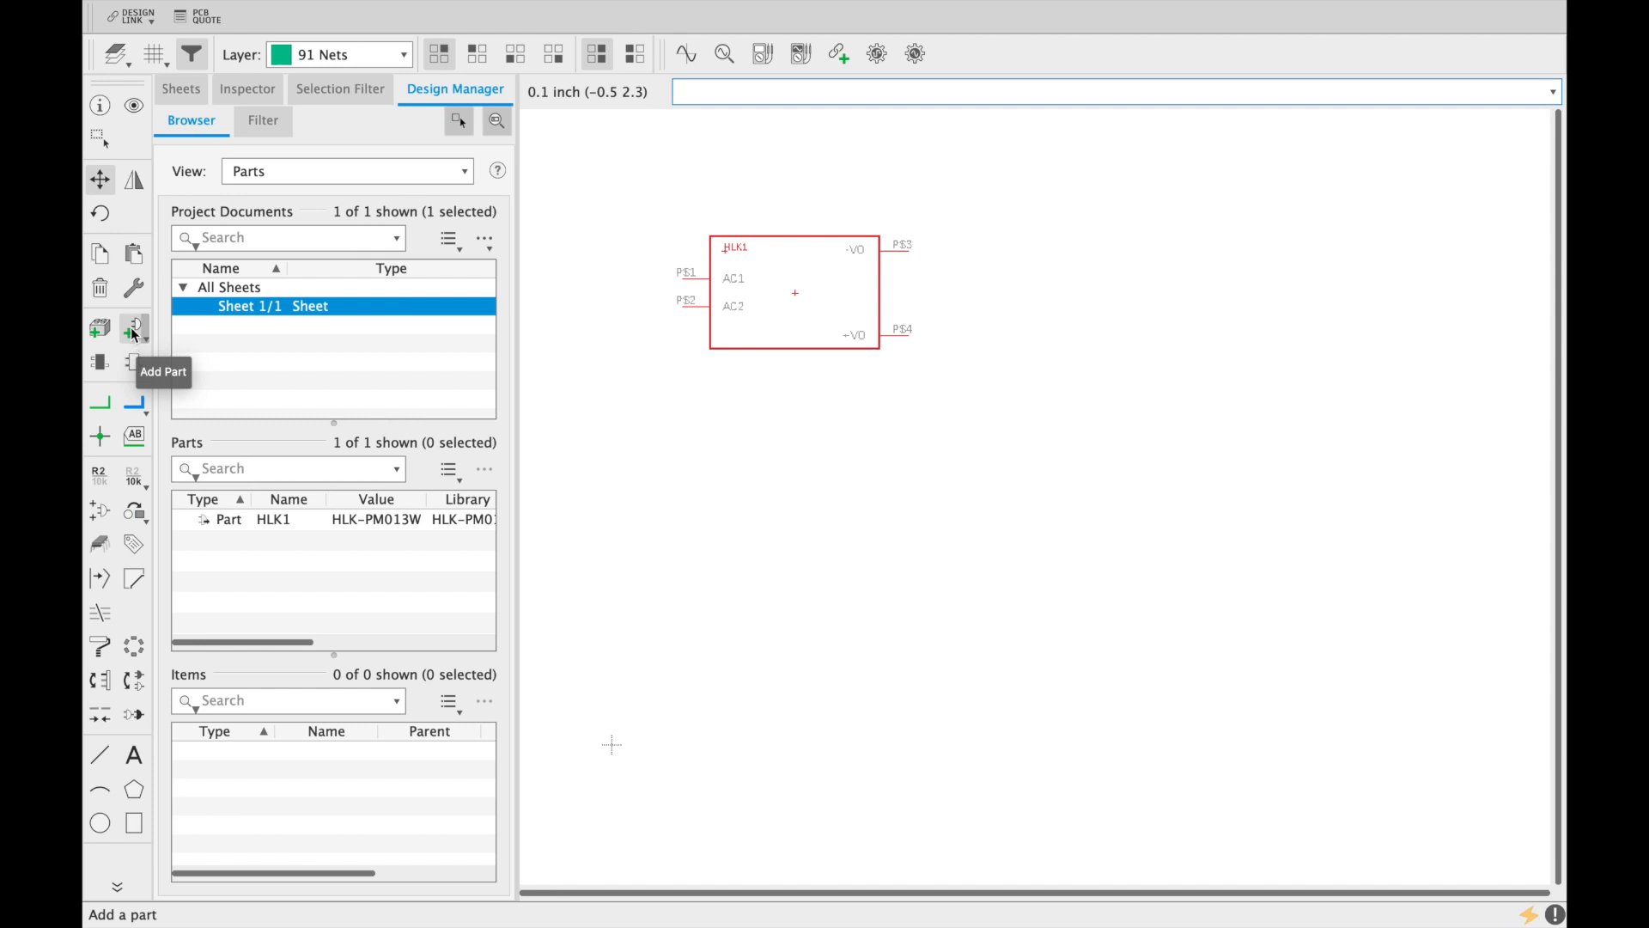
left_click(244, 643)
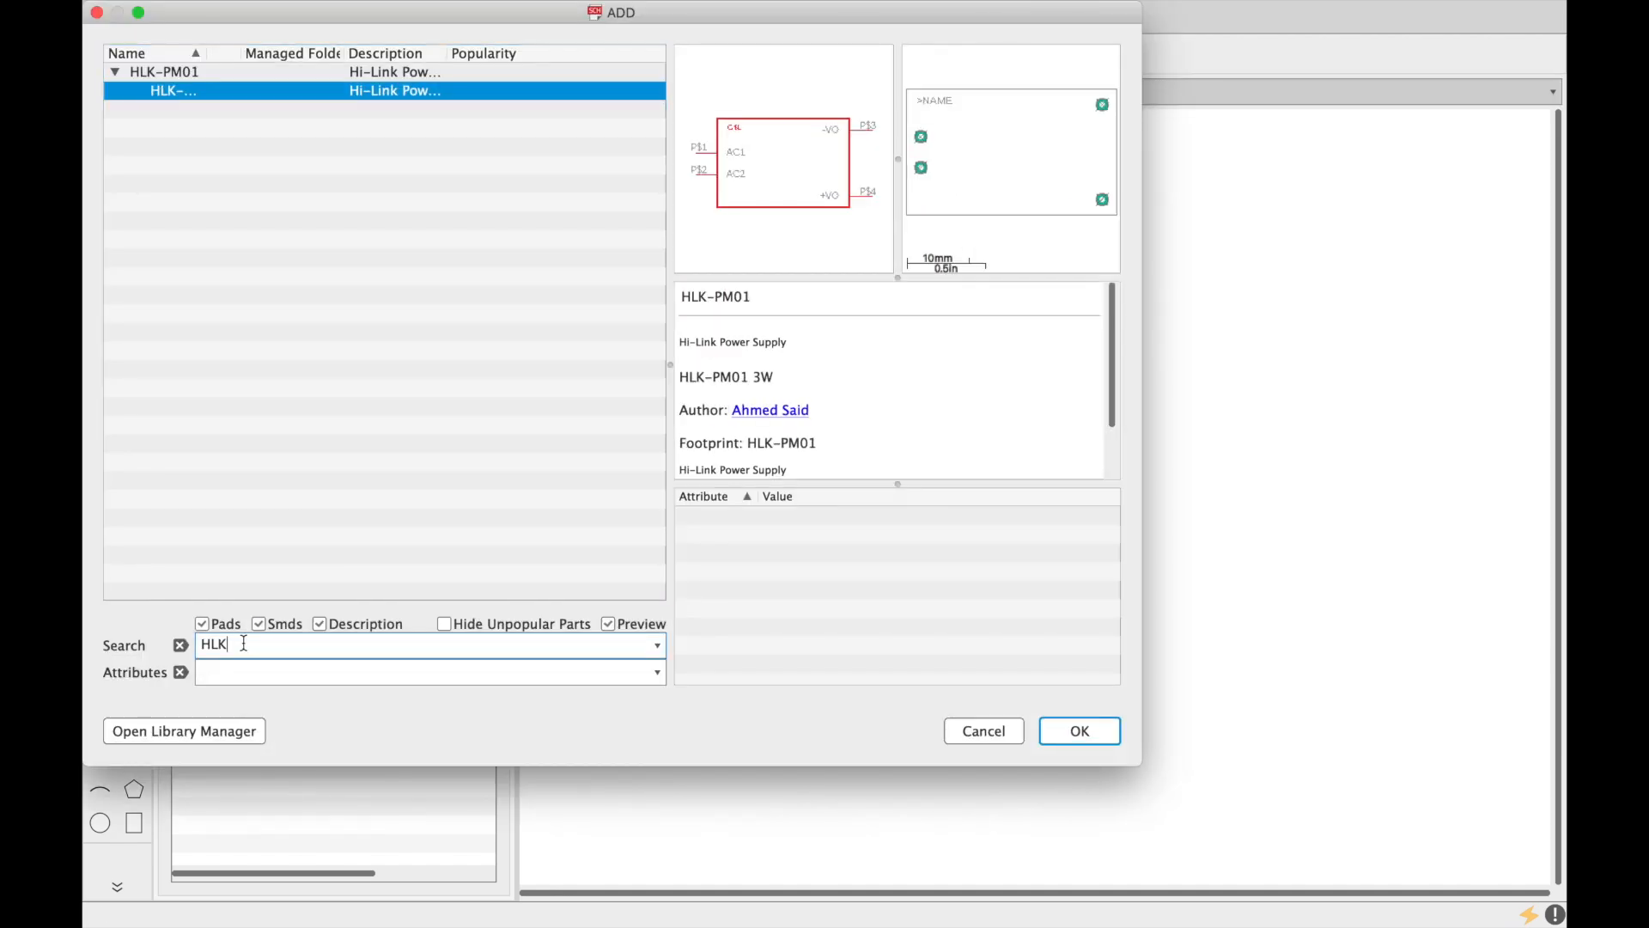
key("BackSpace")
key("BackSpace")
key("BackSpace")
type("NODEMCU")
key("Return")
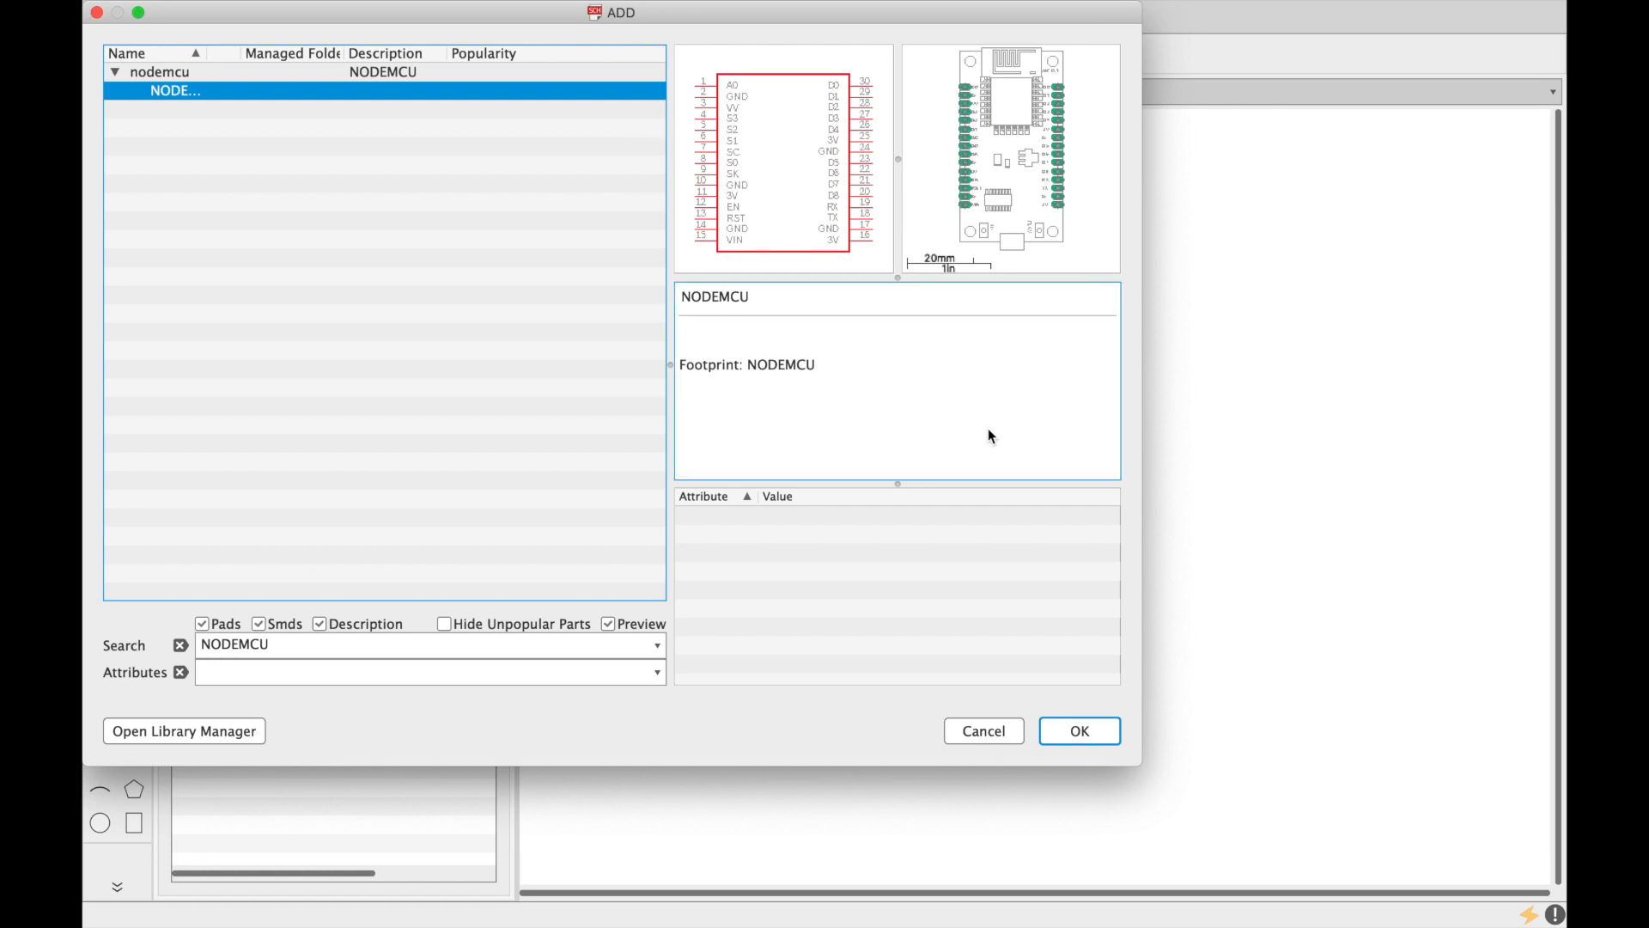
left_click(1065, 735)
left_click(1159, 361)
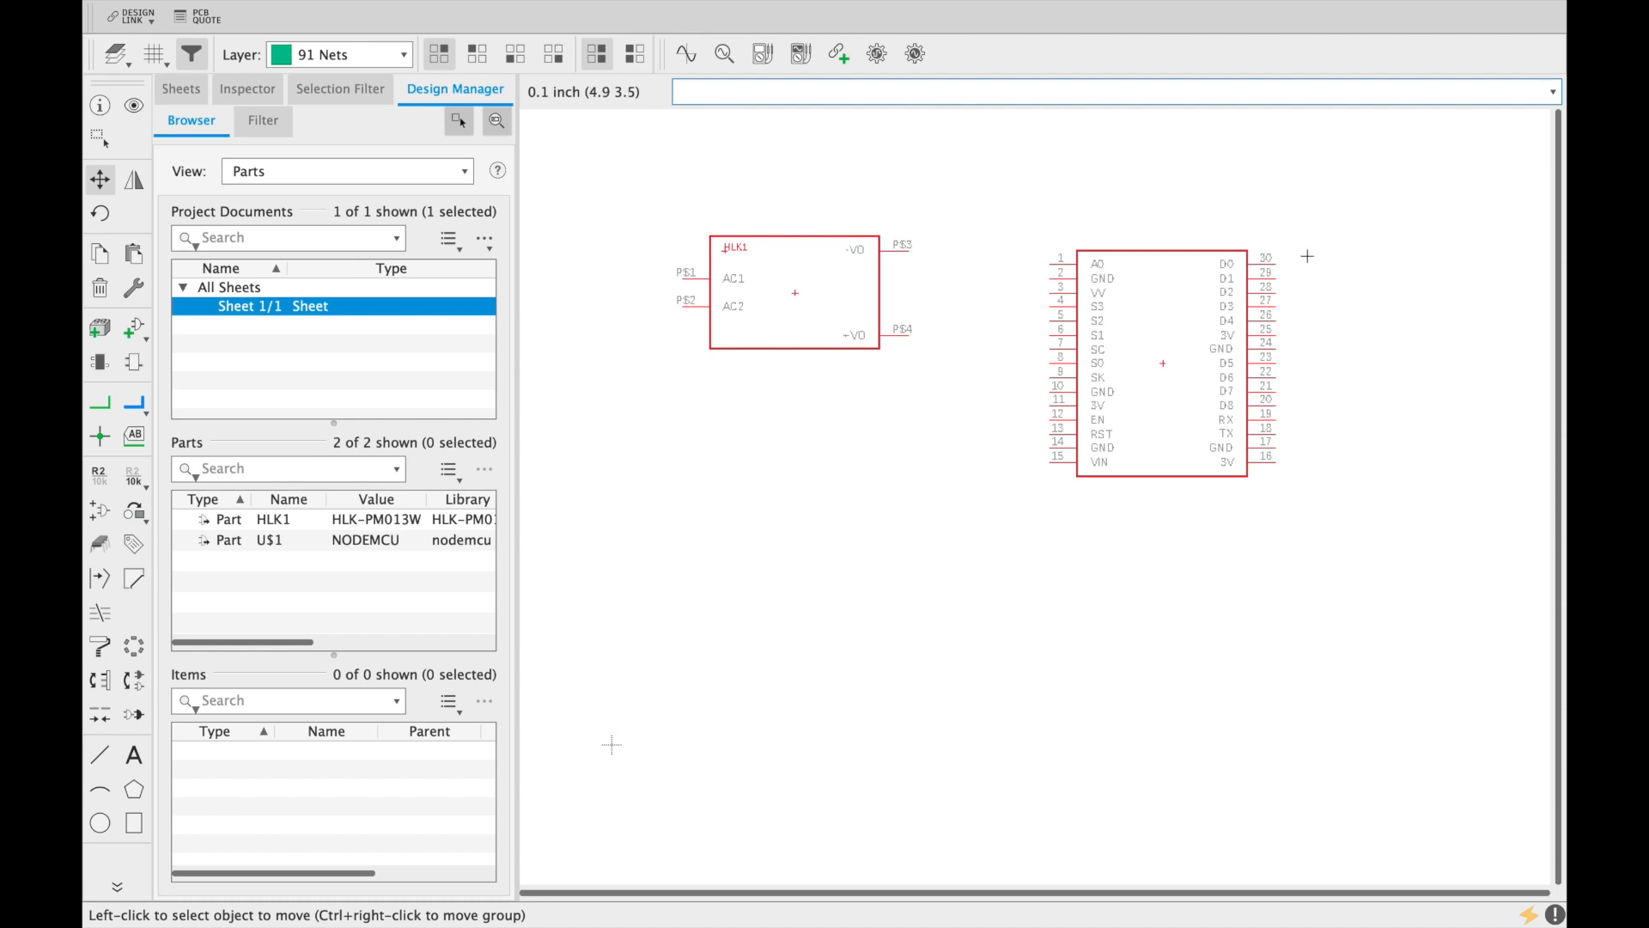
left_click(1165, 364)
left_click(1191, 350)
Step: Draw short net stubs extending outward from the -VO and +VO pins of the HLK1 power supply
left_click(104, 407)
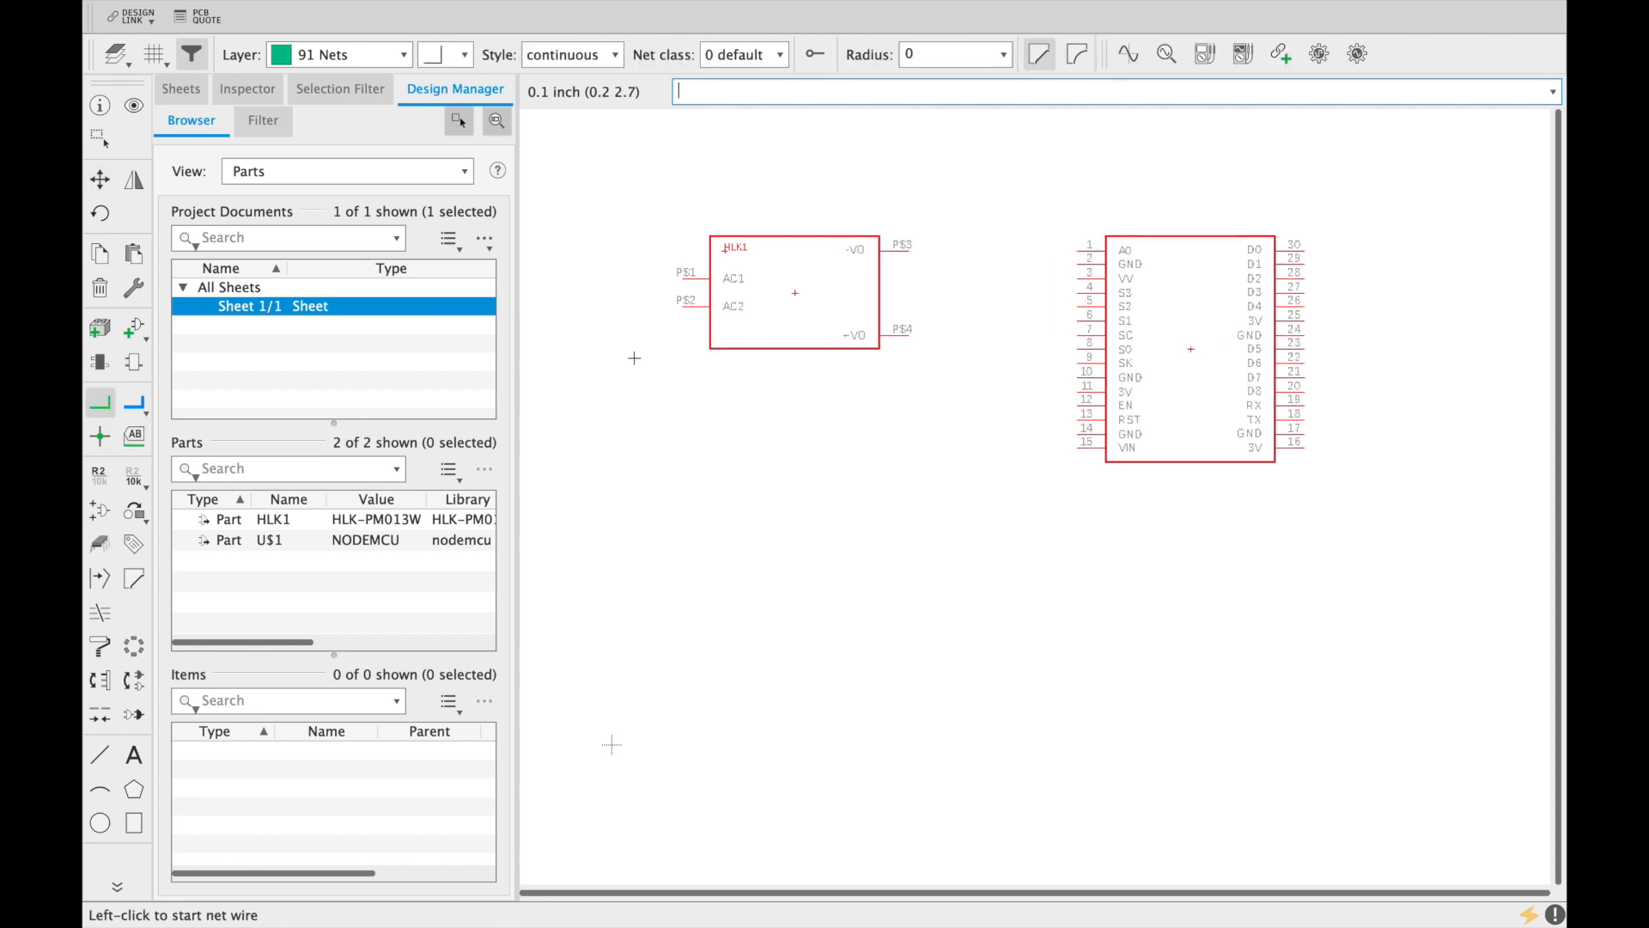
left_click(908, 248)
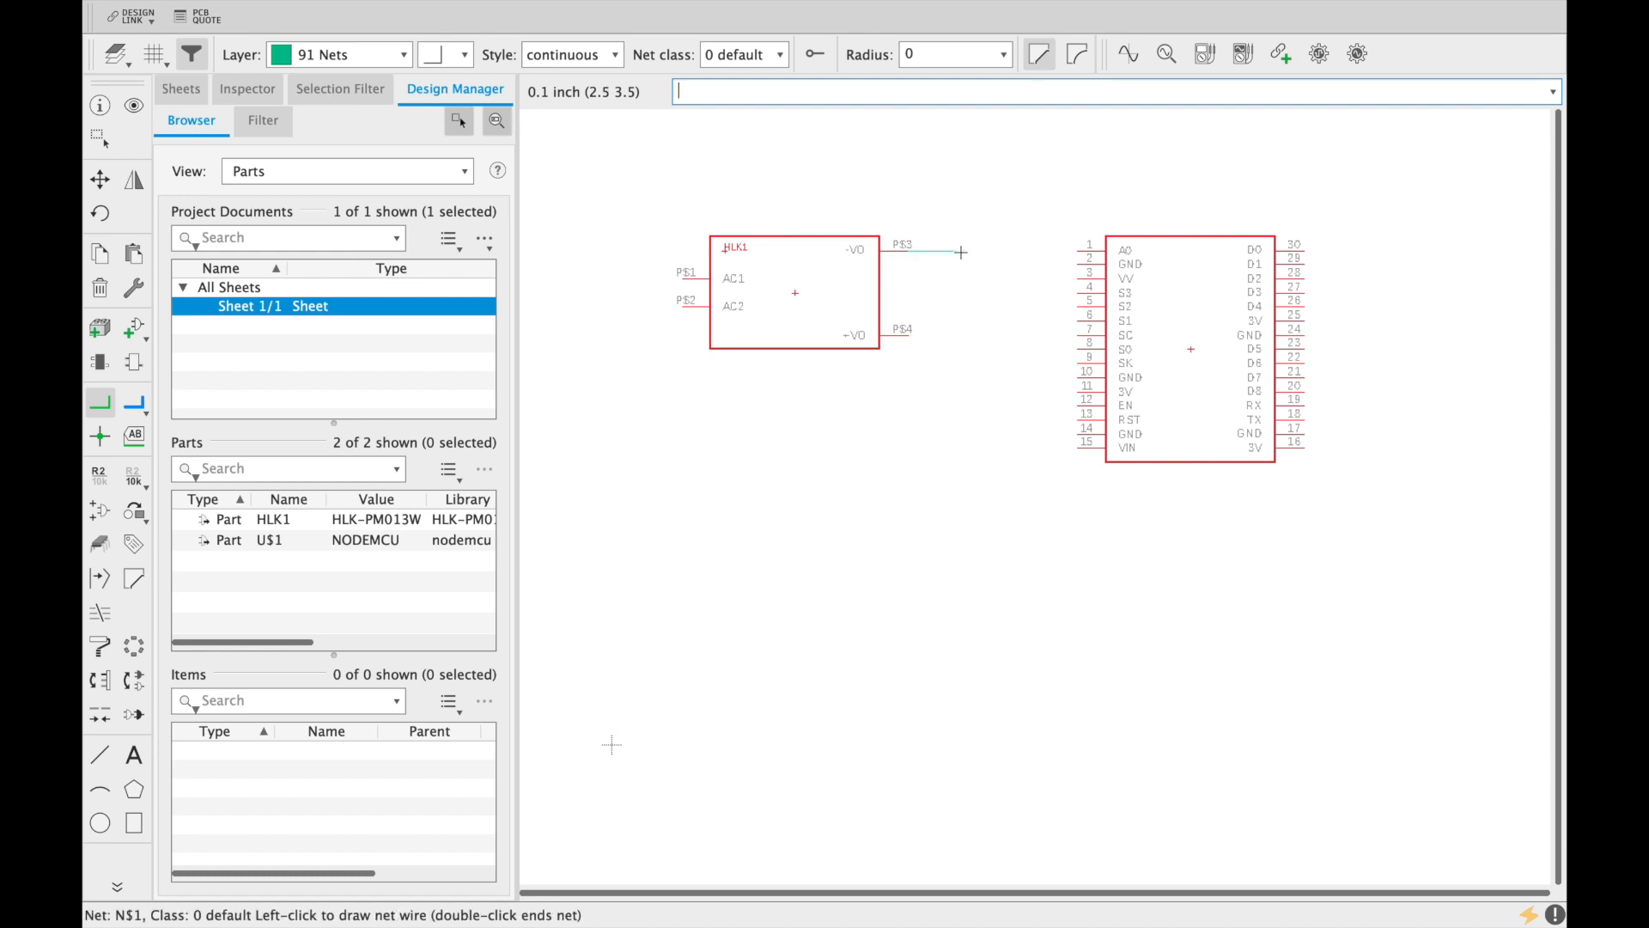
key("Escape")
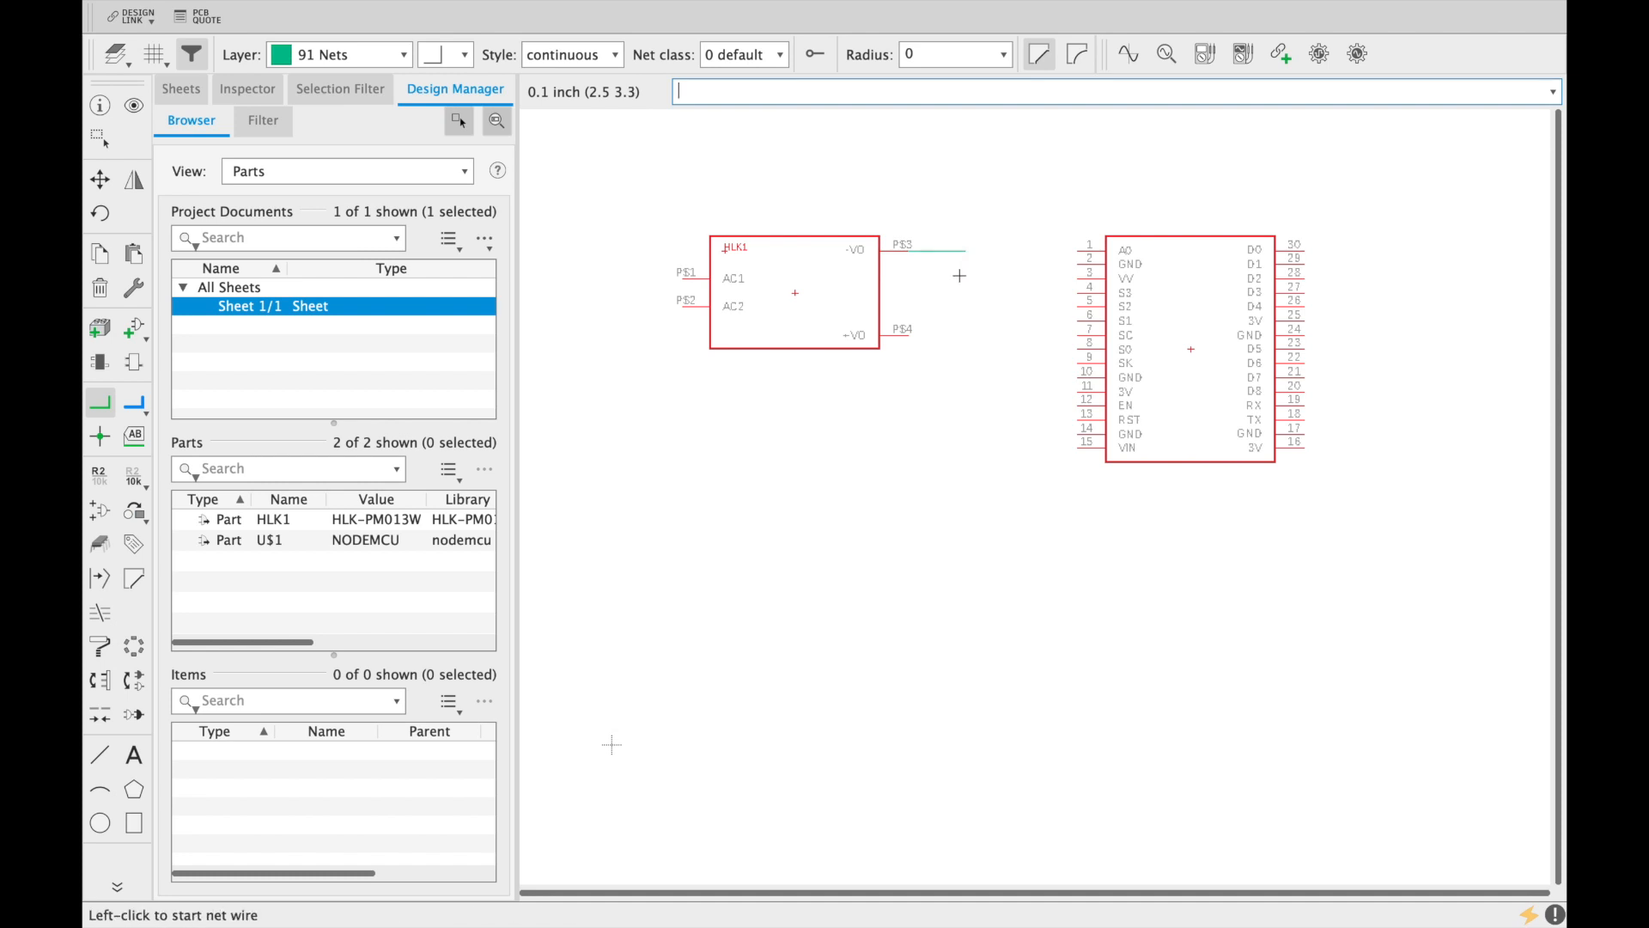
left_click(911, 332)
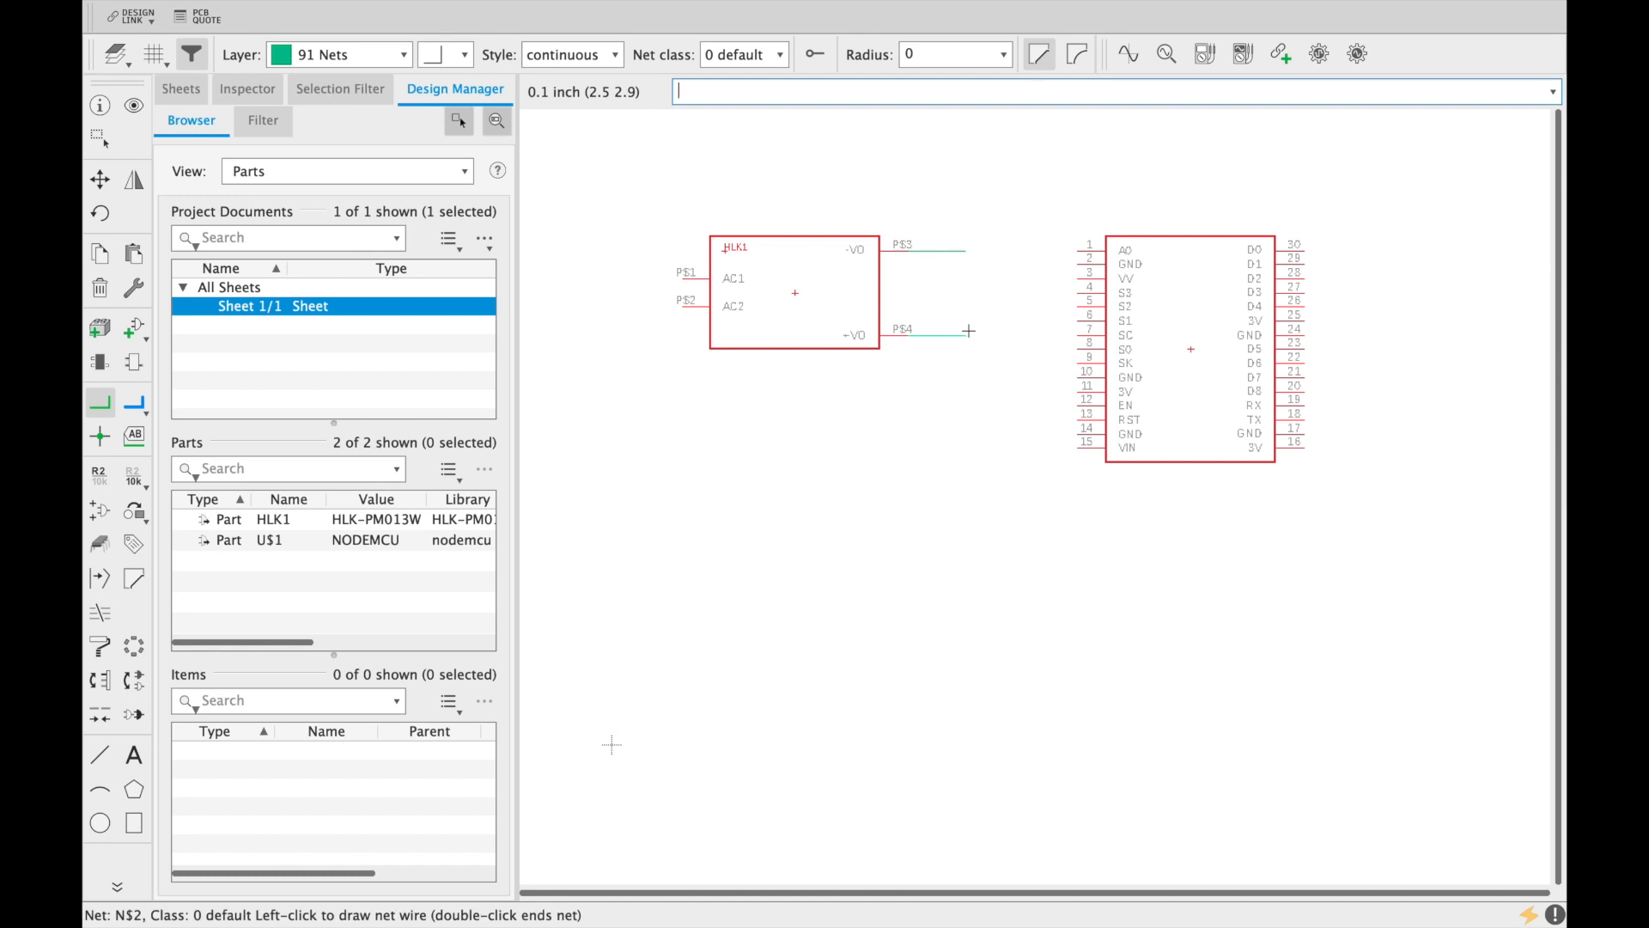
double_click(968, 331)
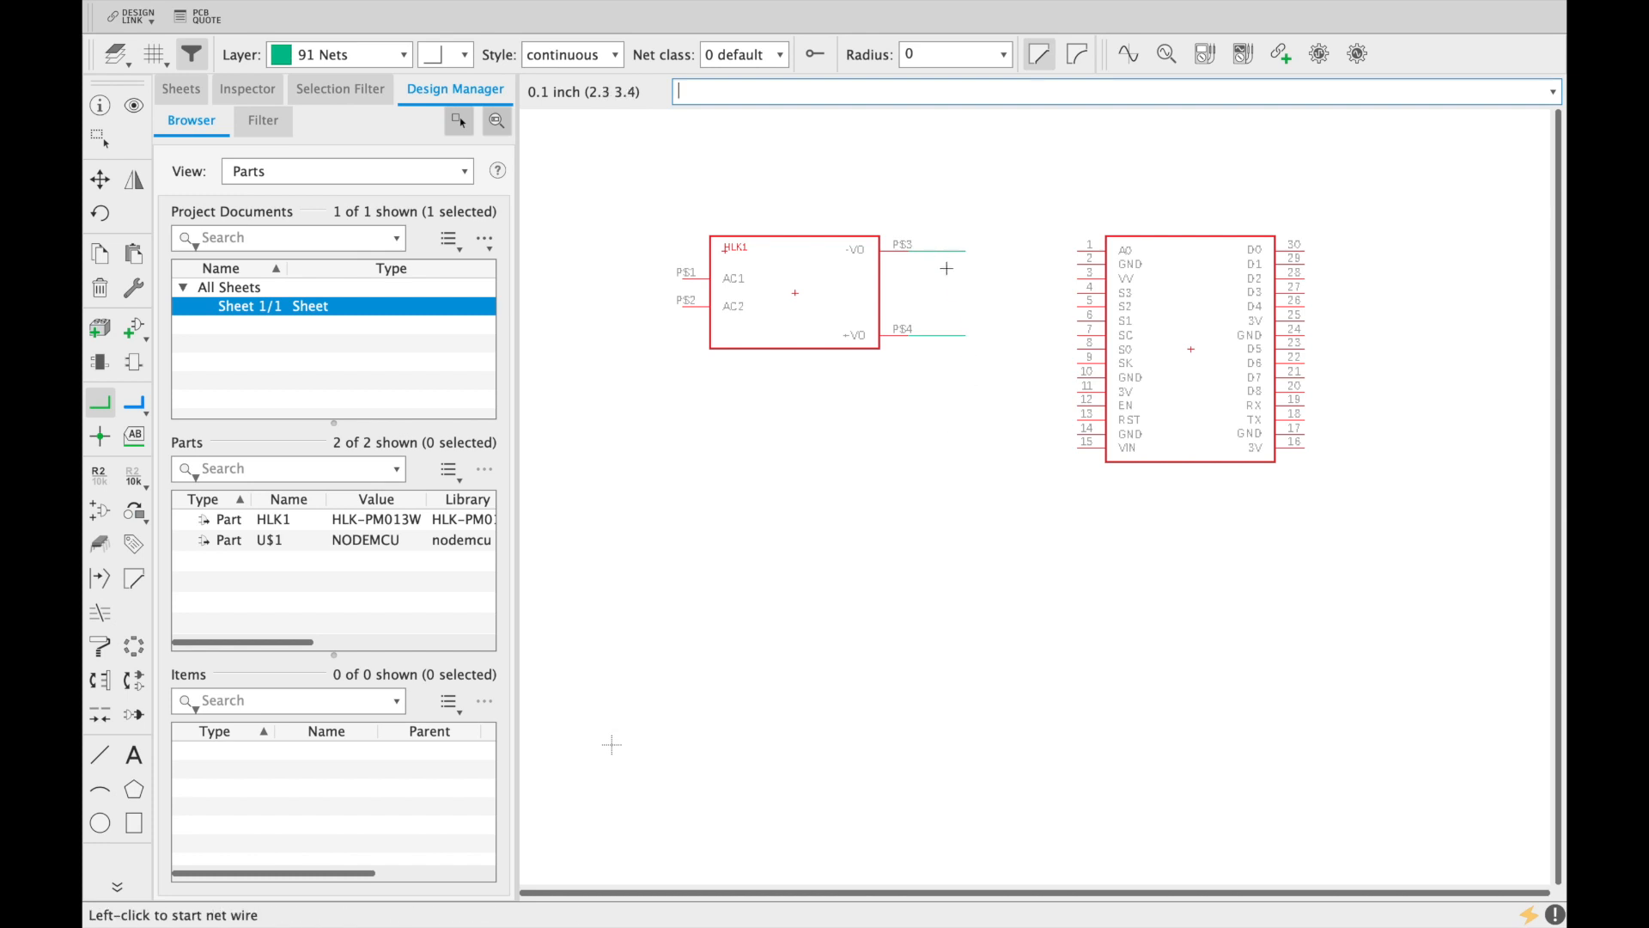
Step: Draw short net stubs extending outward from the NODEMCU's VIN pin 15 and GND pin 14
left_click(1079, 449)
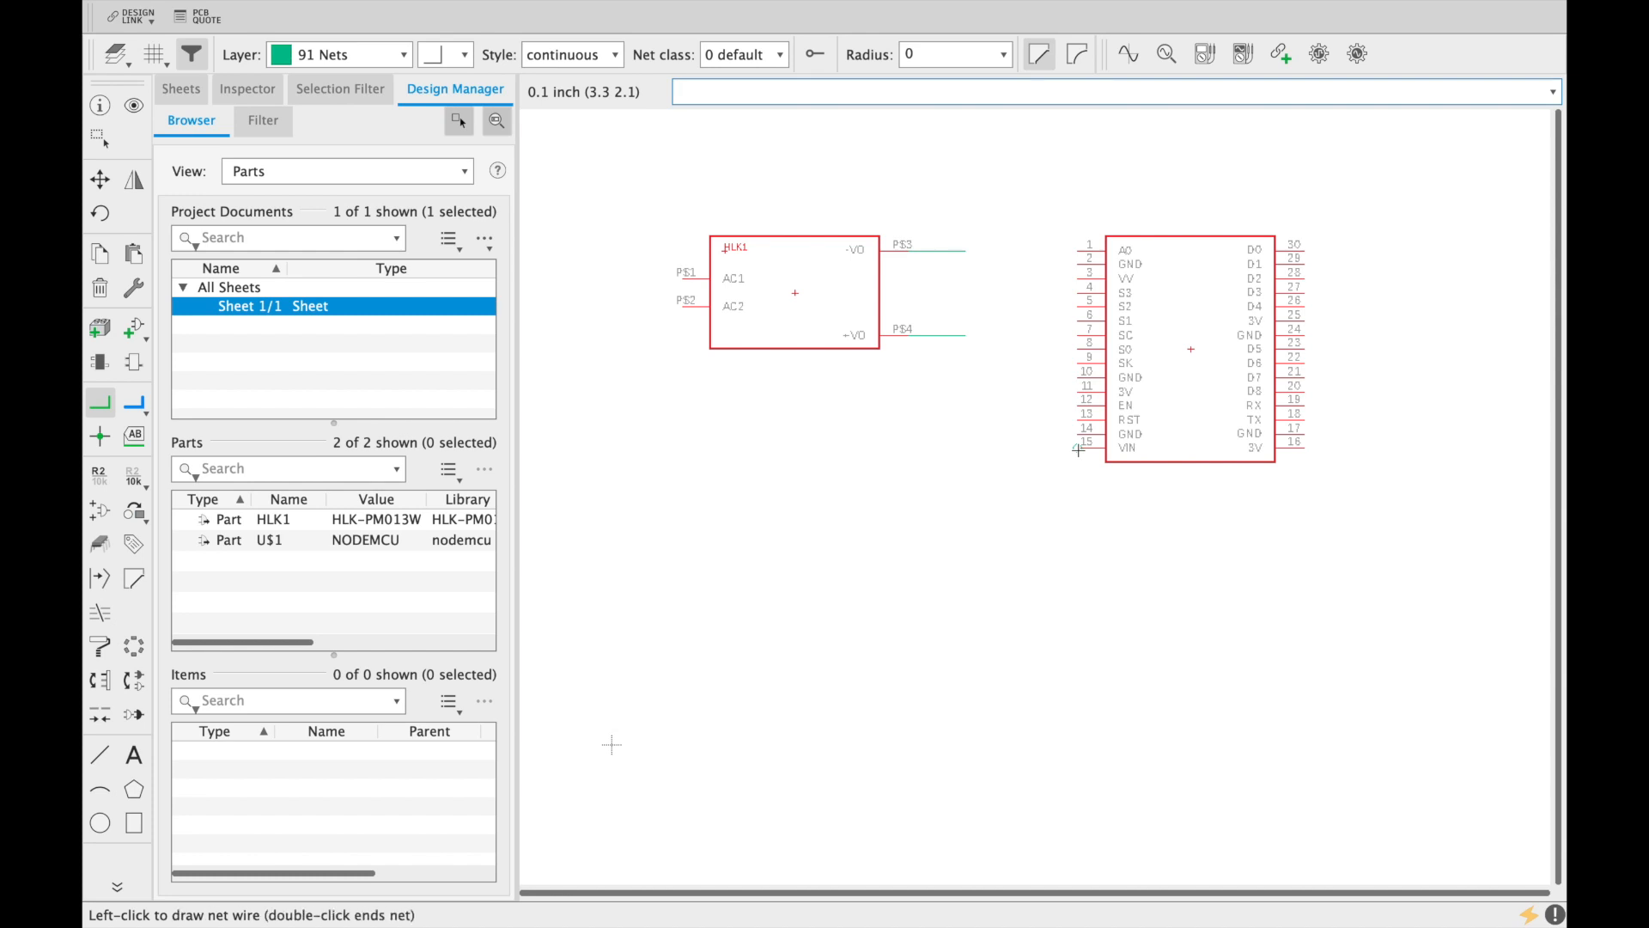
double_click(1022, 448)
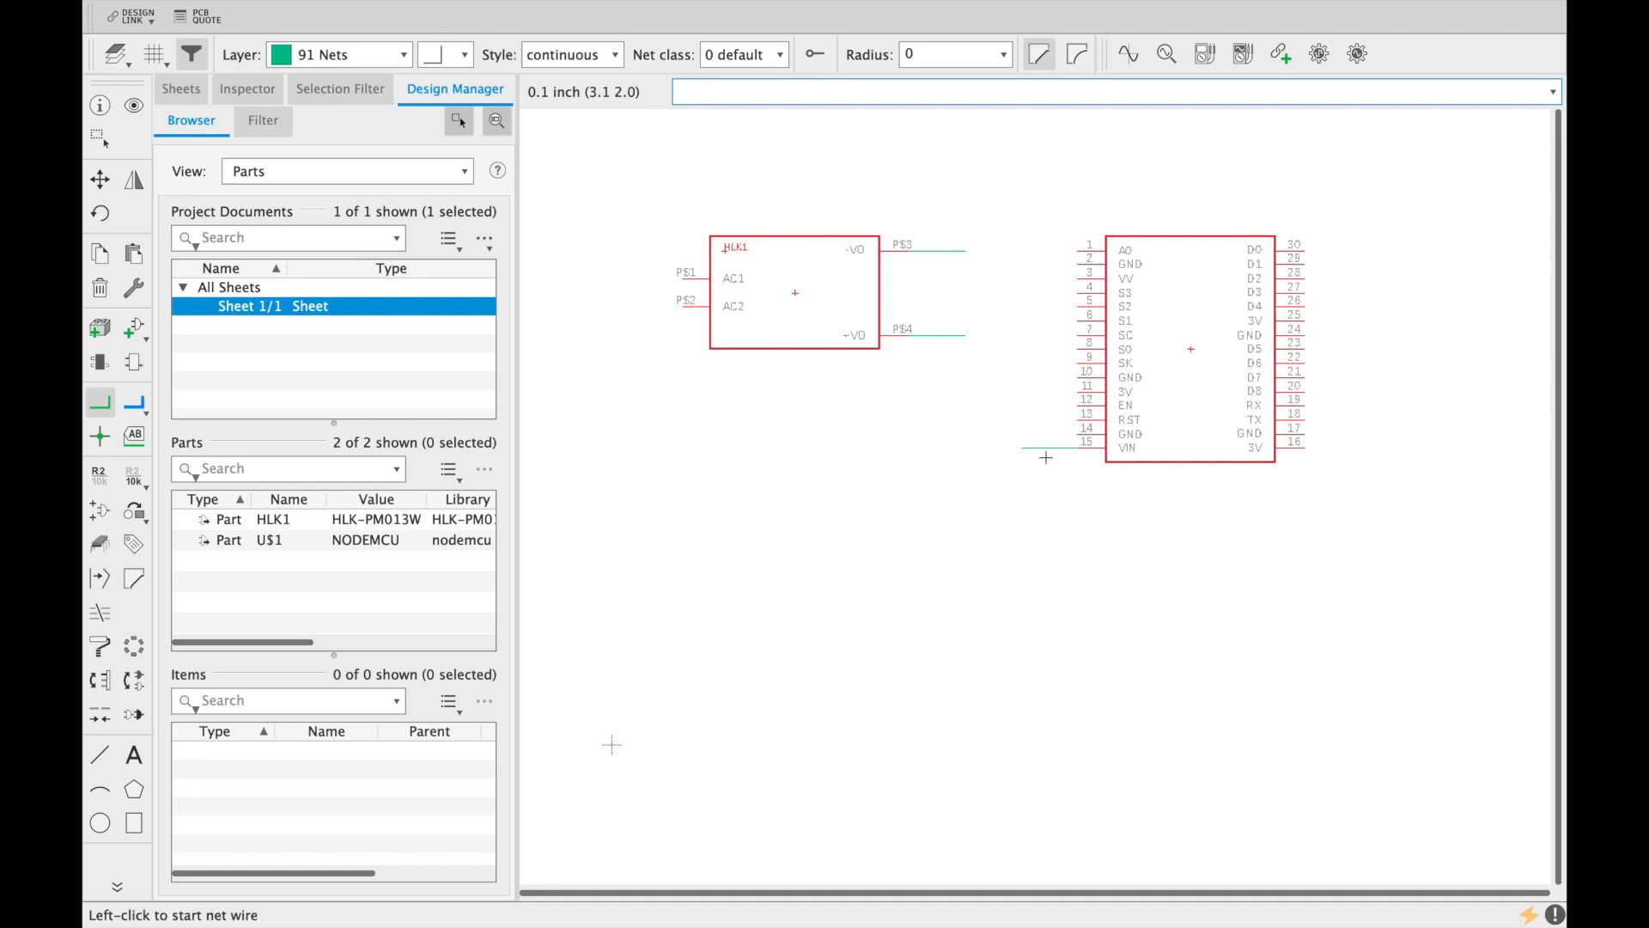
left_click(1086, 428)
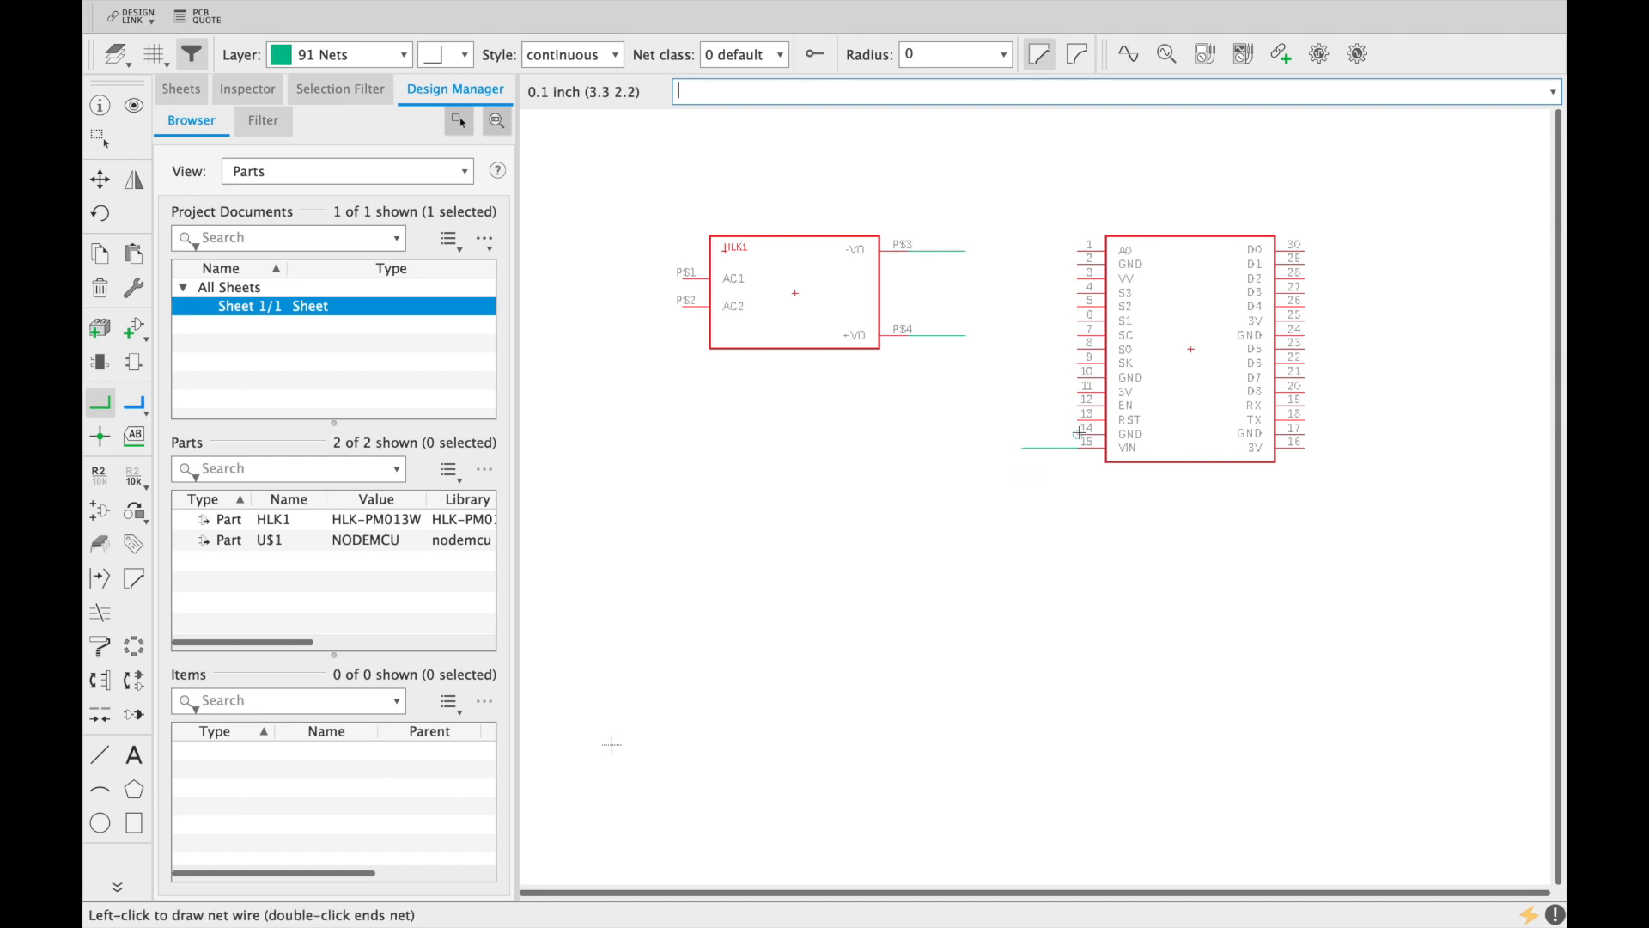
double_click(1020, 427)
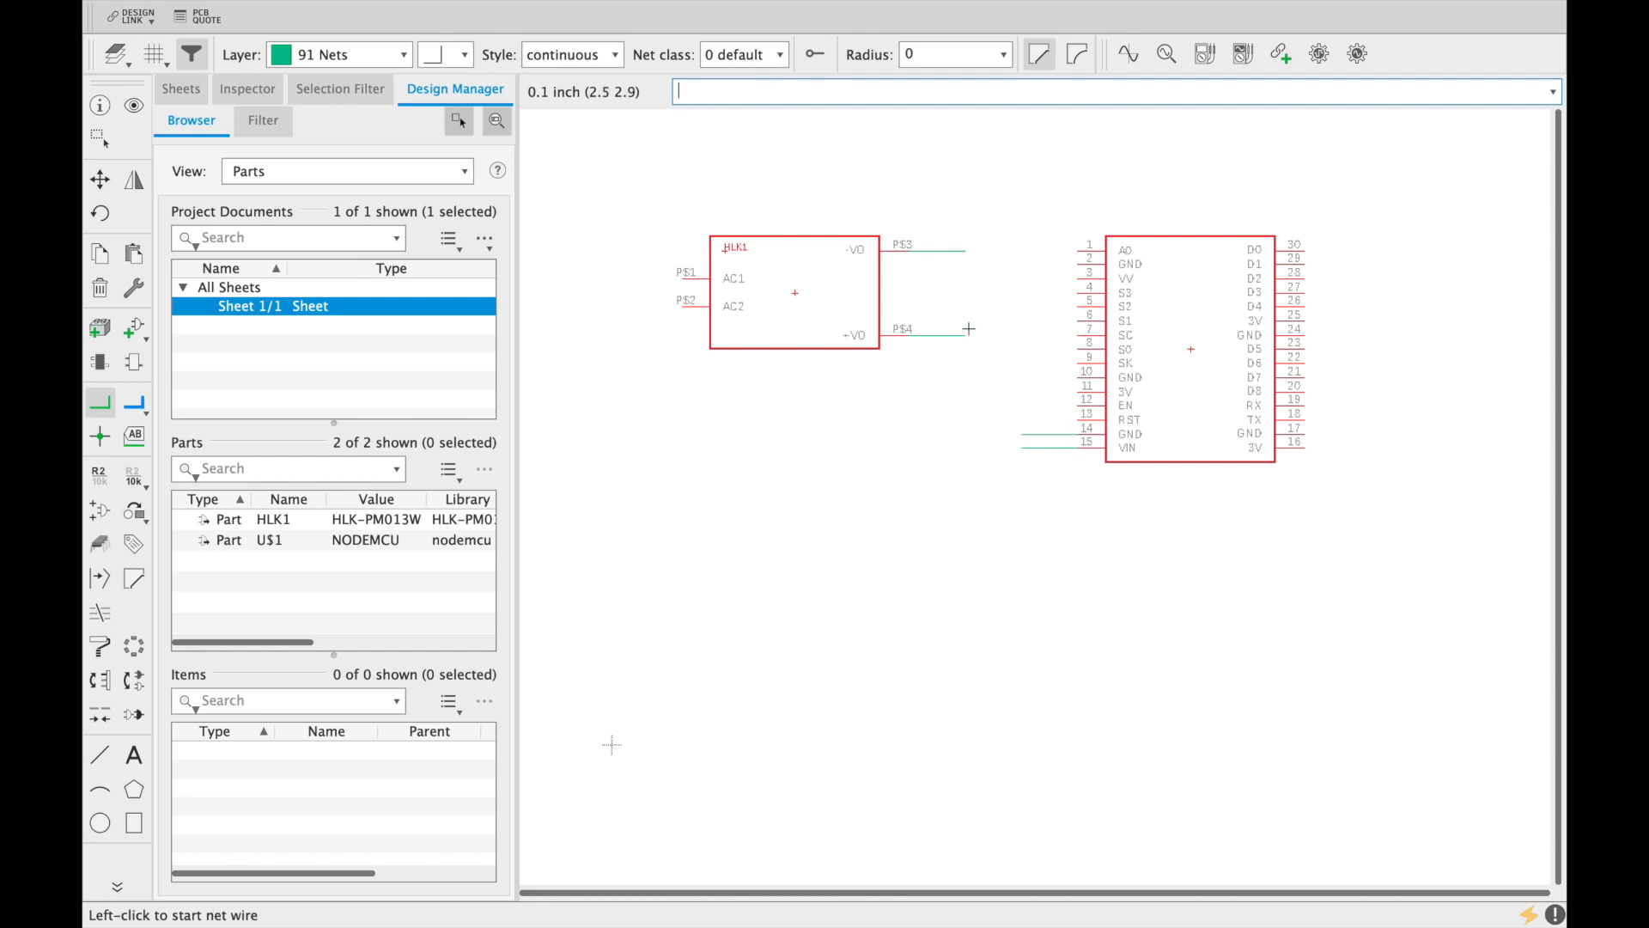
Step: Name the net on the power supply's -VO pin 5V and place its label on the stub
right_click(930, 249)
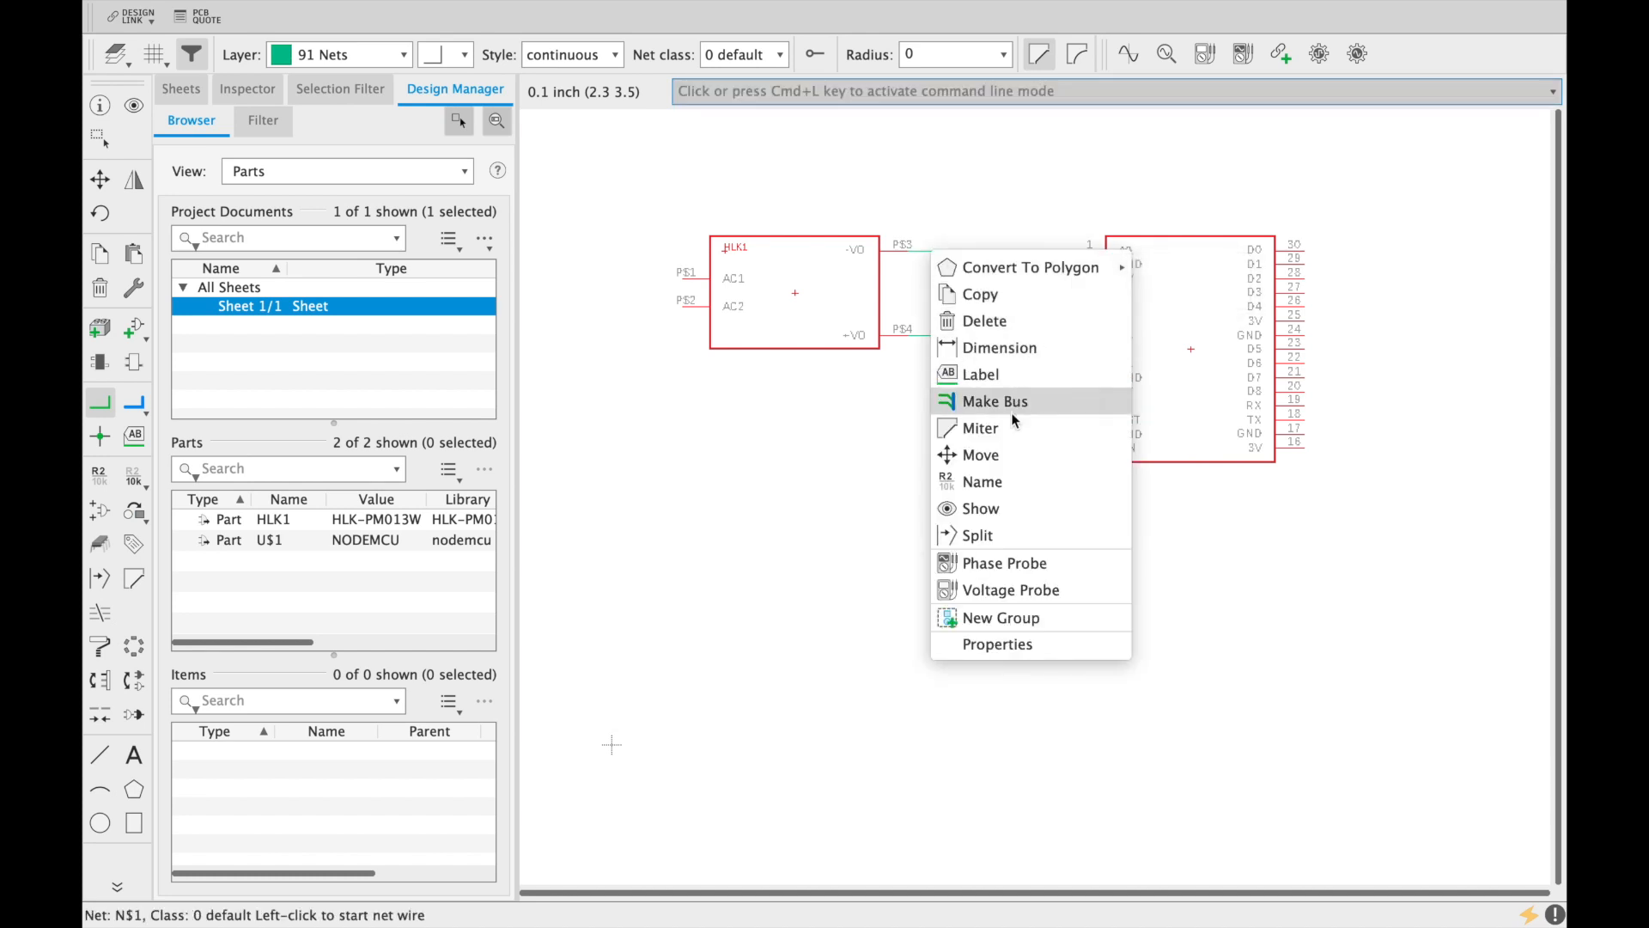
left_click(998, 481)
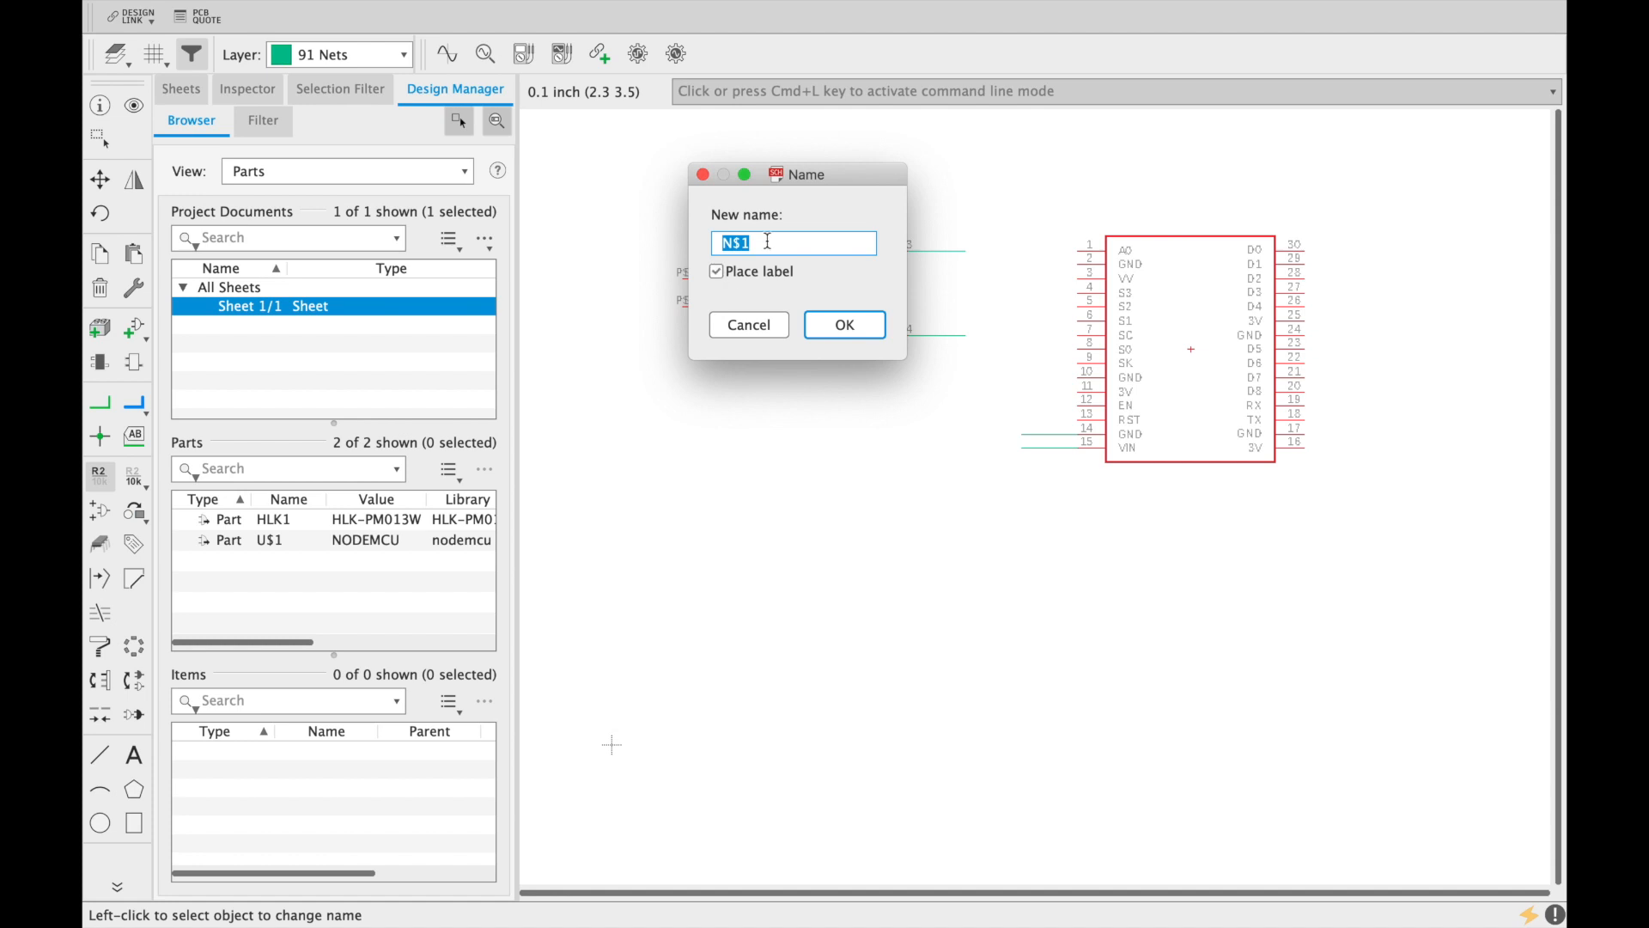
key("BackSpace")
type("5V")
left_click(829, 320)
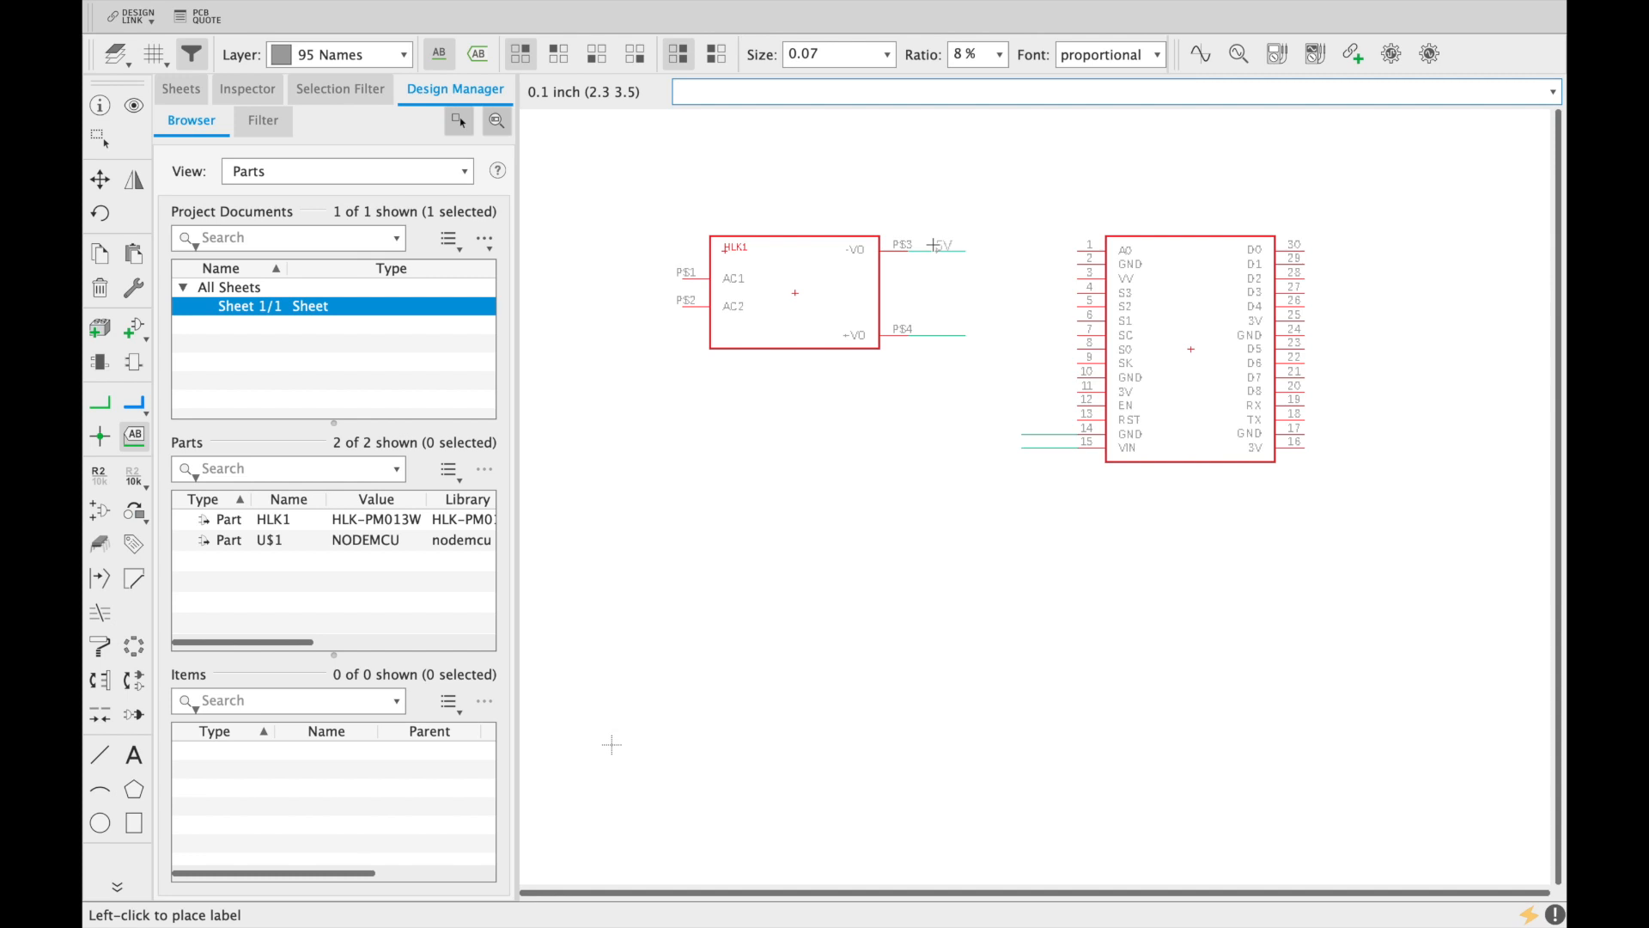
left_click(931, 246)
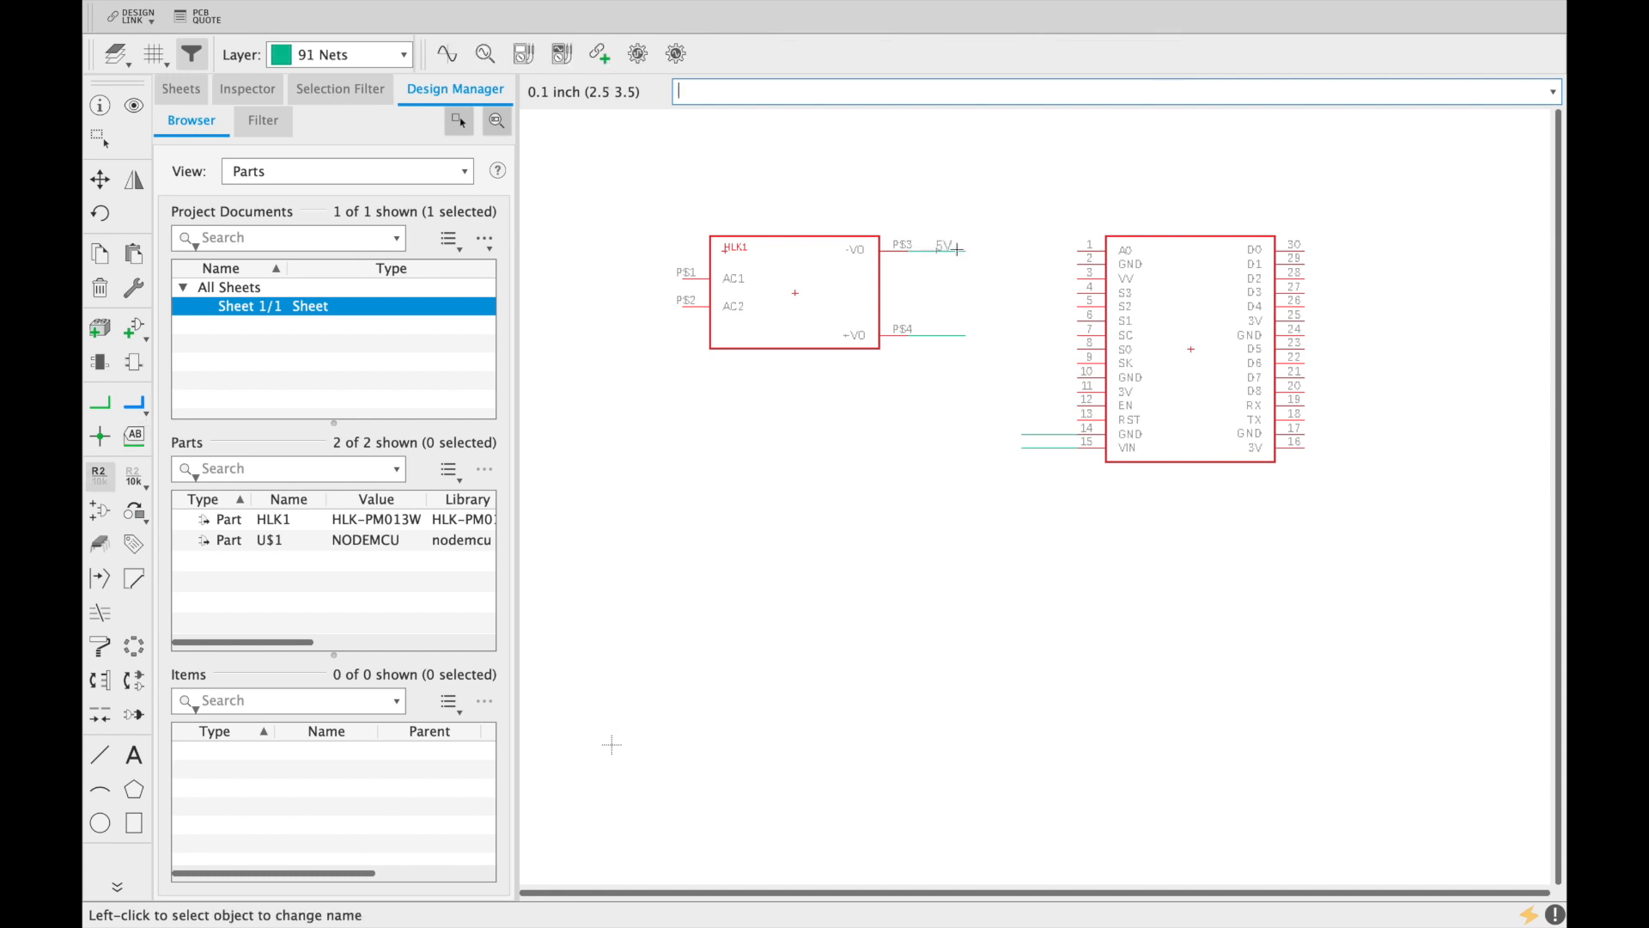
Step: Name the net on the NODEMCU's VIN pin 5V, joining it to the existing 5V net, and place its label
right_click(1049, 447)
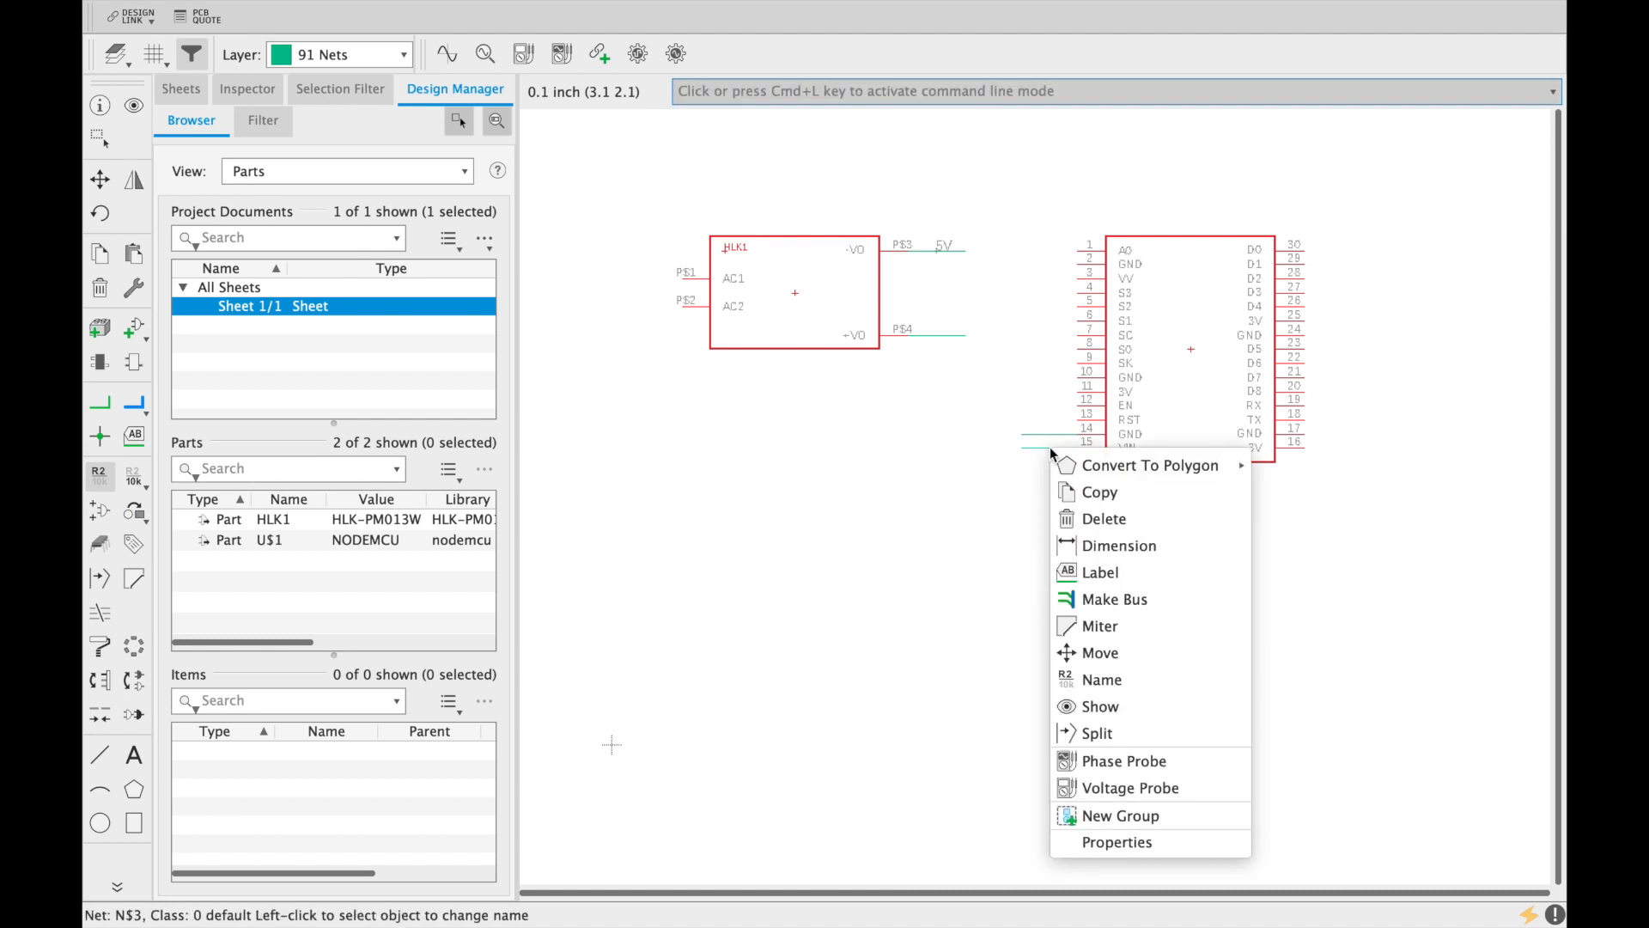
left_click(1124, 678)
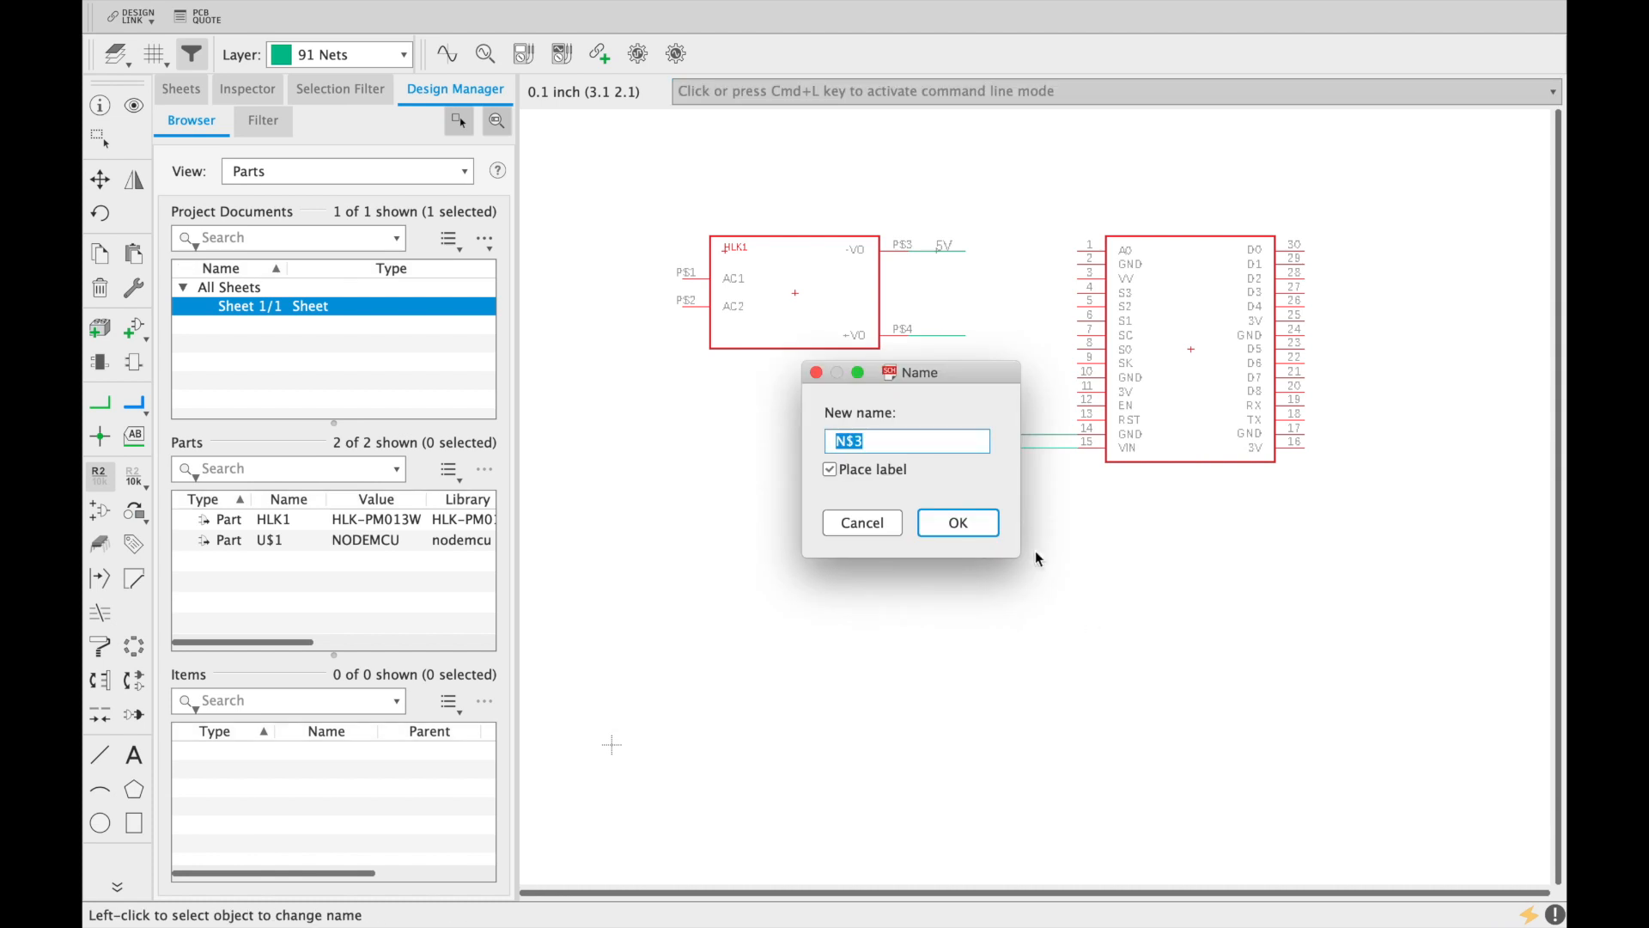
key("BackSpace")
type("5V")
left_click(840, 473)
left_click(957, 519)
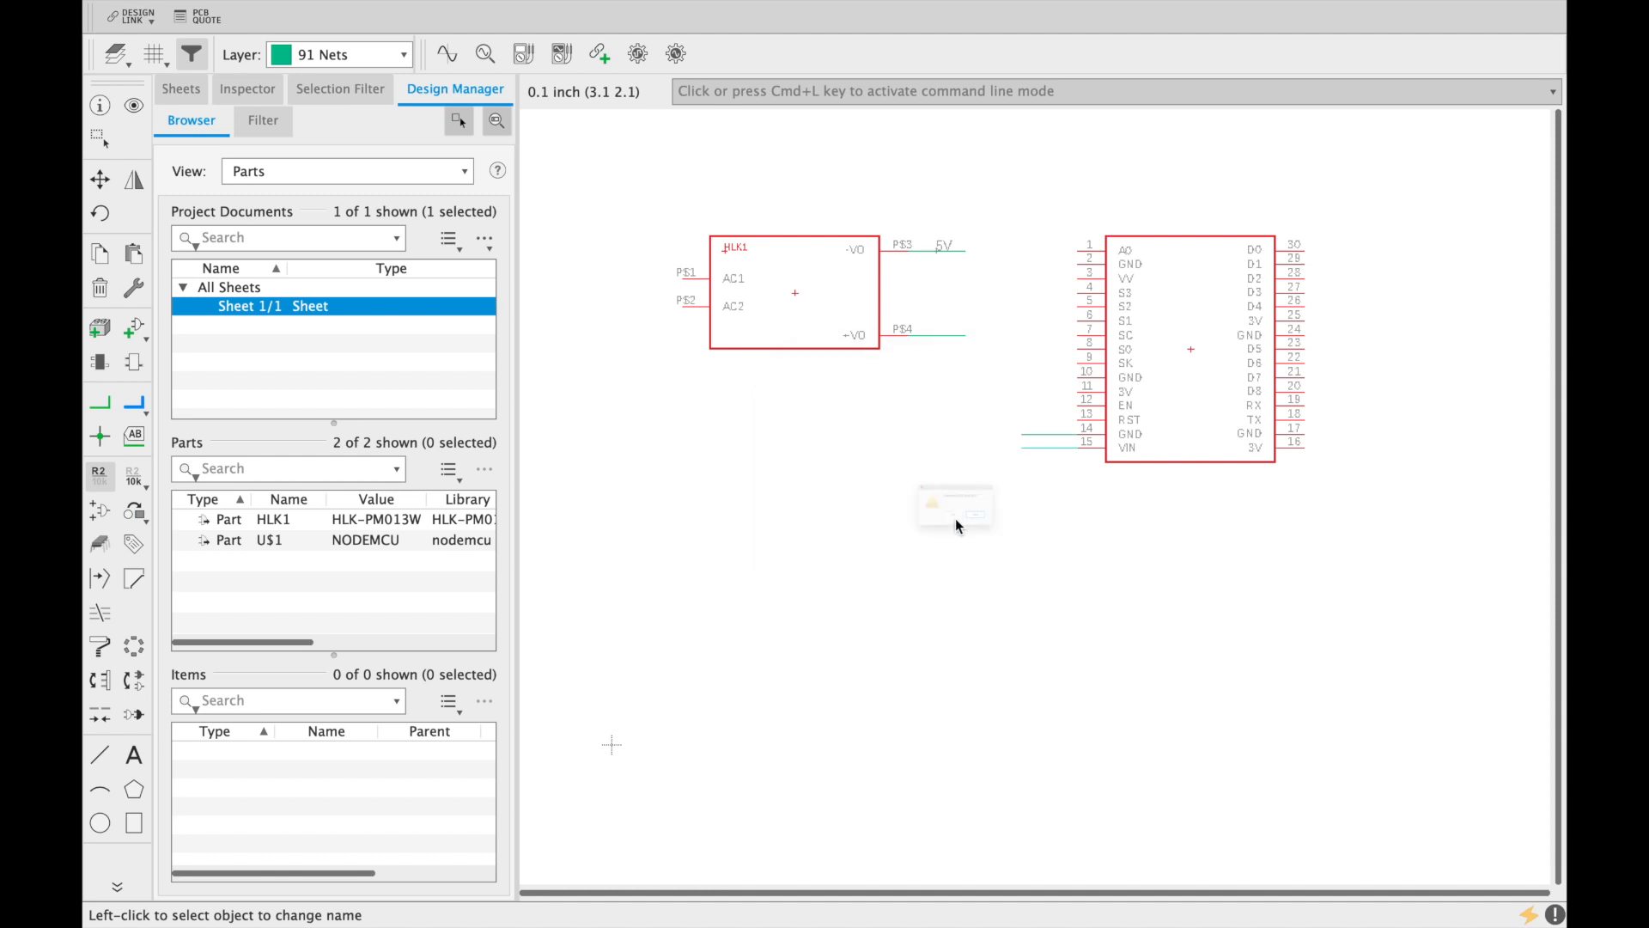
key("Return")
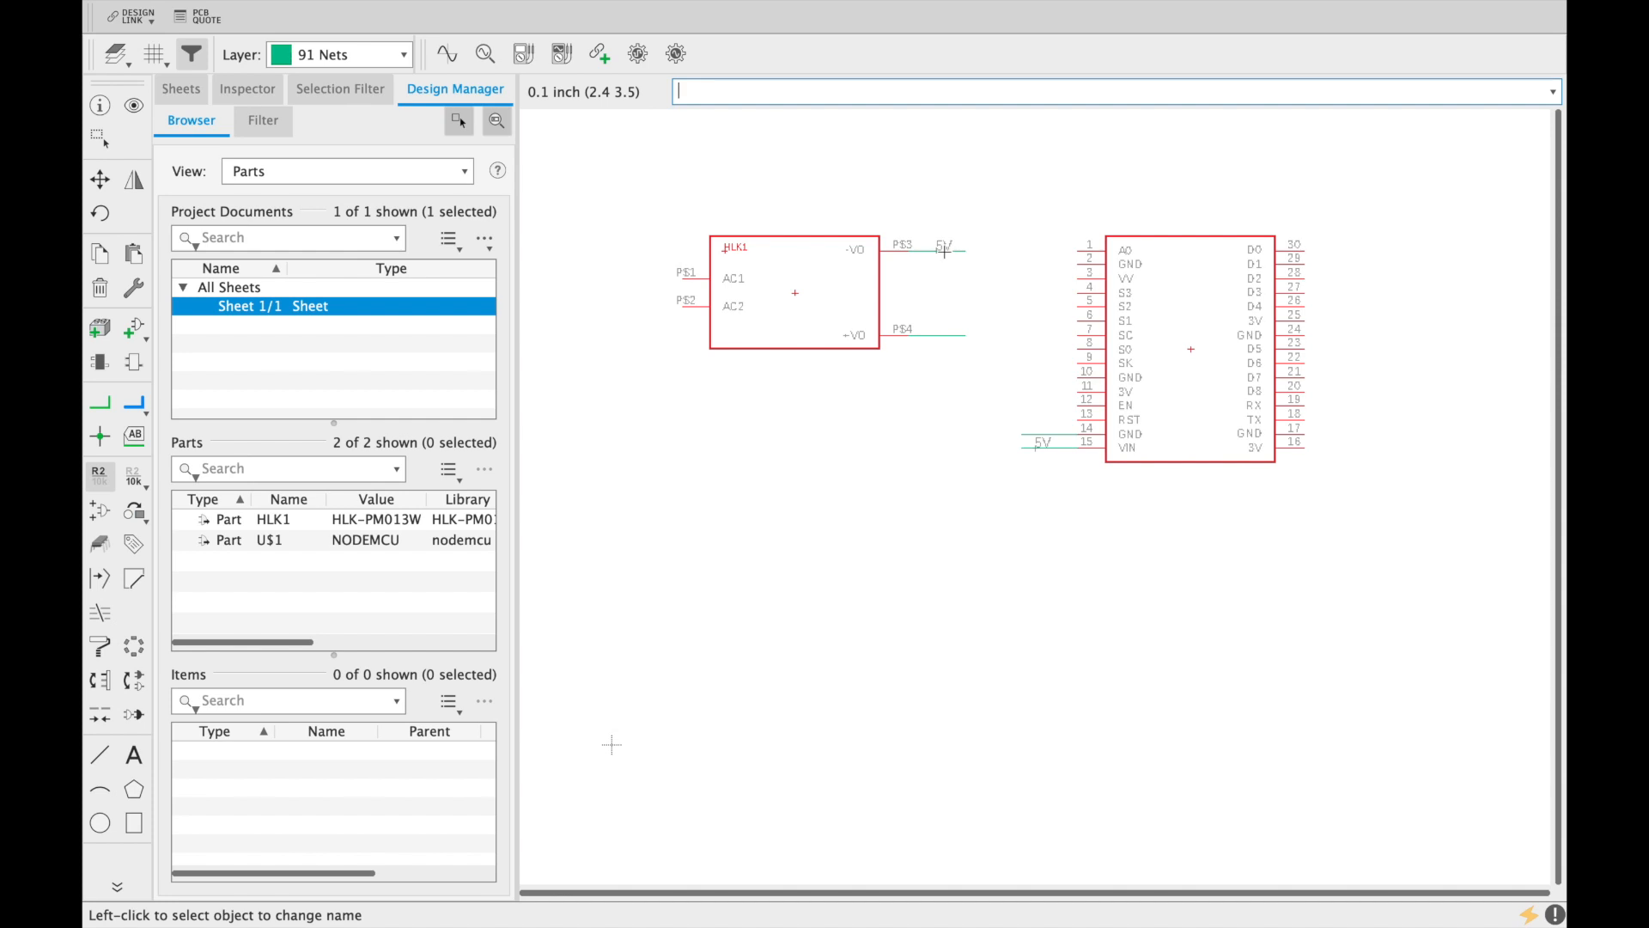
Step: Undo the last naming, then name the net on the power supply's +VO pin GND and place its label on the stub
key("super+z")
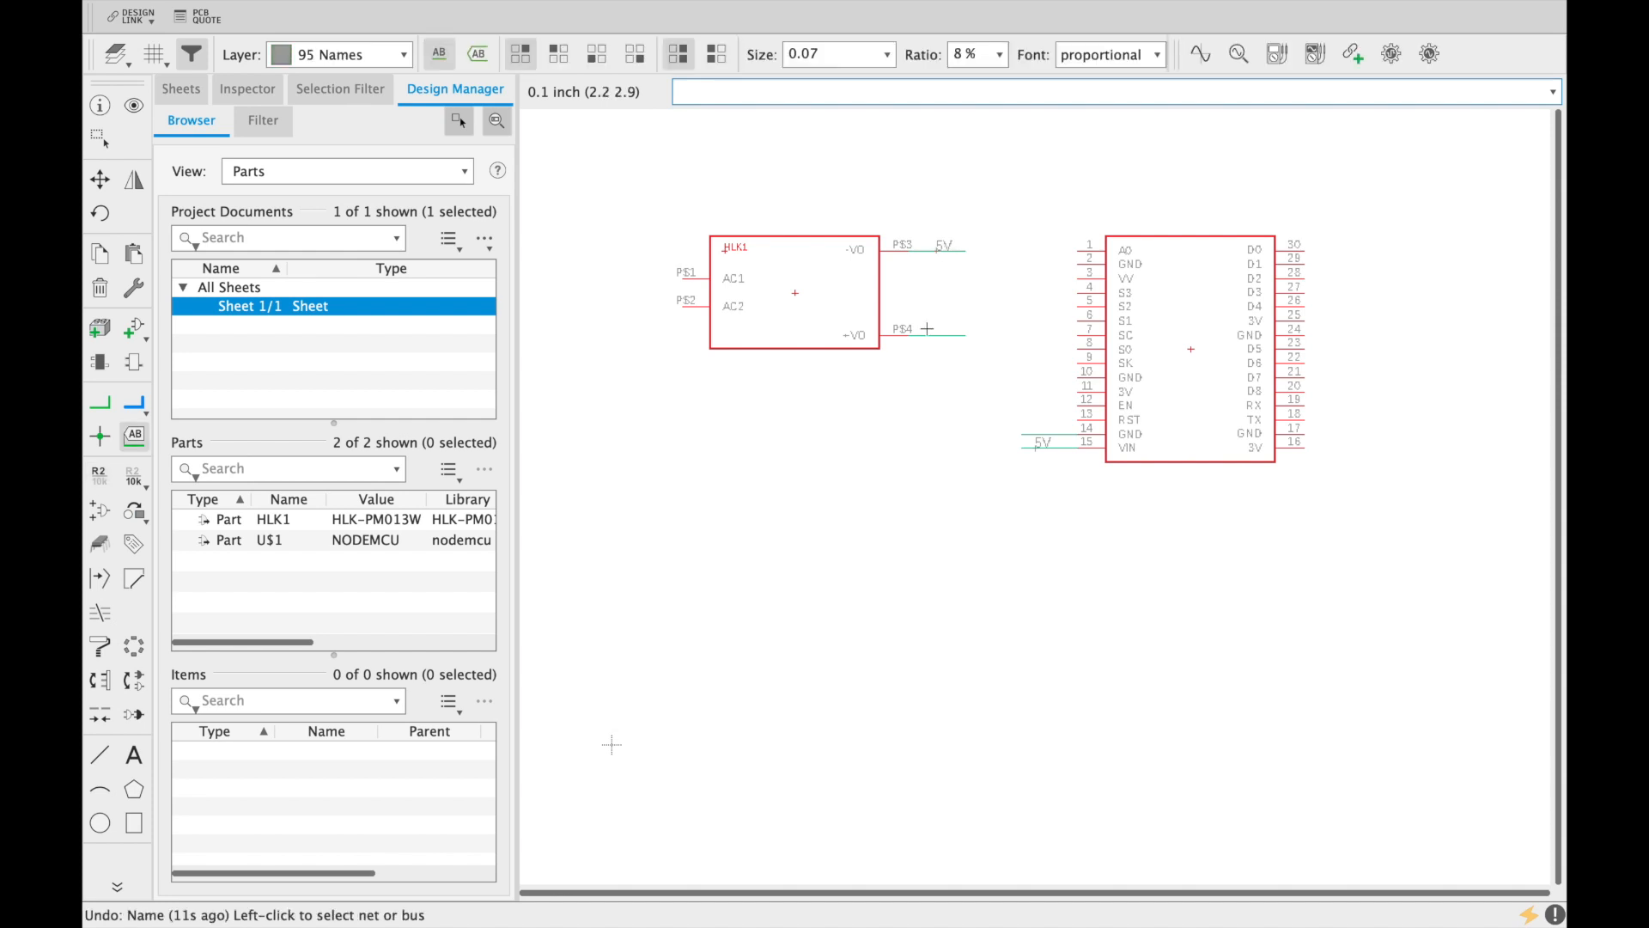
right_click(932, 333)
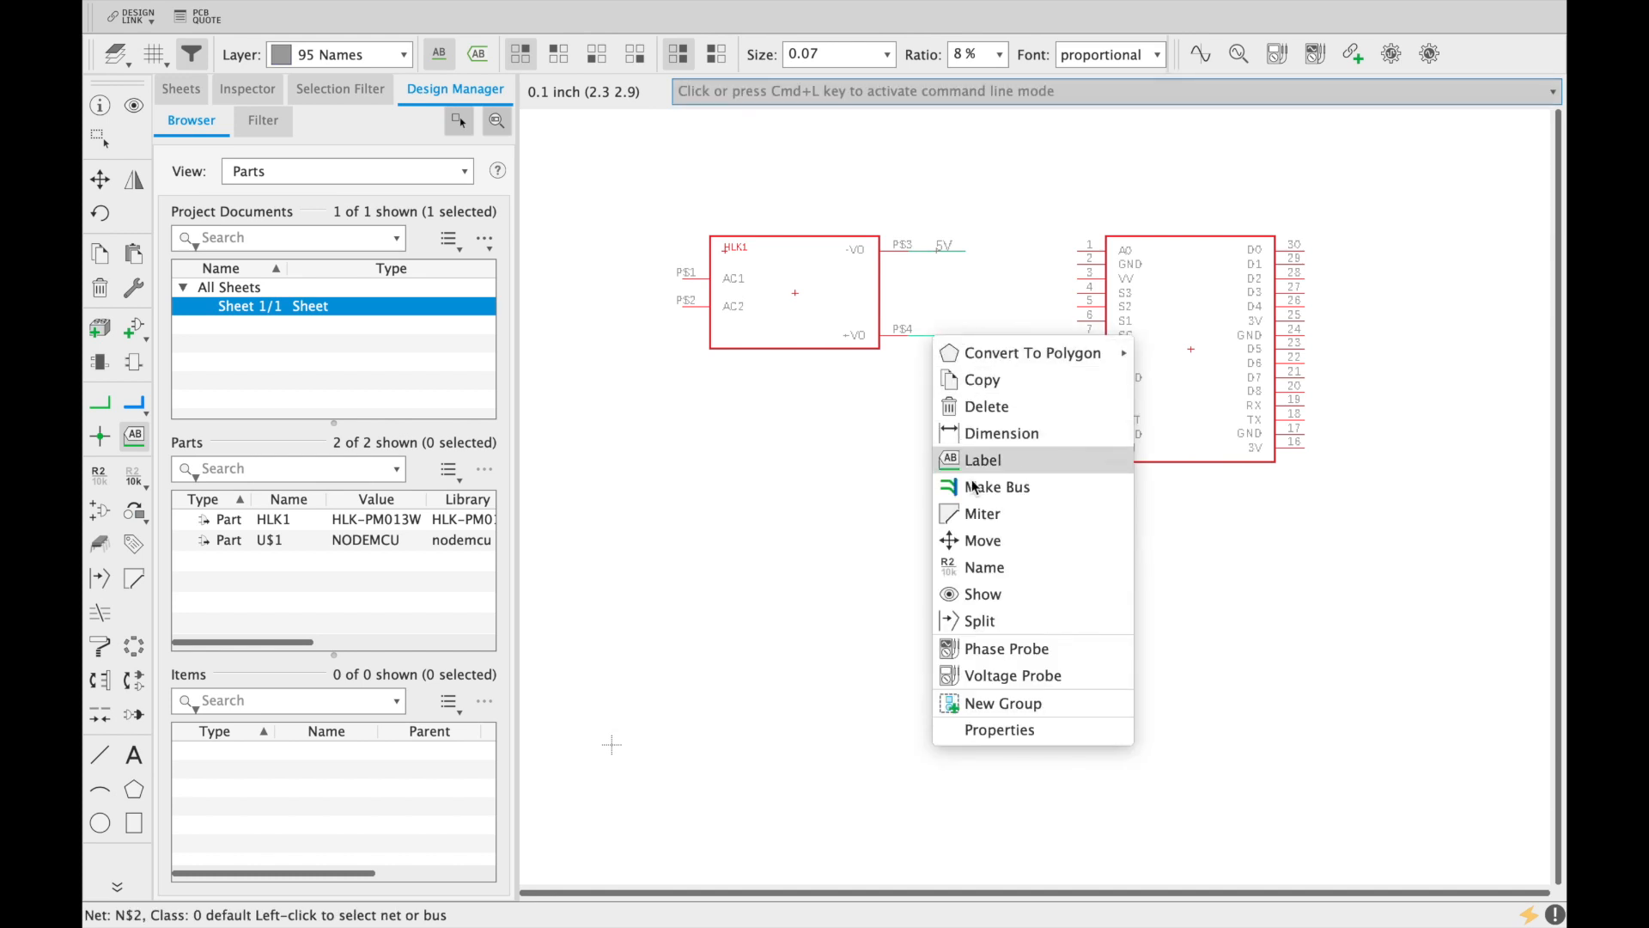
left_click(985, 567)
key("BackSpace")
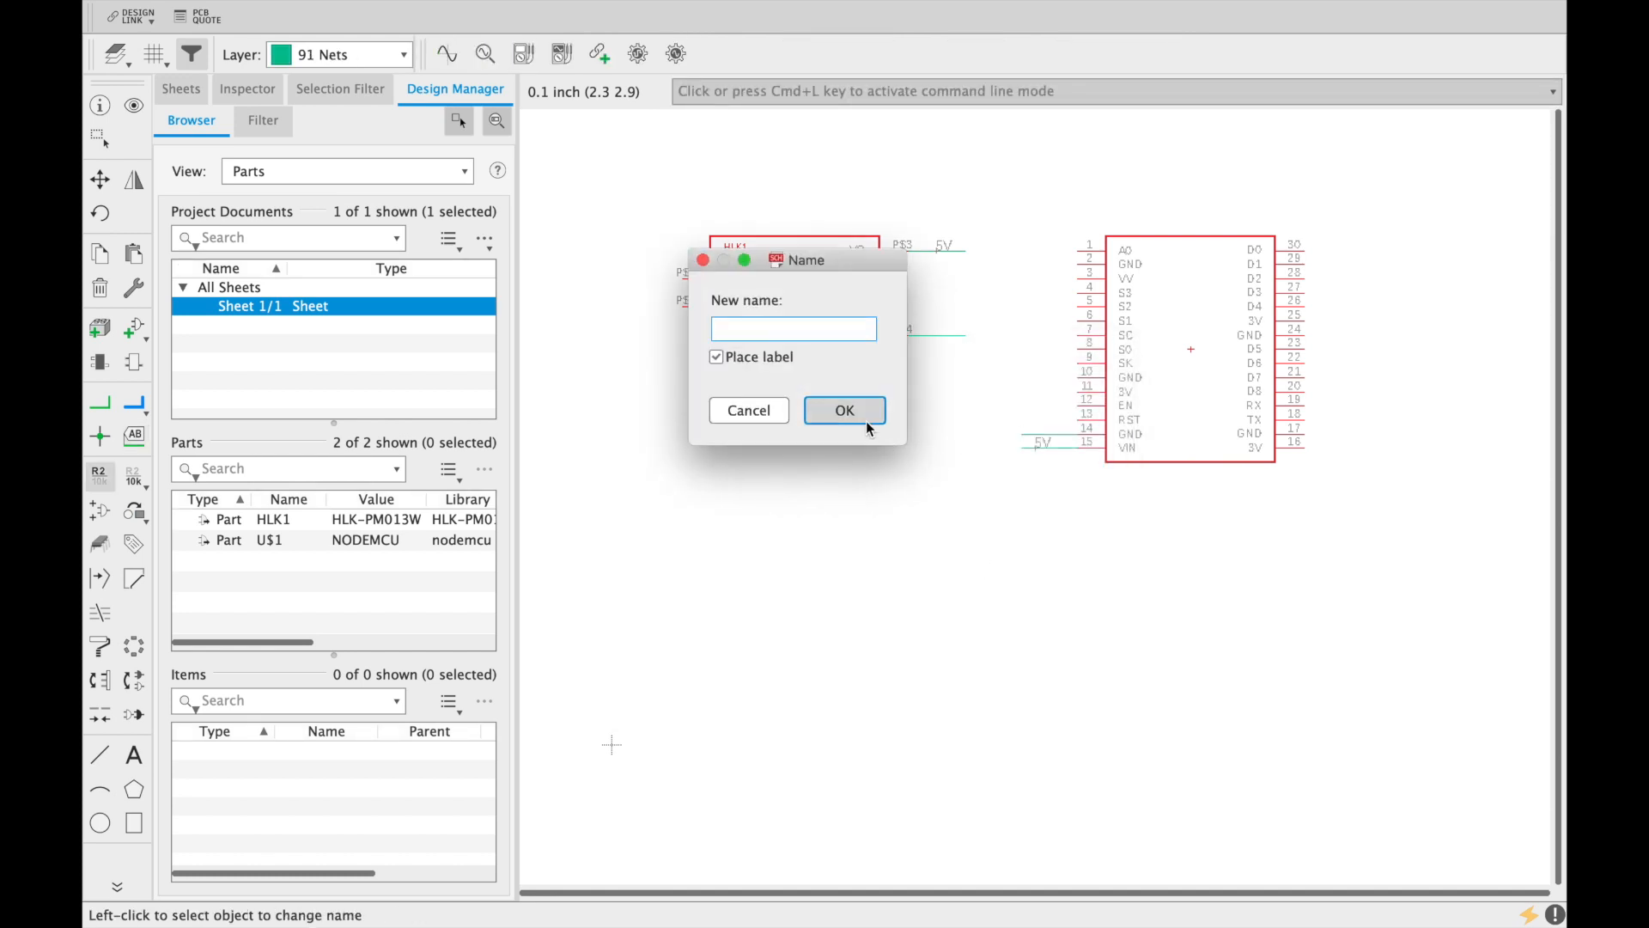
type("GND")
left_click(872, 414)
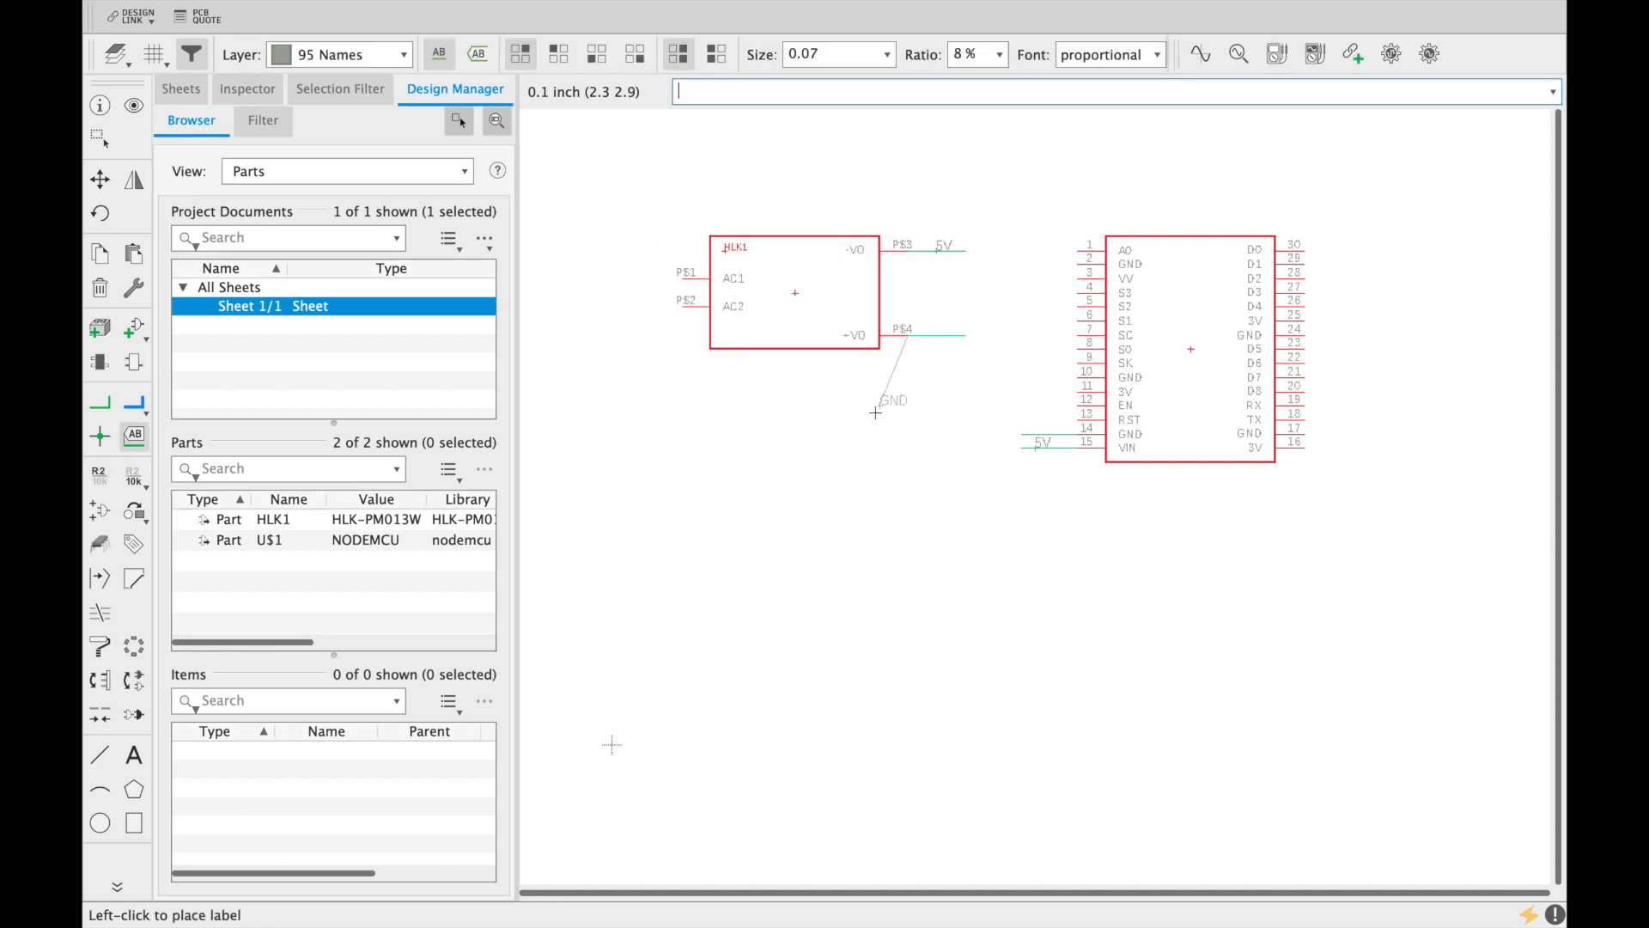
left_click(925, 331)
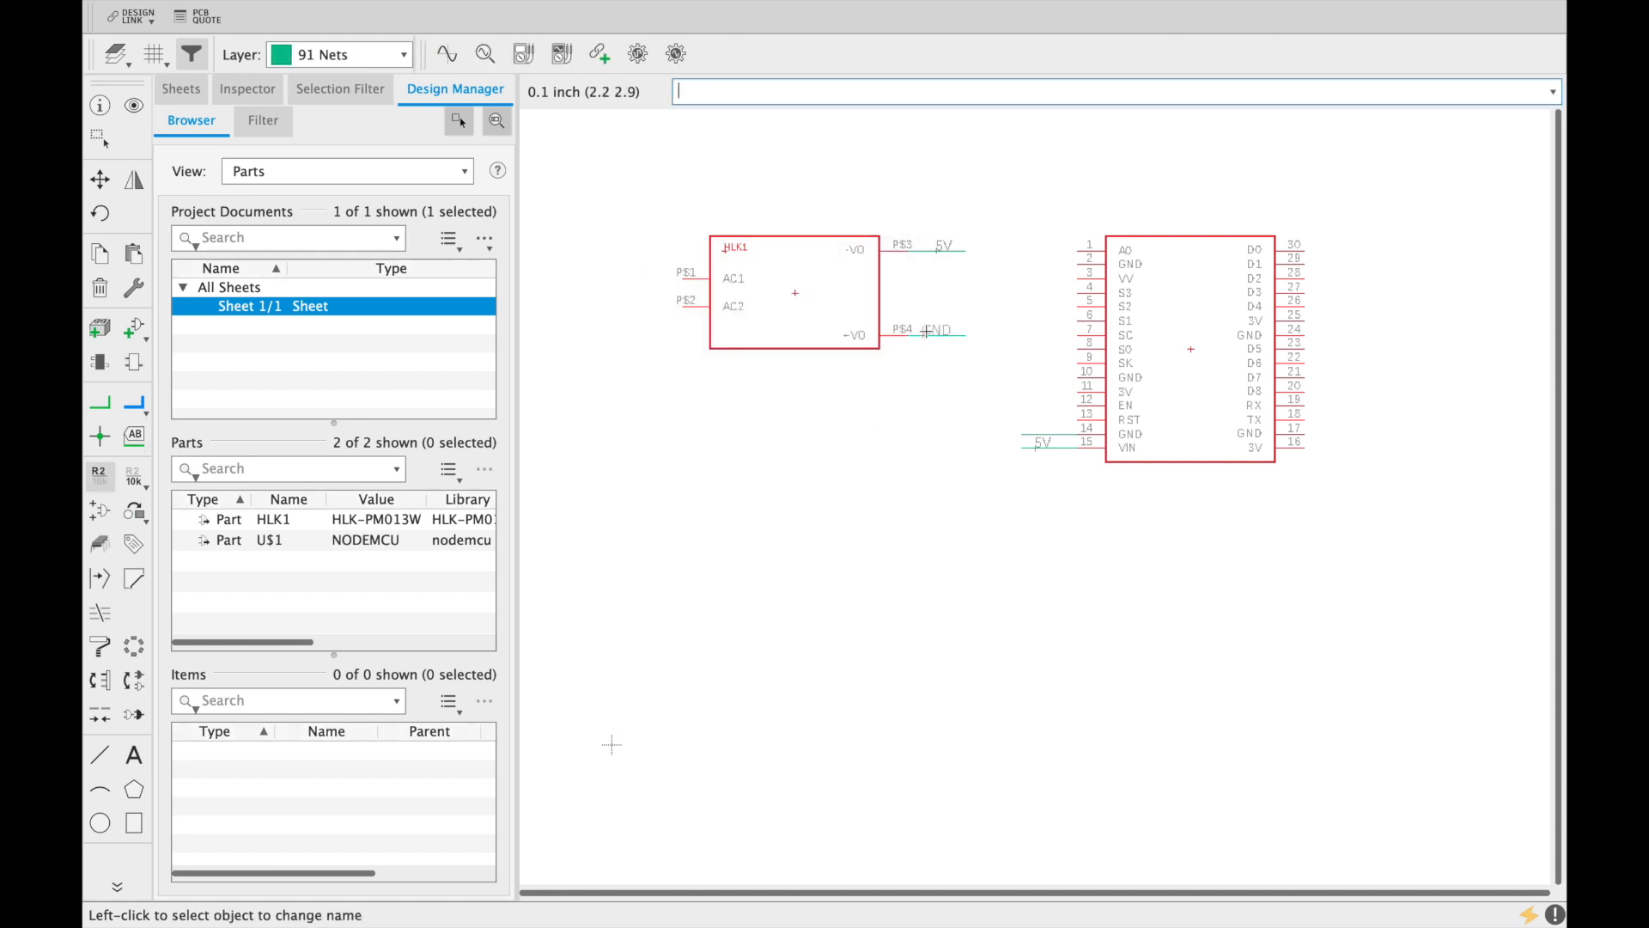
Step: Name the net on the NODEMCU's GND pin 14 GND, joining it to the existing GND net, and place its label
right_click(1065, 436)
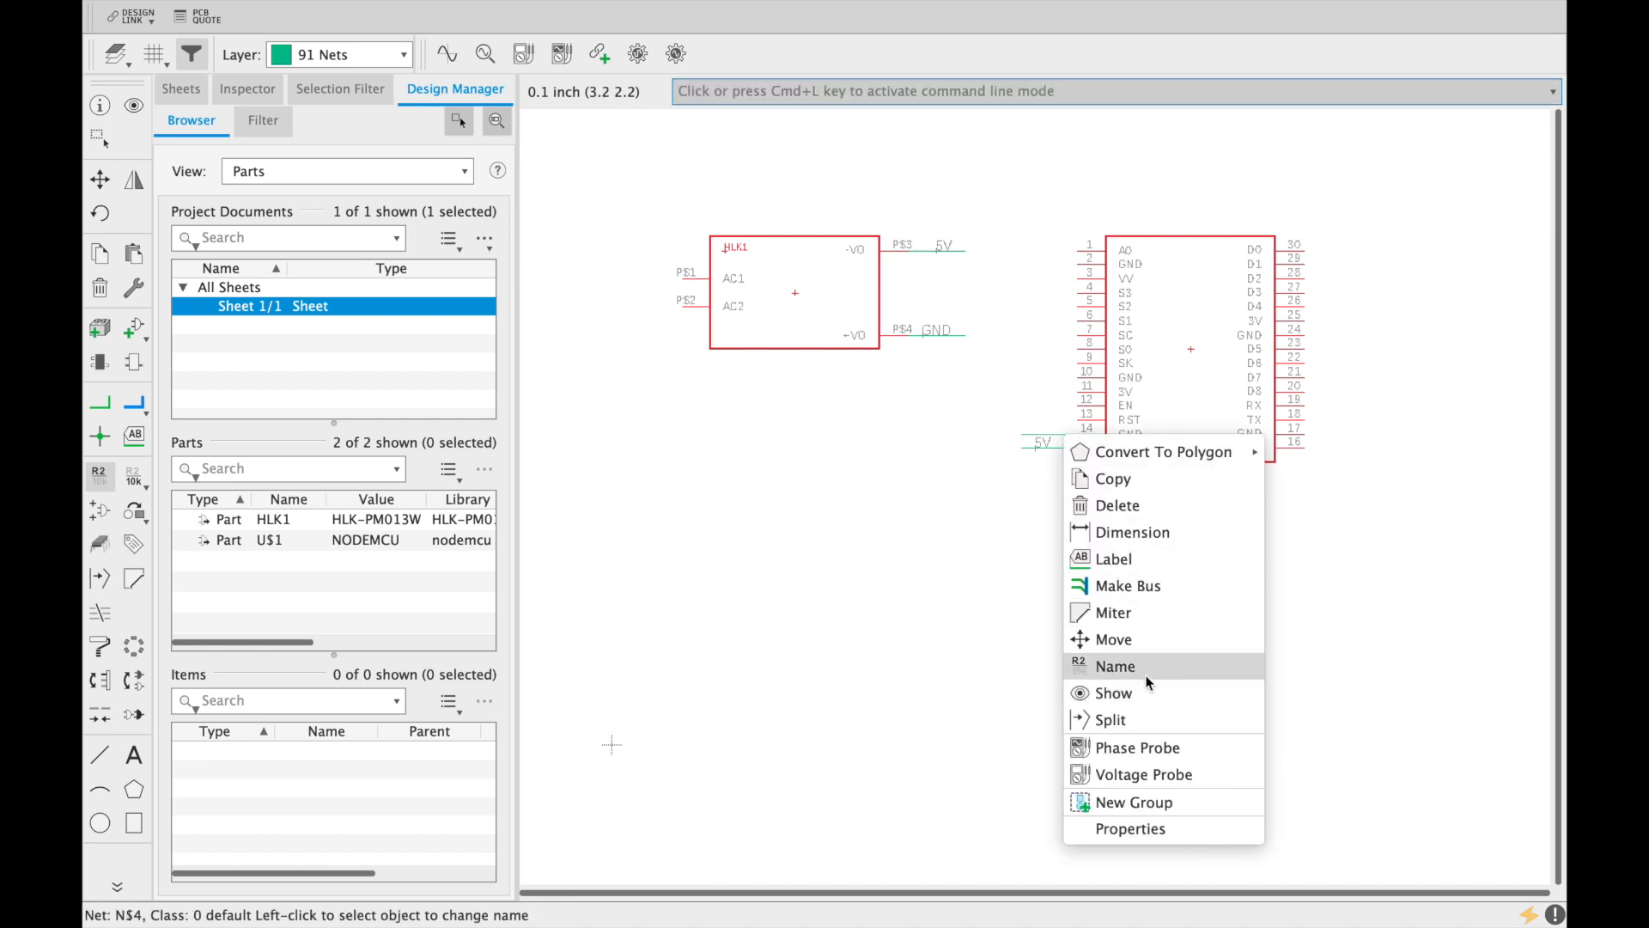
left_click(1116, 665)
key("BackSpace")
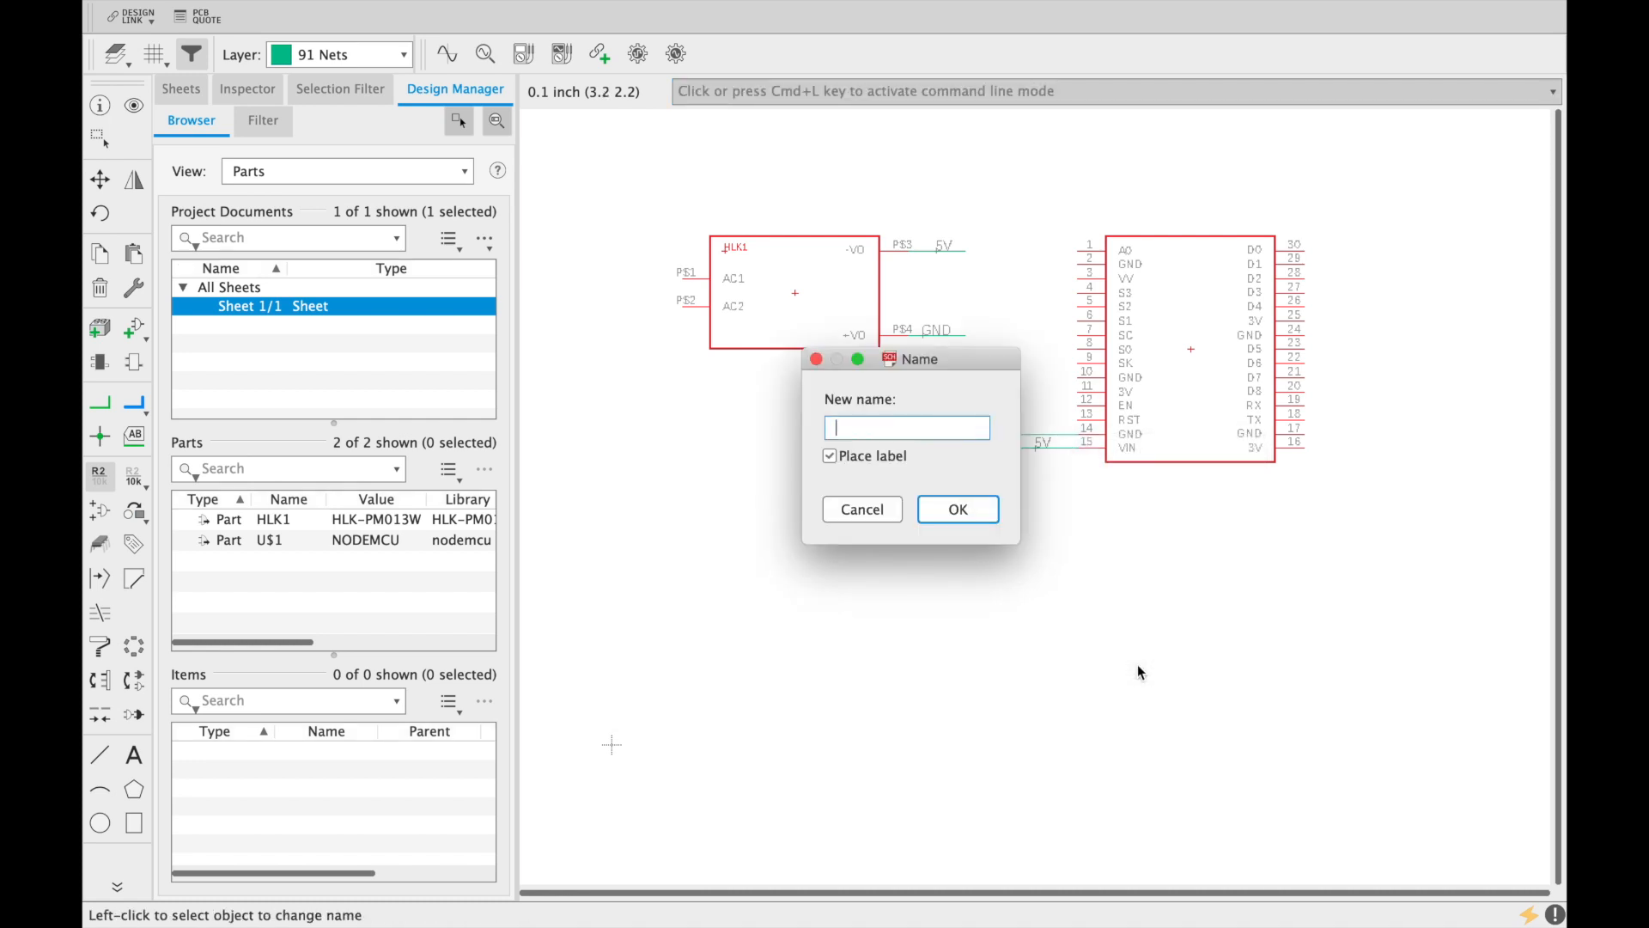
type("GND")
left_click(969, 508)
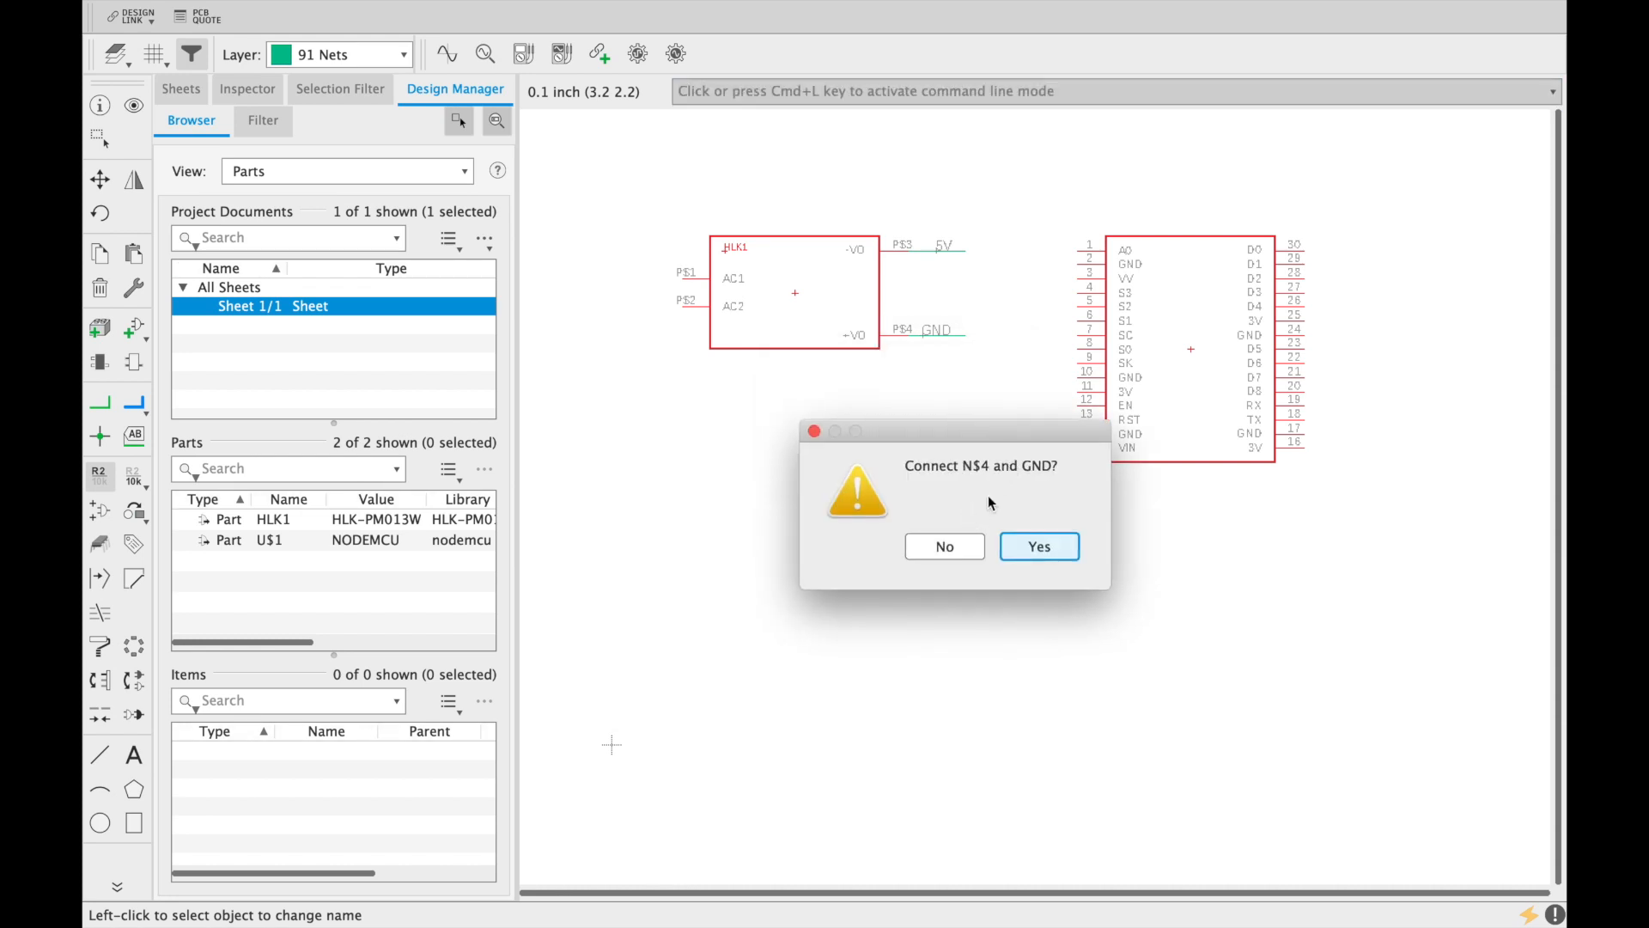
left_click(1038, 546)
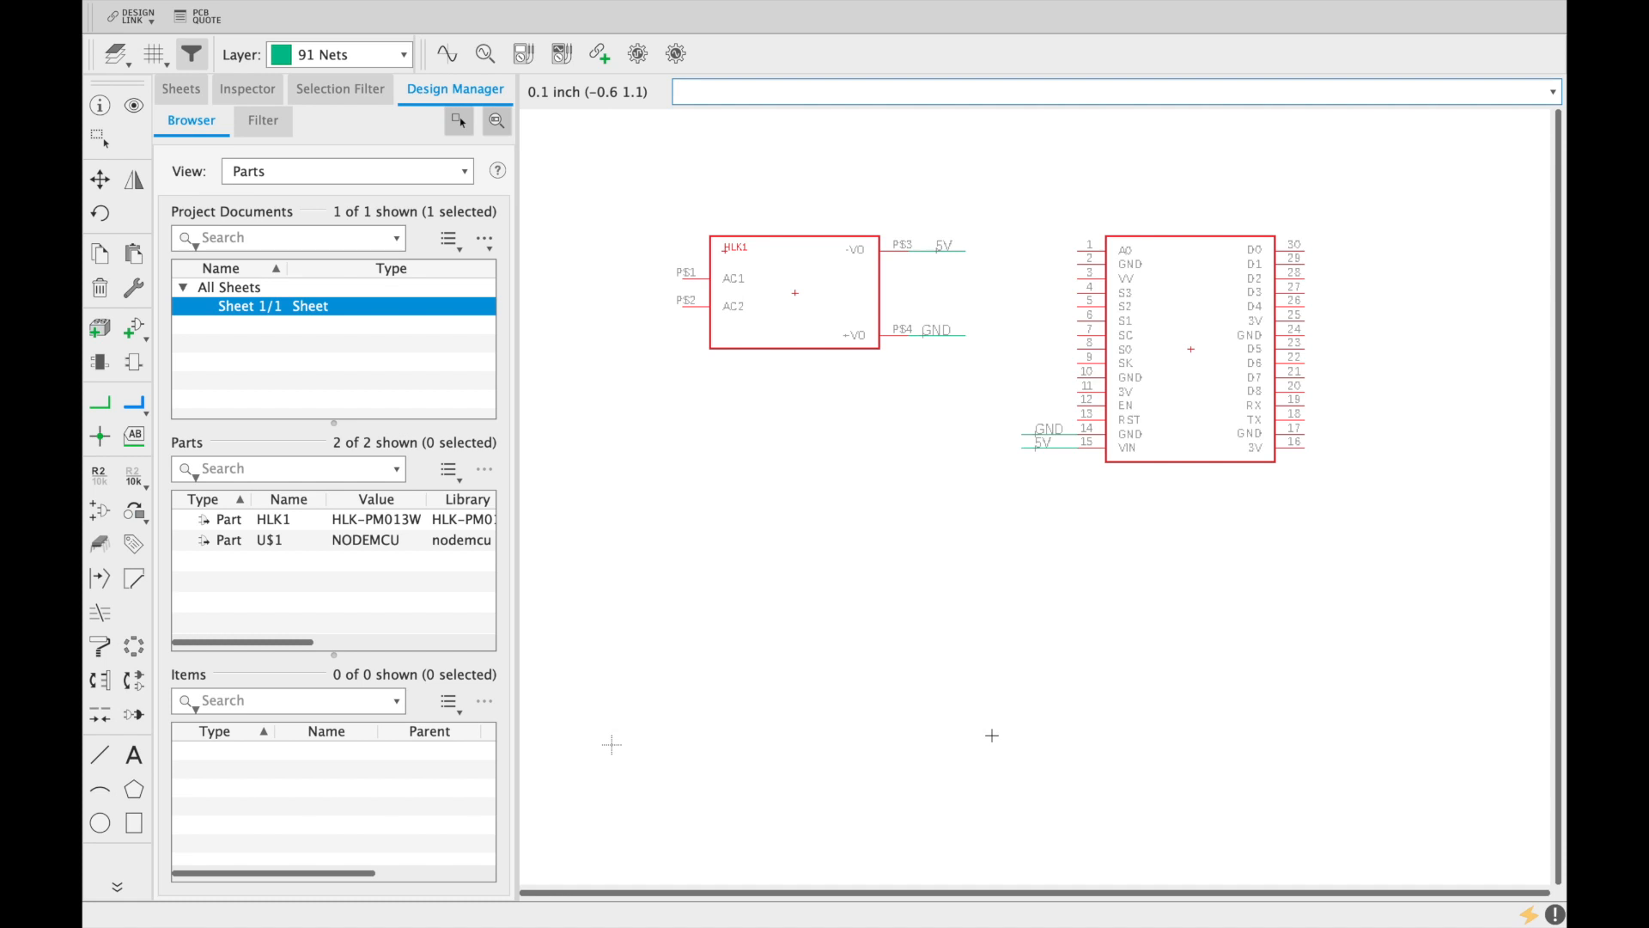
key("Escape")
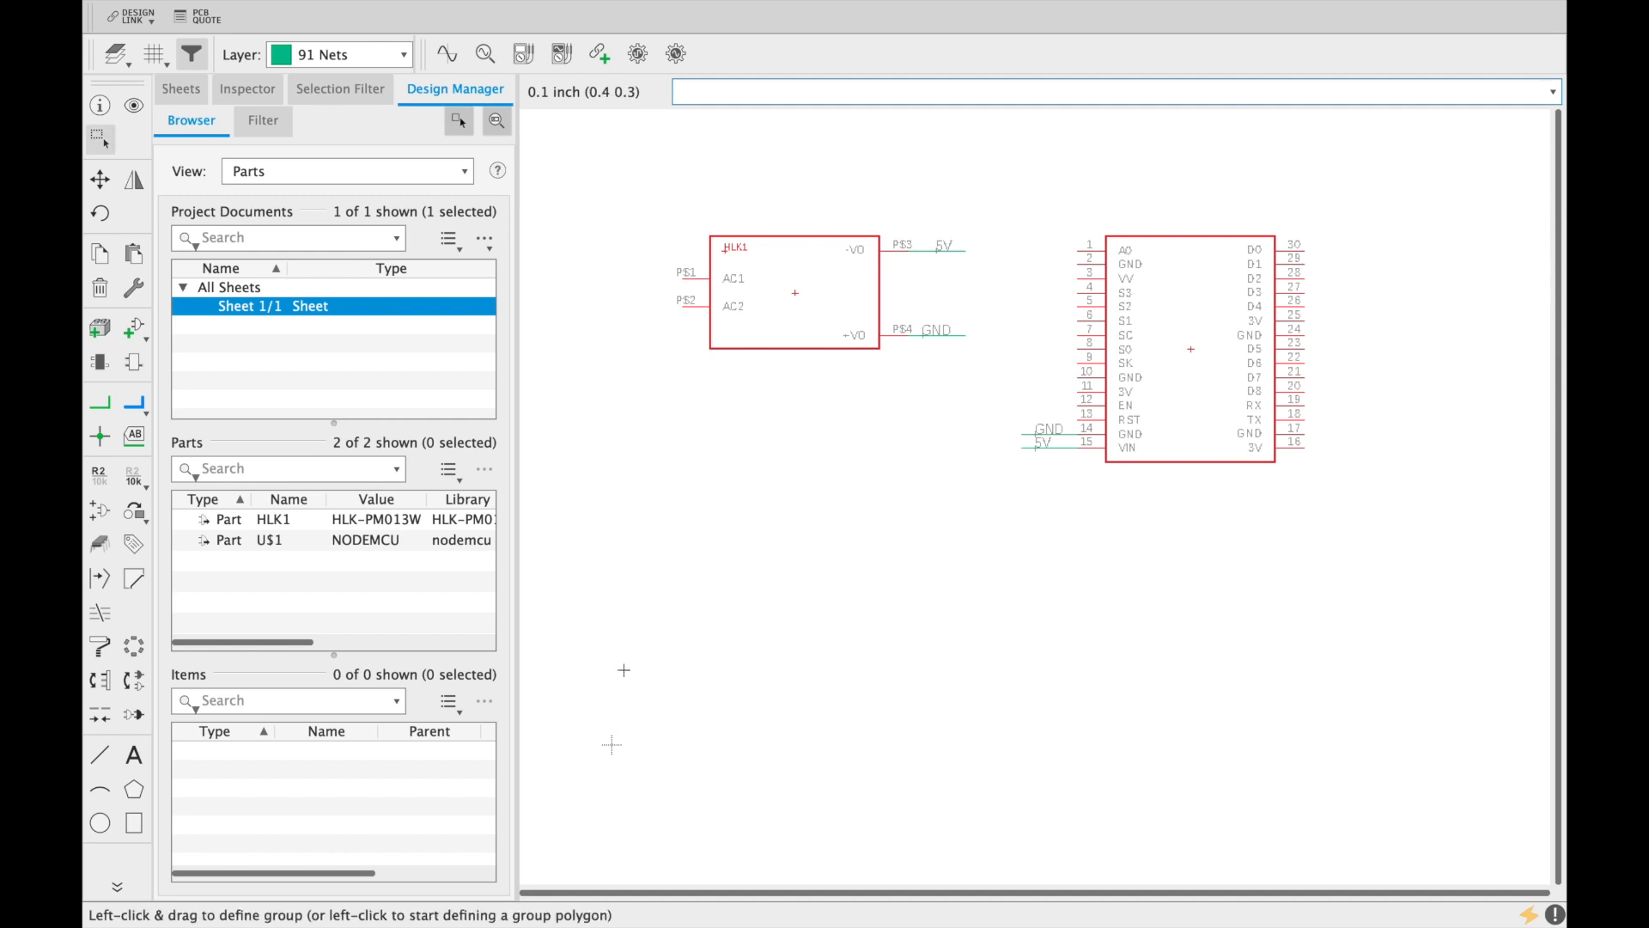
Step: Add an LED3MM part found by searching for LED, rotate it to lie horizontally, and place it below the power supply
left_click(129, 330)
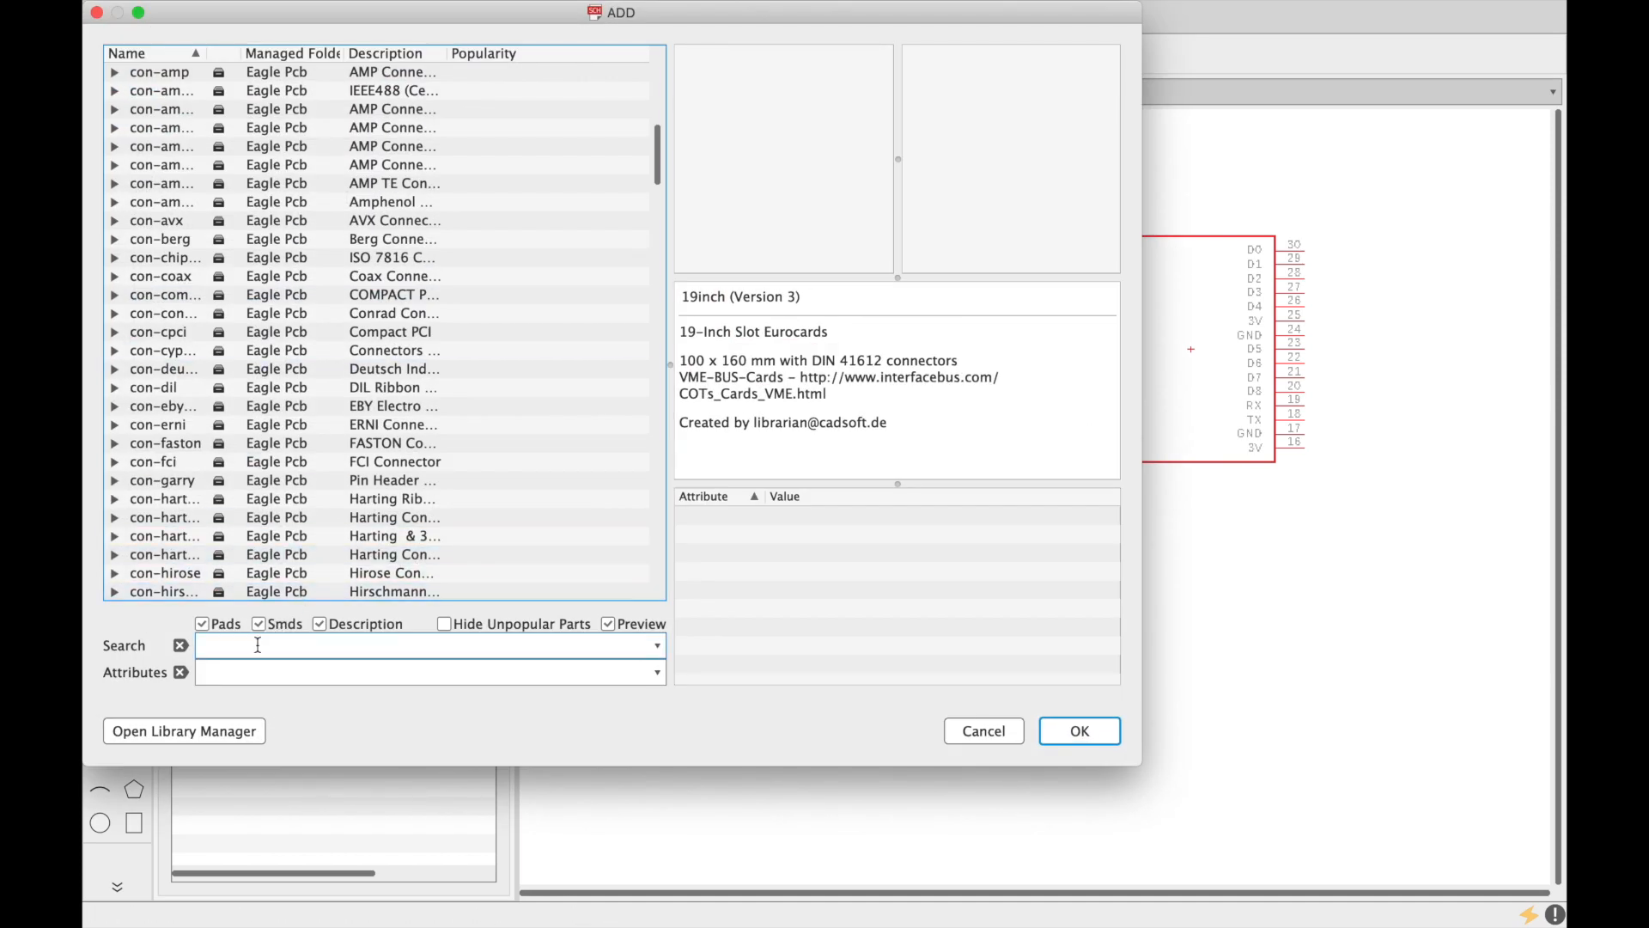
left_click(258, 645)
type("LED")
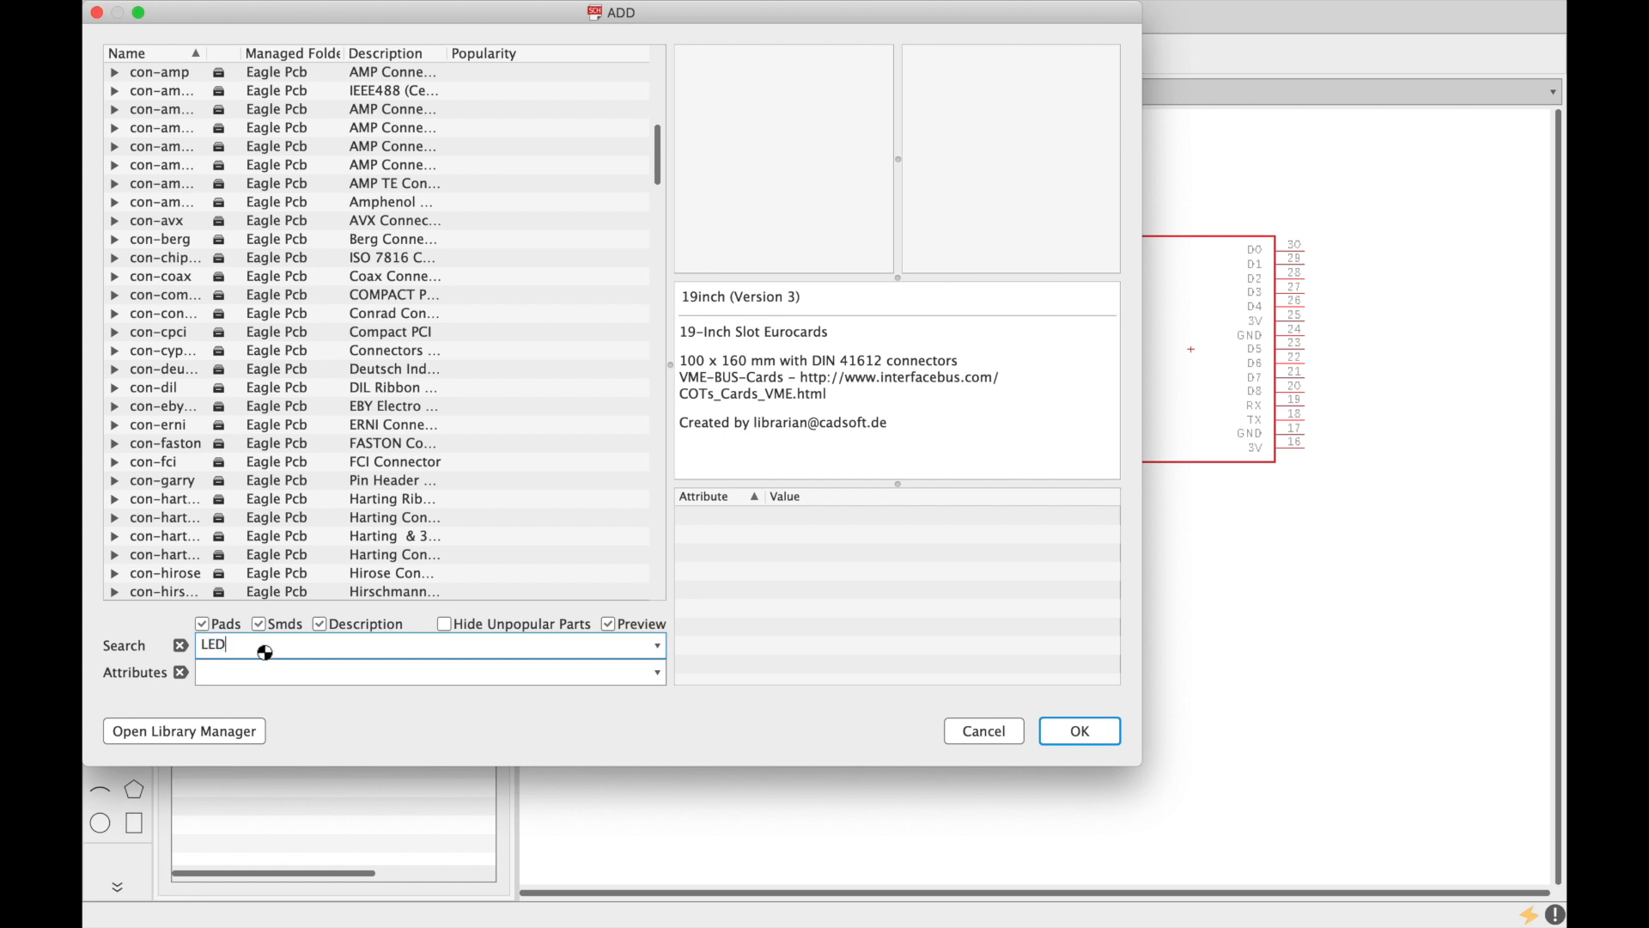
key("Return")
scroll(305, 371, "down", 10)
left_click(378, 146)
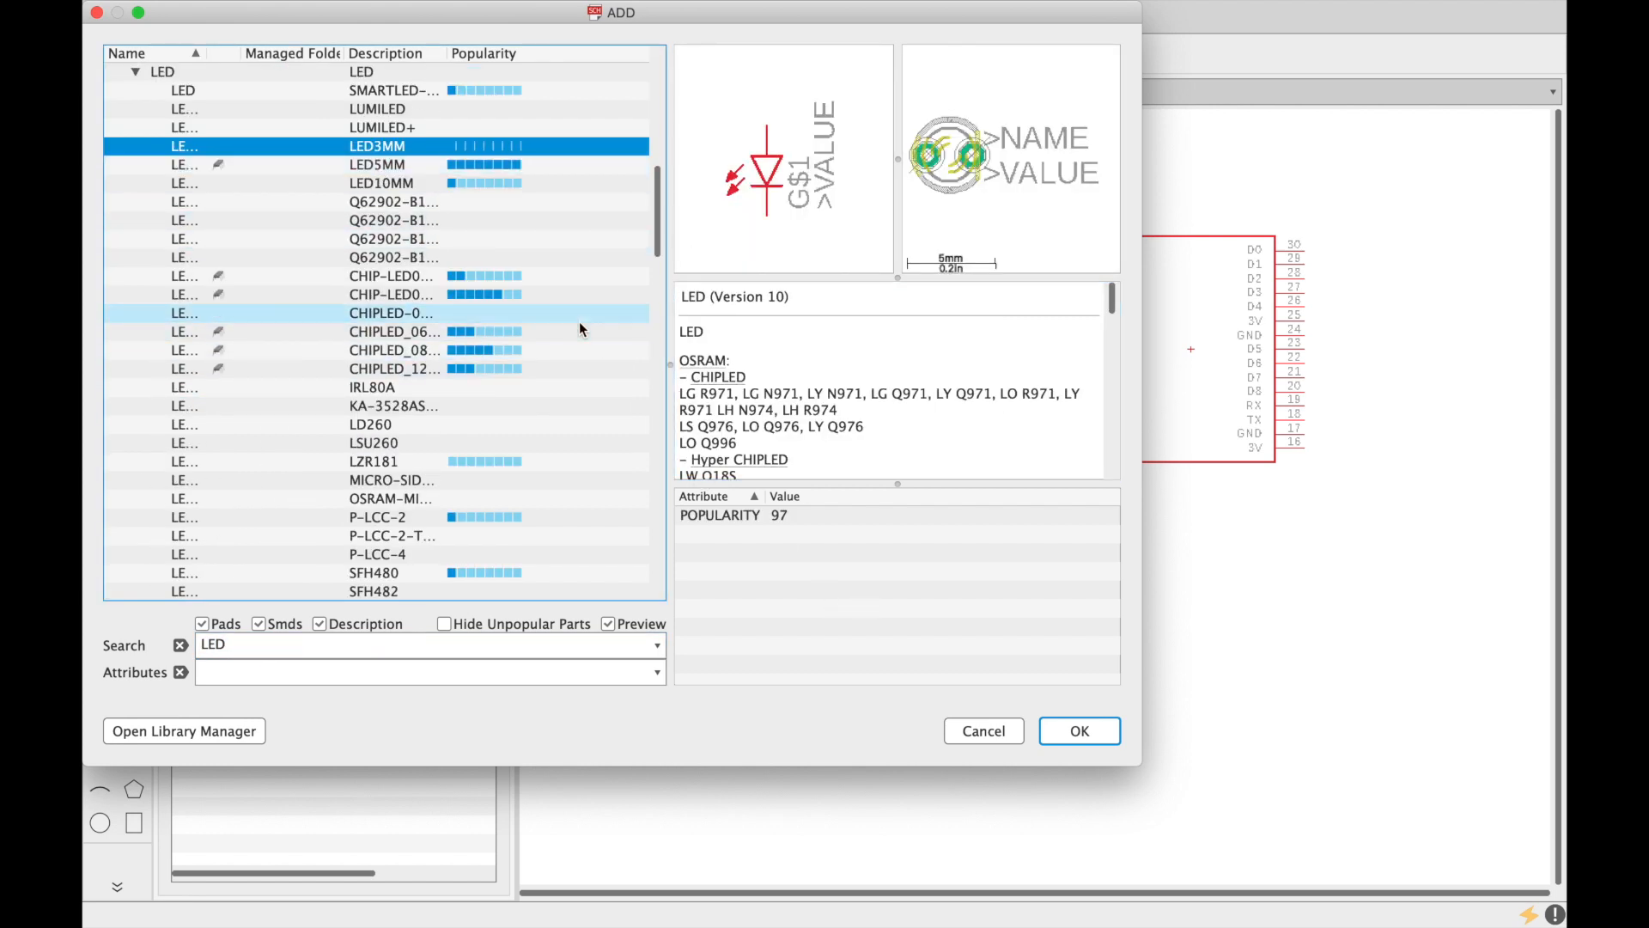
left_click(1048, 732)
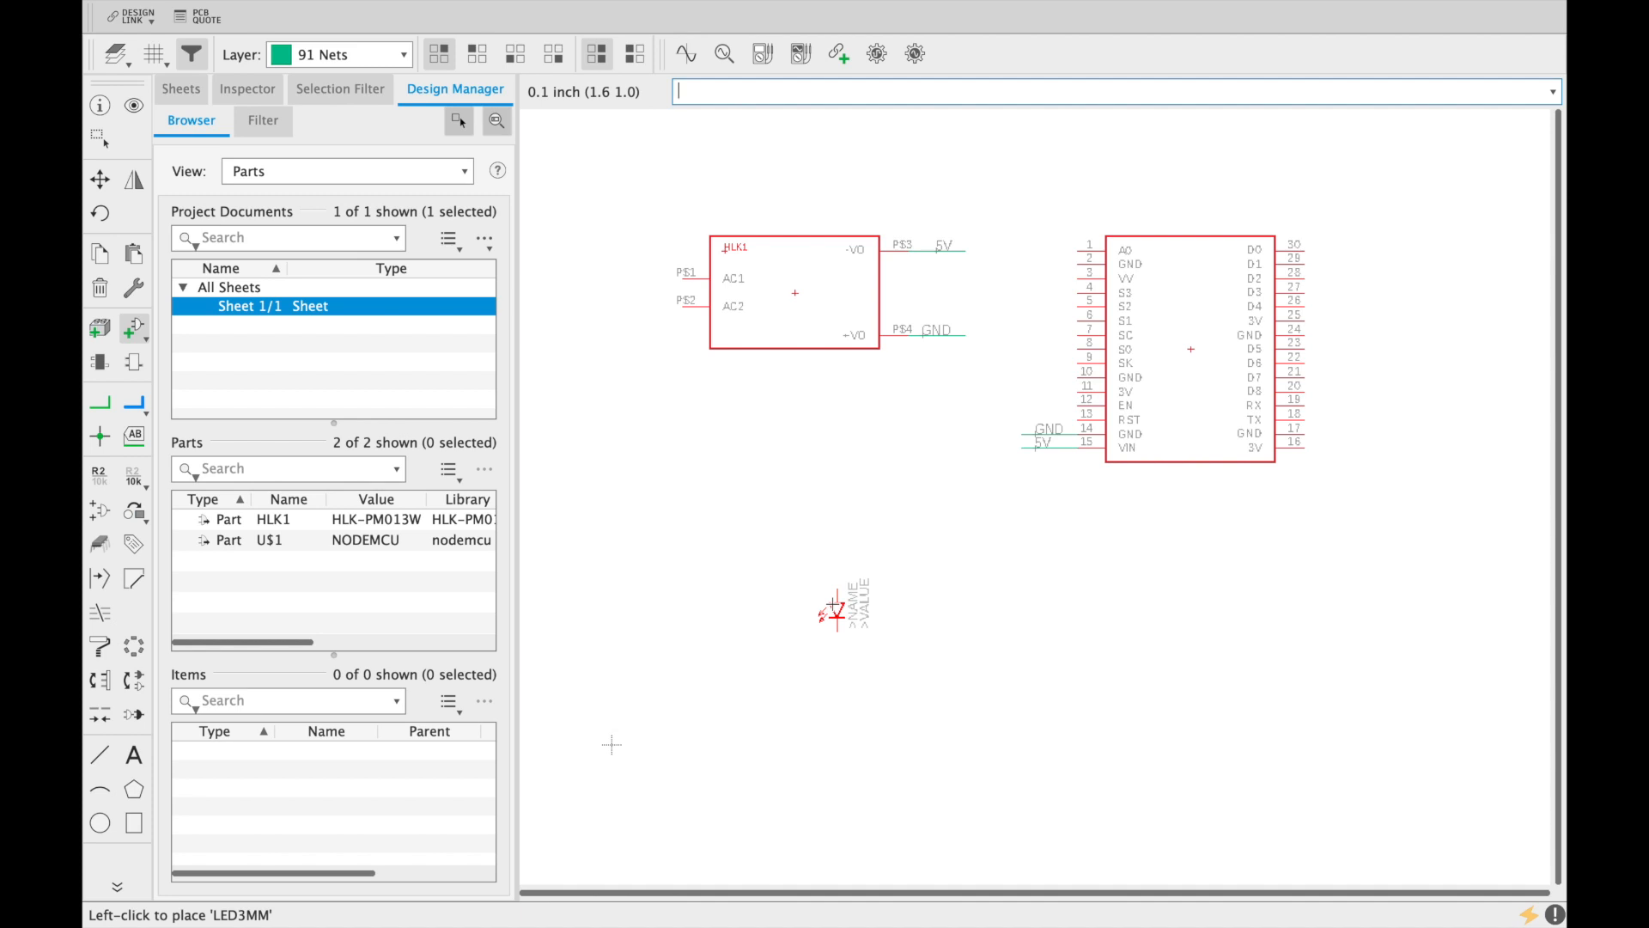
right_click(835, 606)
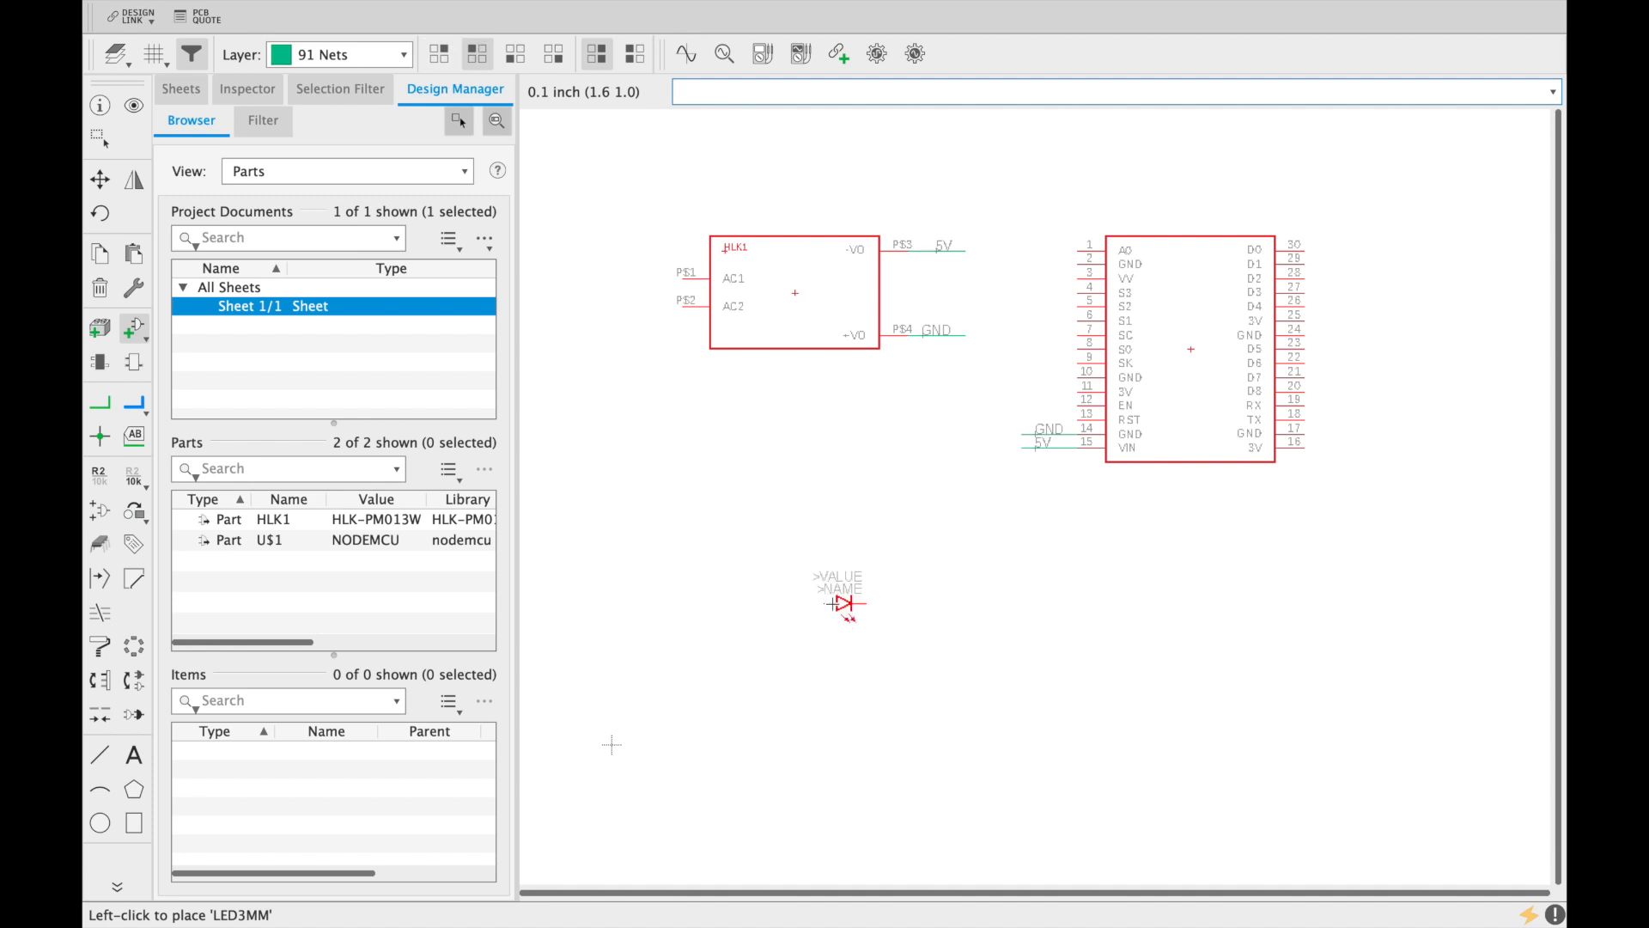
left_click(738, 547)
key("Escape")
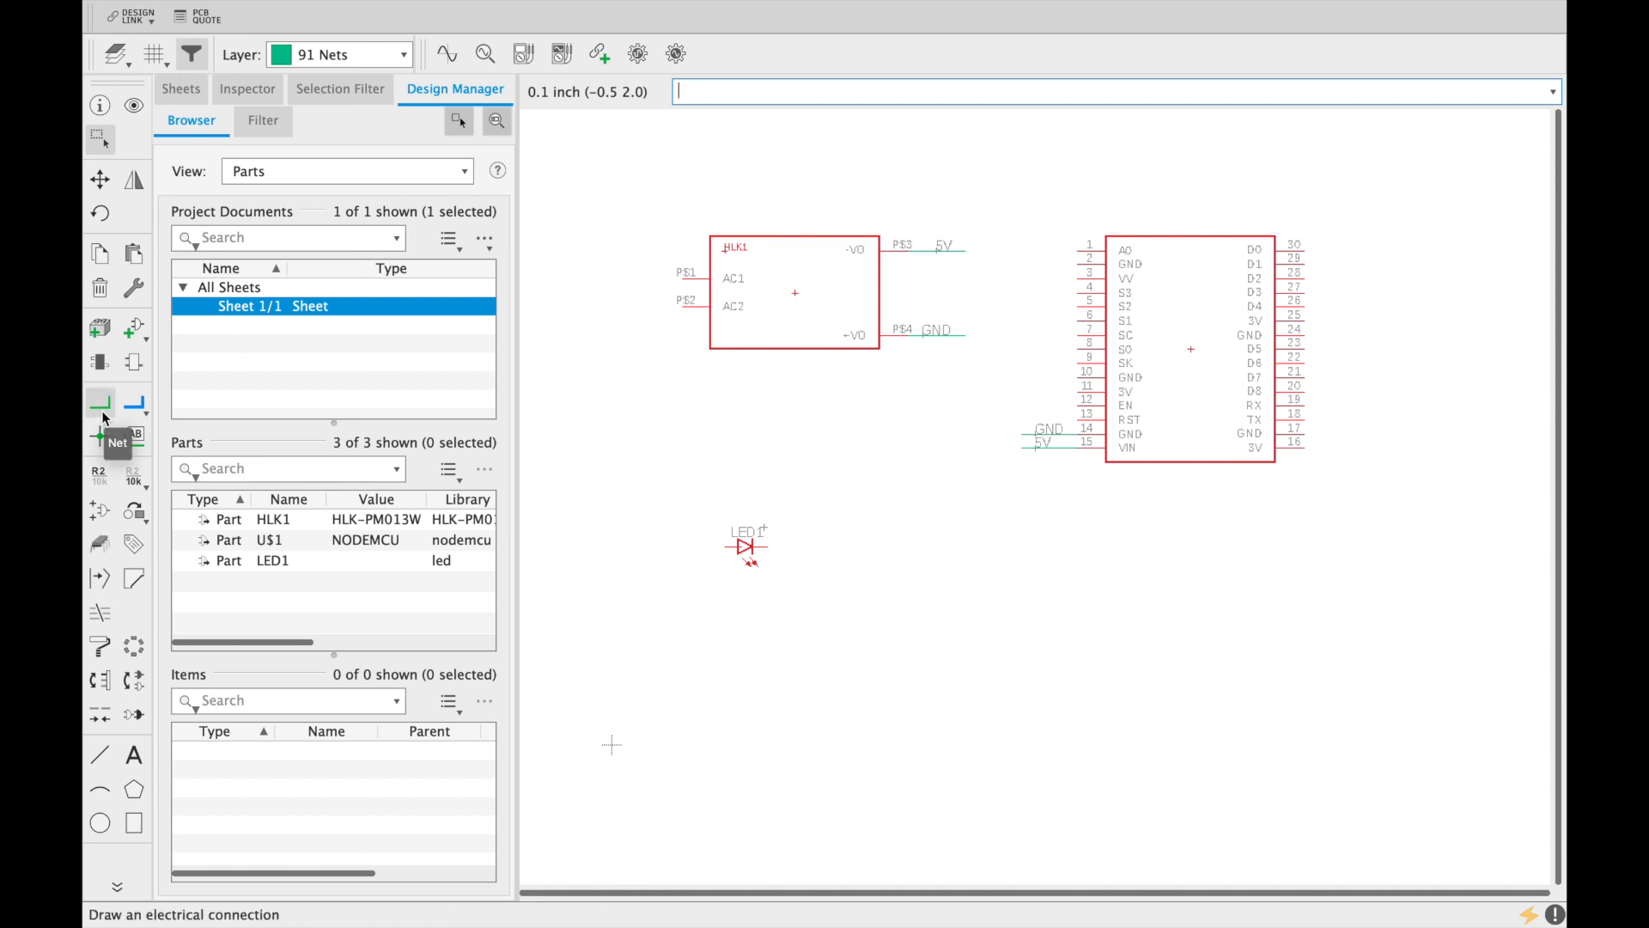
Step: Search the part library for RESISTOR and expand the generic resistor in the SparkFun resistors library
left_click(128, 335)
left_click(236, 638)
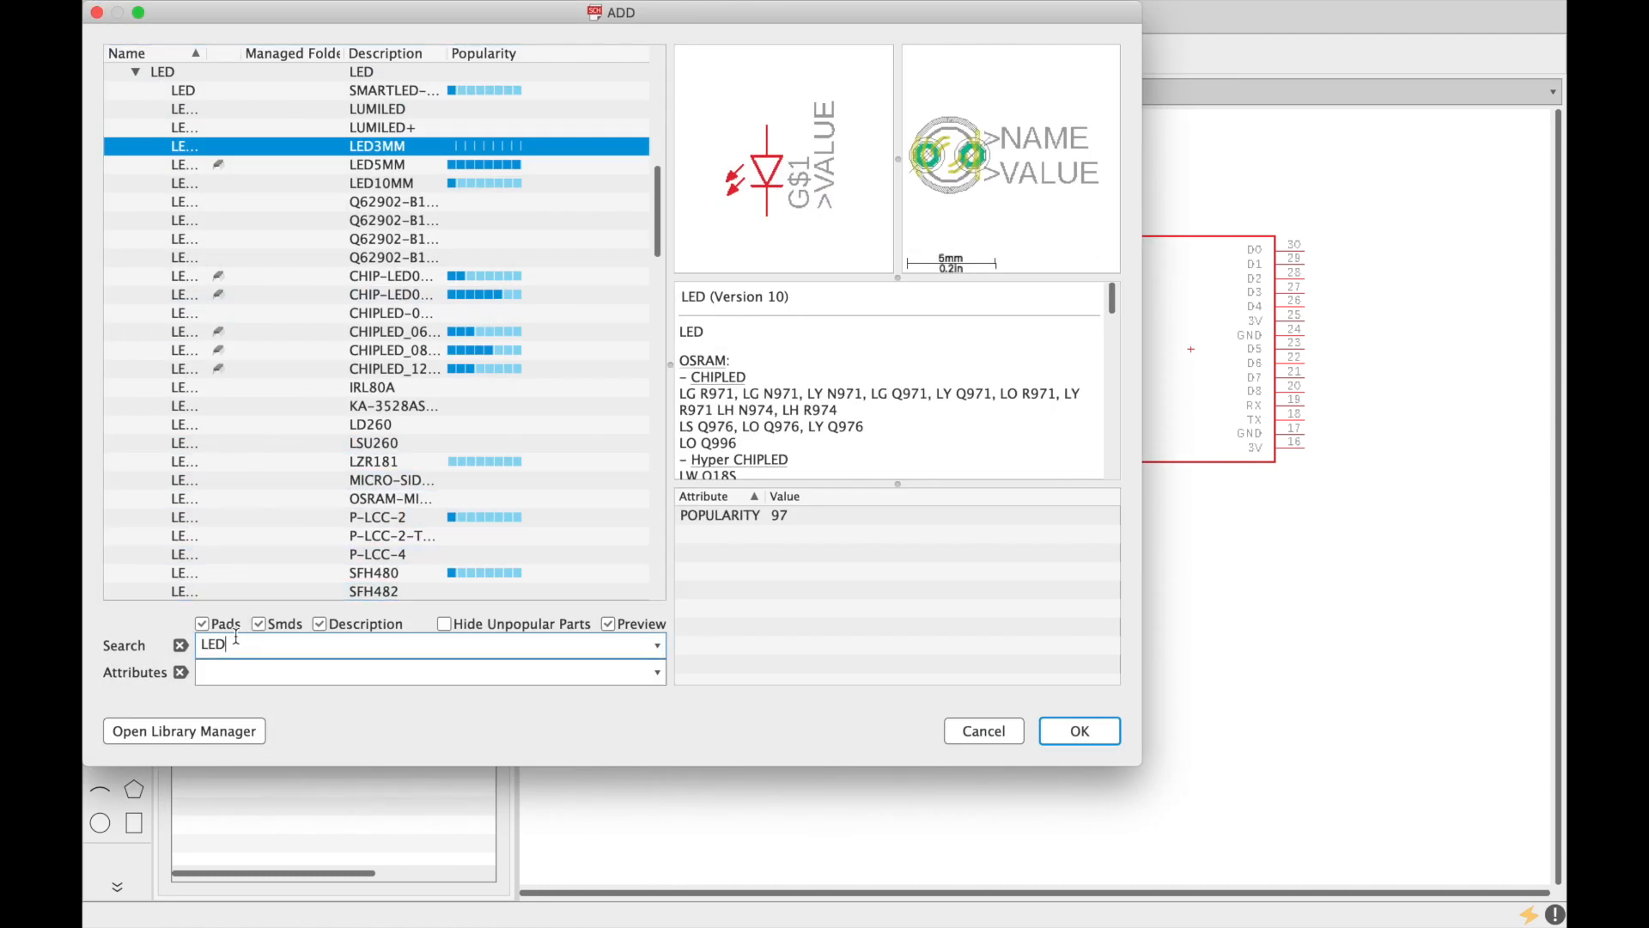
double_click(236, 638)
key("BackSpace")
type("RESISTOR")
key("Return")
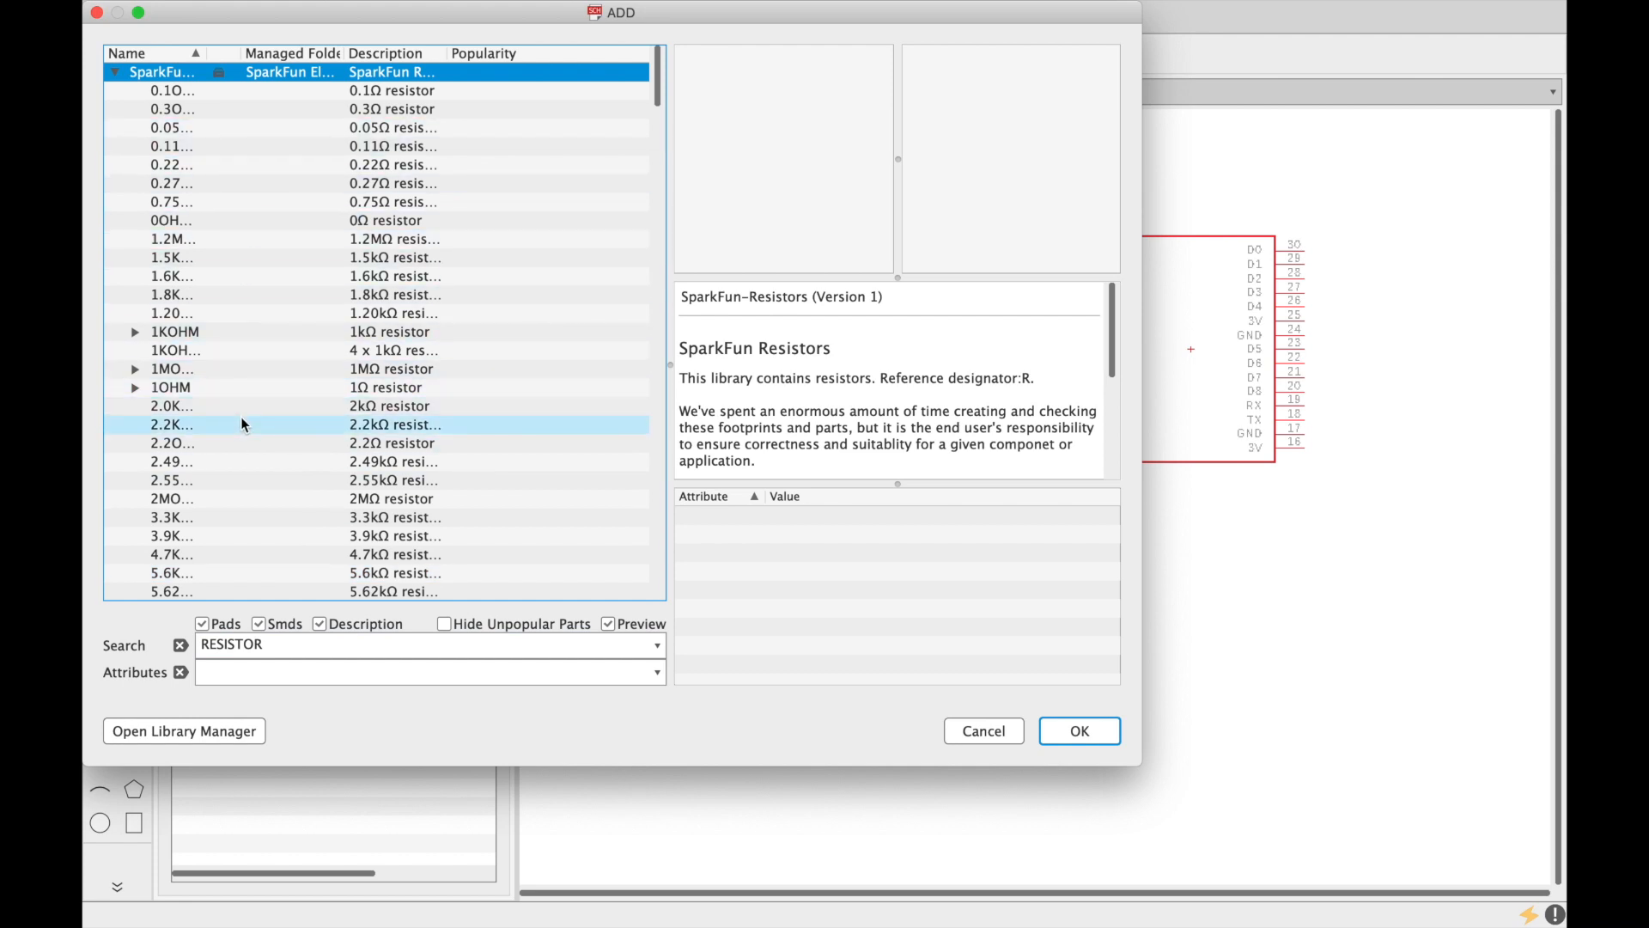
scroll(242, 420, "down", 3)
scroll(240, 421, "down", 20)
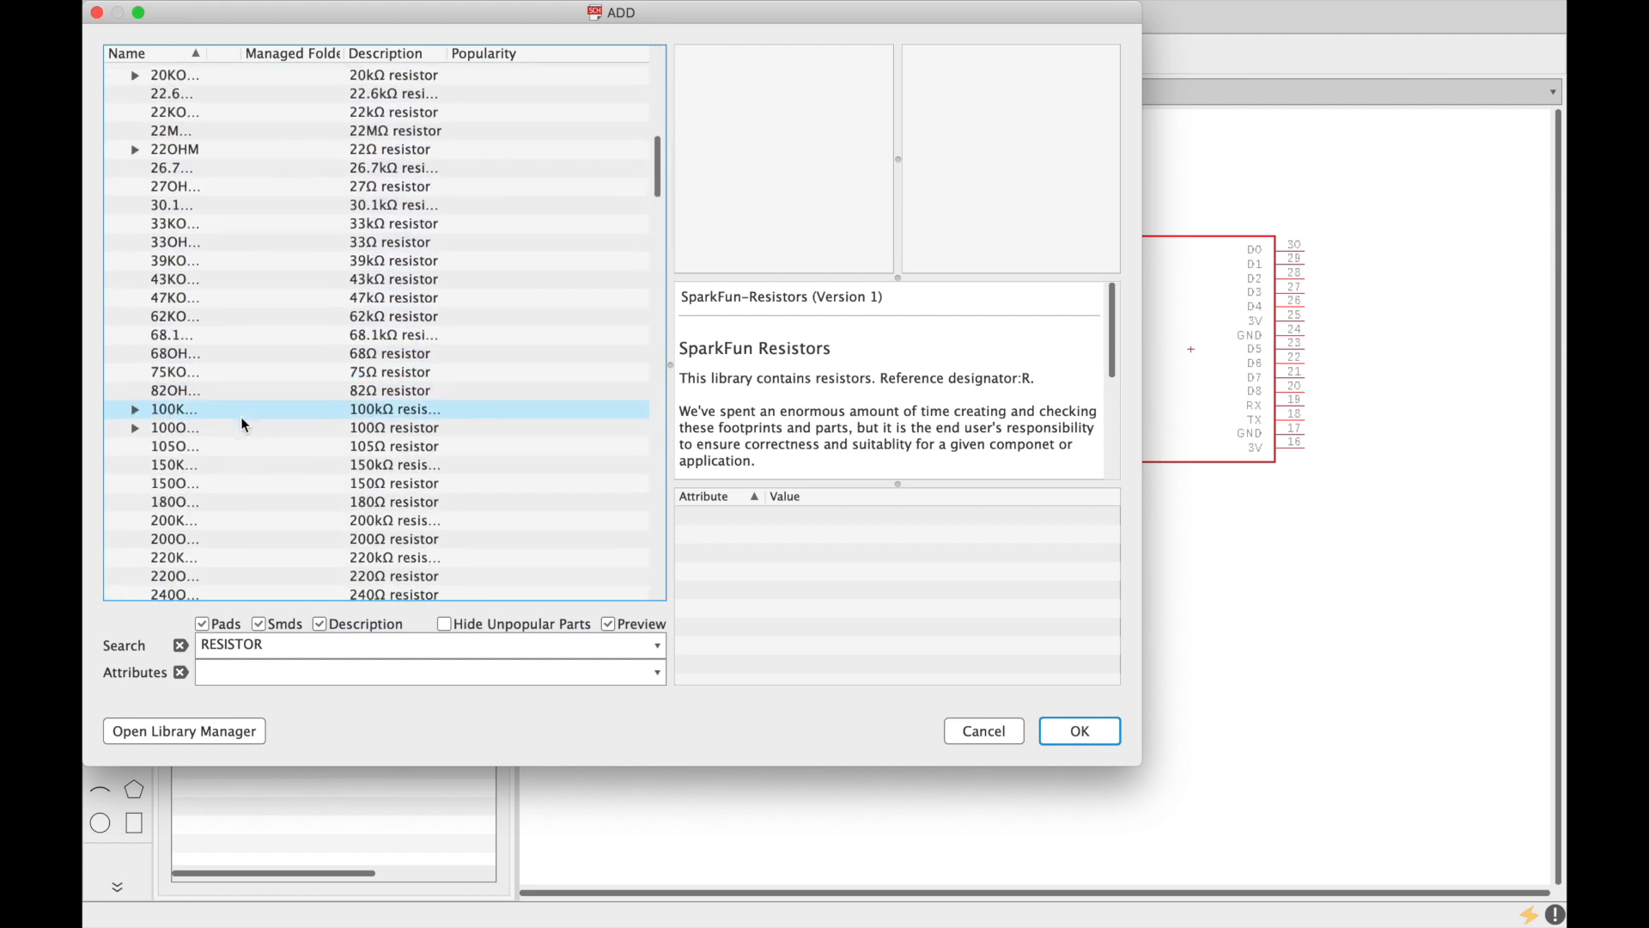
scroll(241, 421, "down", 10)
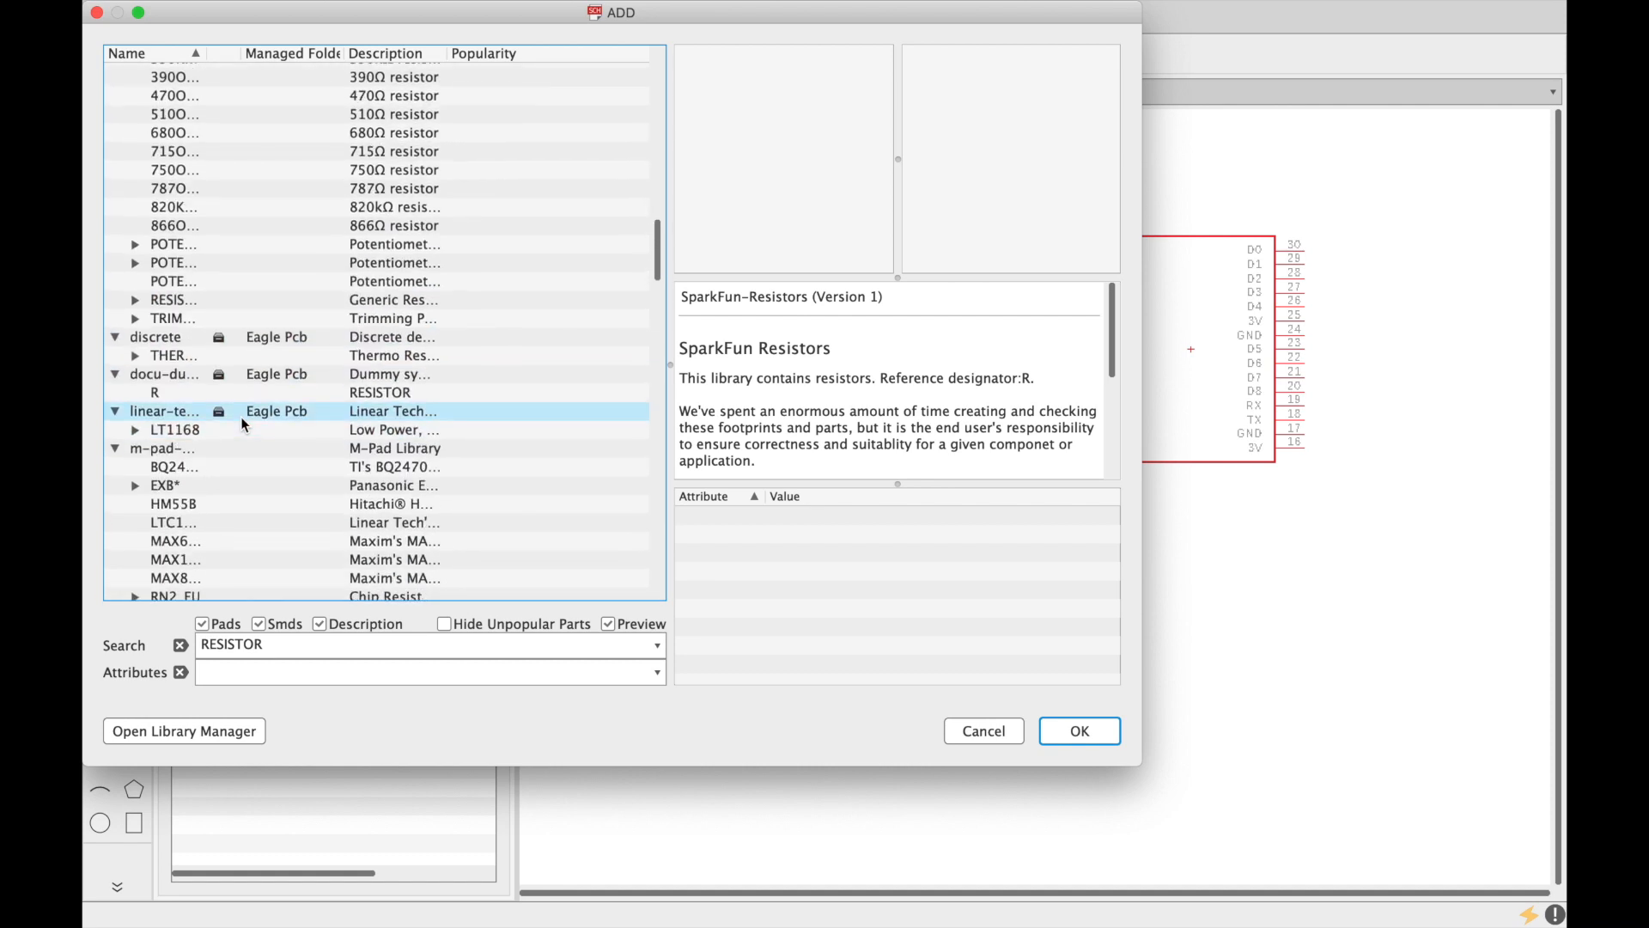
left_click(136, 299)
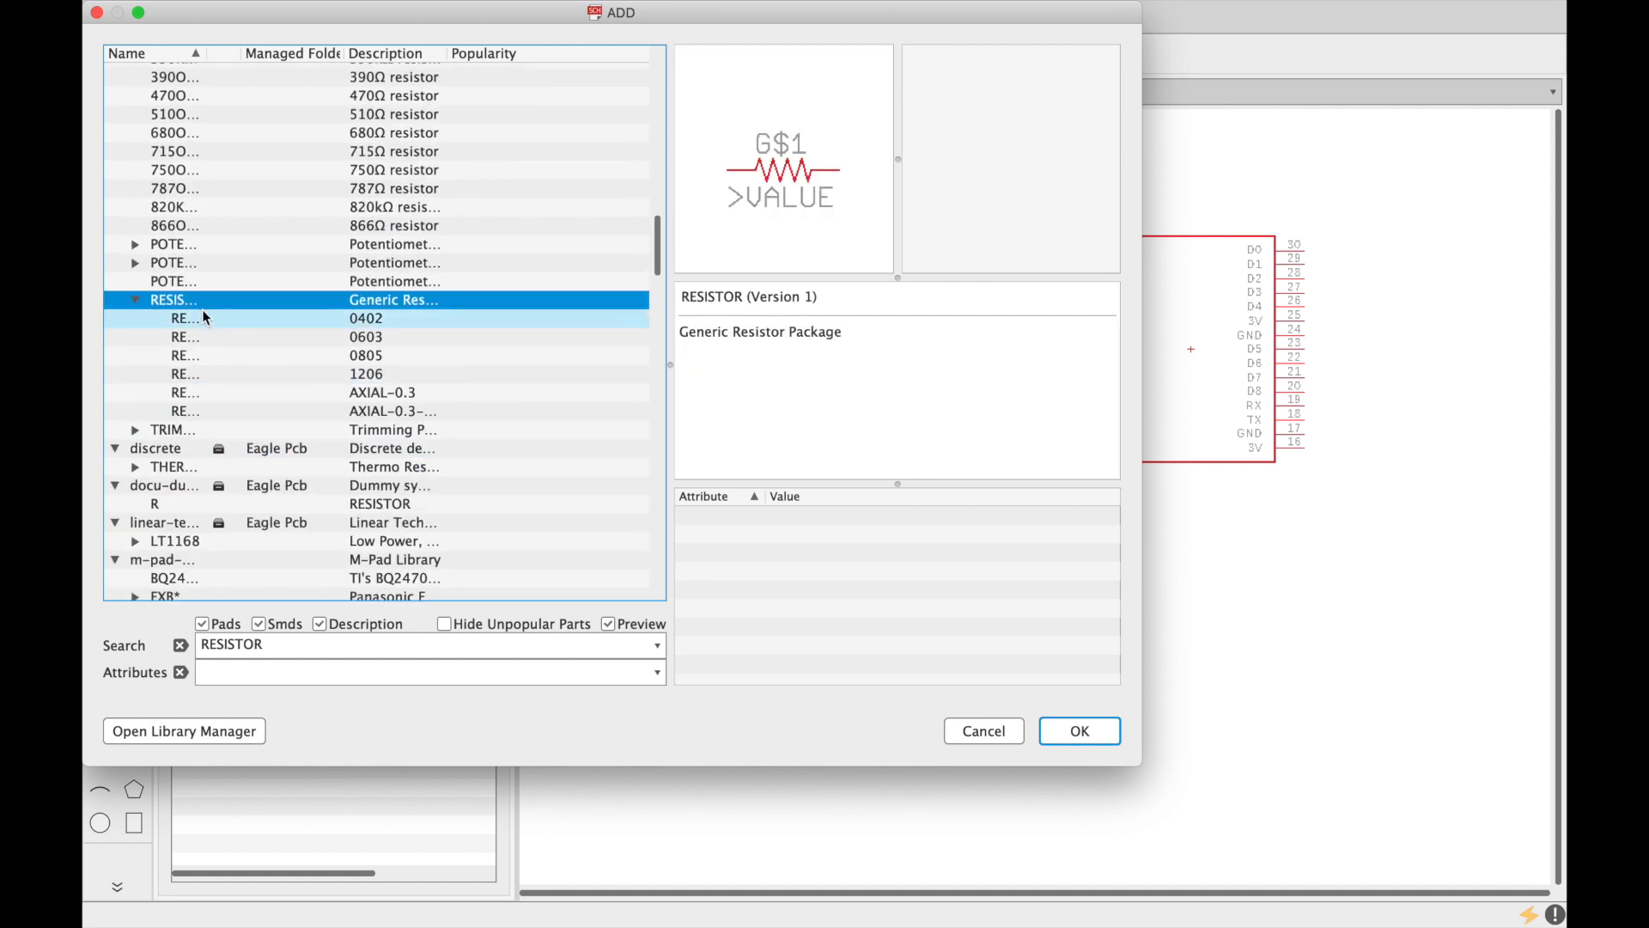
Step: Look through the generic resistor's footprints, choose AXIAL-0.3, and place the resistor to the left of the LED
left_click(374, 319)
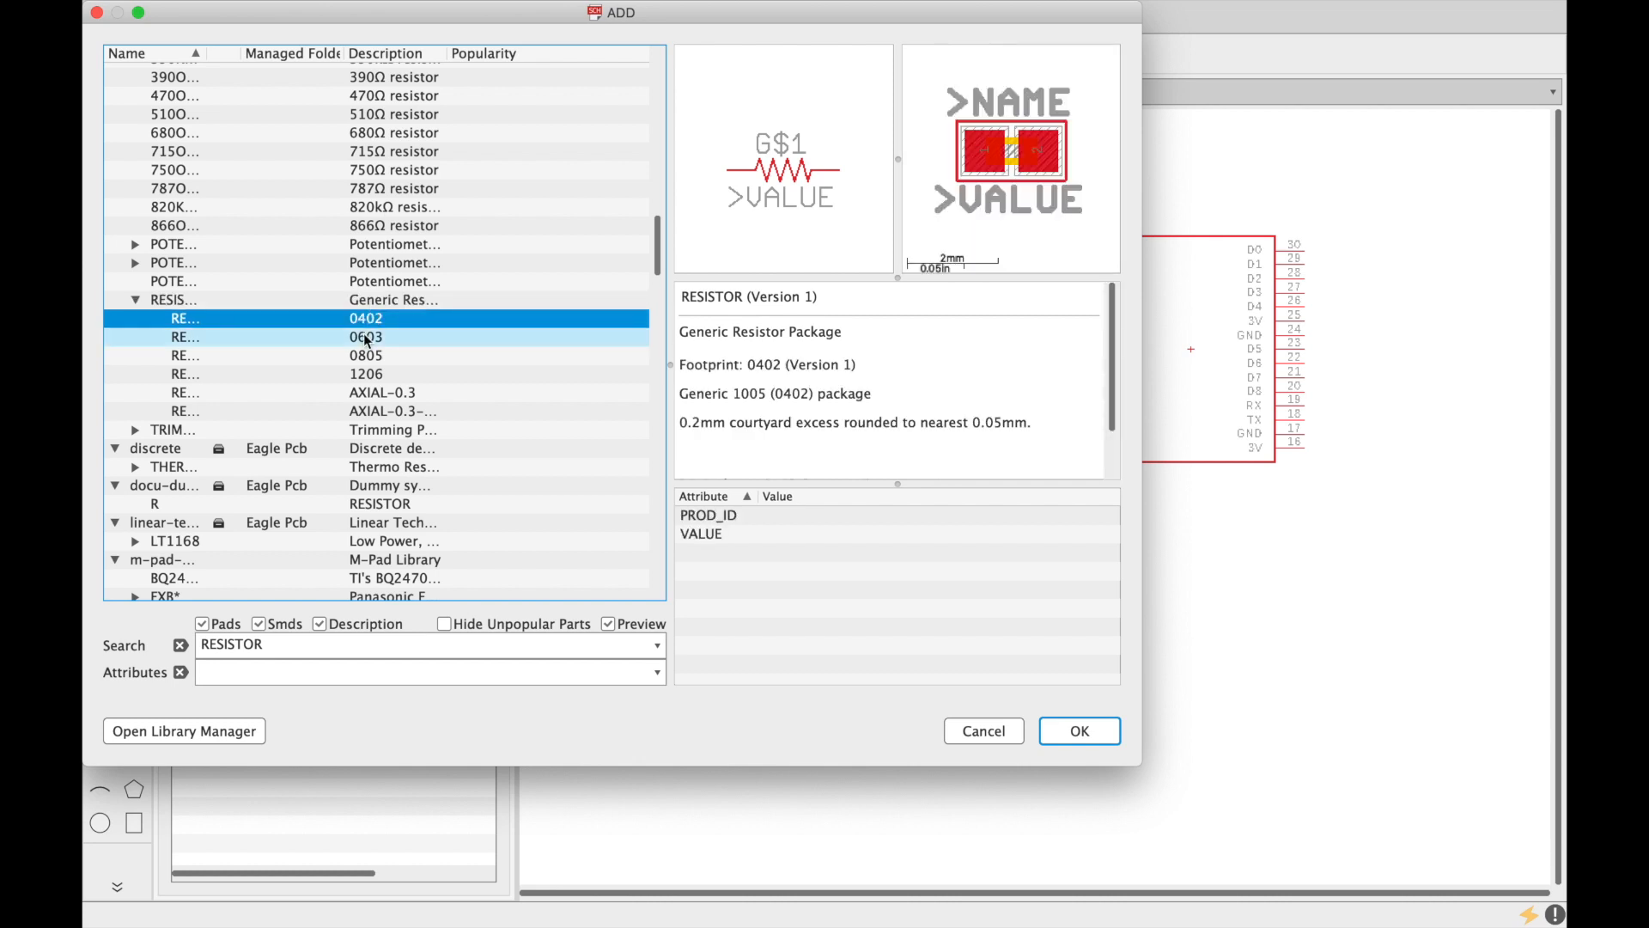
left_click(364, 337)
left_click(368, 355)
left_click(371, 375)
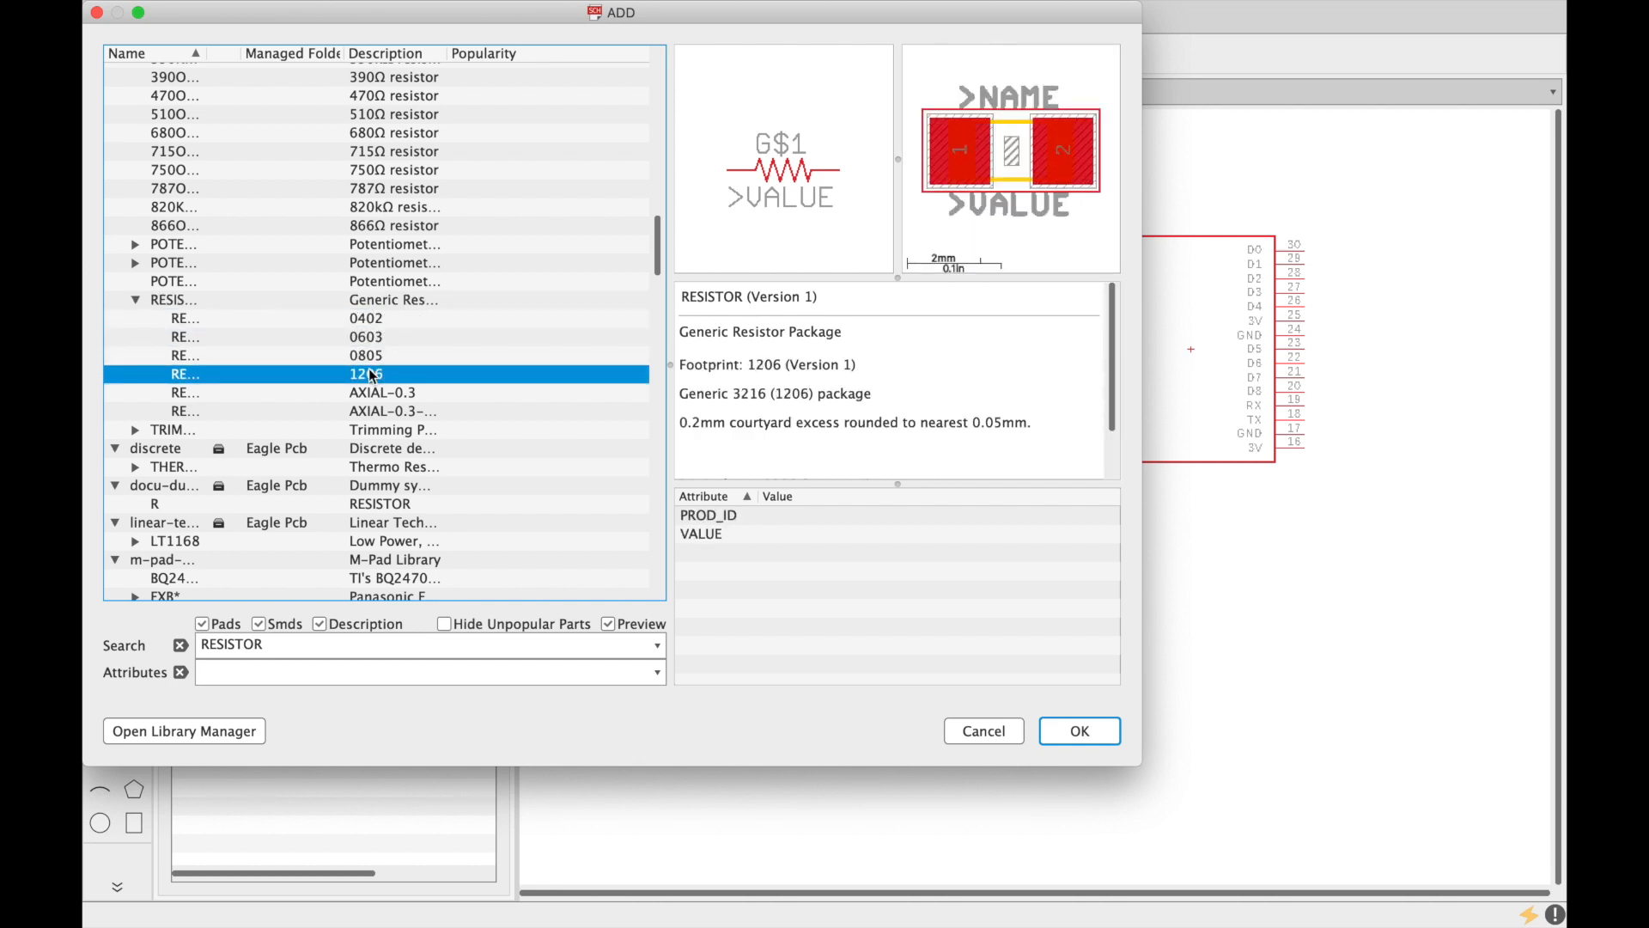
left_click(376, 393)
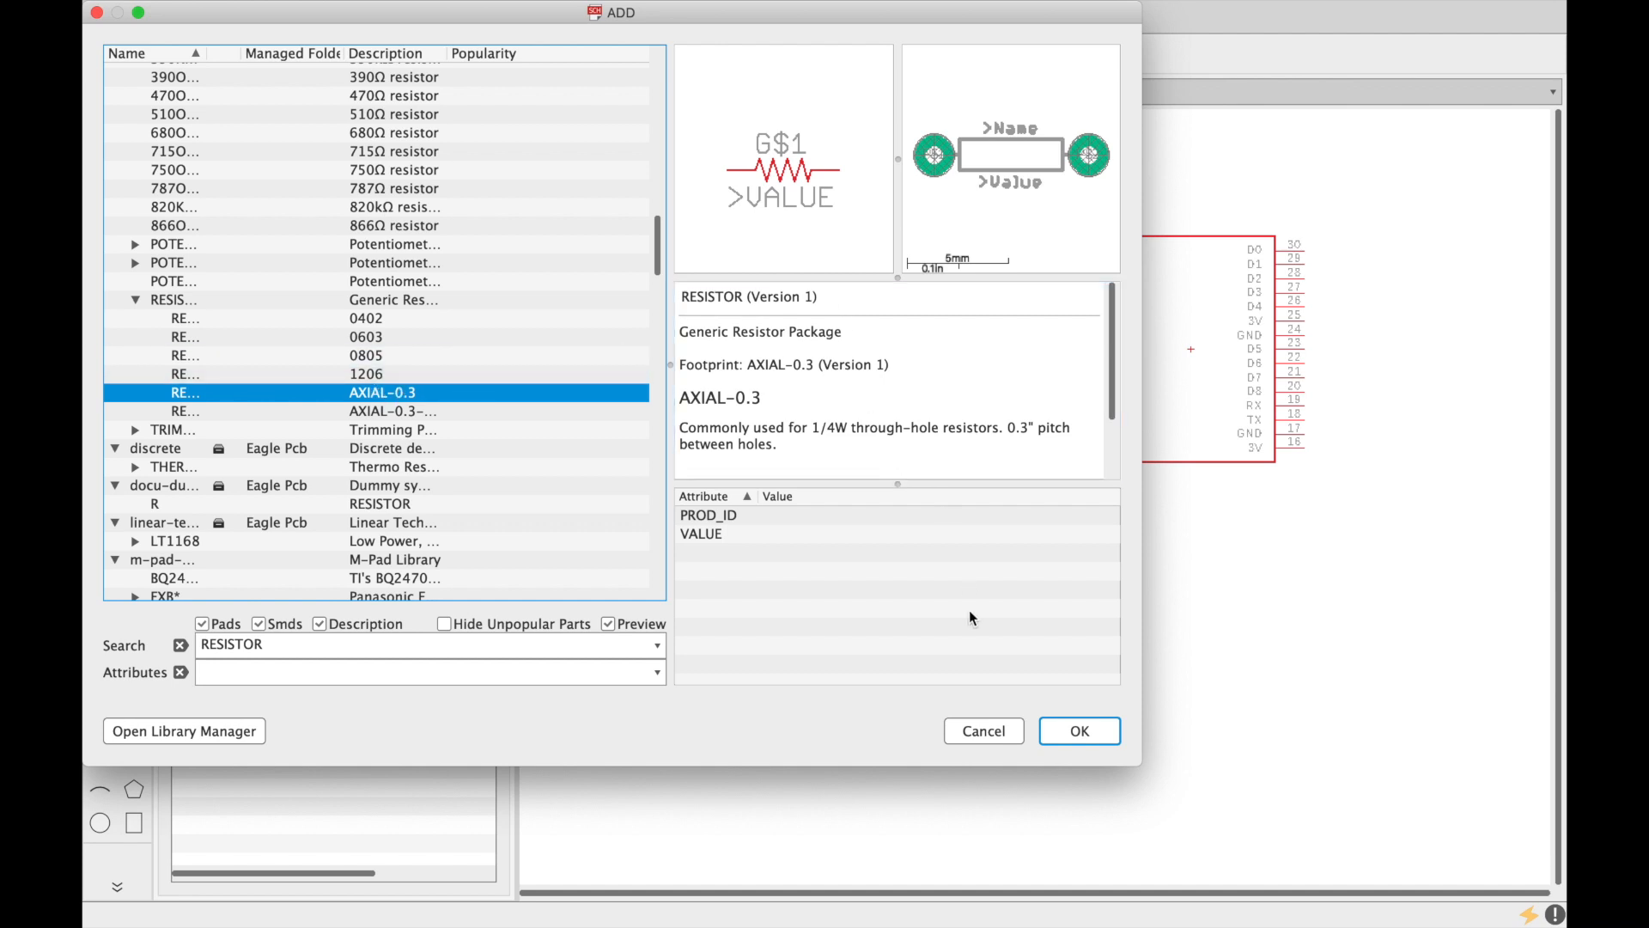
left_click(1080, 731)
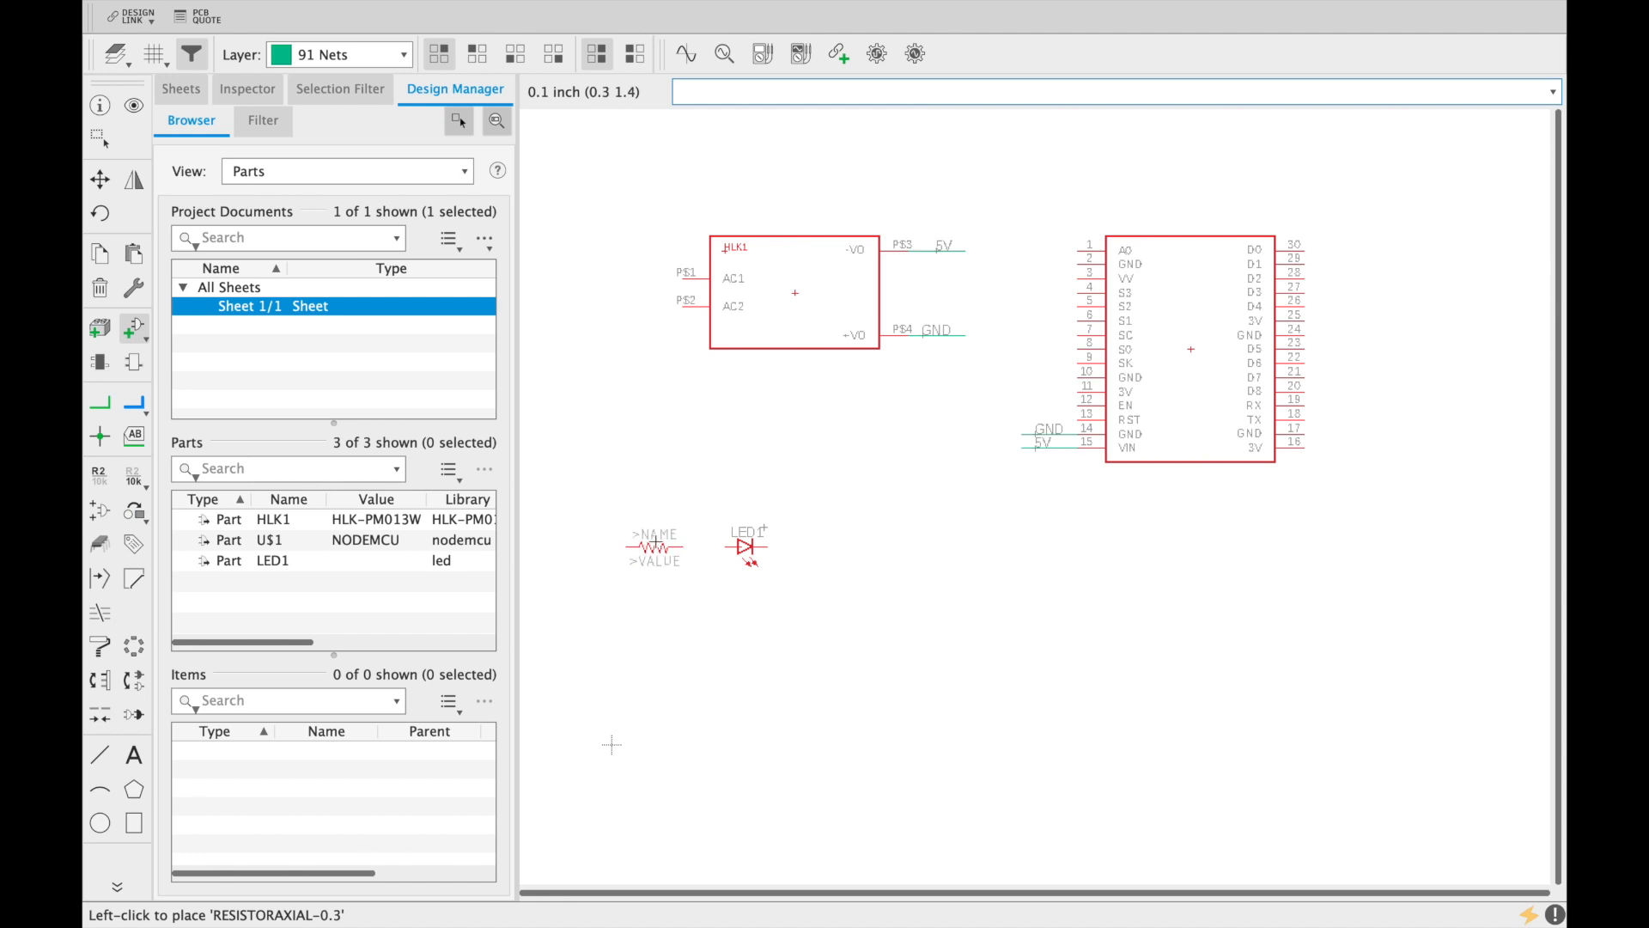
left_click(656, 542)
key("Escape")
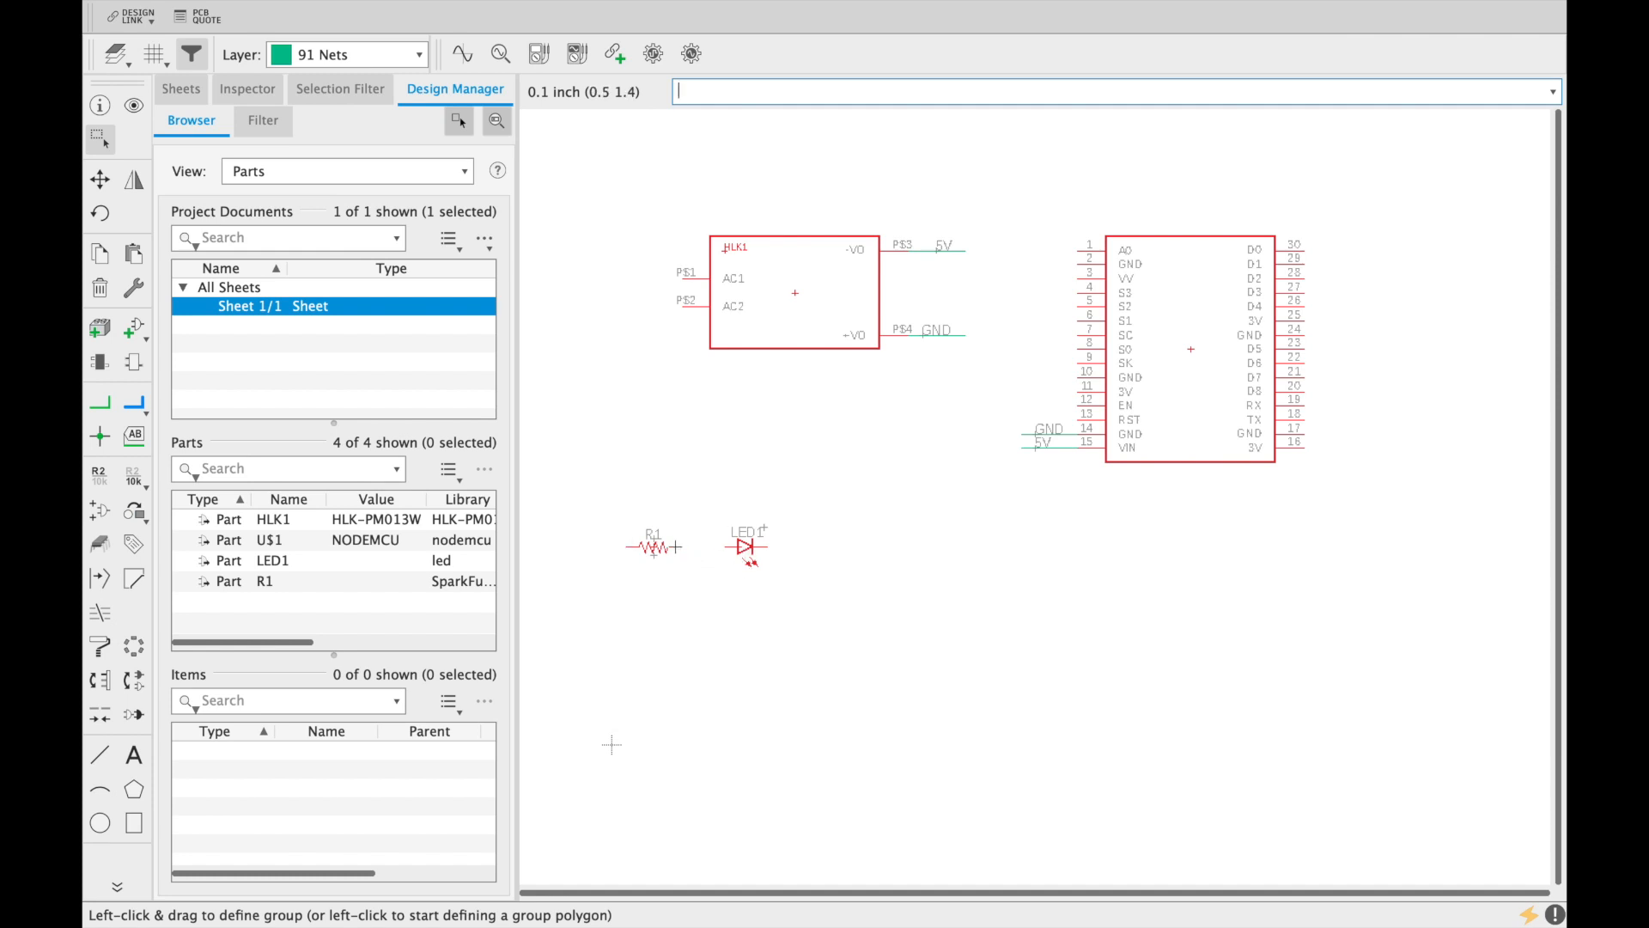
Step: Draw a net connecting the resistor's right pin to the LED's anode
left_click(107, 402)
left_click(106, 402)
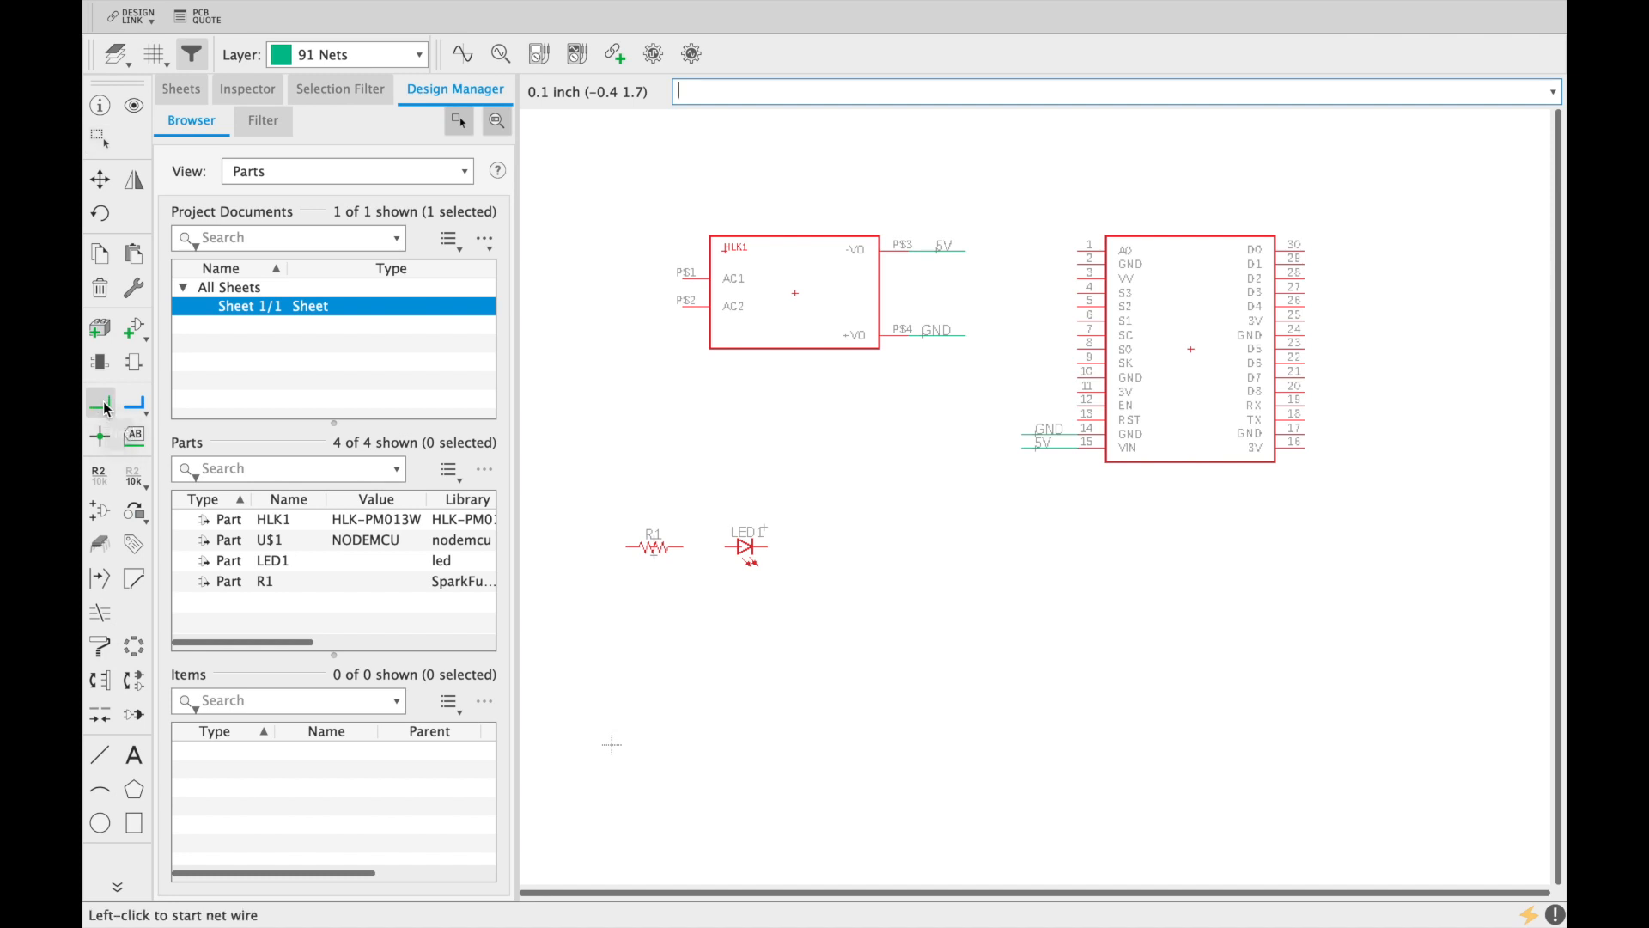
left_click(682, 547)
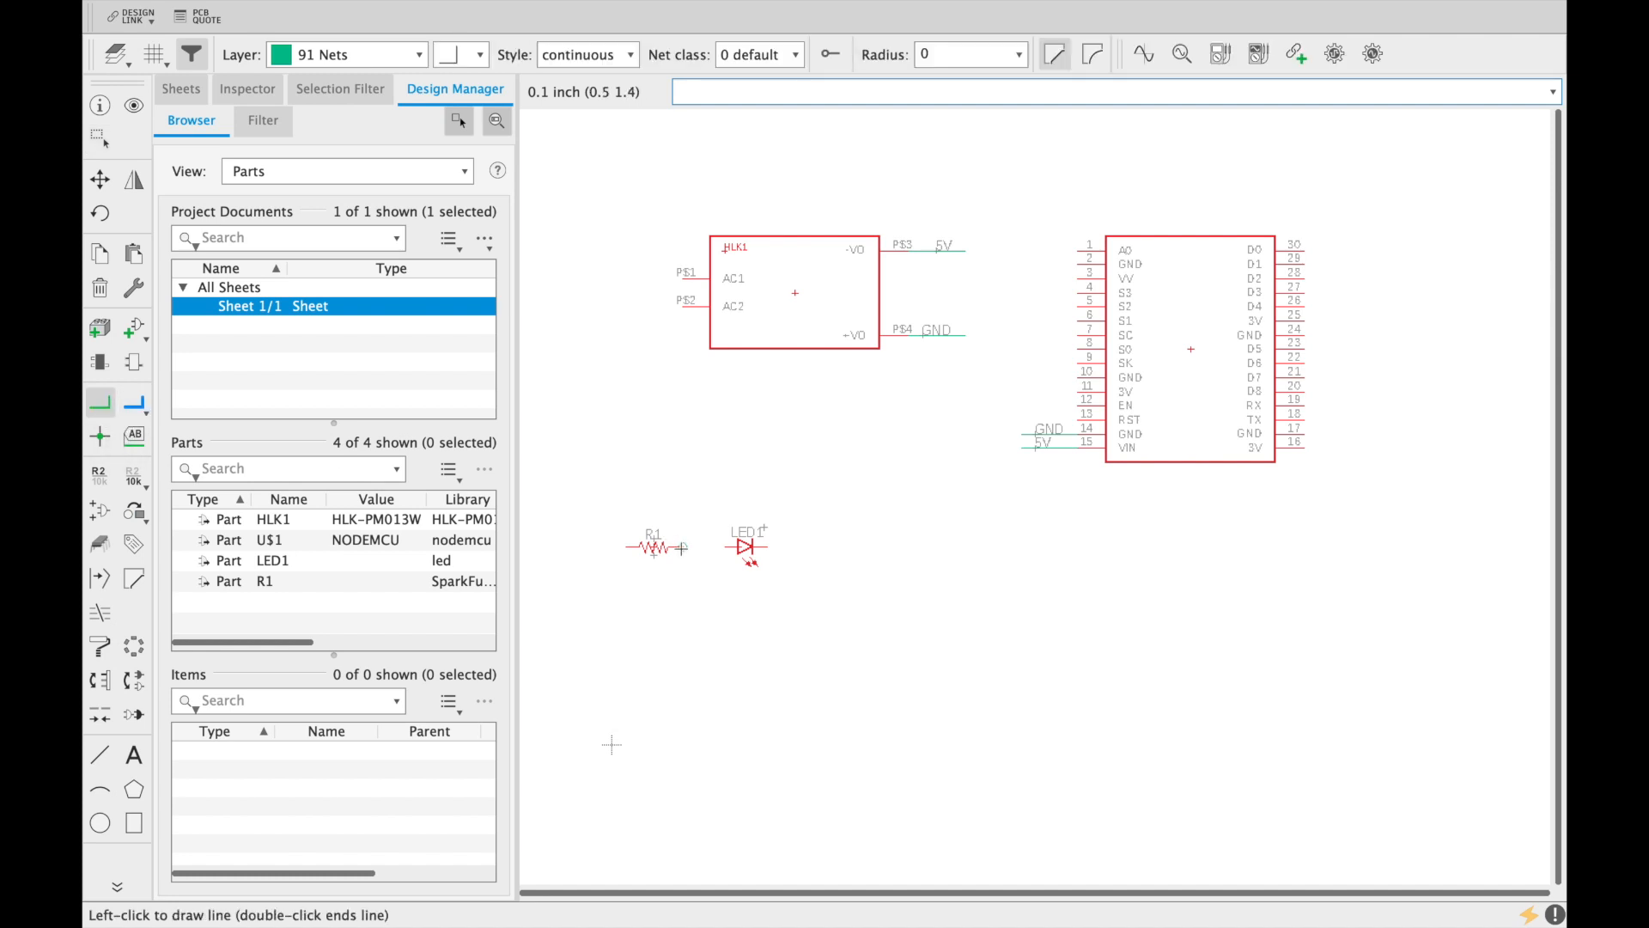
left_click(730, 547)
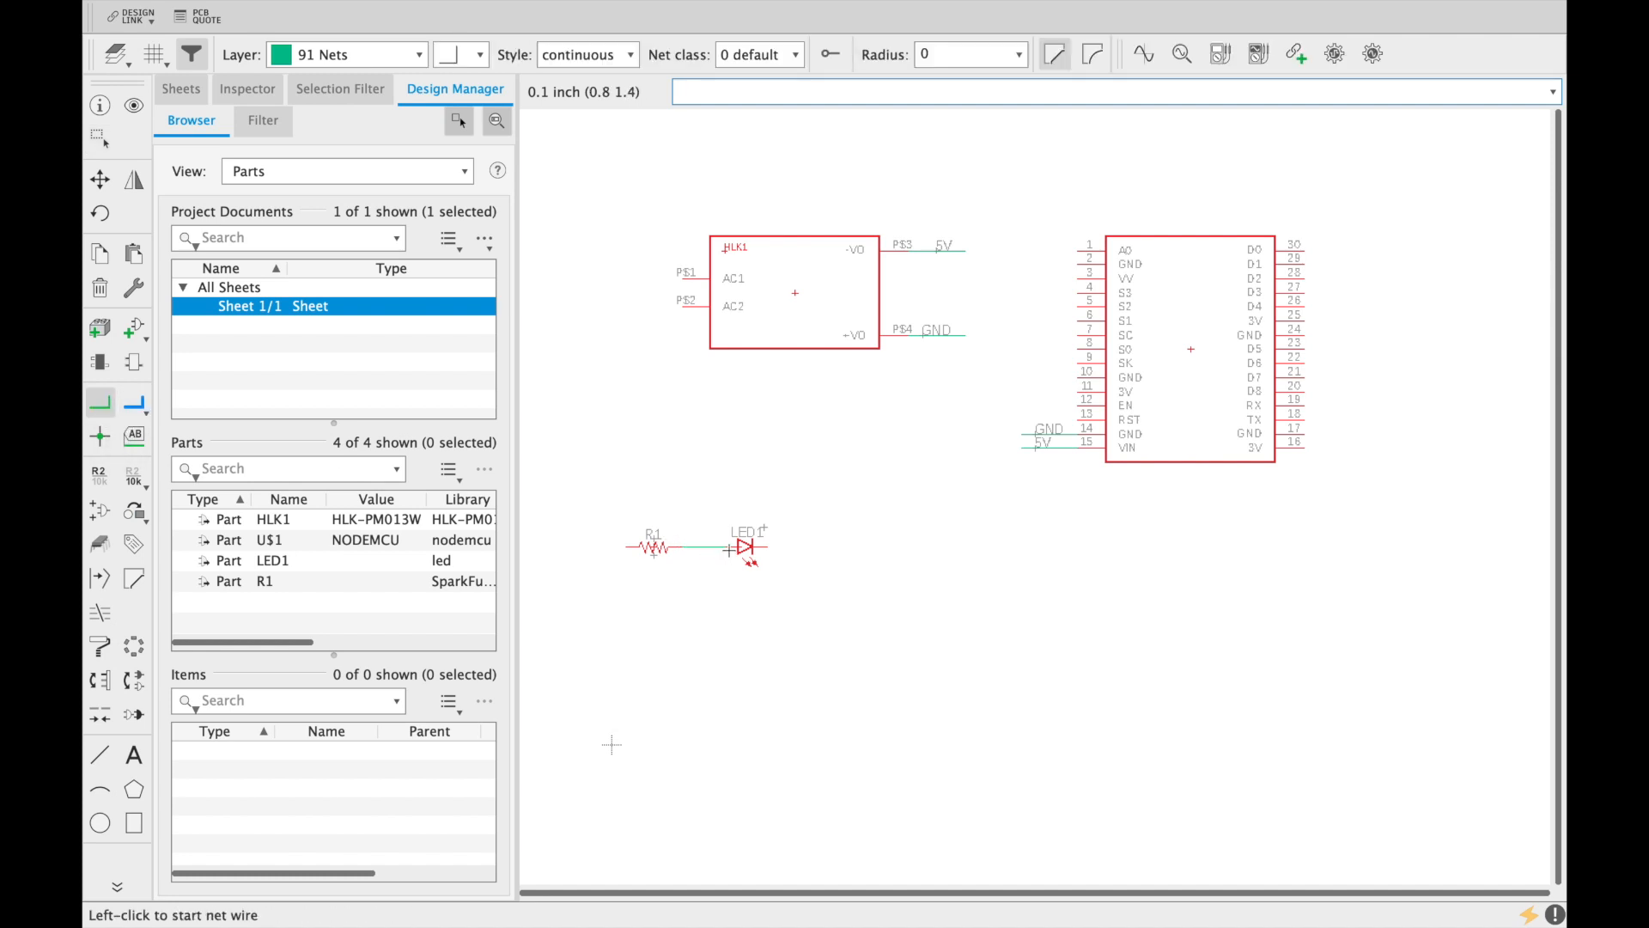
Step: Draw short net stubs extending outward from the resistor's free pin and the LED's cathode
left_click(623, 547)
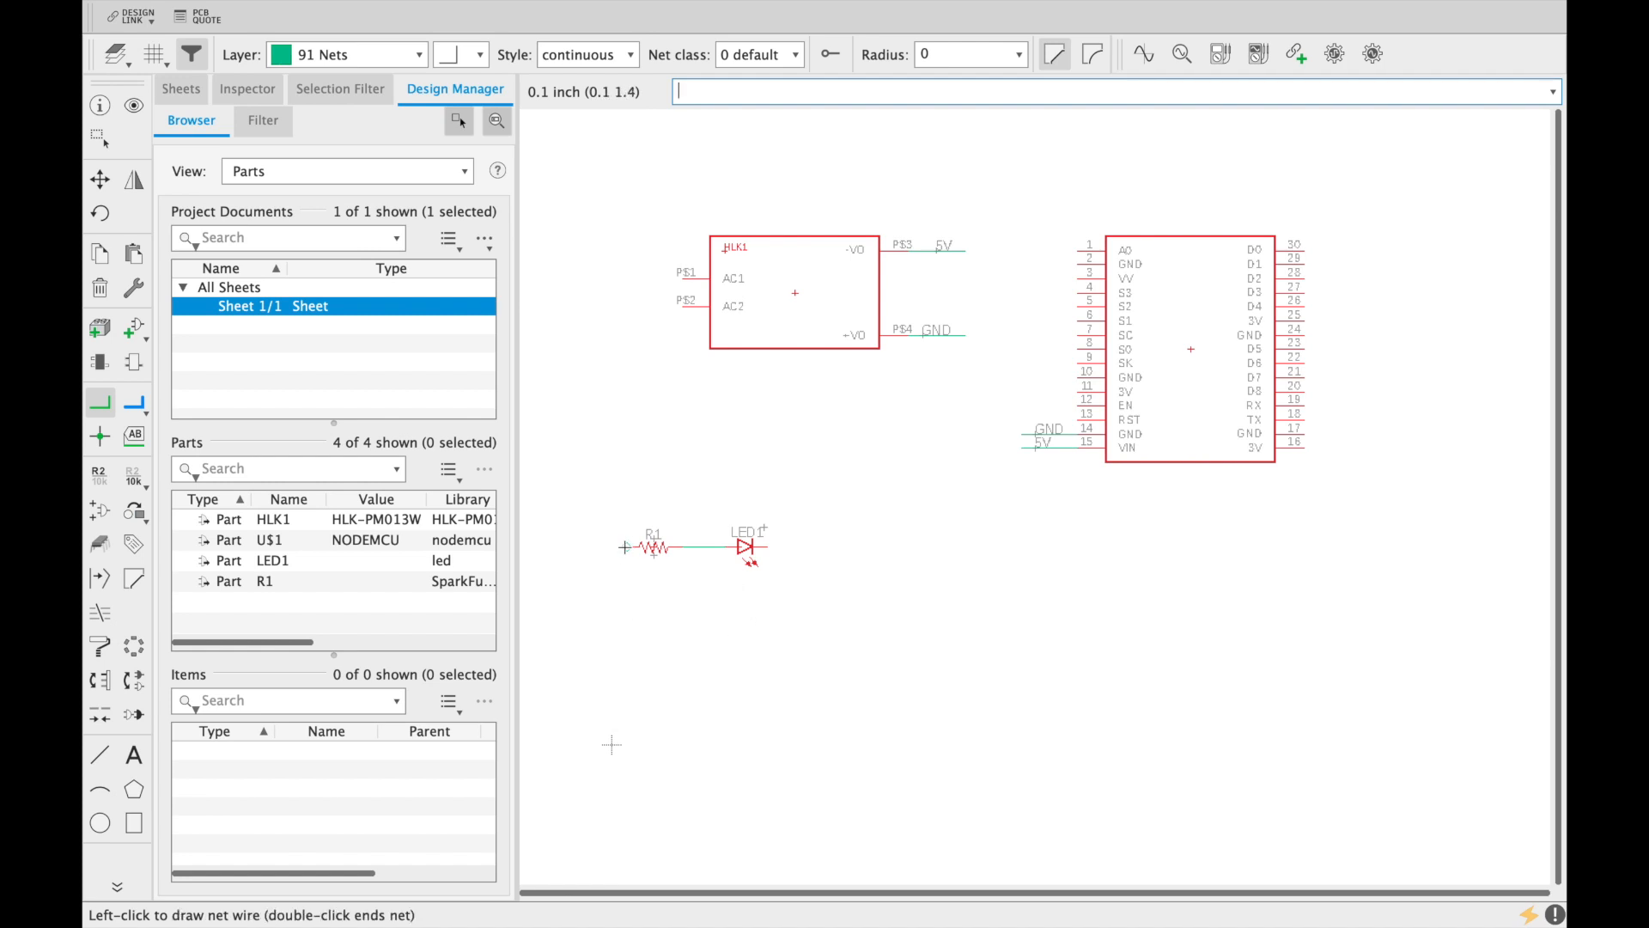
left_click(573, 546)
key("Escape")
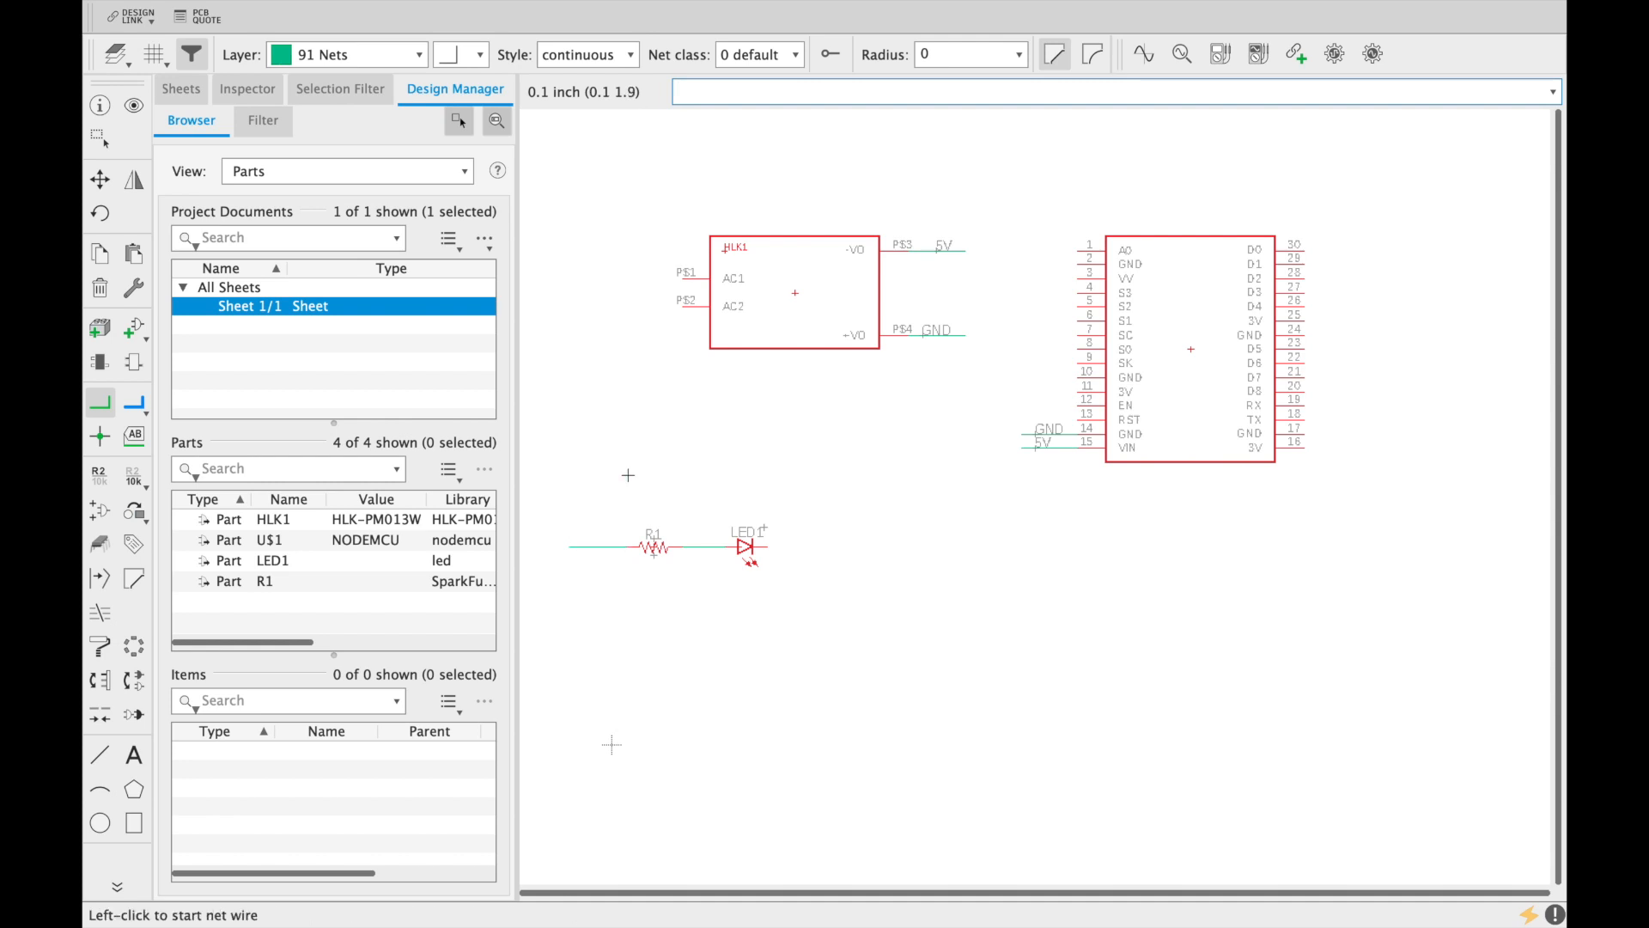
left_click(768, 545)
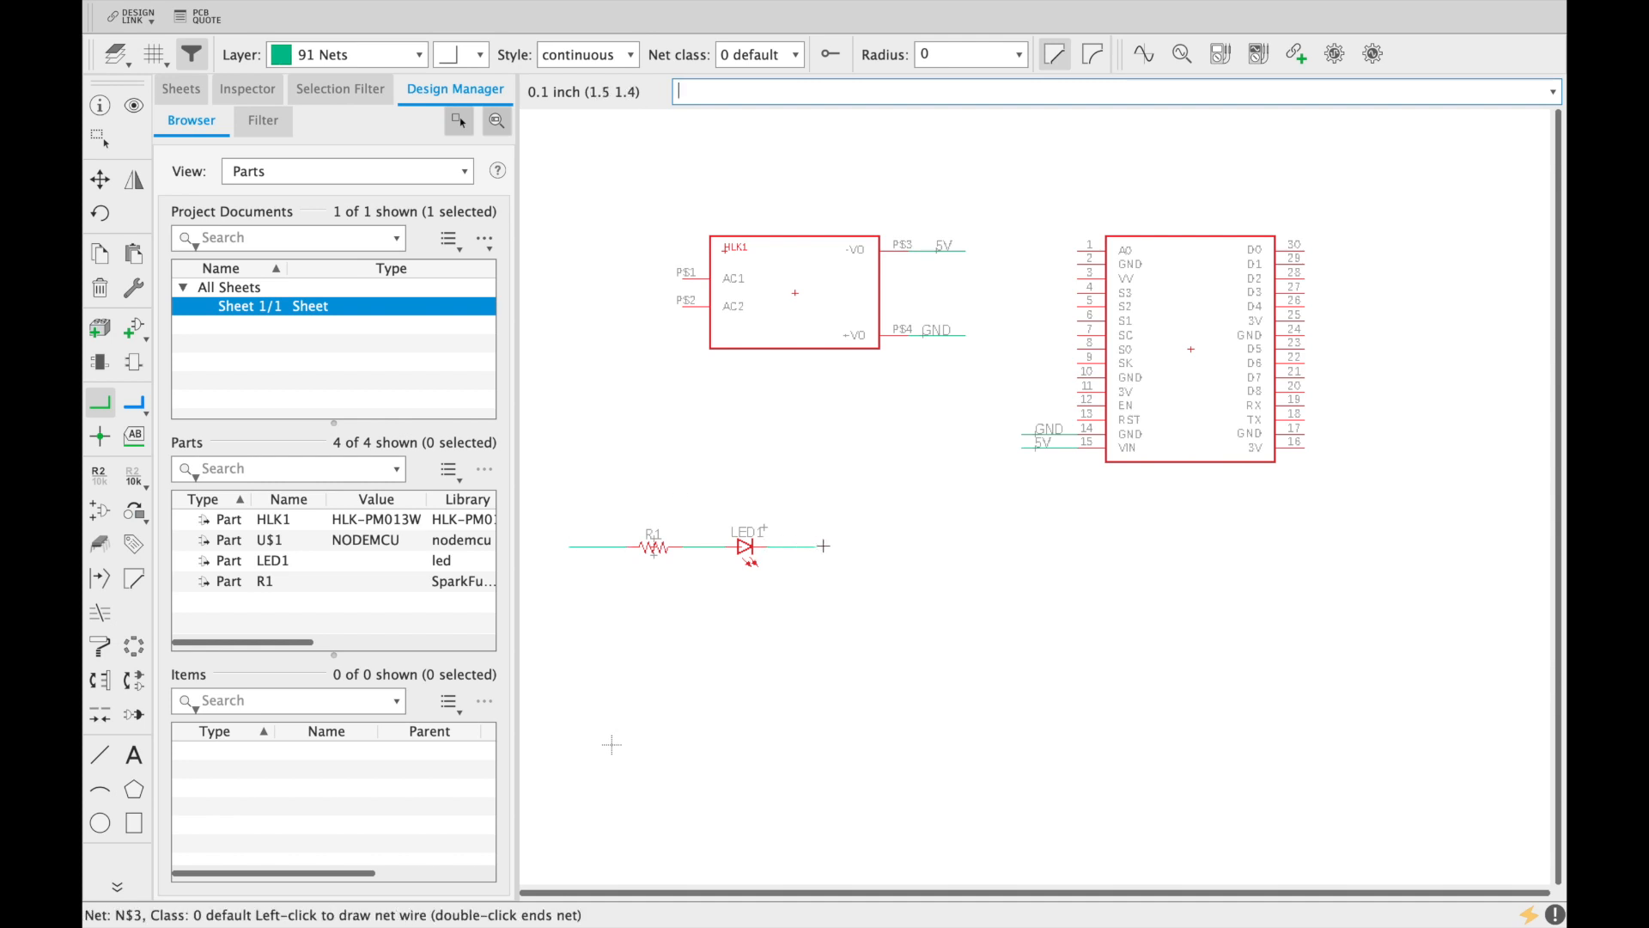
double_click(823, 545)
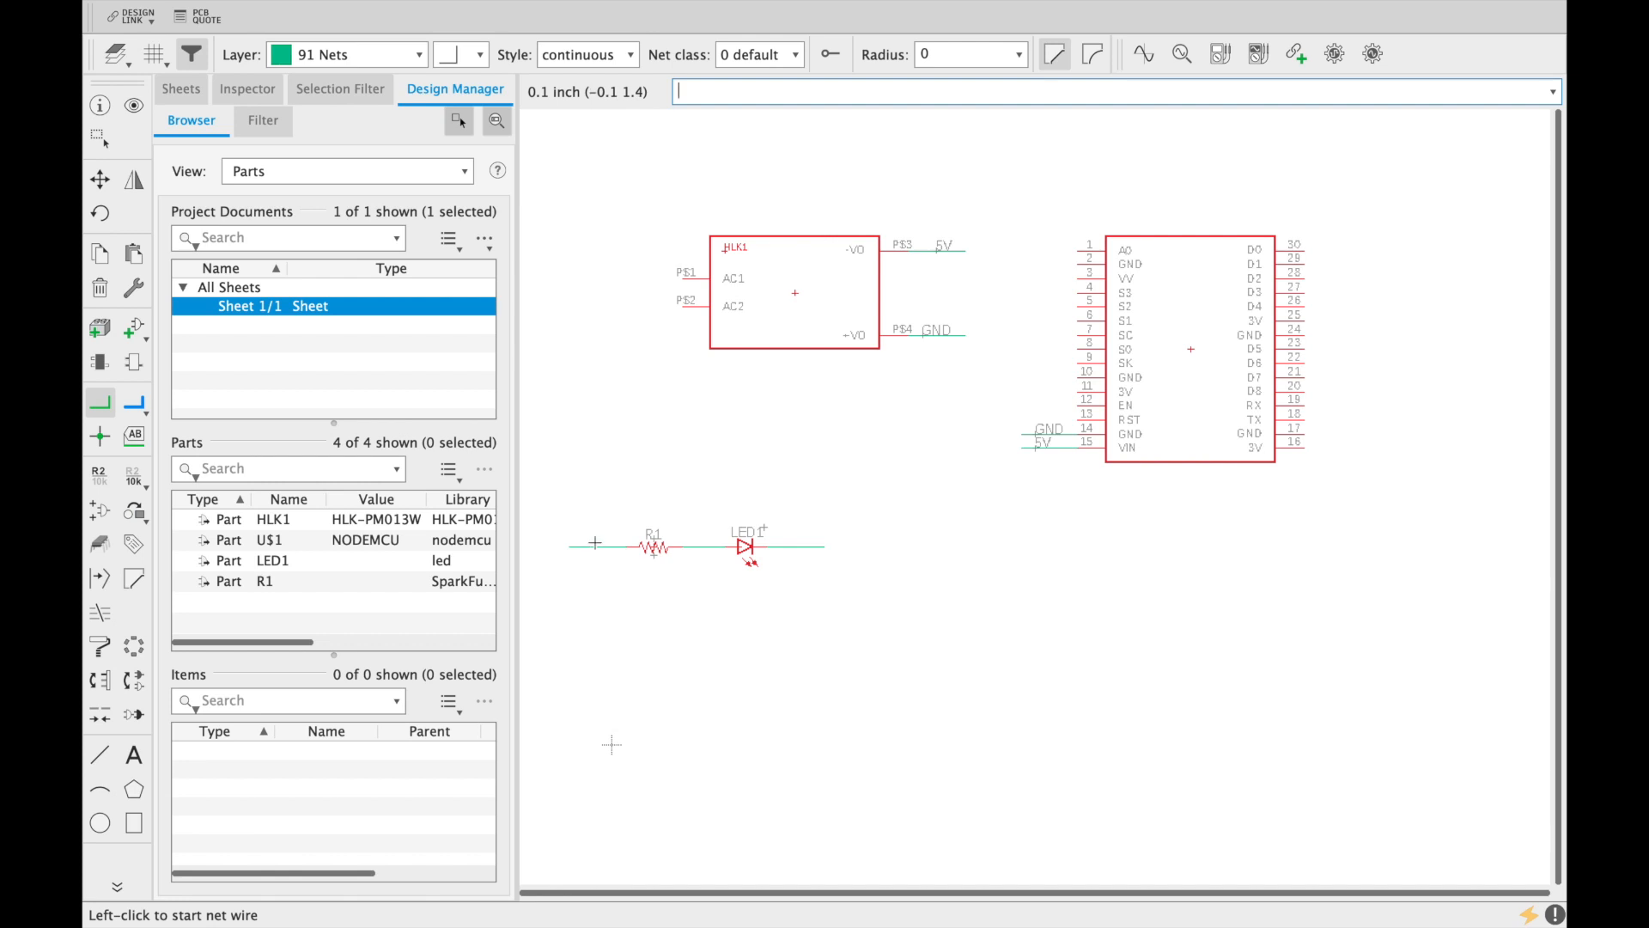
Step: Name the net stub on the resistor's free pin 5V, connect it to the existing 5V net, and place its label
right_click(594, 546)
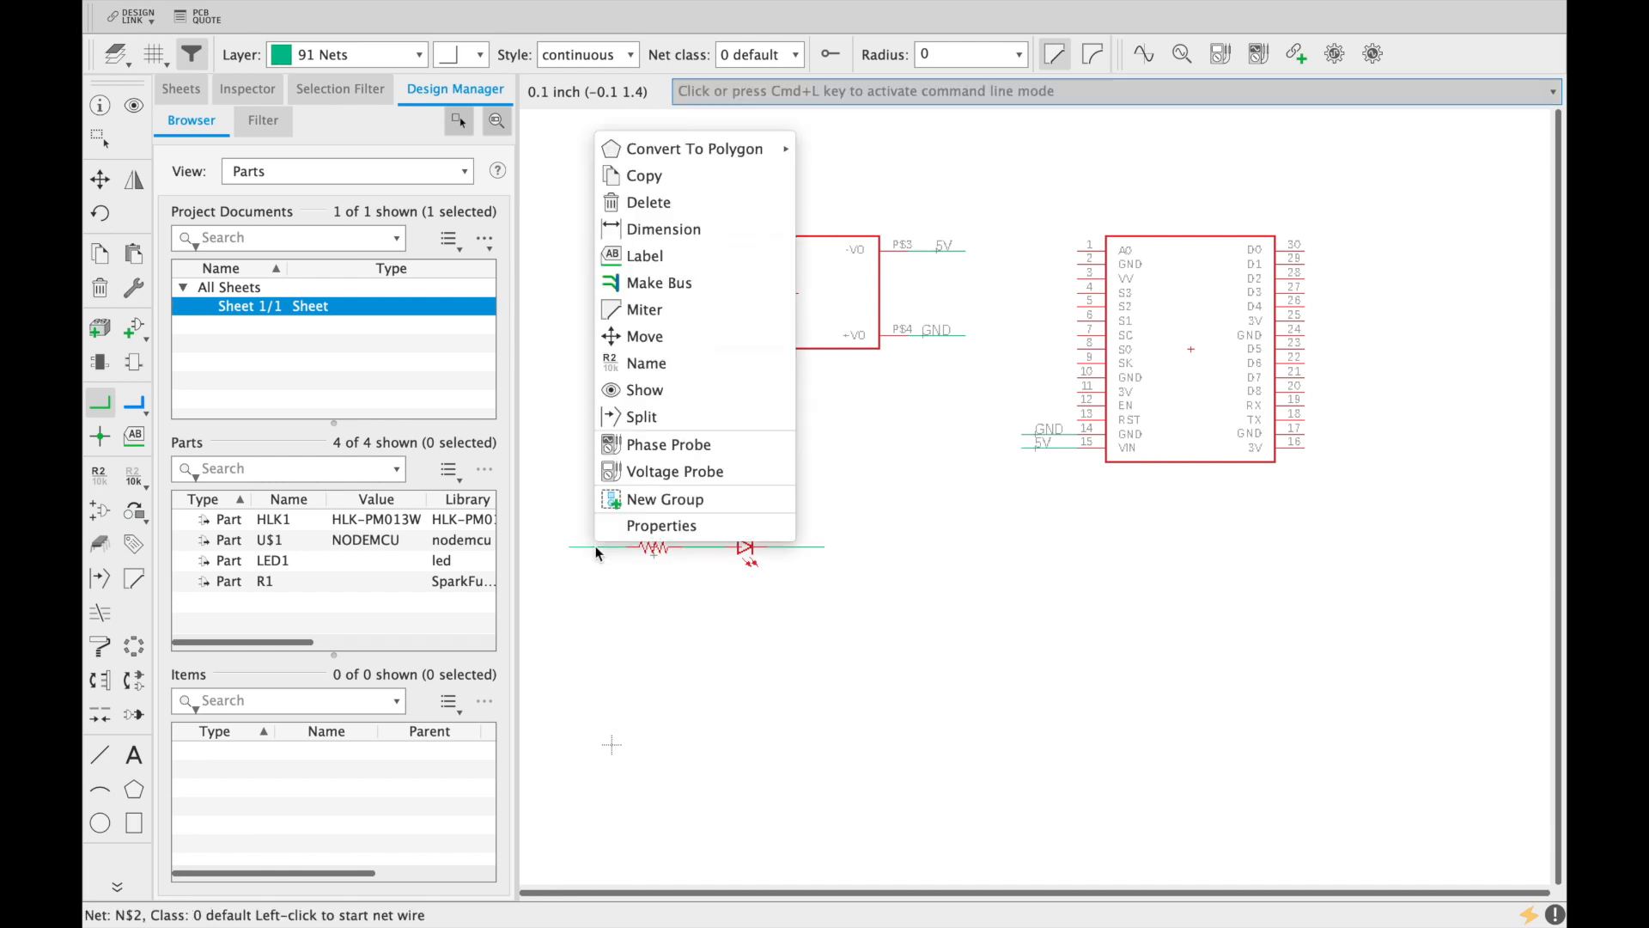
left_click(668, 363)
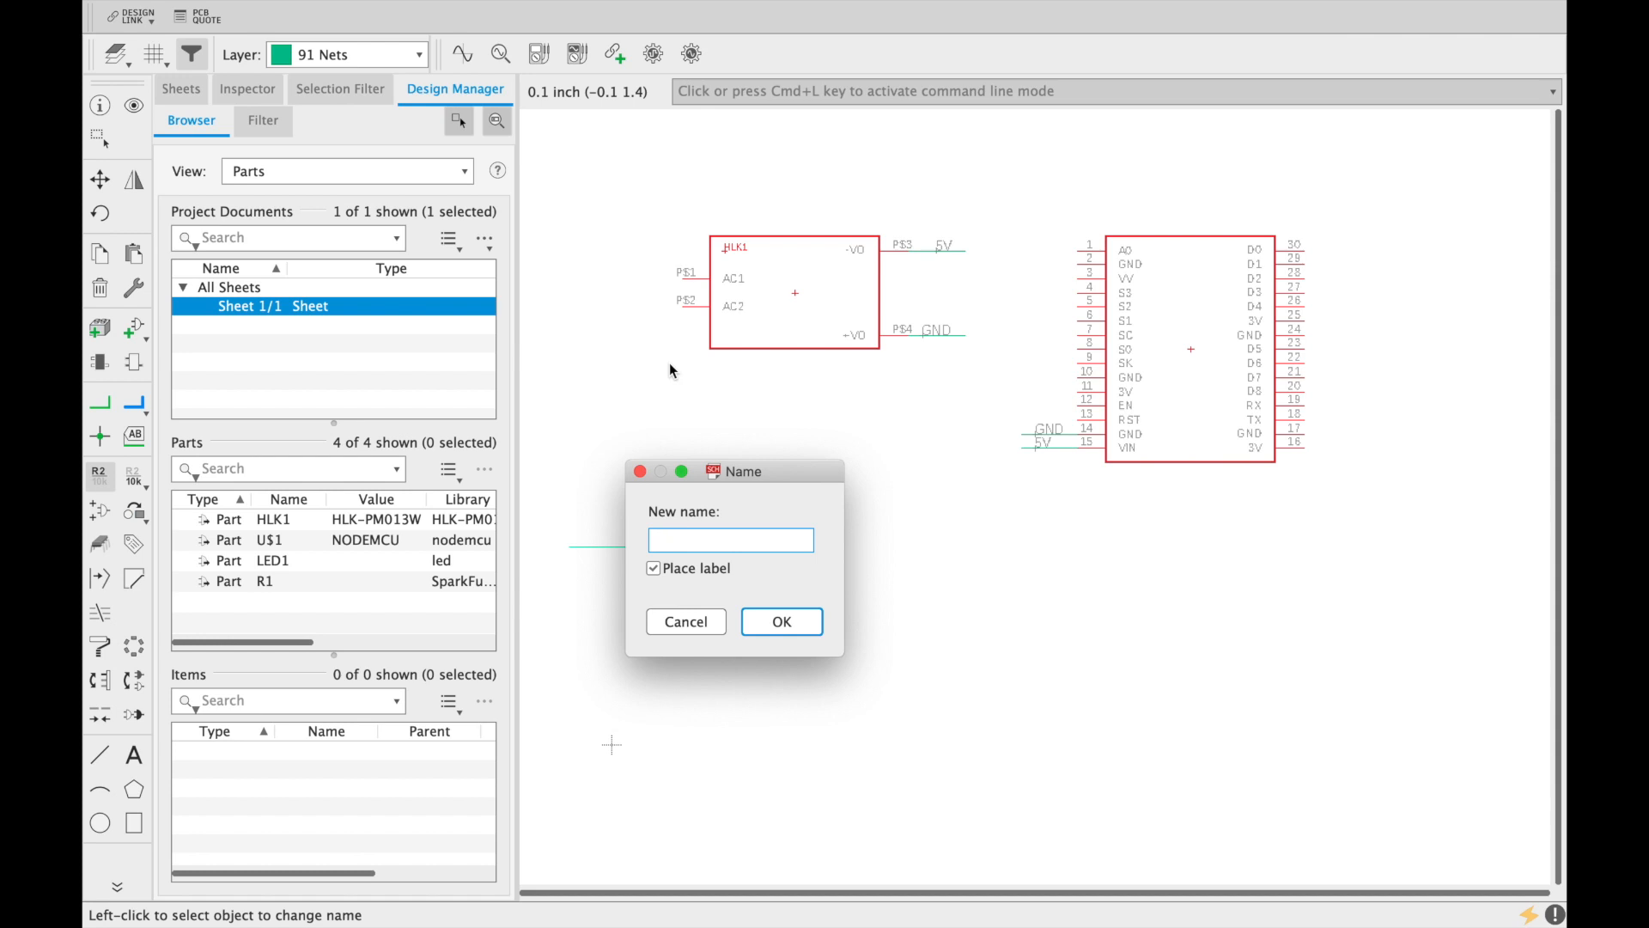
type("5V")
left_click(771, 622)
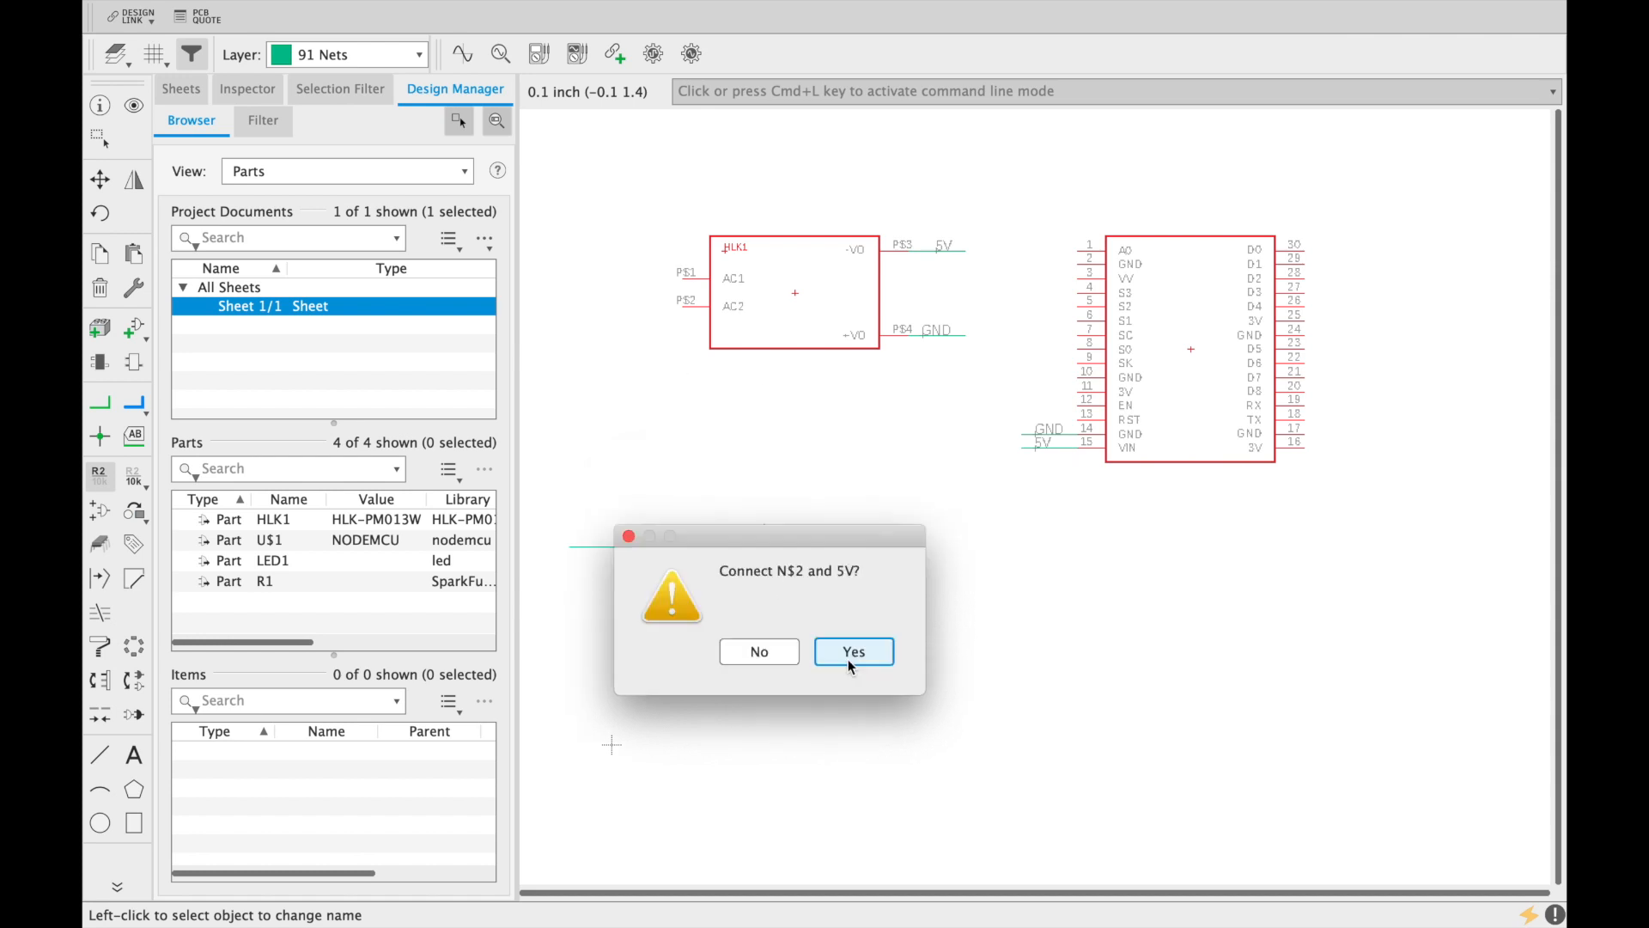
left_click(850, 651)
left_click(590, 543)
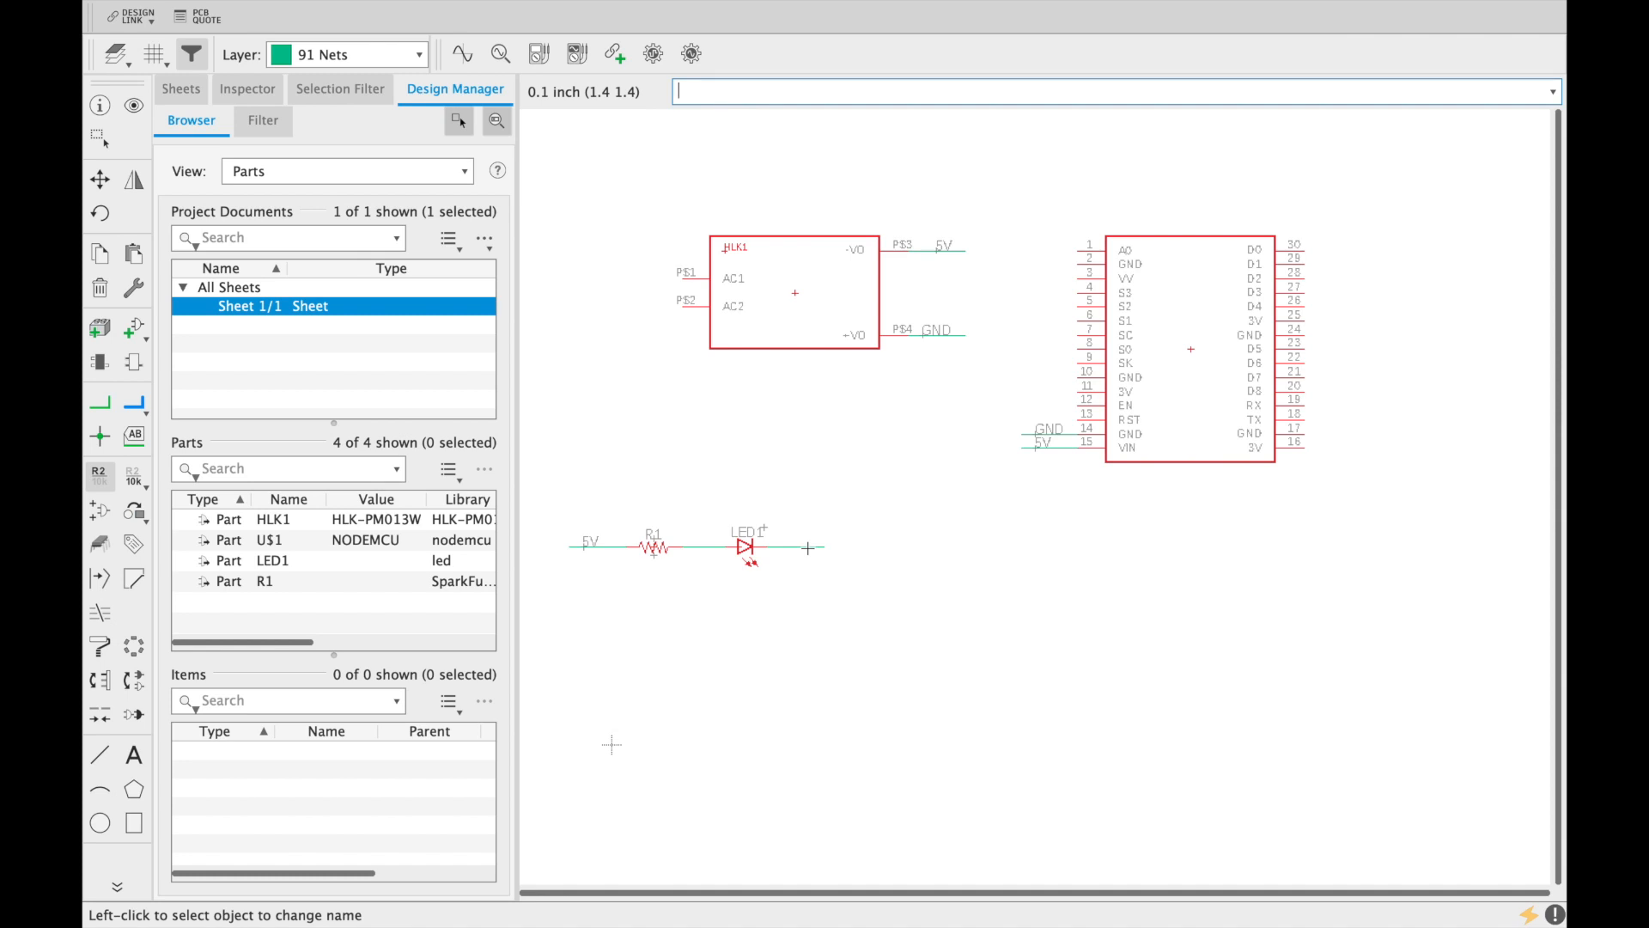
Step: Name the net stub on the LED's cathode GND, connect it to the existing GND net, and place its label
right_click(806, 546)
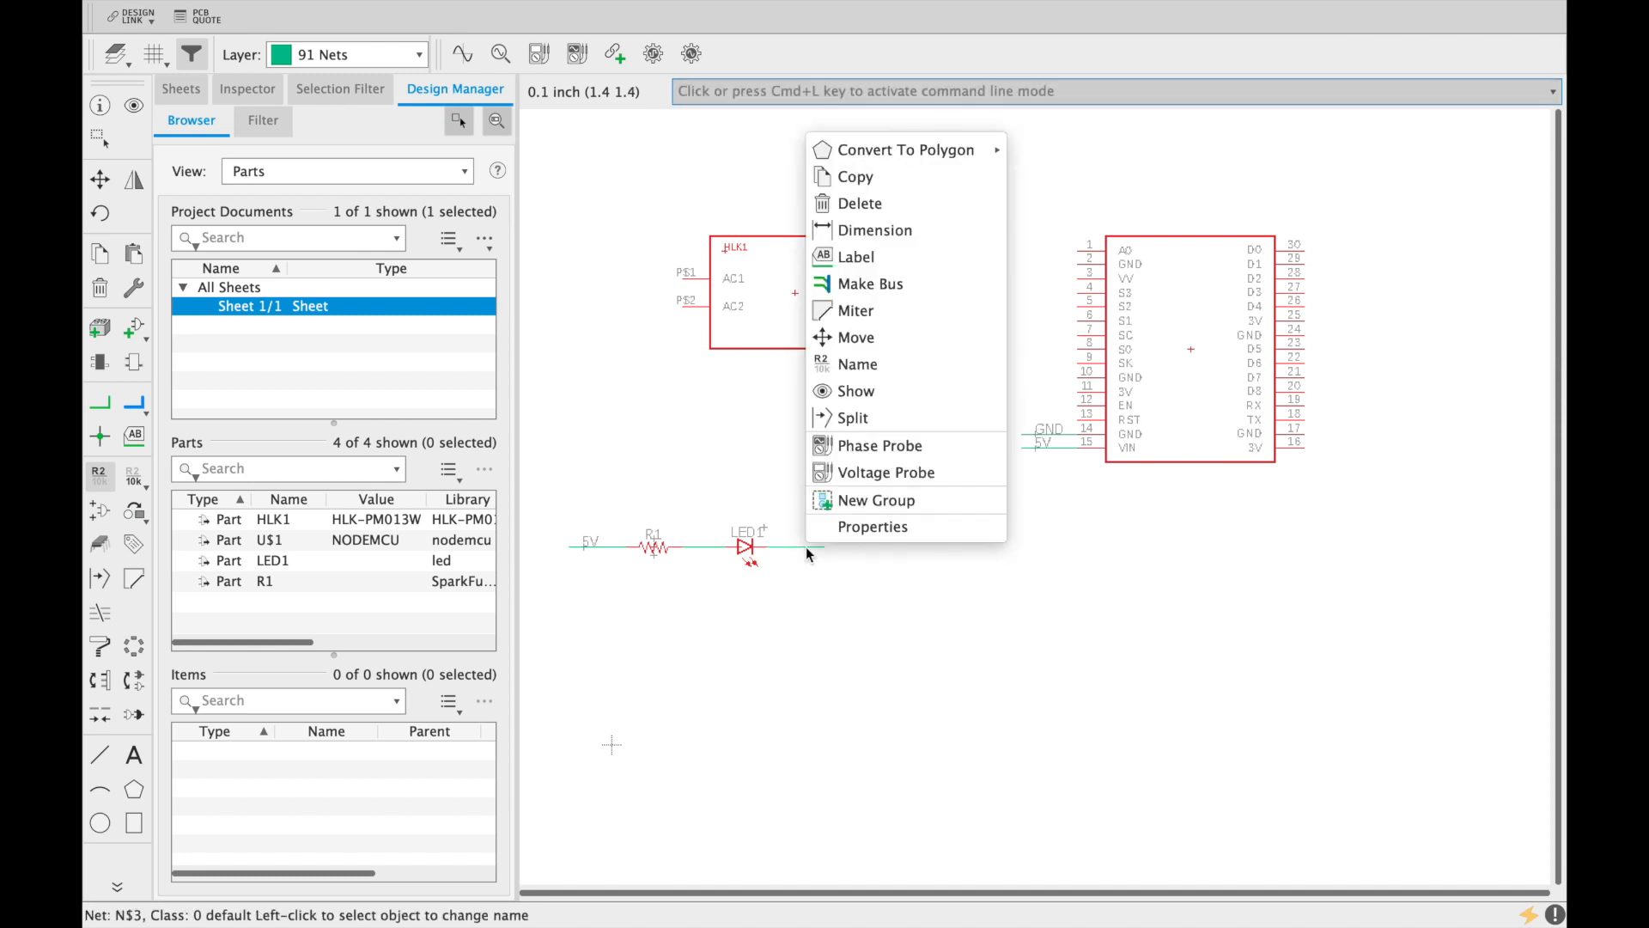
left_click(887, 364)
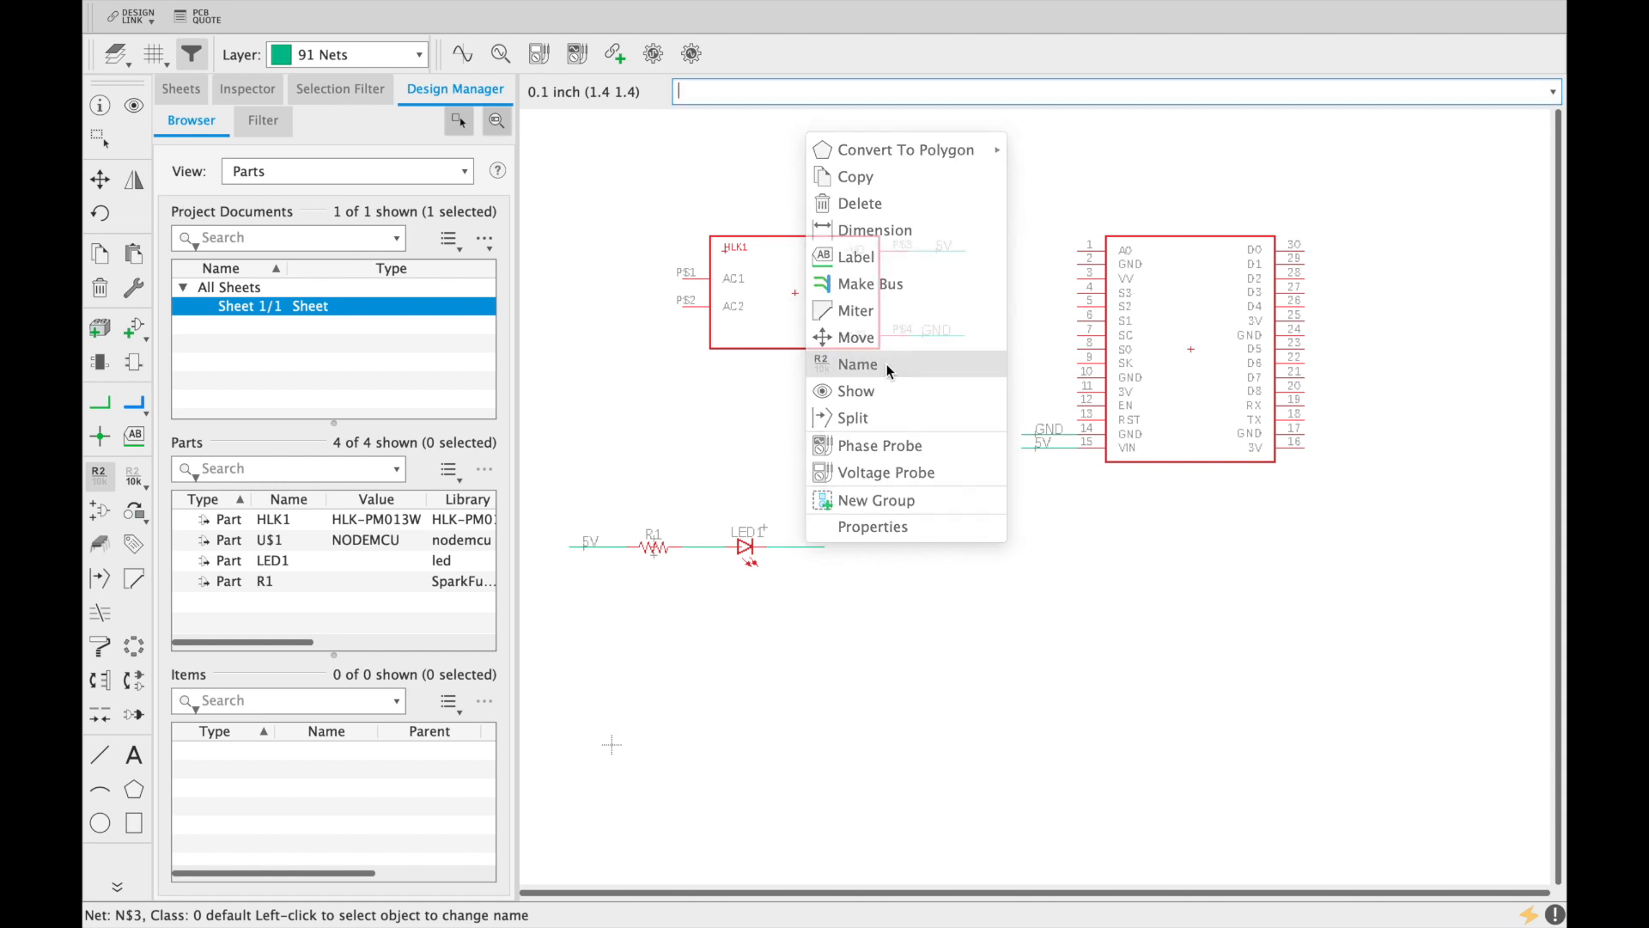
type("GND")
left_click(994, 622)
left_click(1076, 646)
left_click(783, 545)
Step: Draw short horizontal net stubs extending outward from the AC1 and AC2 pins of HLK1
left_click(100, 403)
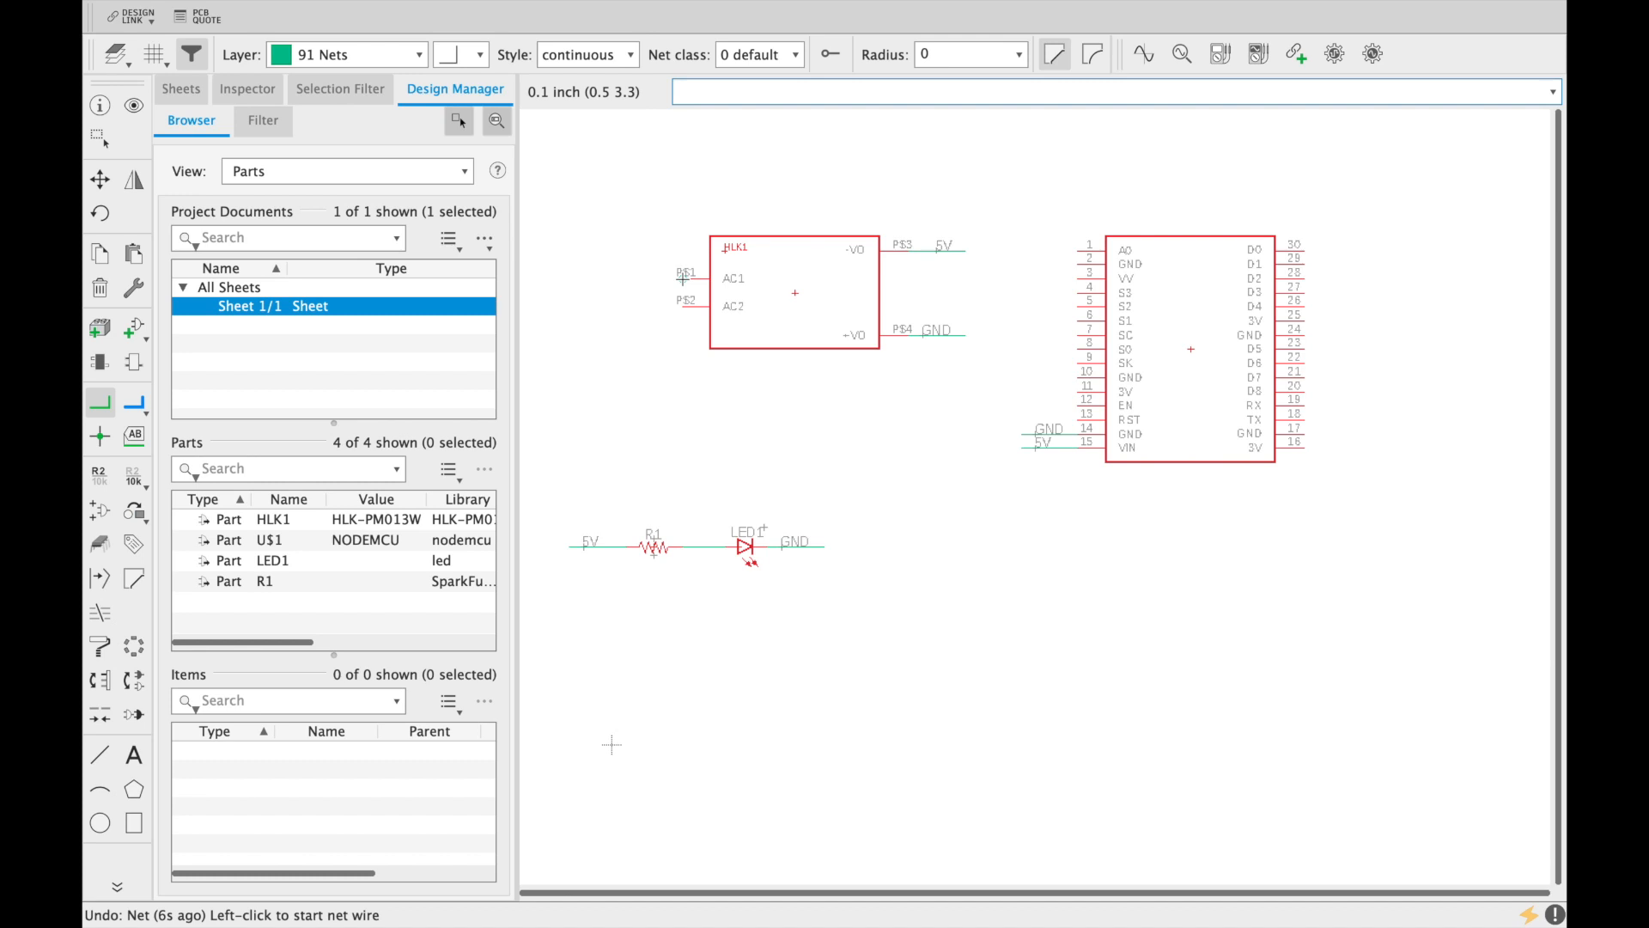
left_click(683, 277)
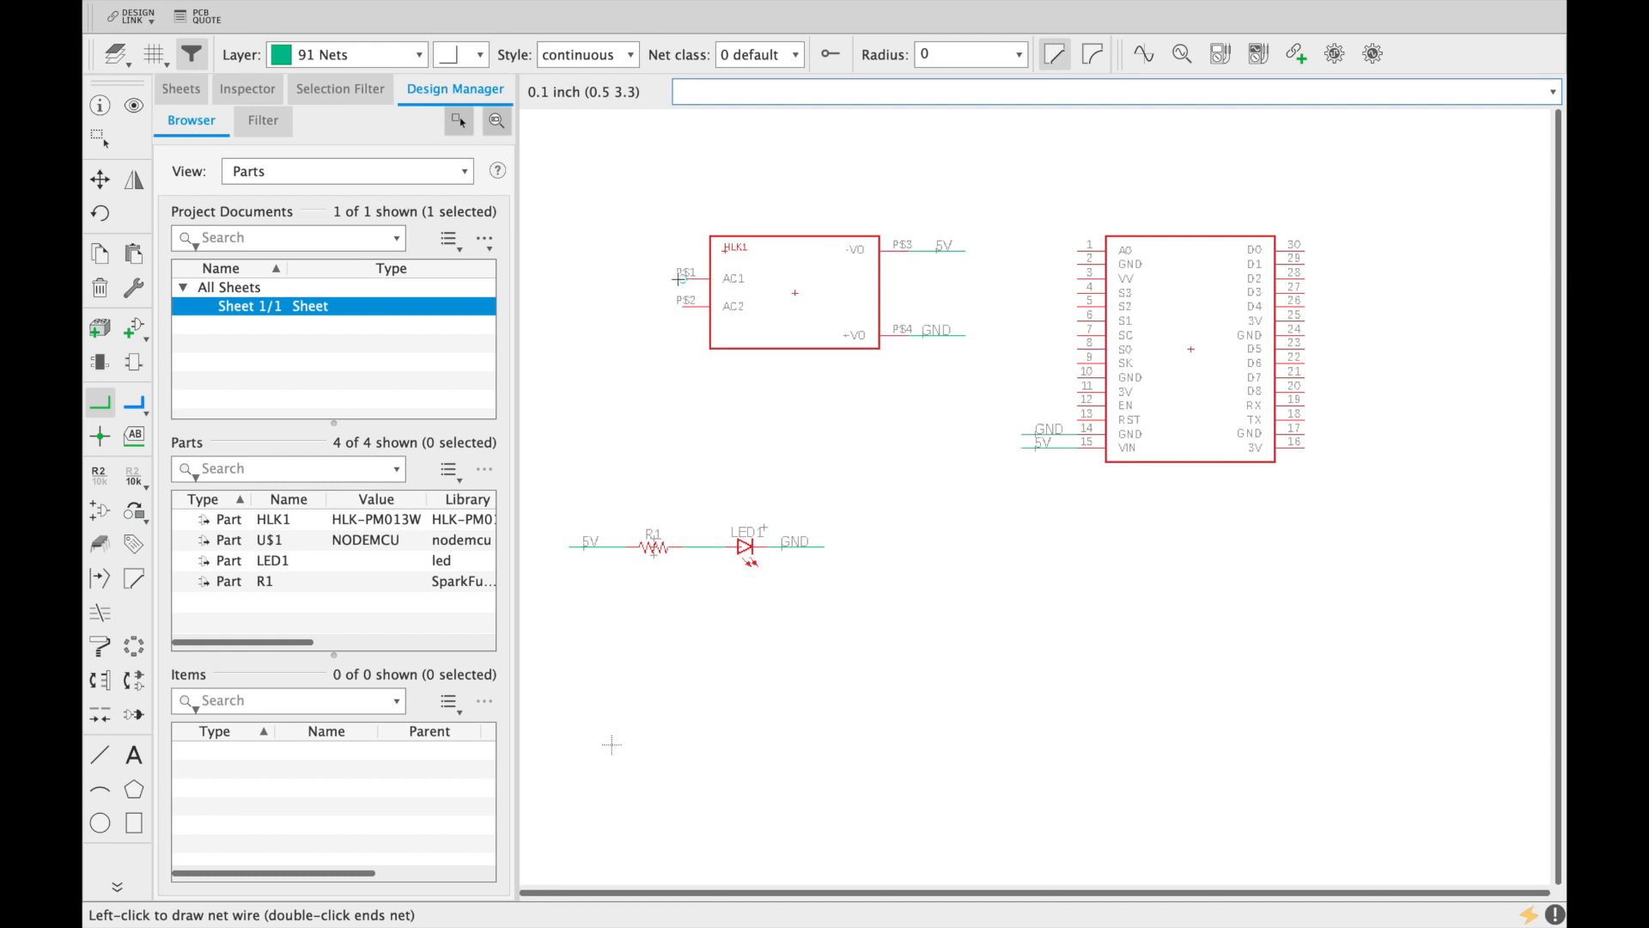
double_click(613, 277)
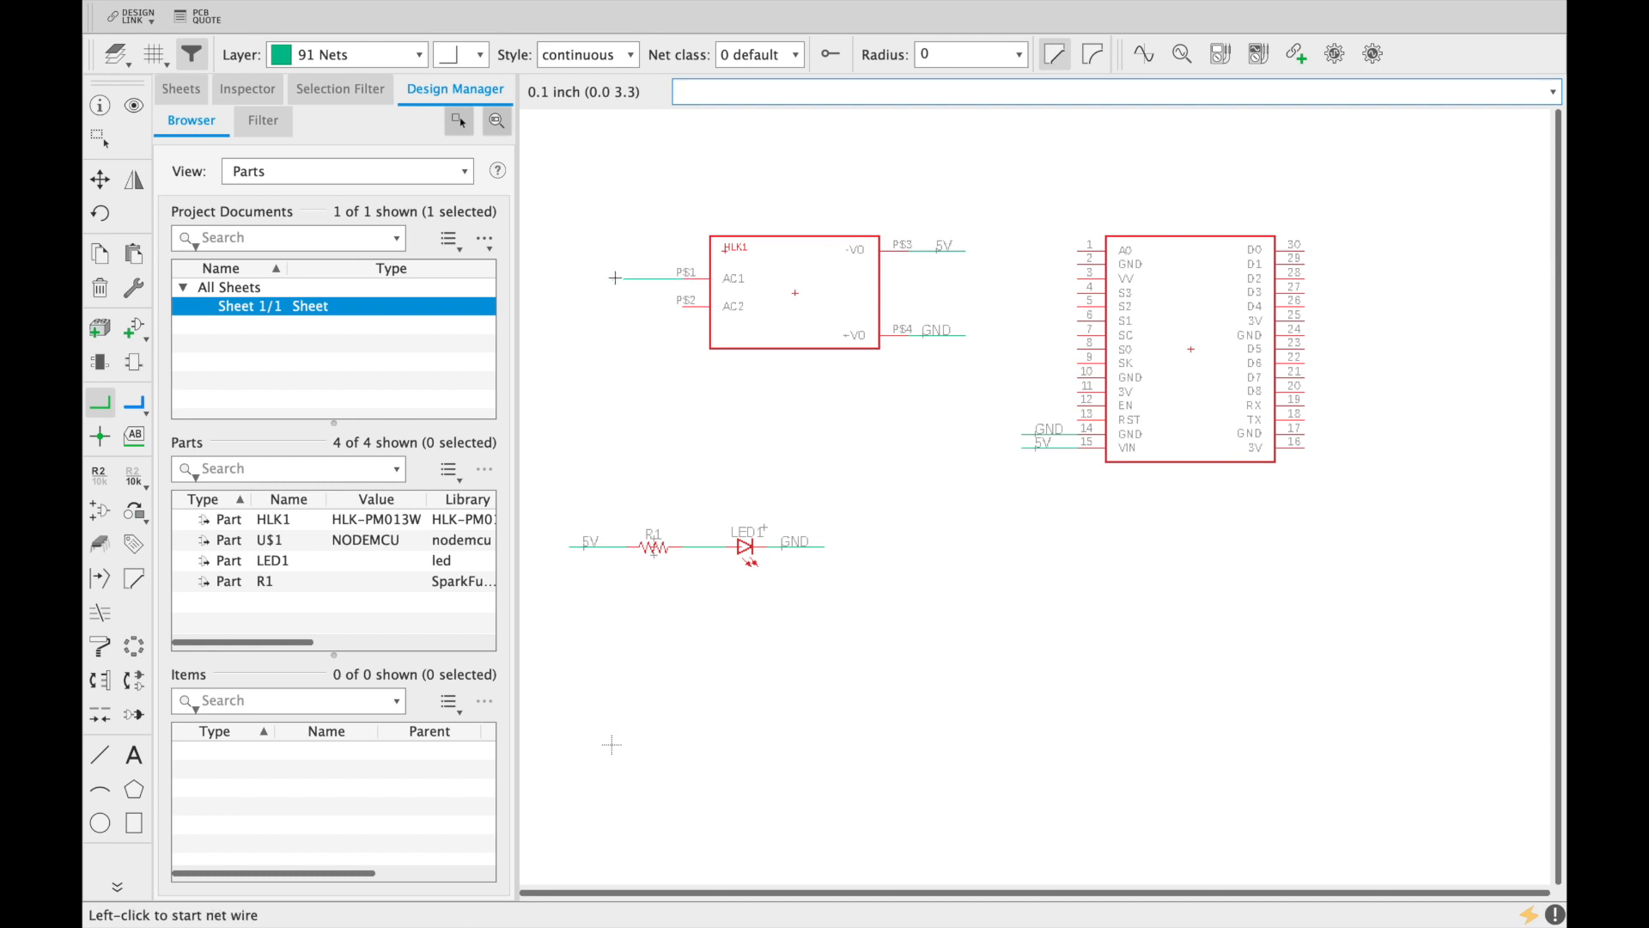
left_click(684, 306)
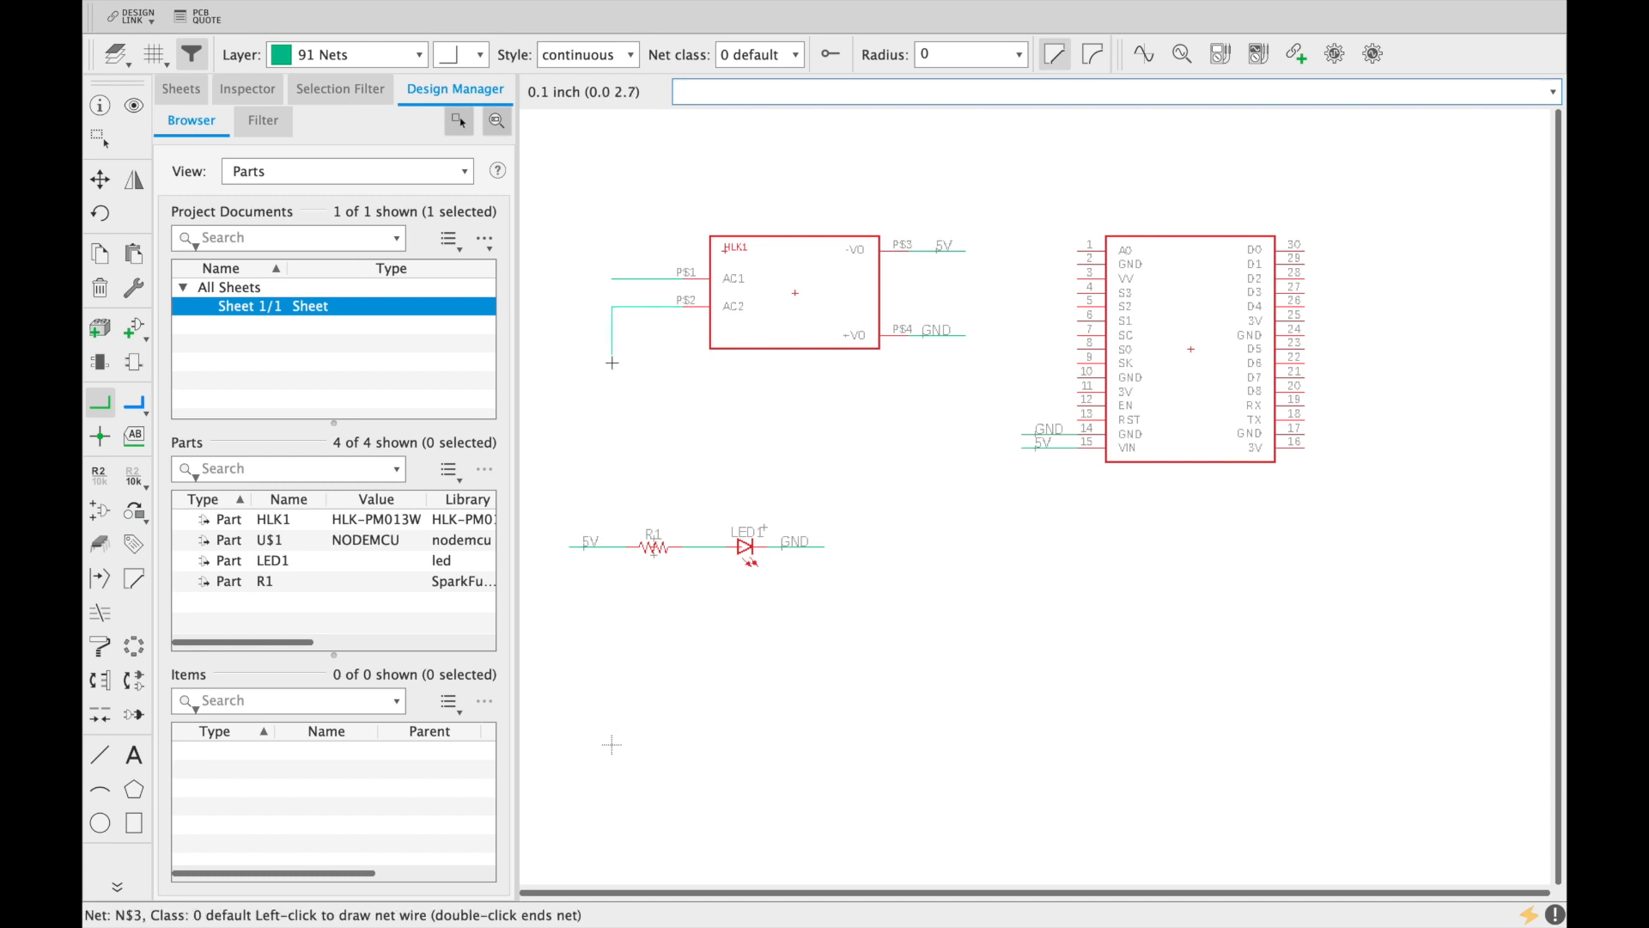
key("Escape")
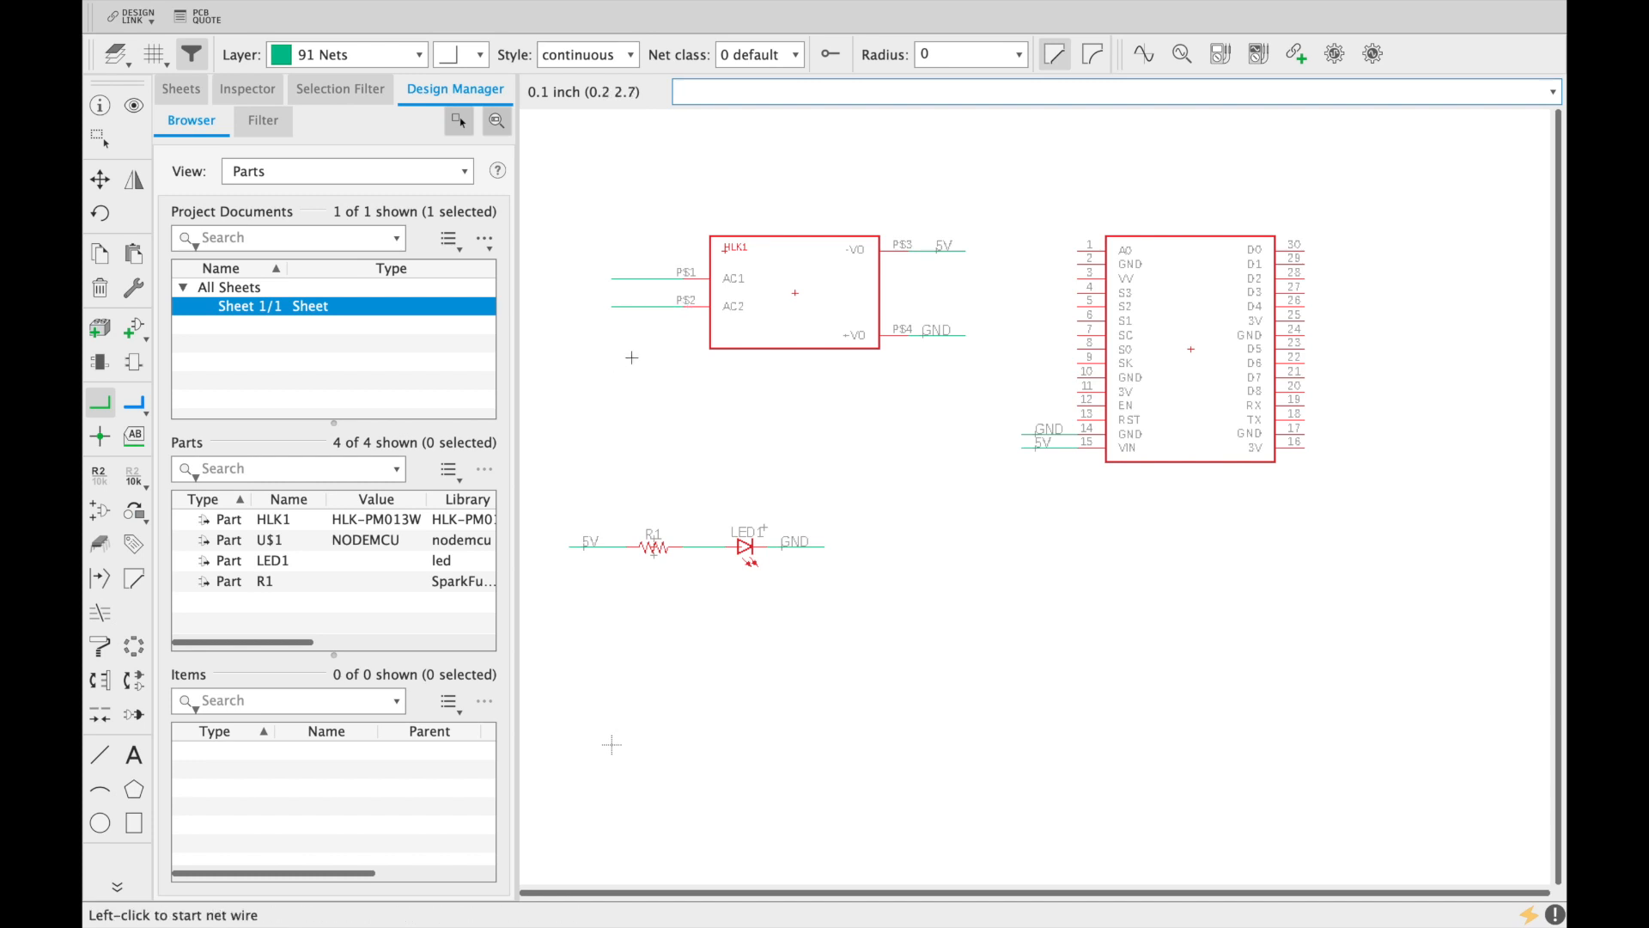
Step: Name the net stub on HLK1's AC1 pin AC1 and place its label on the wire
right_click(637, 279)
left_click(697, 512)
type("AC1")
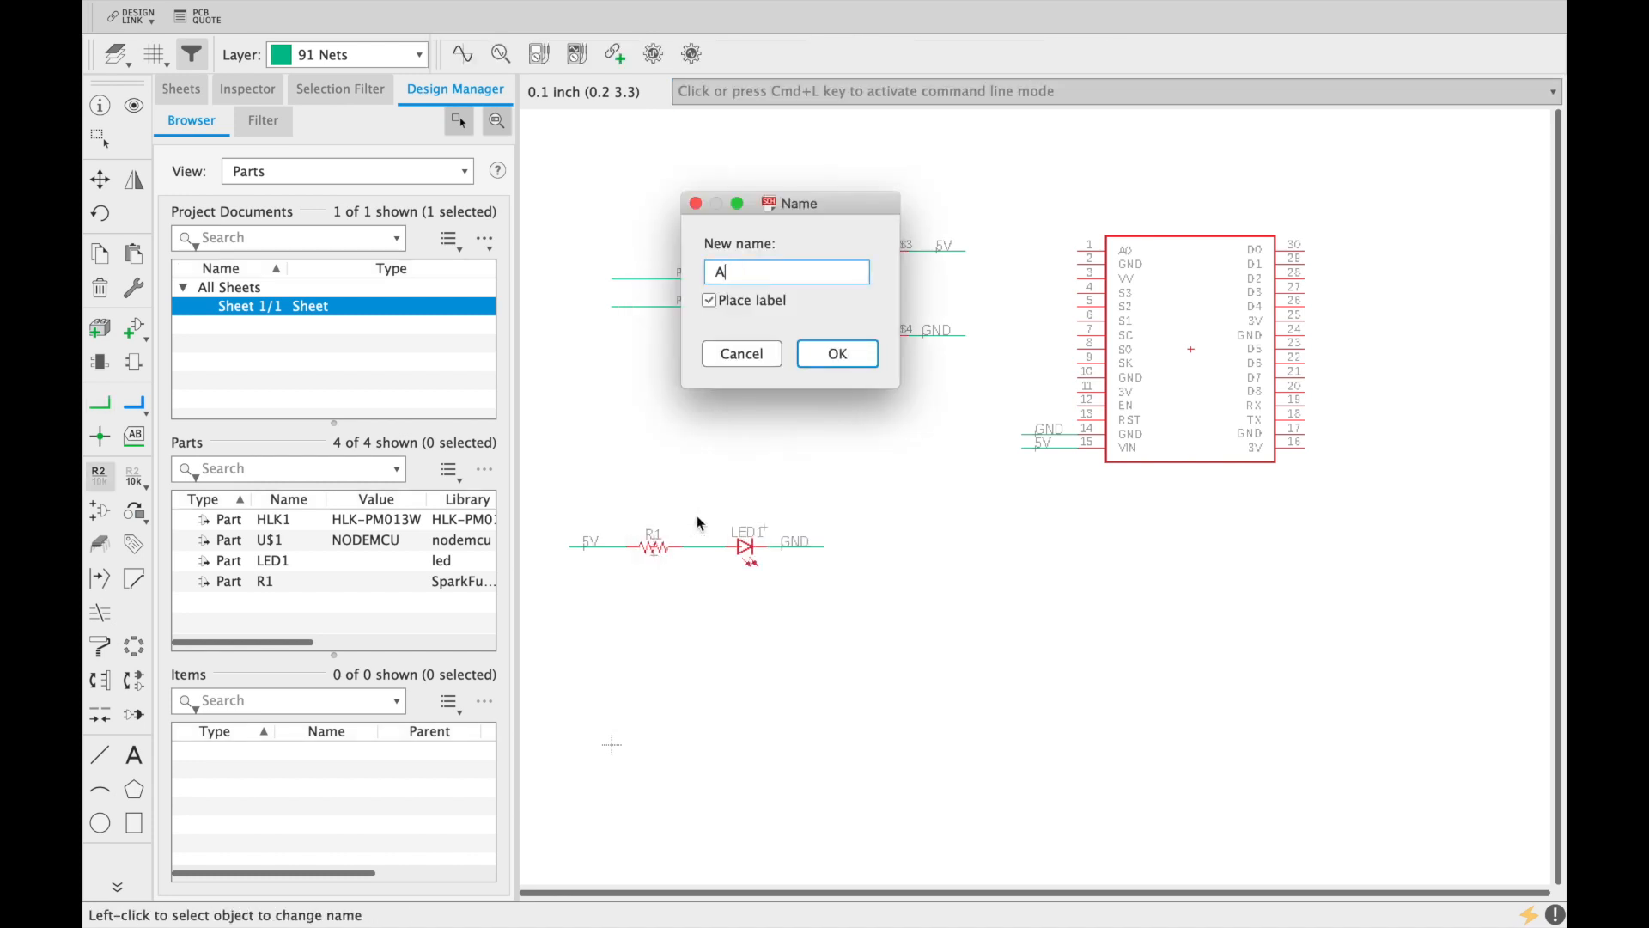
key("Return")
left_click(640, 279)
Step: Name the net stub on HLK1's AC2 pin AC2 and place its label on the wire
right_click(637, 303)
left_click(721, 546)
type("AC2")
key("Return")
left_click(641, 307)
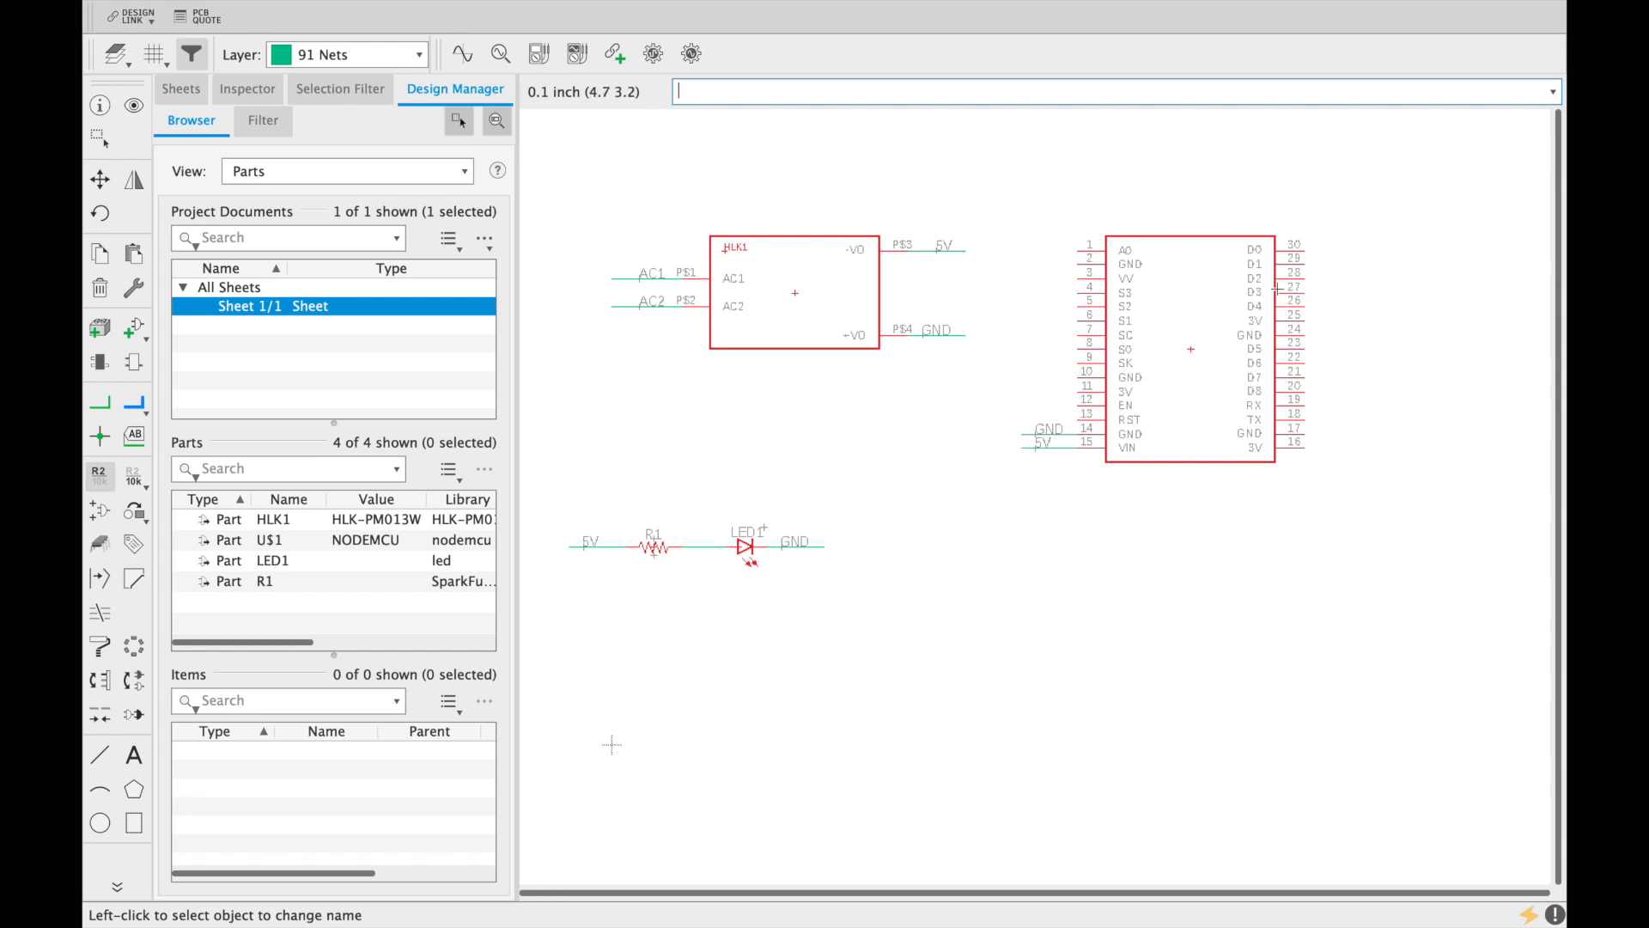
Step: Draw a short horizontal net stub extending outward from the NODEMCU's D3 pin
left_click(99, 402)
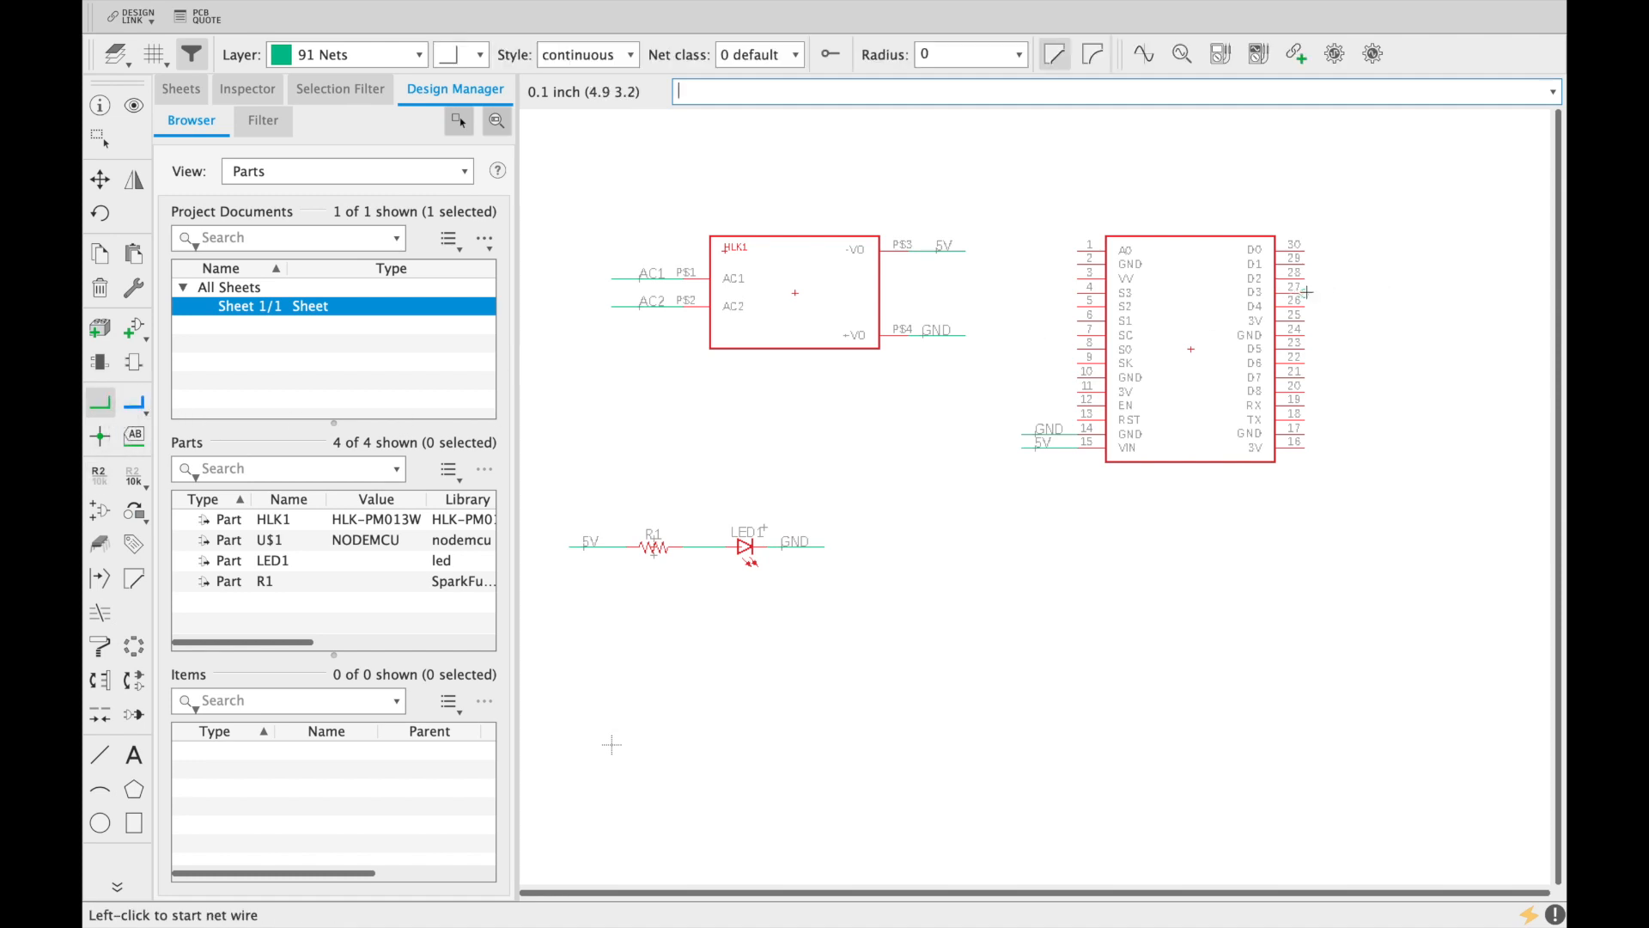
left_click(1305, 294)
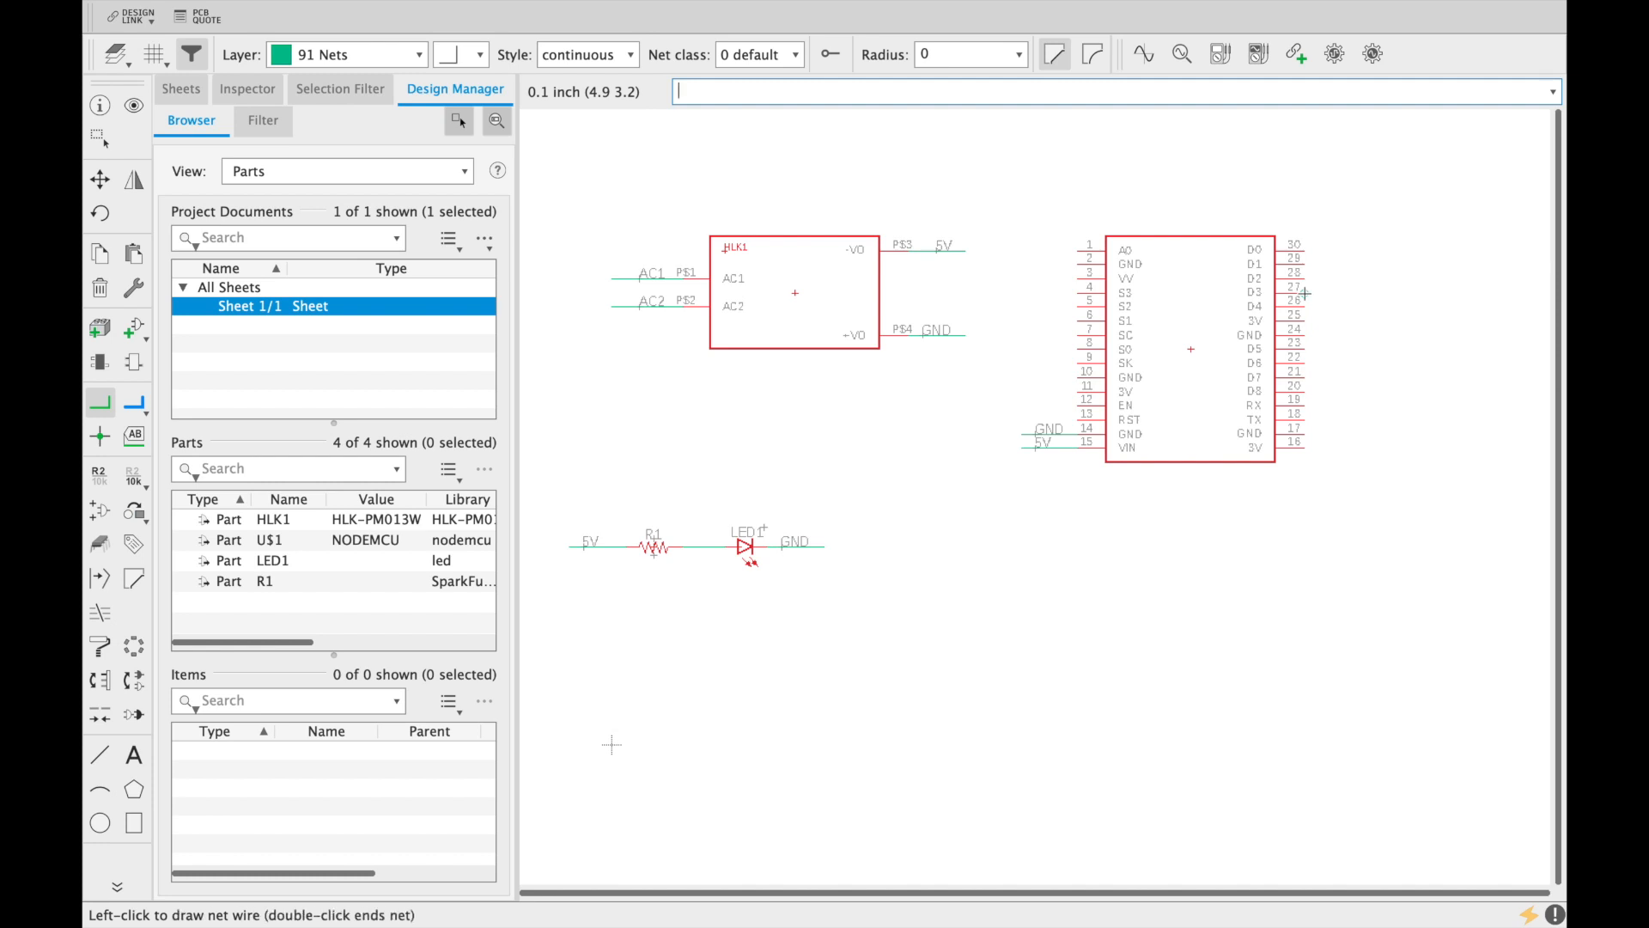
double_click(1355, 295)
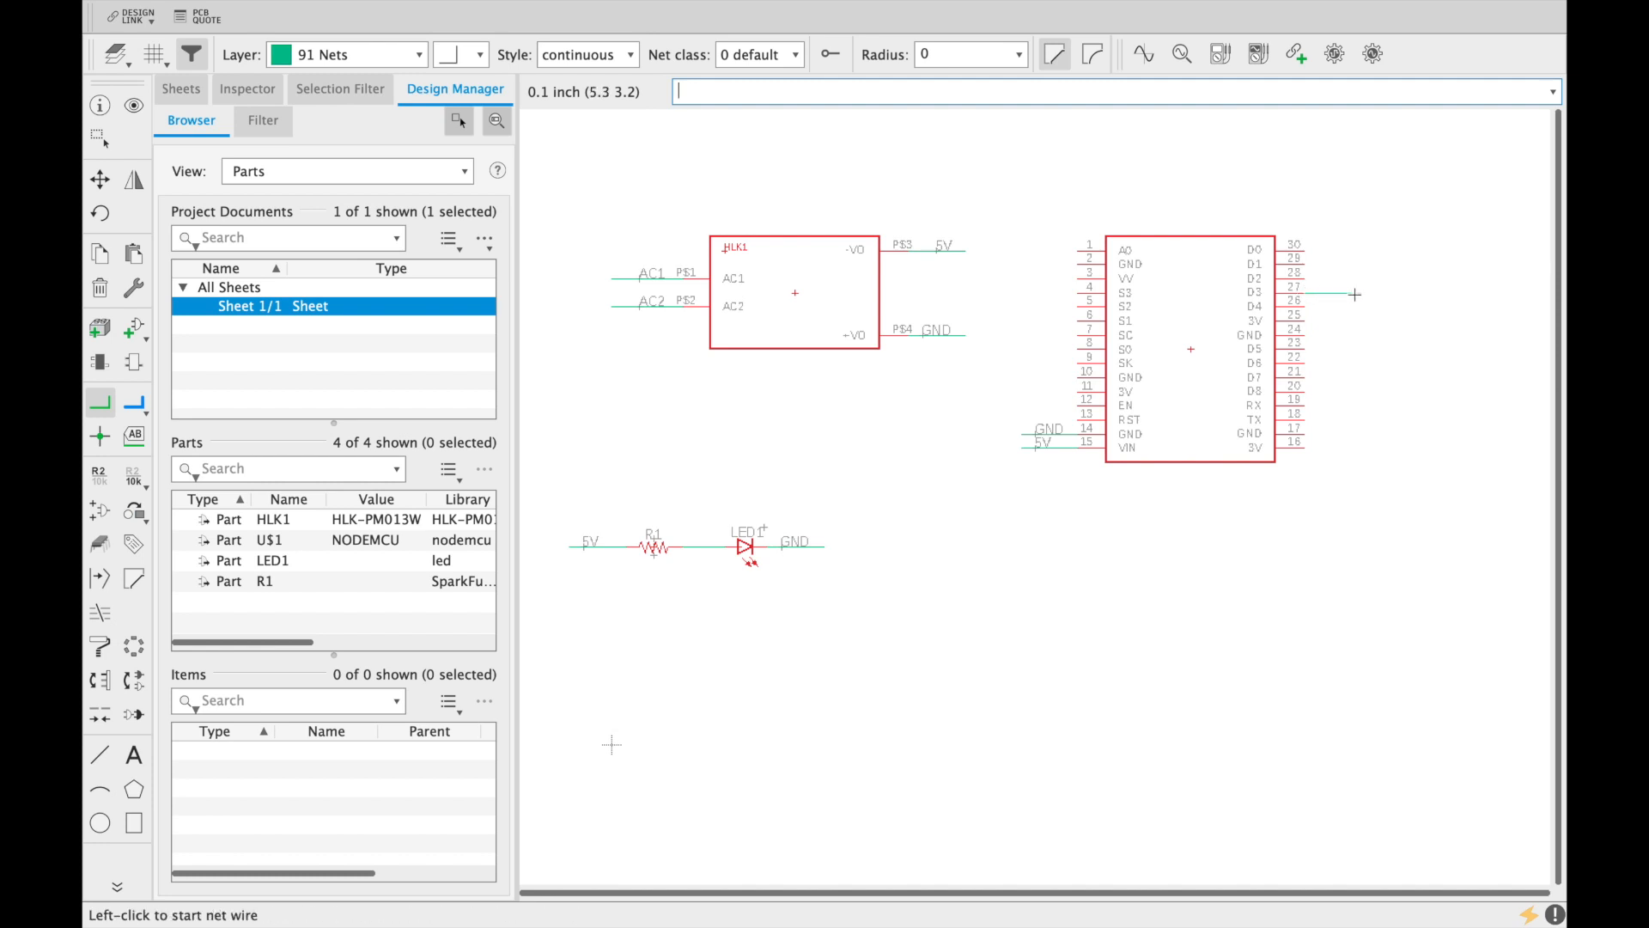
Step: Name the net stub on the NODEMCU's D3 pin OUT and place its label on the wire
right_click(1334, 296)
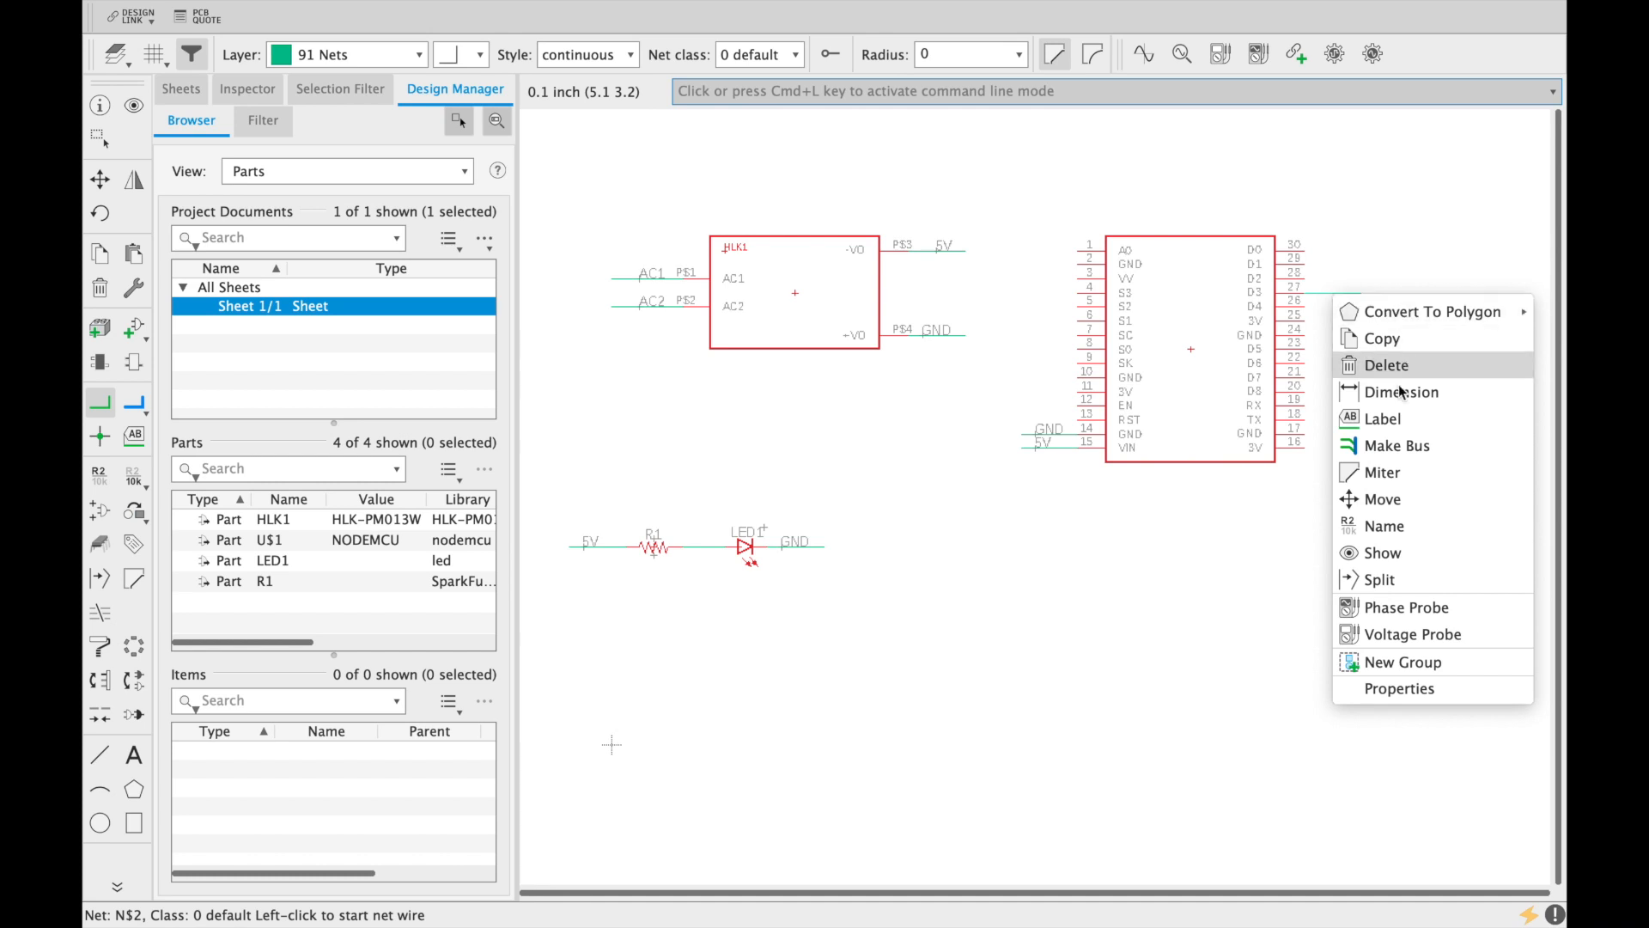
left_click(1390, 526)
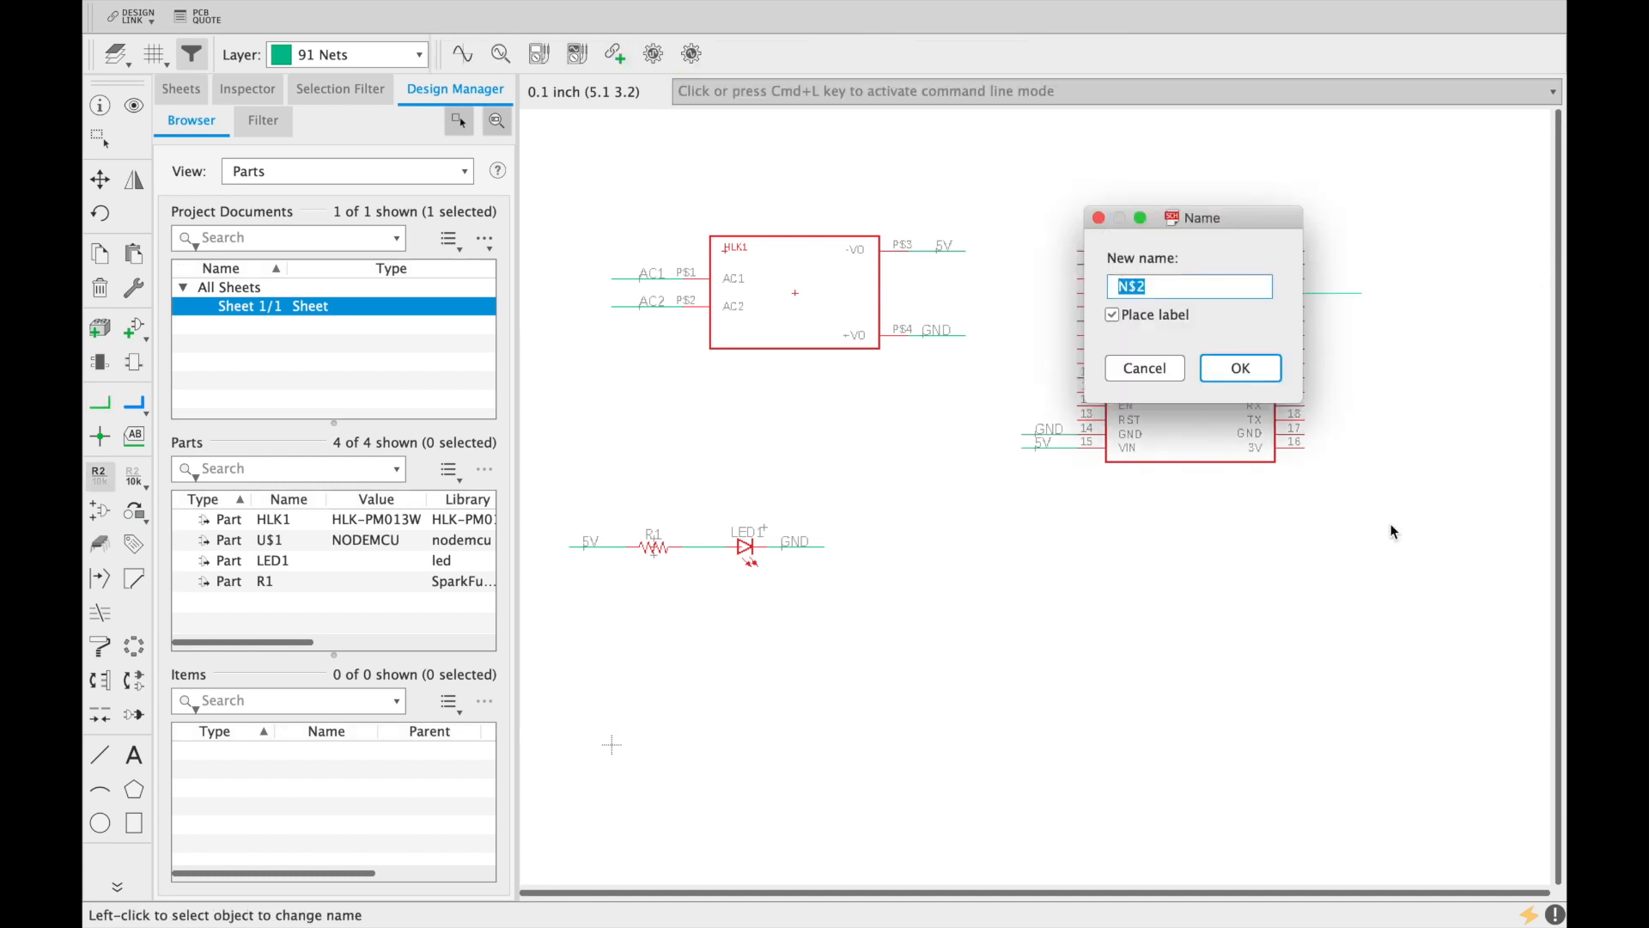
key("BackSpace")
type("OUT")
key("Return")
left_click(1319, 293)
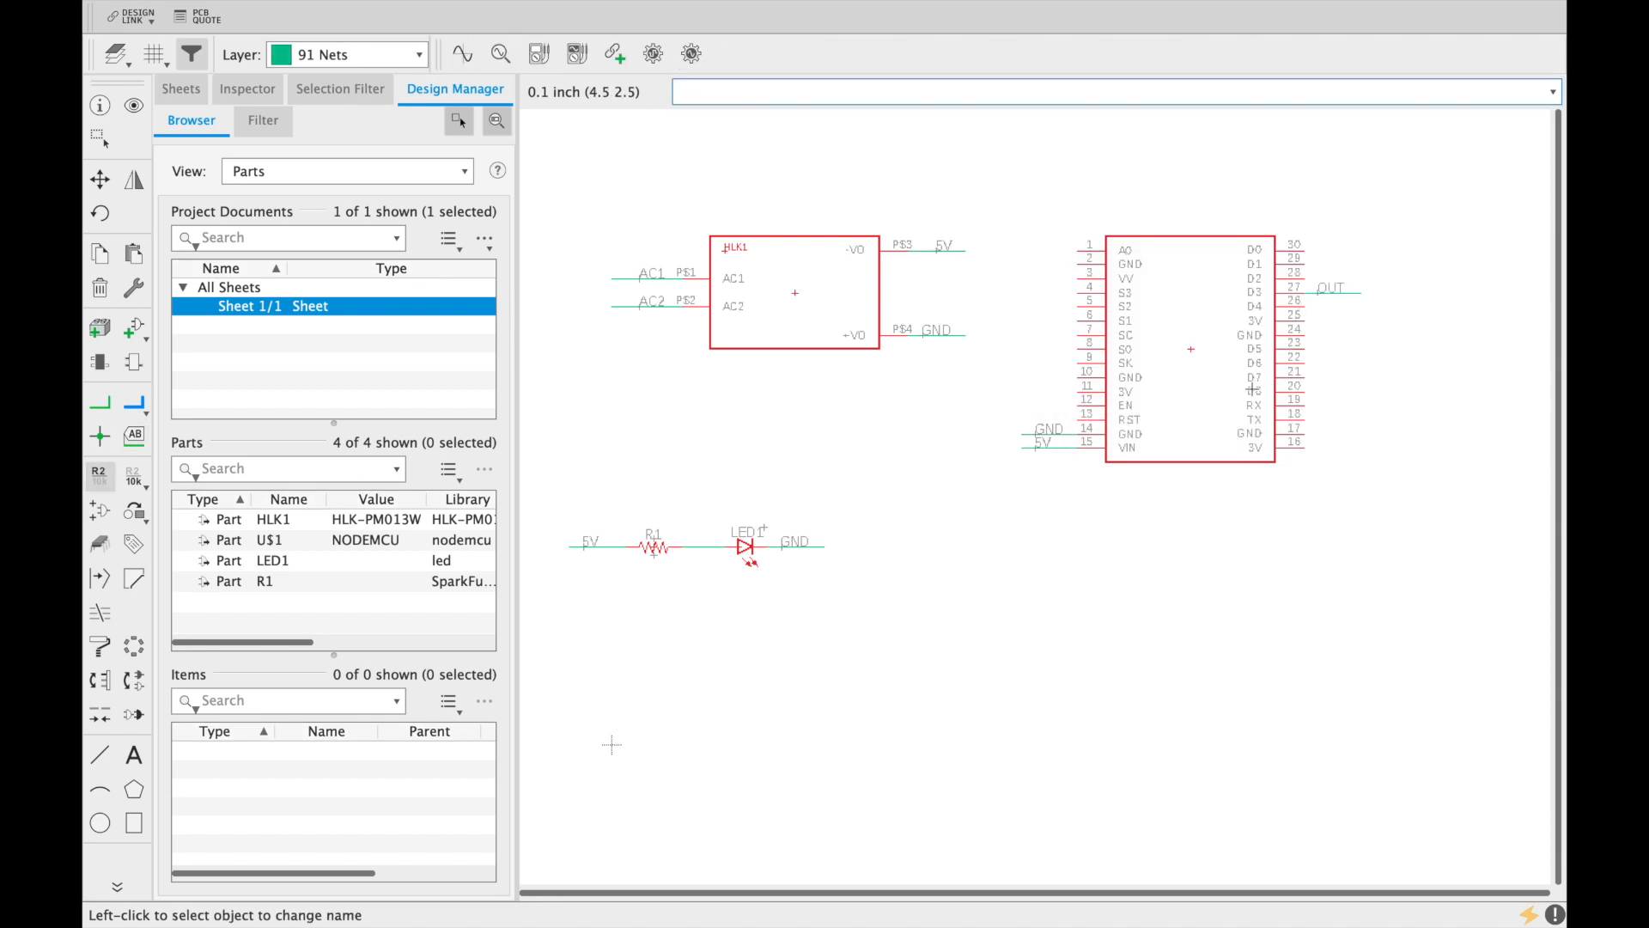
Step: Search the part library for TRANSISTOR
left_click(136, 335)
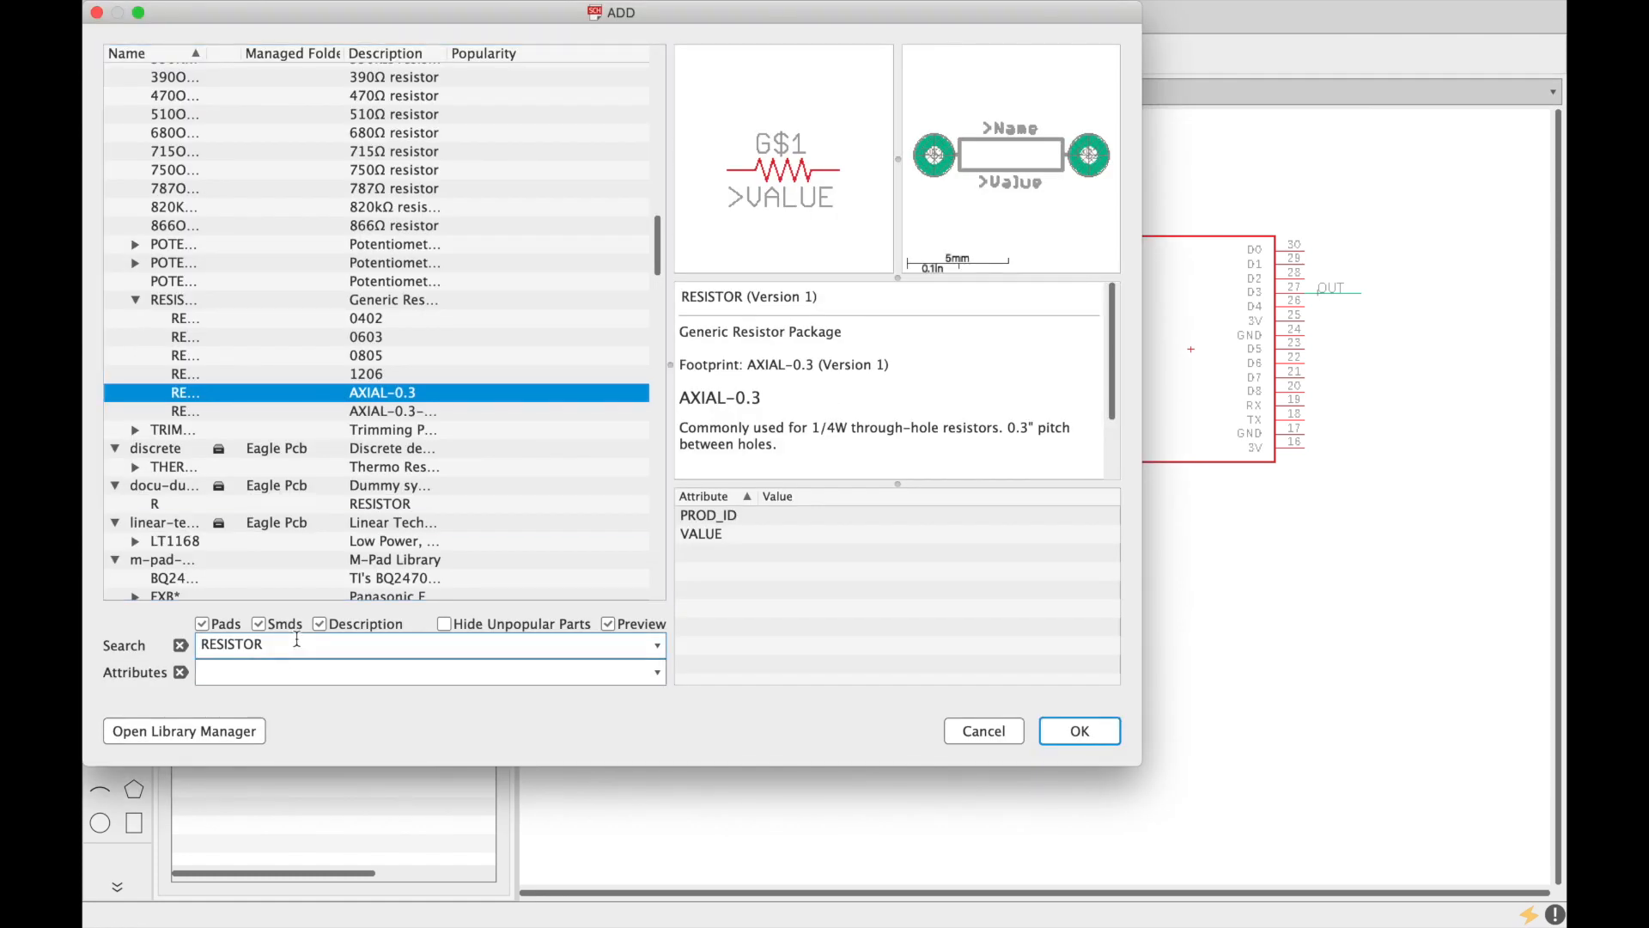
double_click(296, 640)
key("BackSpace")
type("TRANSISTOR")
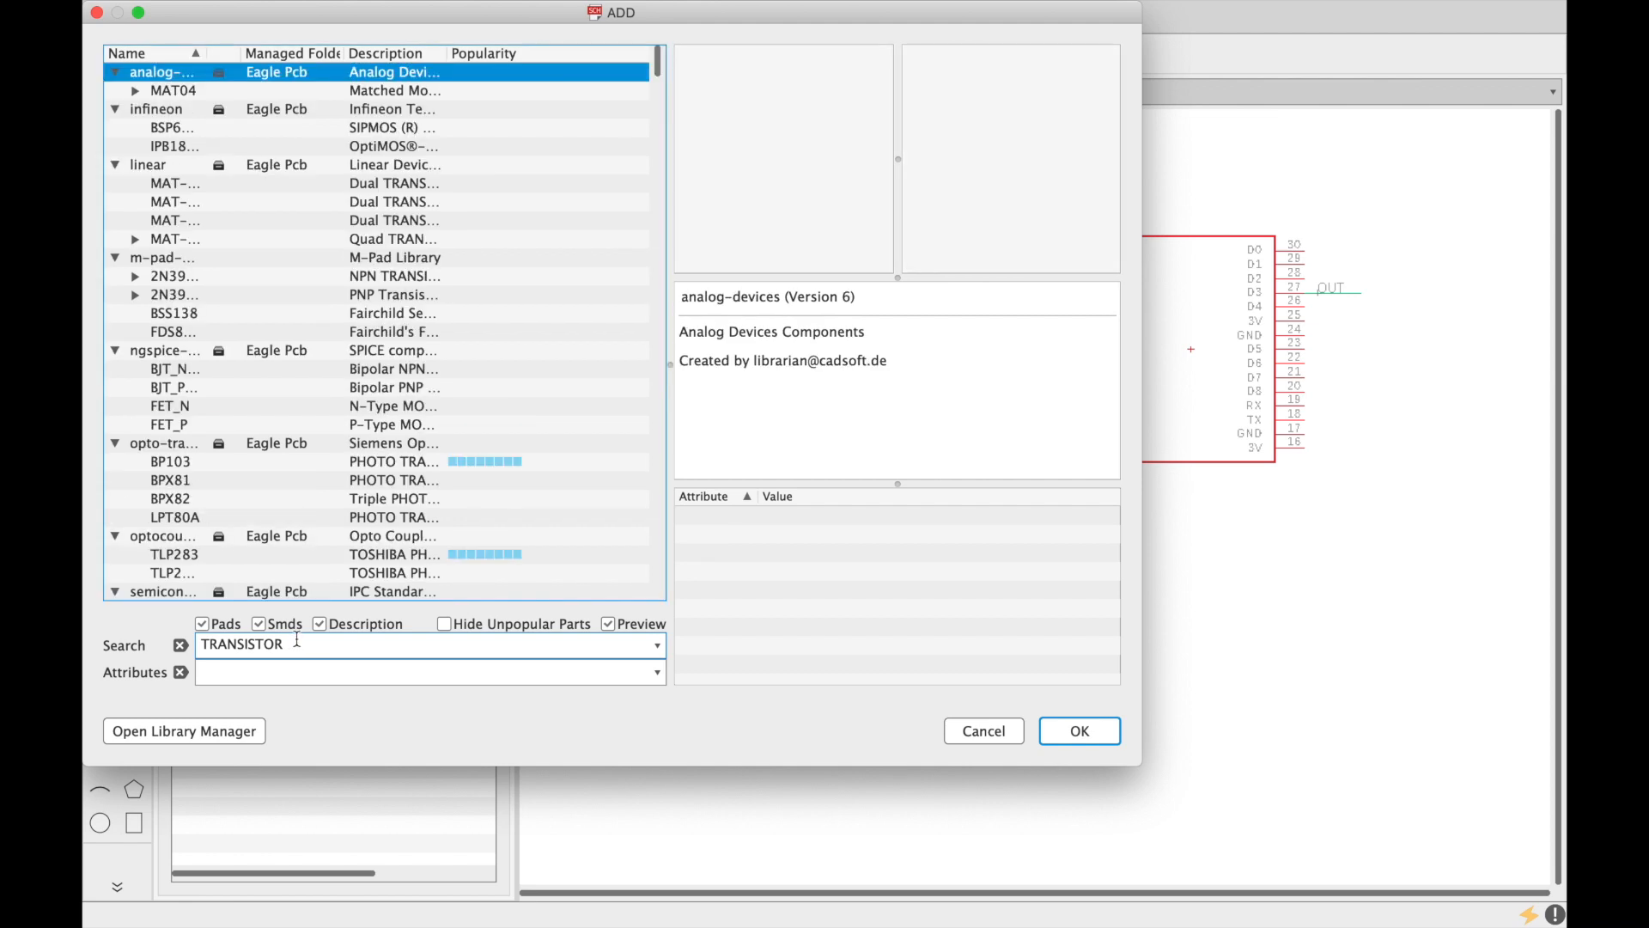
Step: Choose the 2N3904 NPN transistor with the TO92 footprint from the m-pad library and place it to the right of the OUT net
left_click(316, 147)
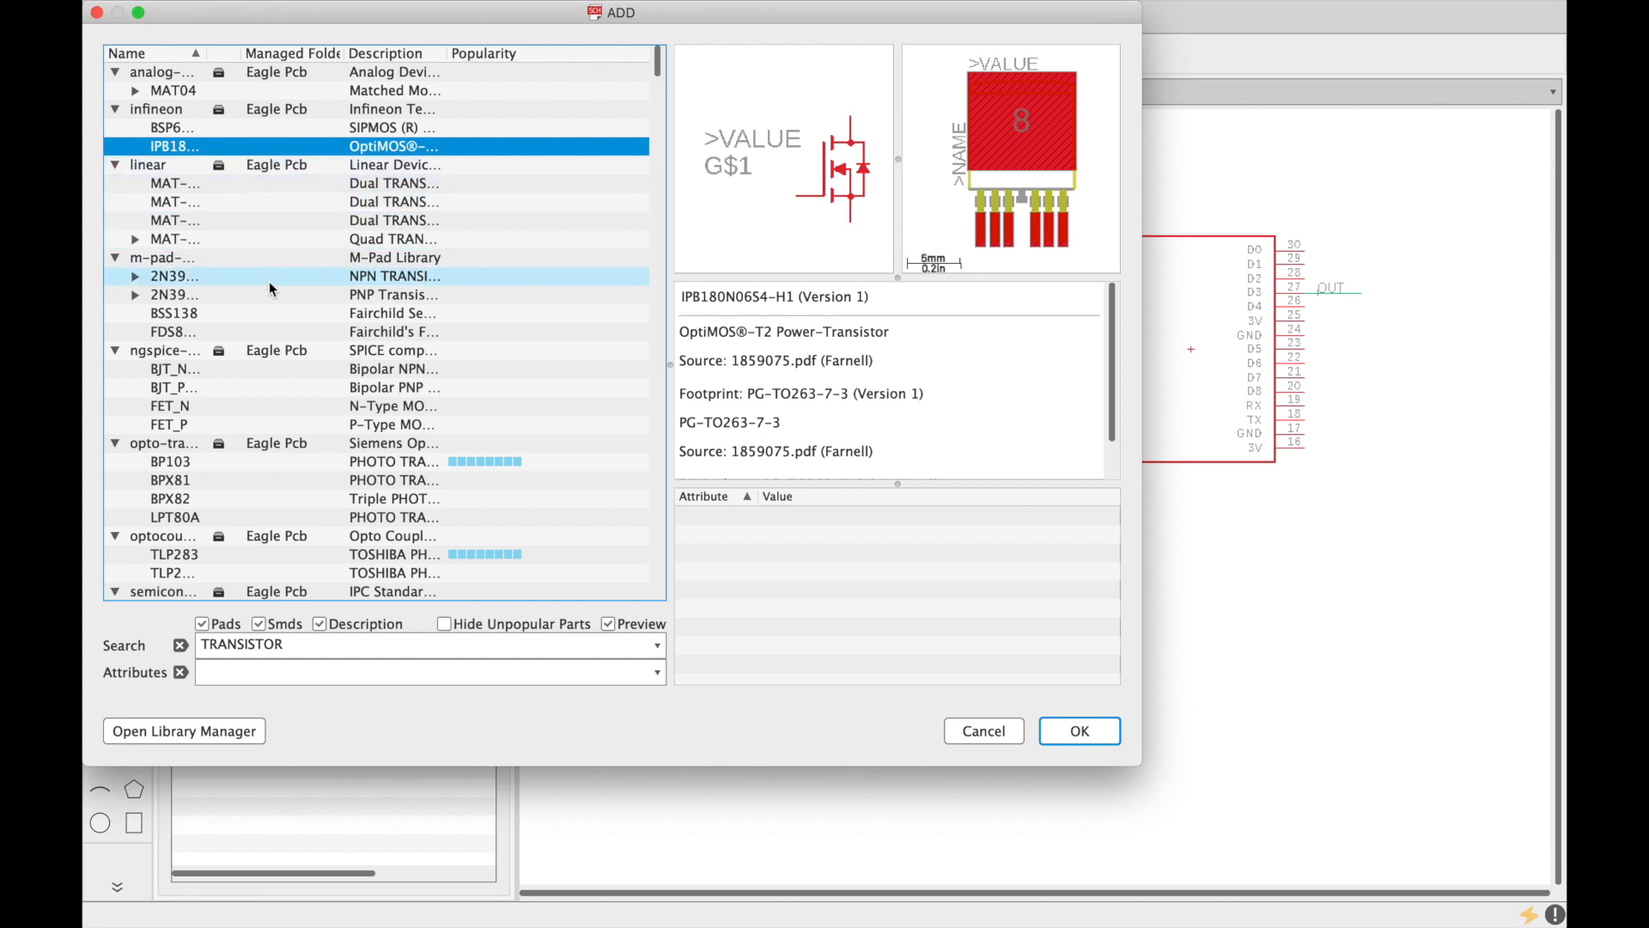
scroll(269, 281, "down", 2)
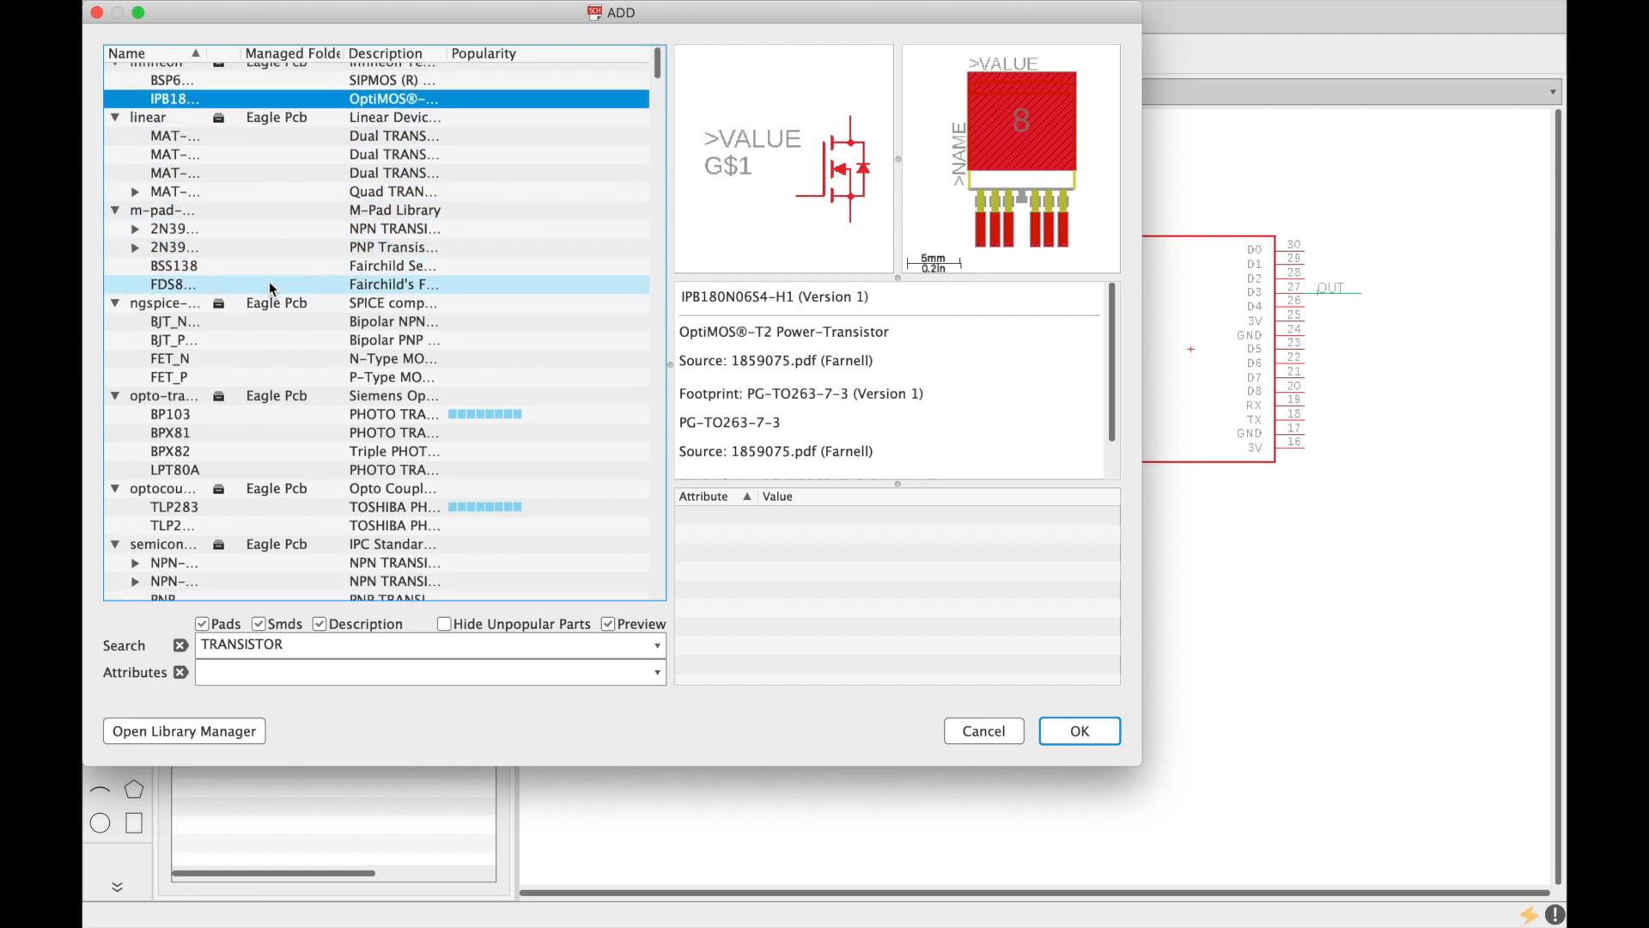
left_click(135, 233)
left_click(220, 252)
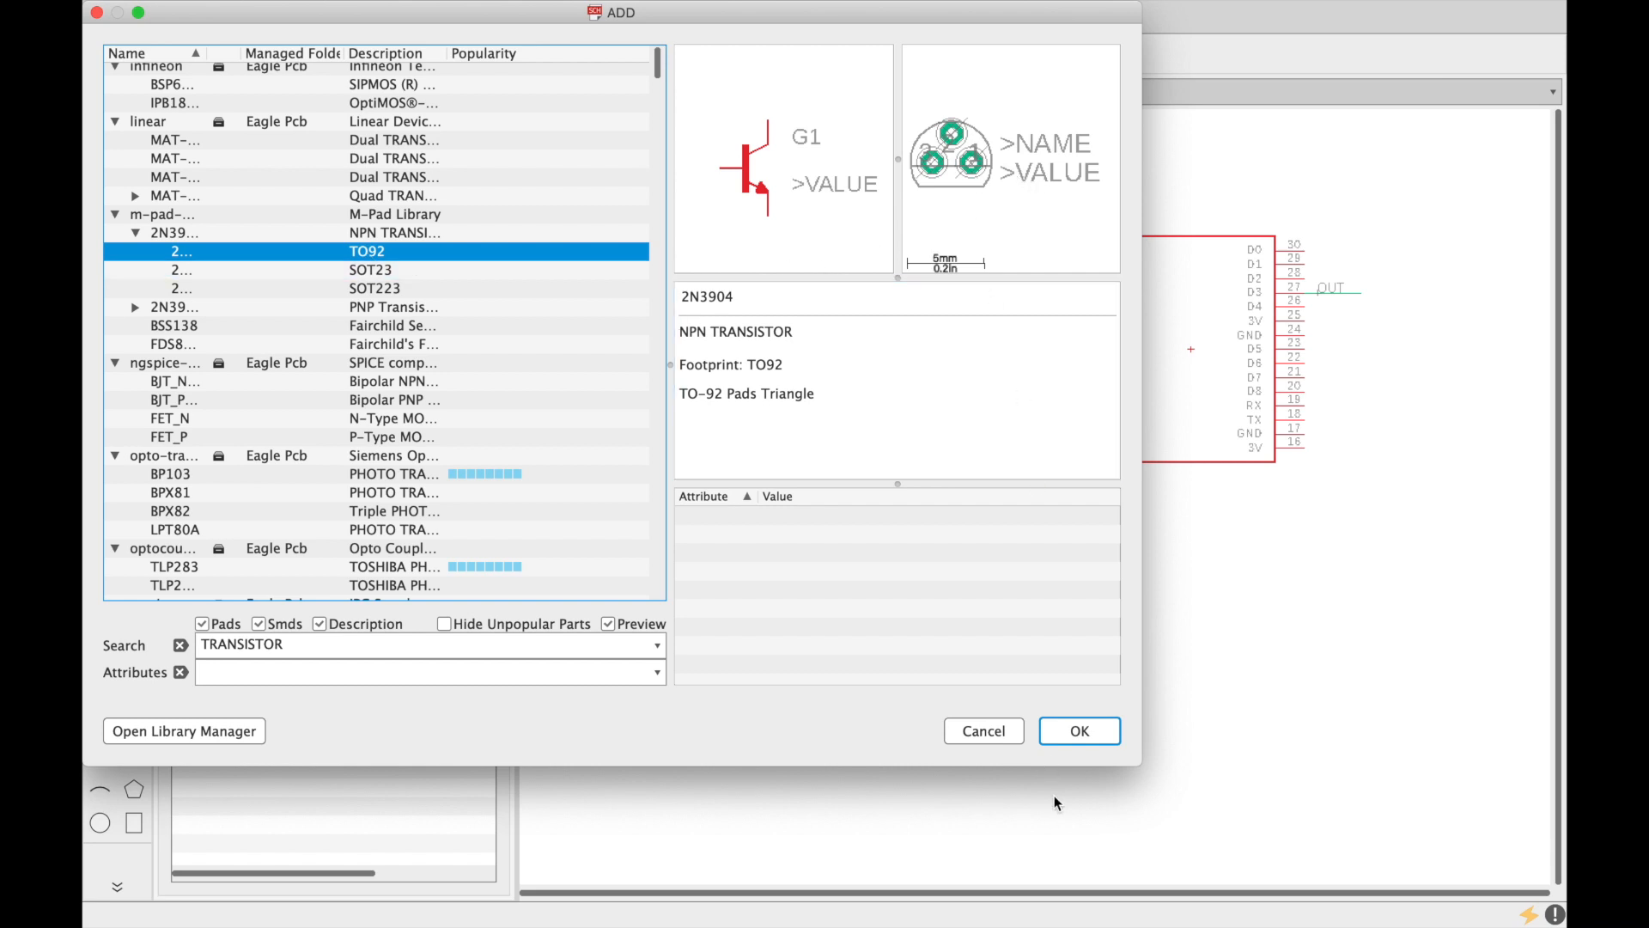
left_click(1080, 739)
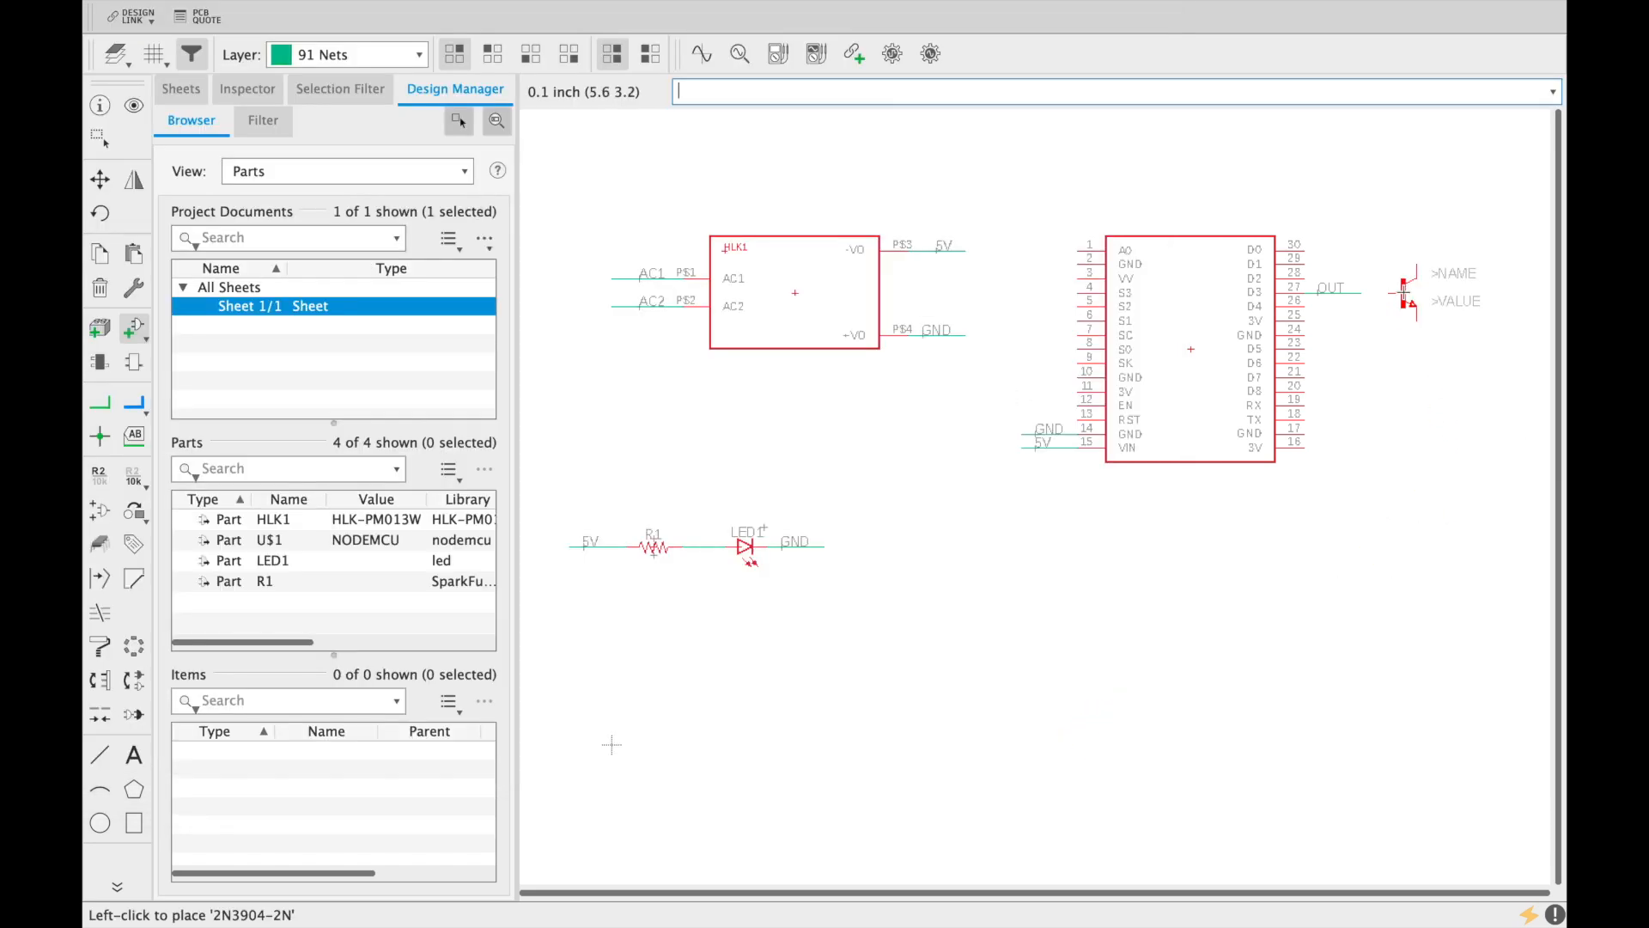
left_click(1450, 293)
key("Escape")
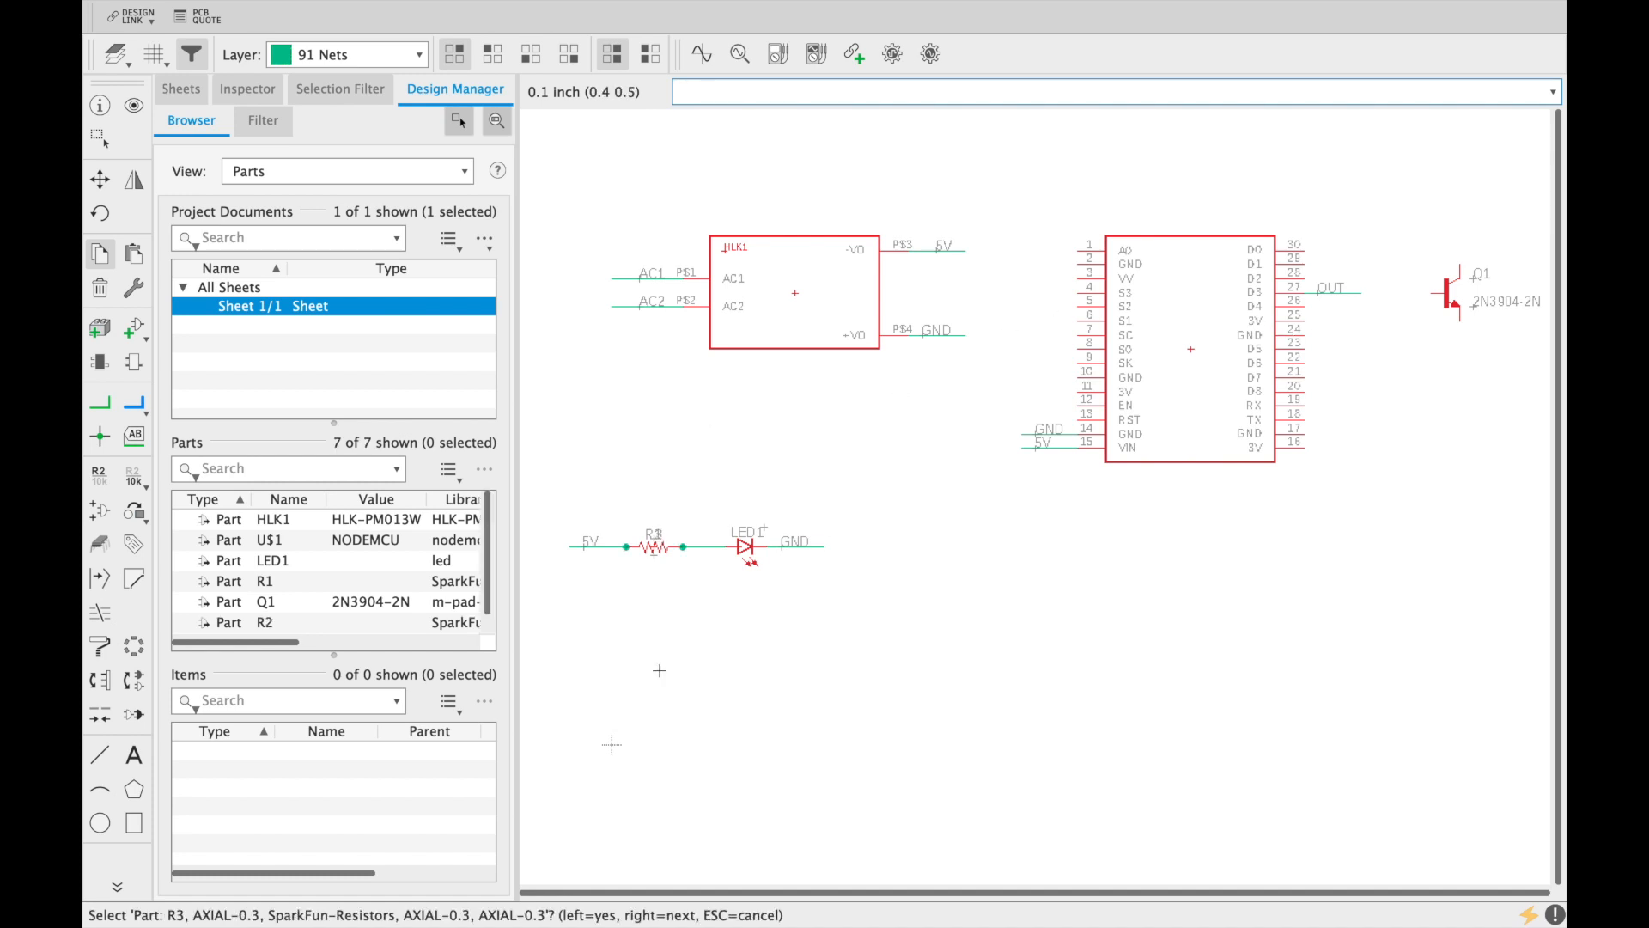
Step: Copy the LED's series resistor and place the copy between the OUT net and the transistor's base
left_click(99, 262)
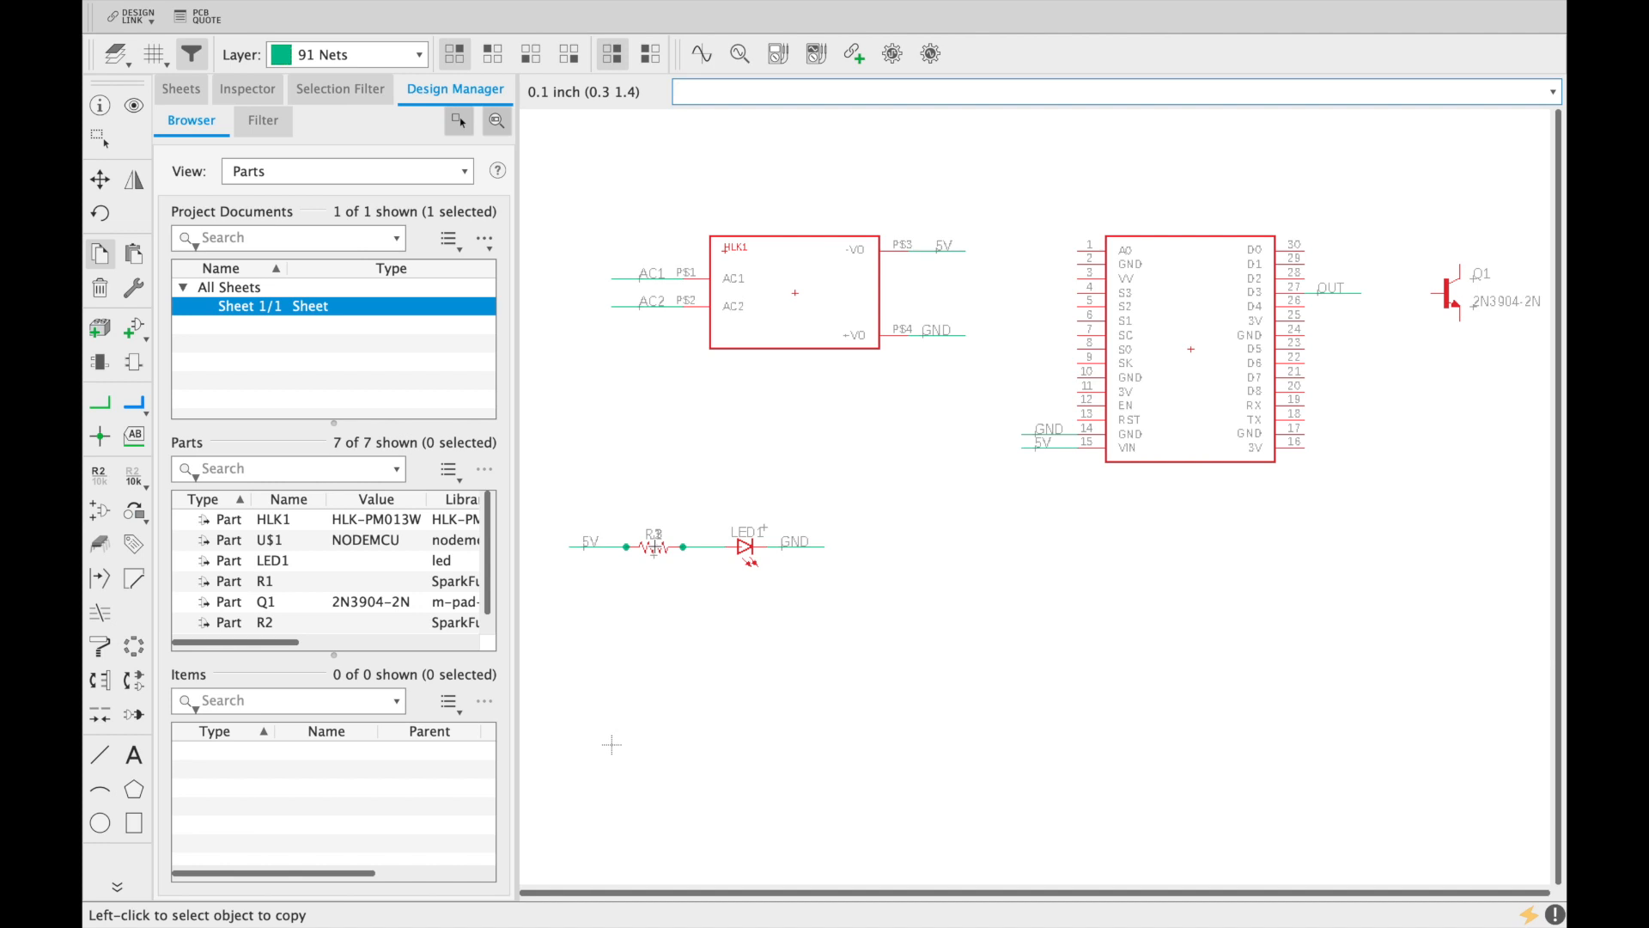
left_click(656, 546)
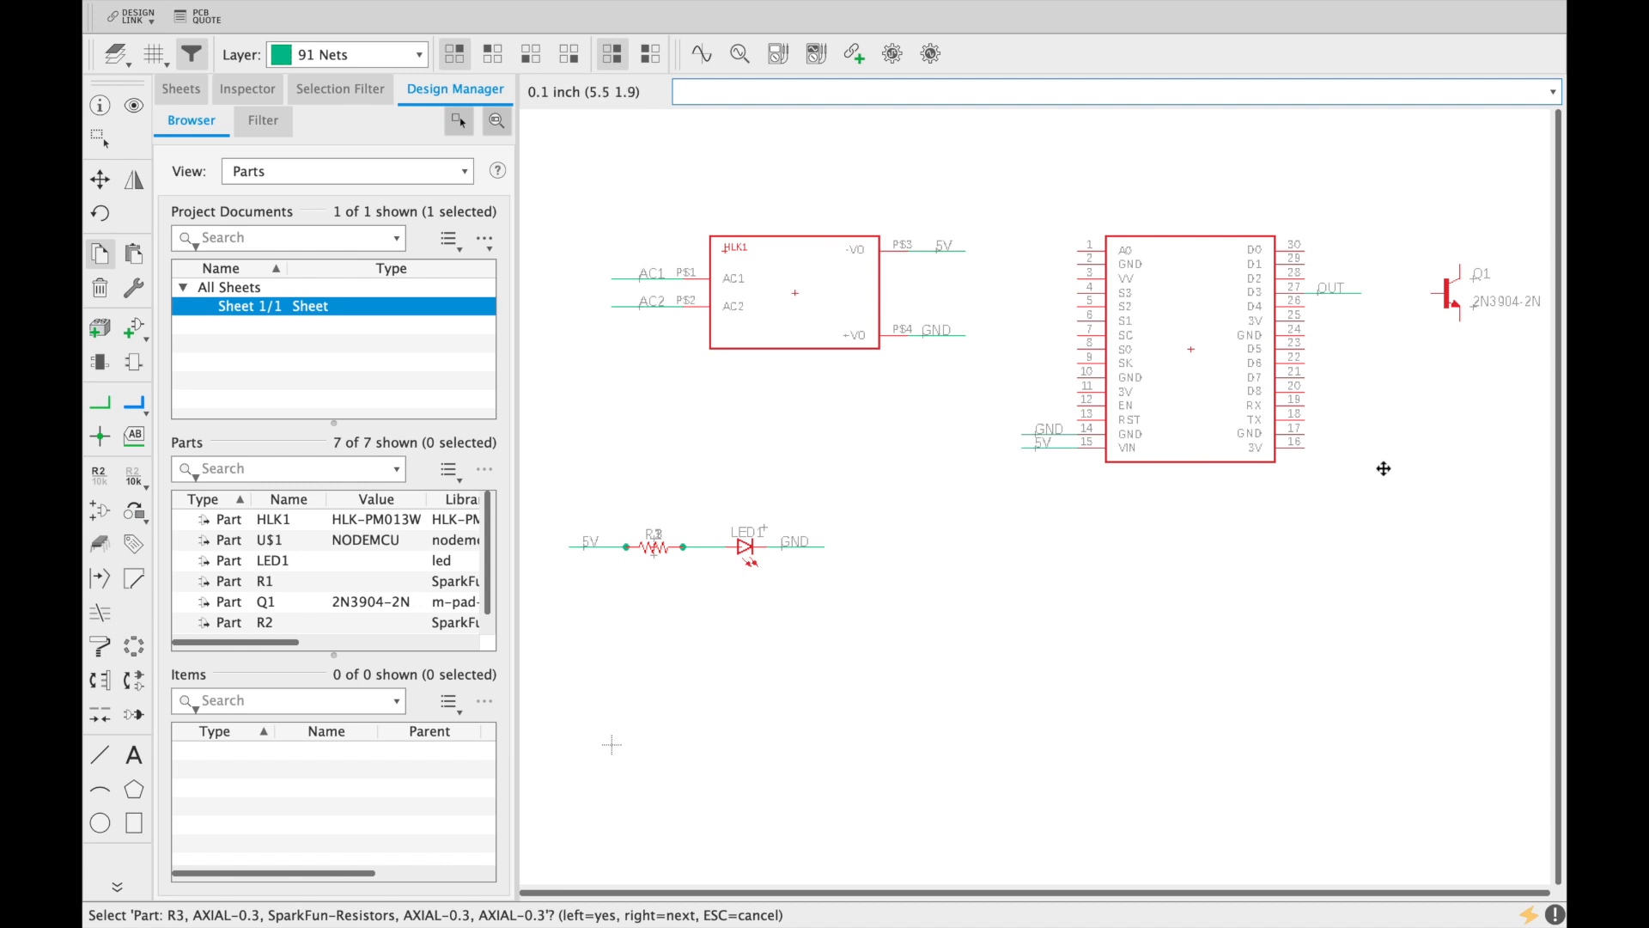
left_click(1391, 297)
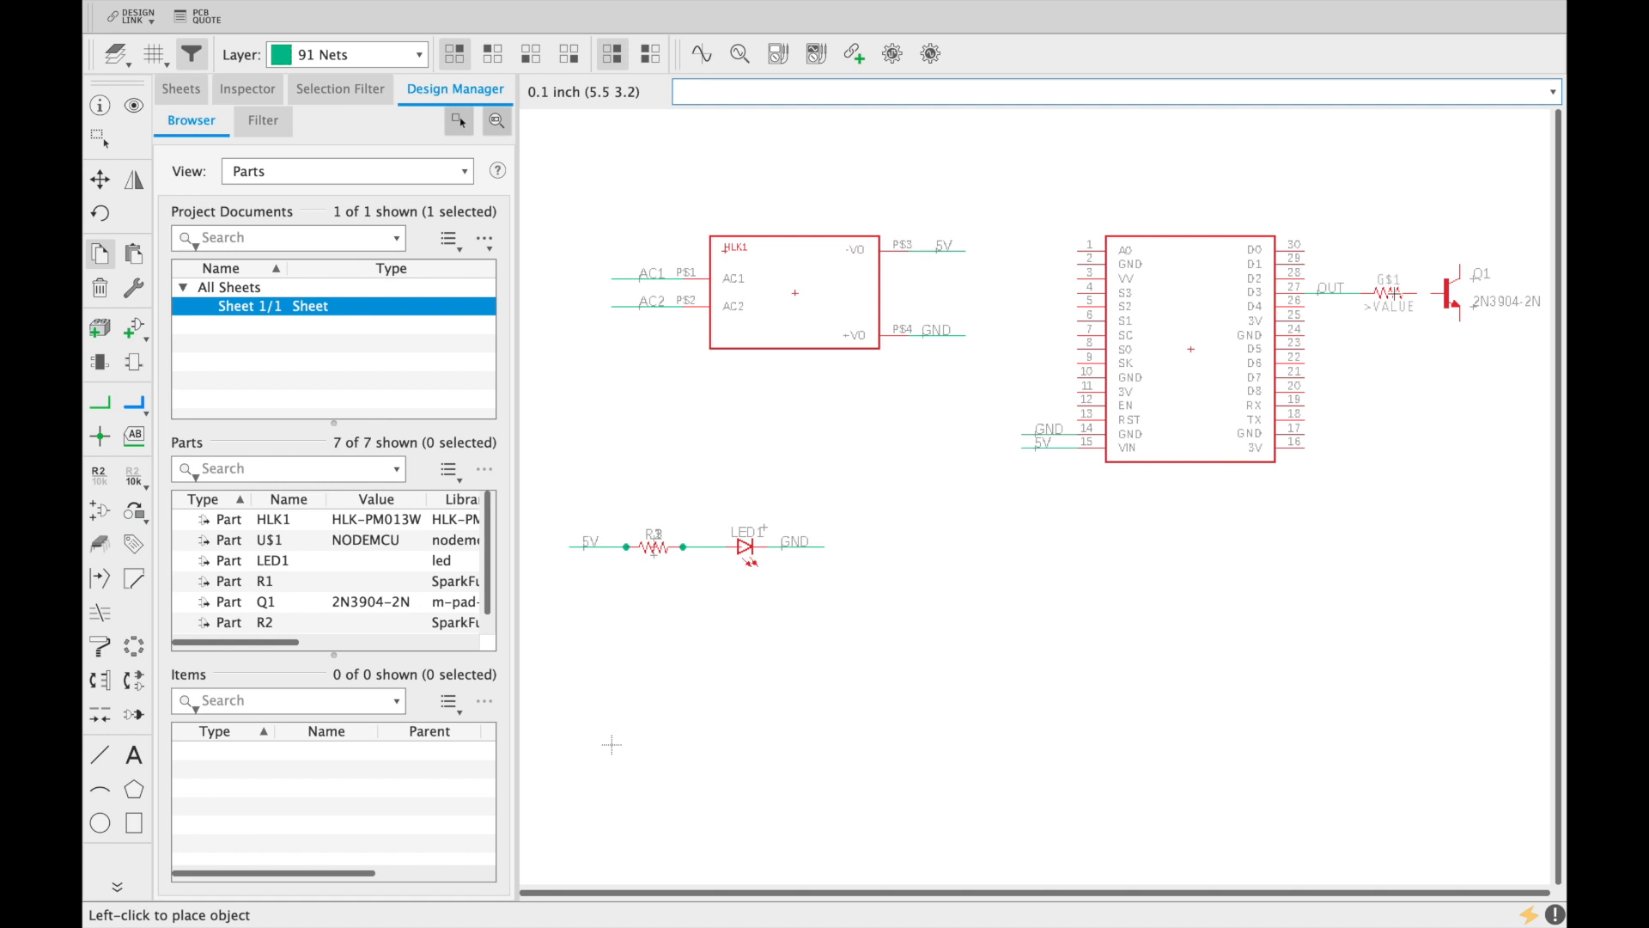
left_click(1391, 293)
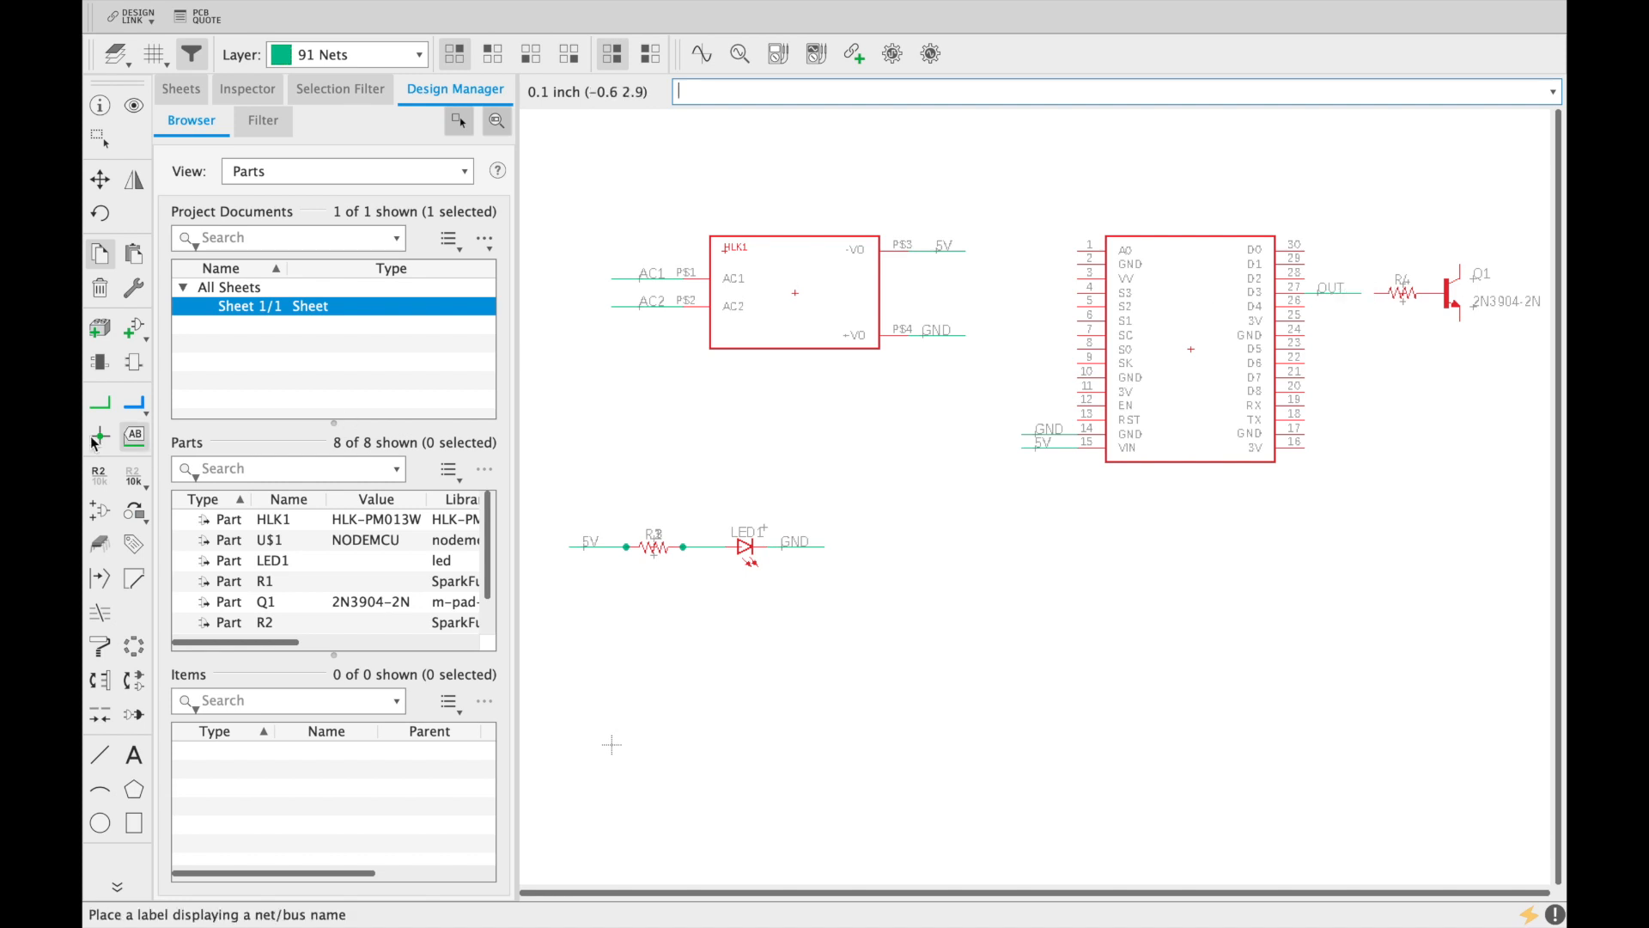
Step: Draw vertical net stubs running down from the transistor's emitter and up from its collector
left_click(100, 403)
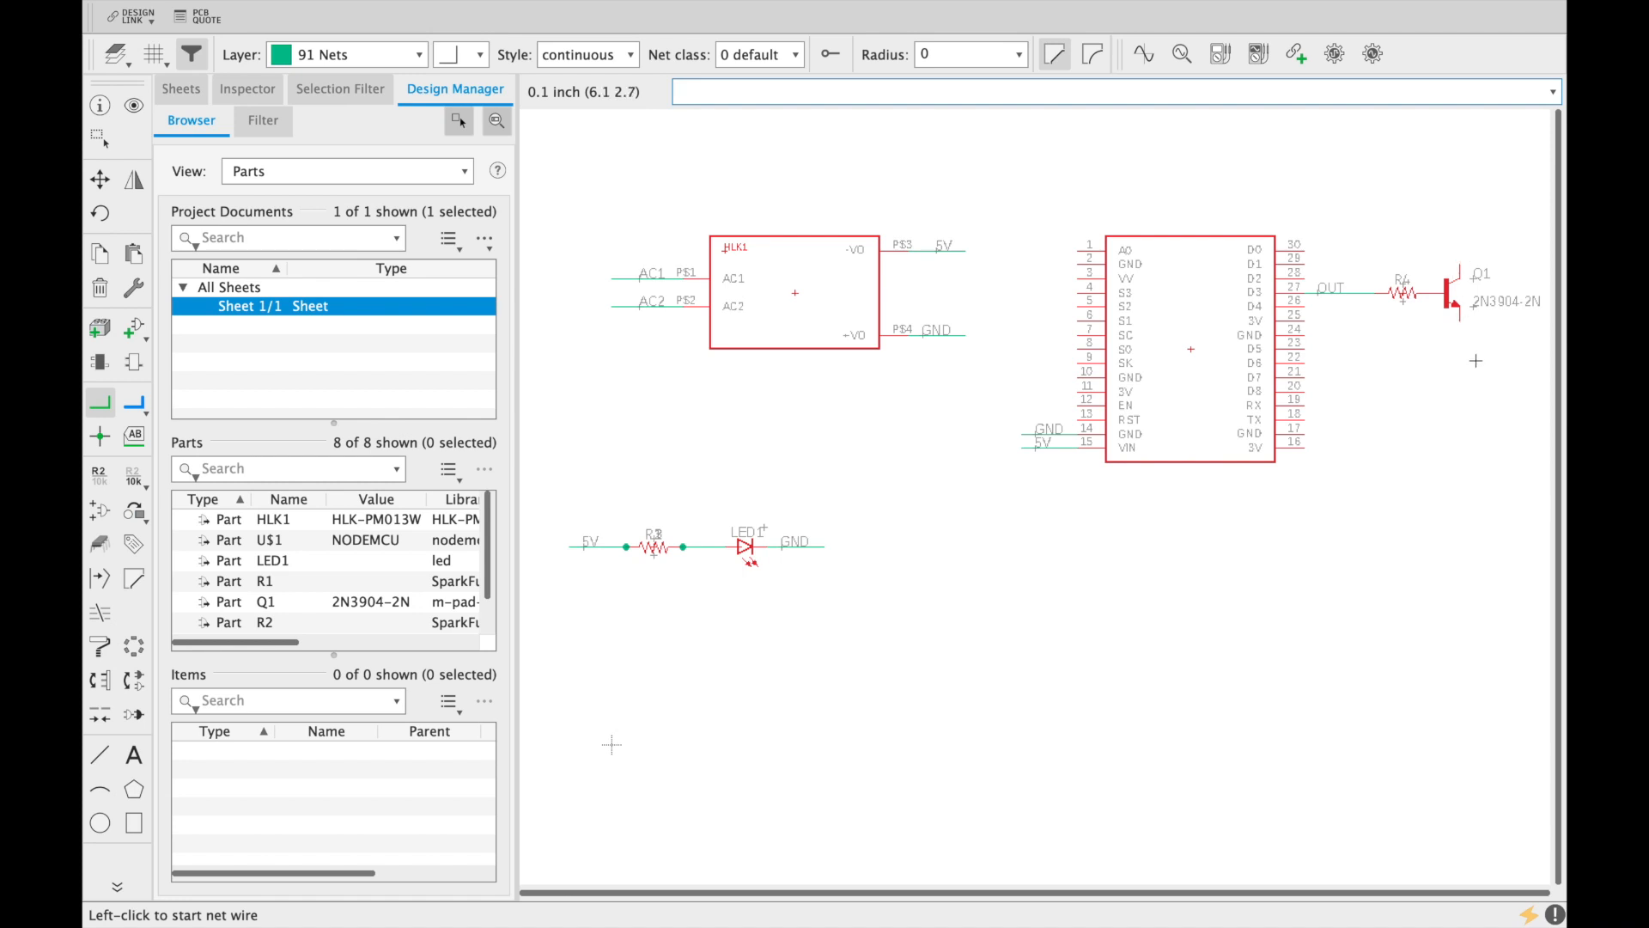
left_click(1462, 319)
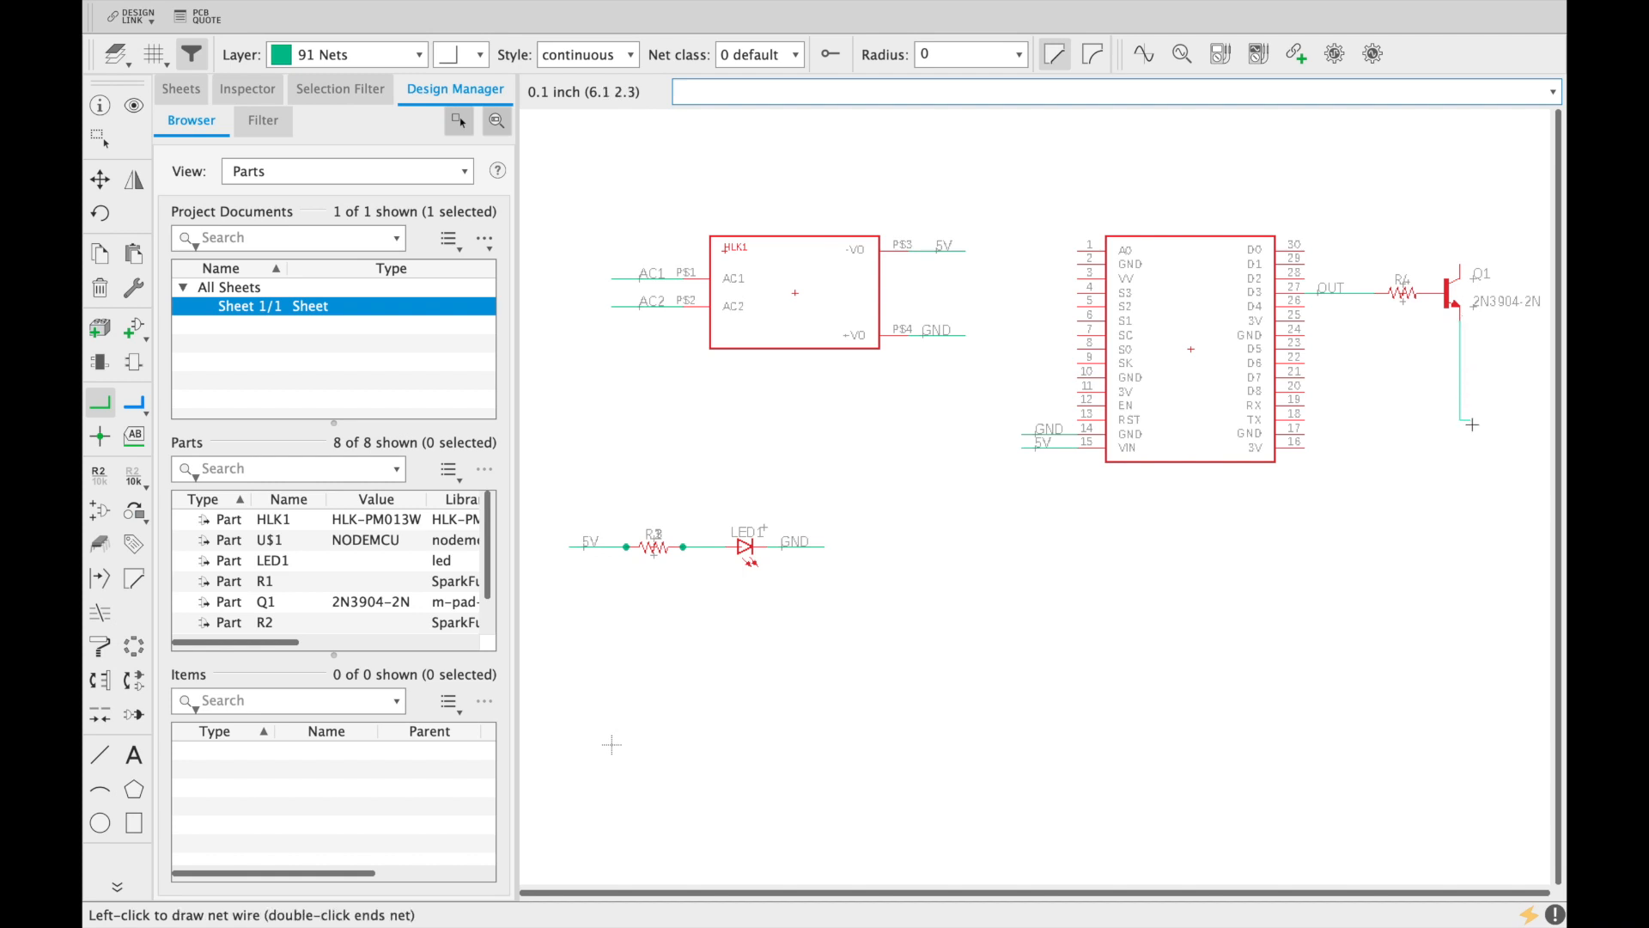
double_click(1461, 388)
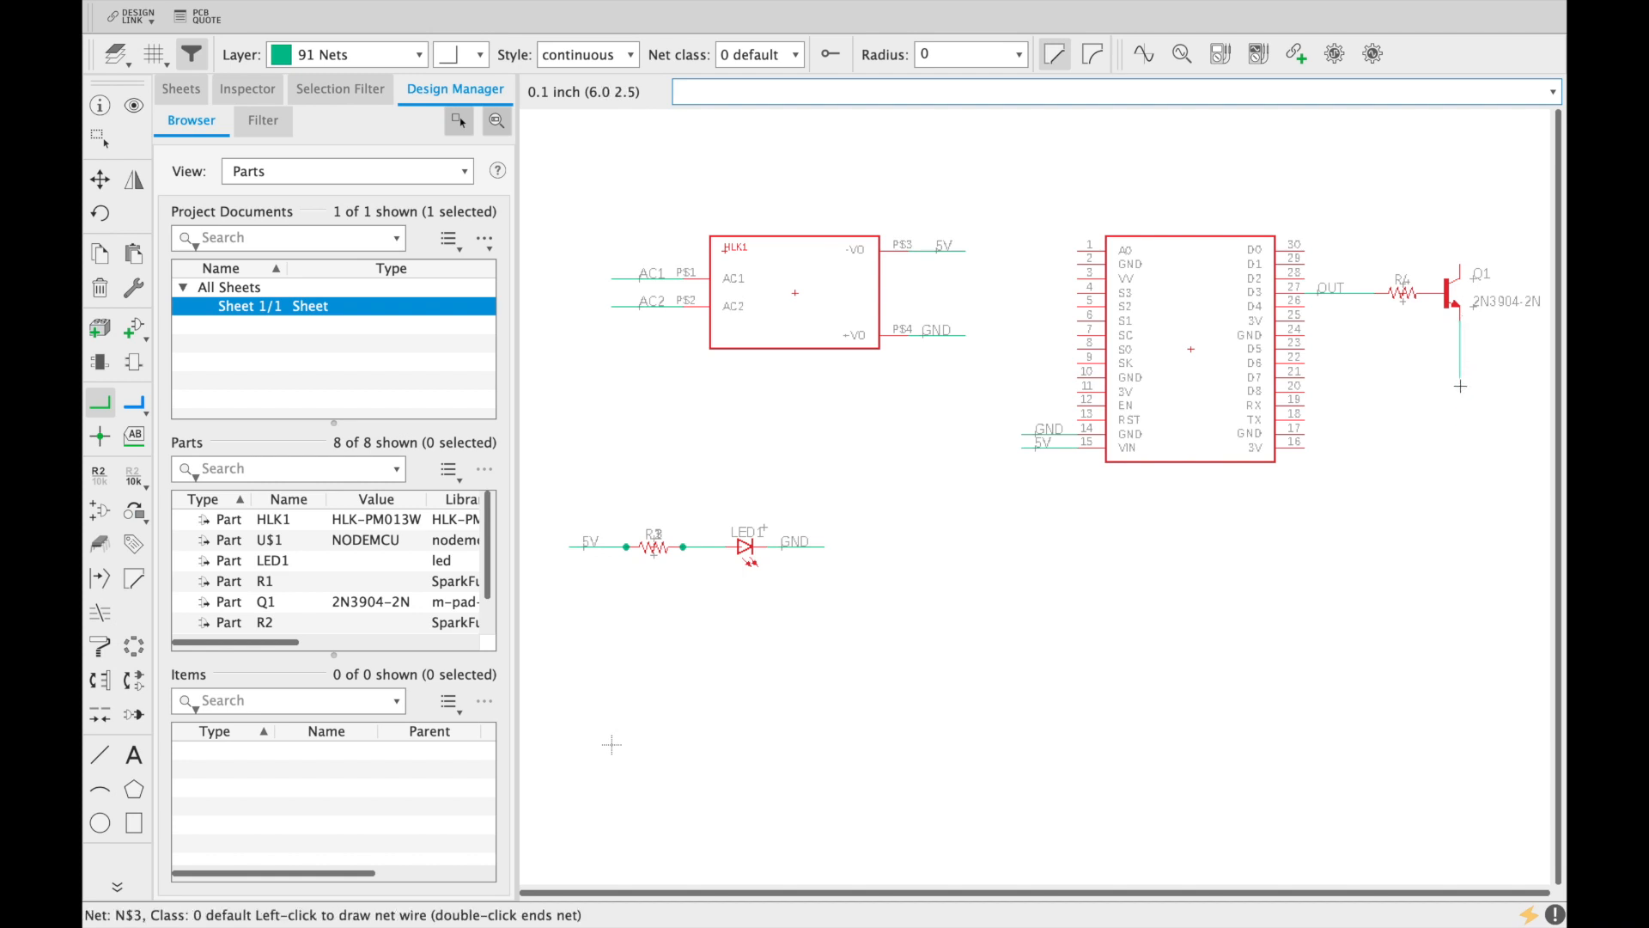
left_click(1461, 262)
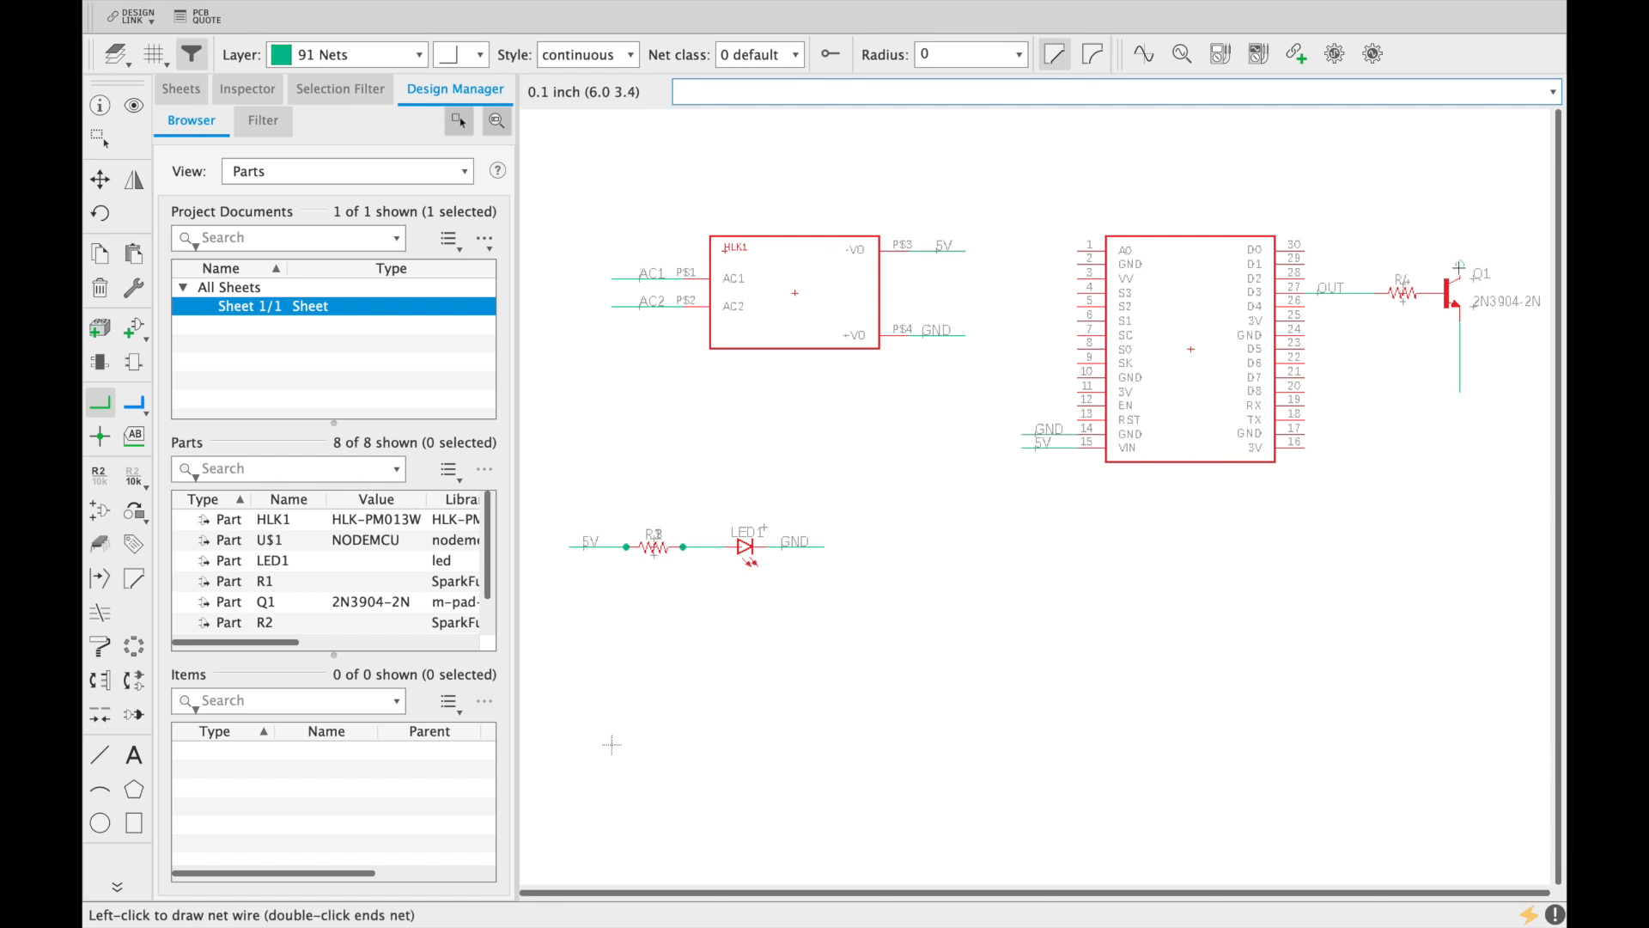
double_click(1461, 194)
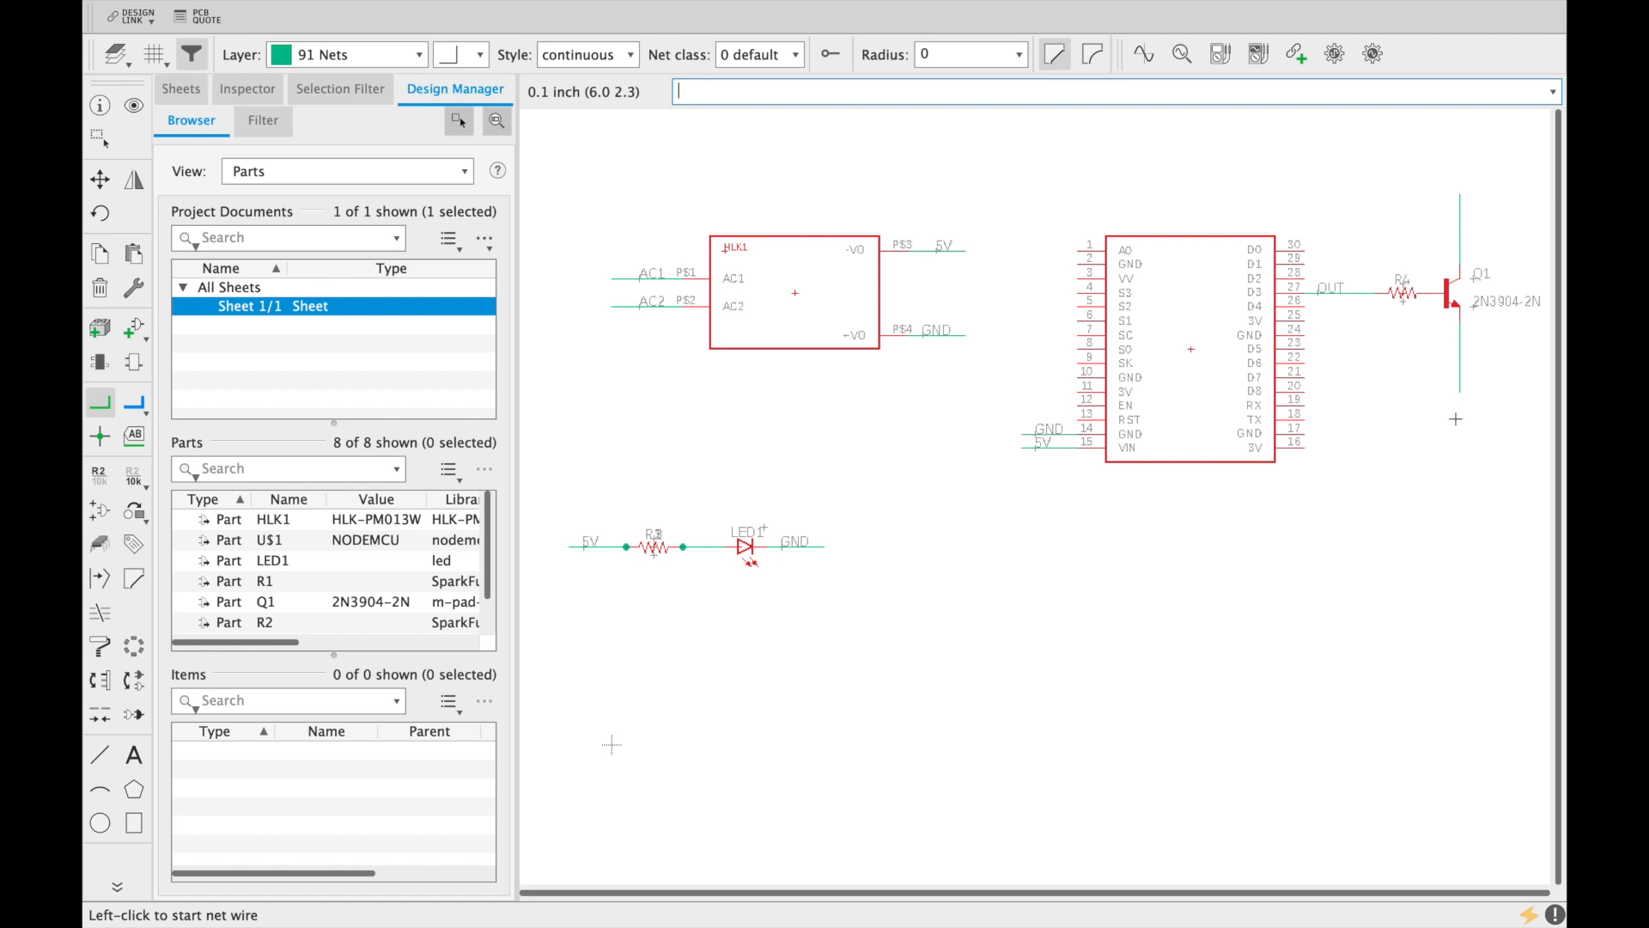
Step: Name the net below the transistor's emitter GND and place its label along the wire
right_click(1460, 370)
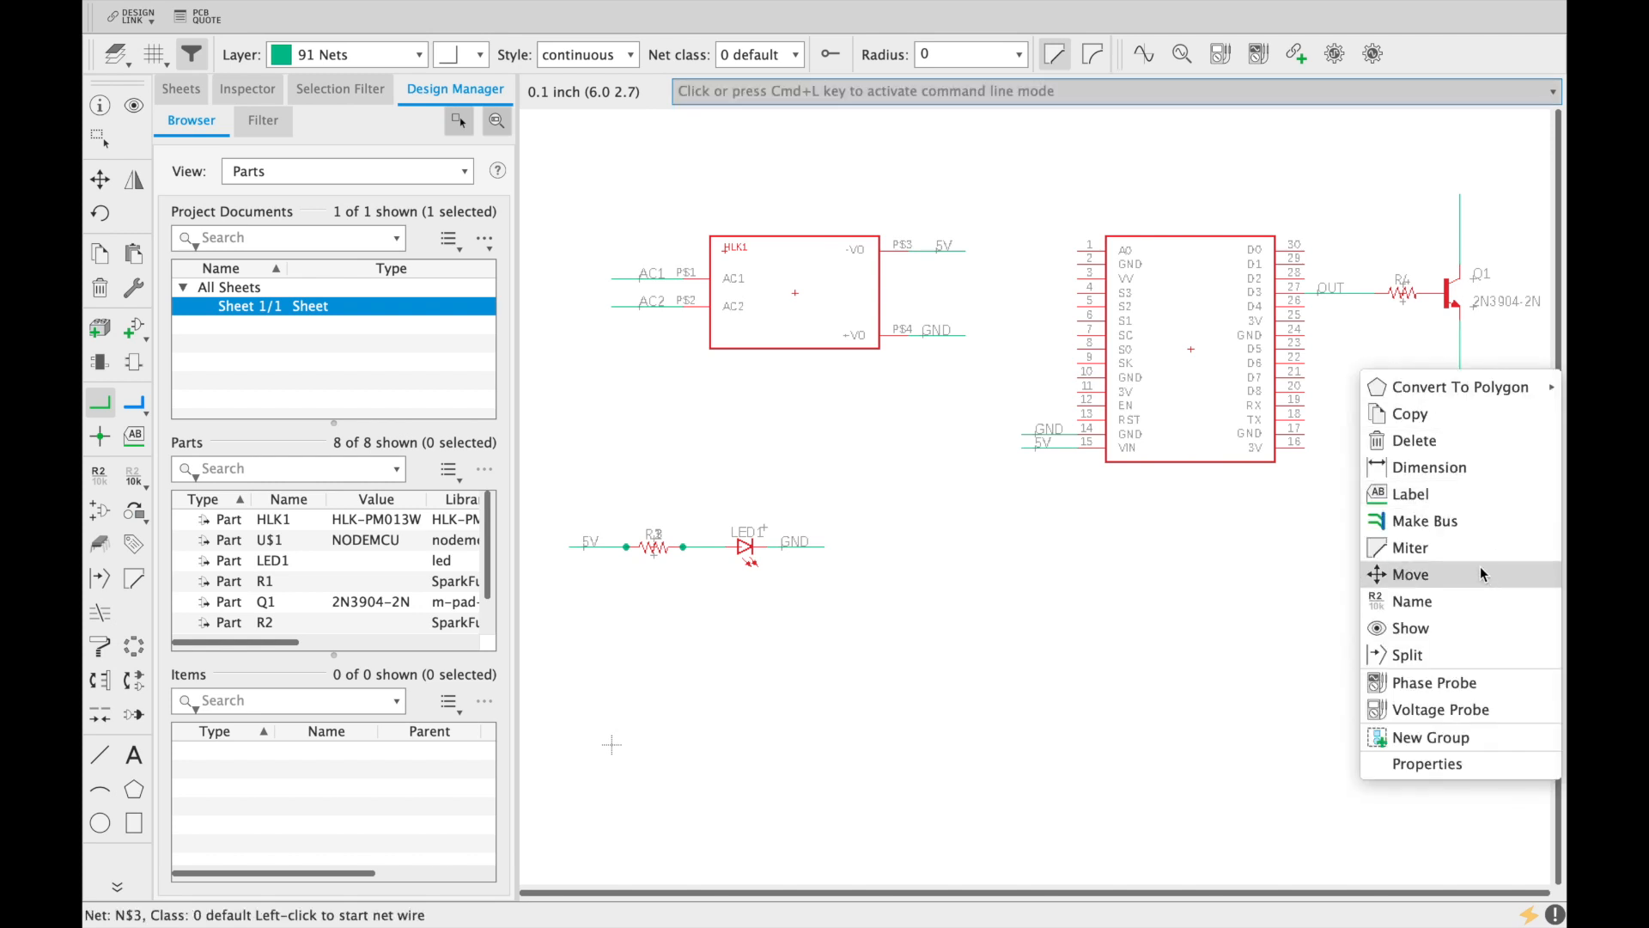
left_click(1466, 602)
key("BackSpace")
type("GND")
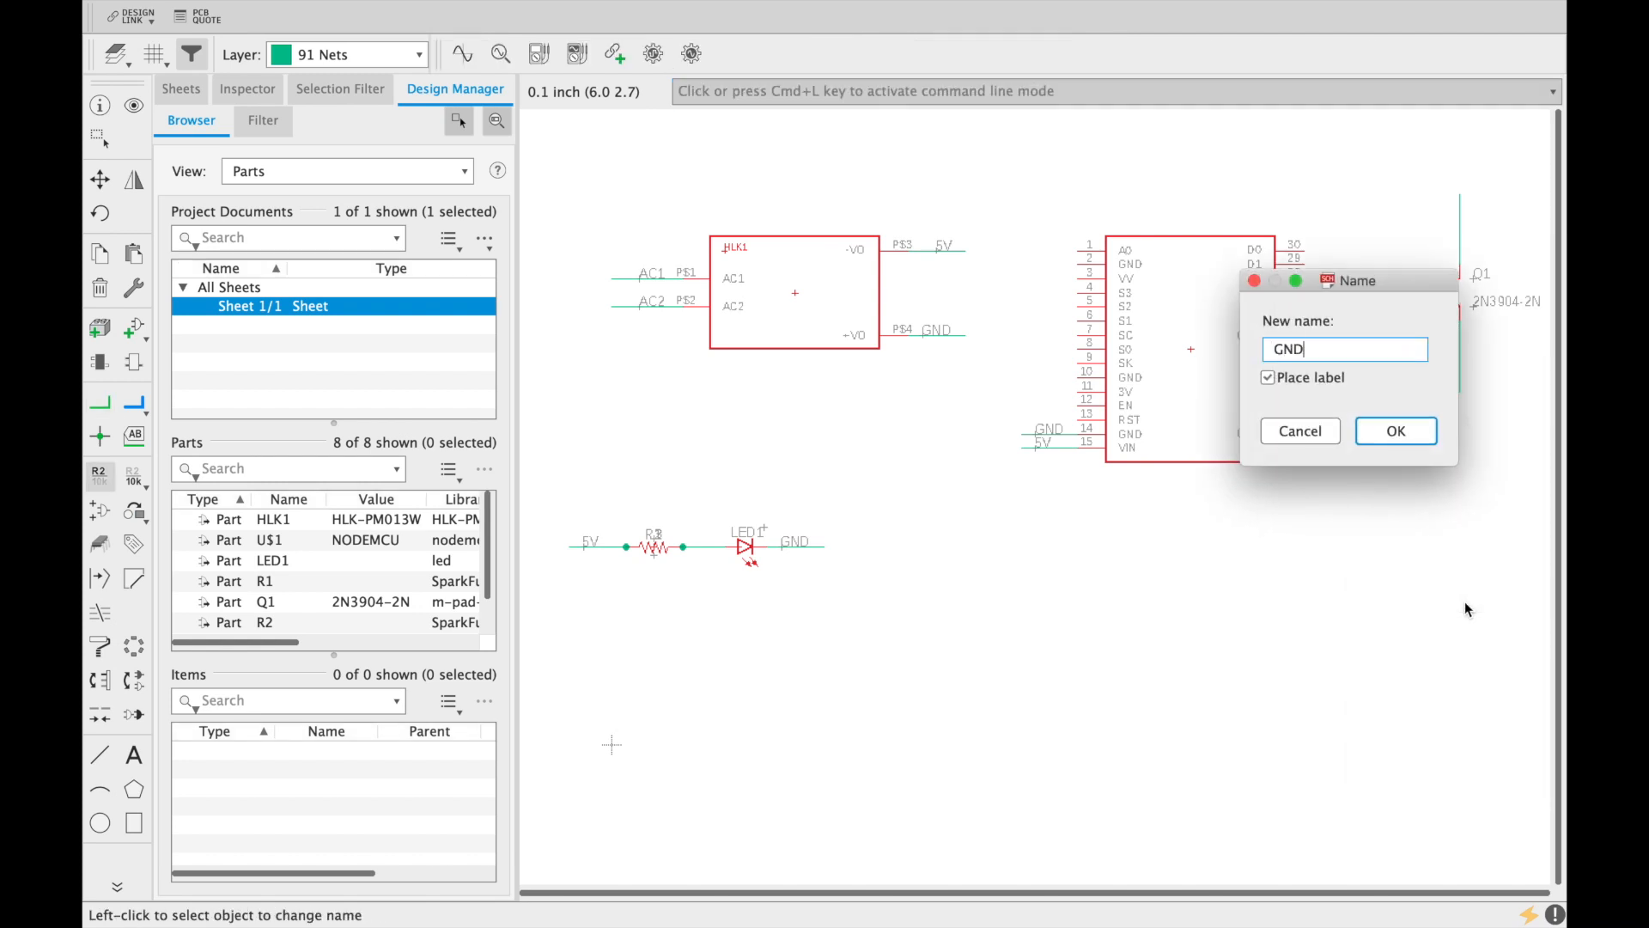
key("Return")
left_click(1454, 378)
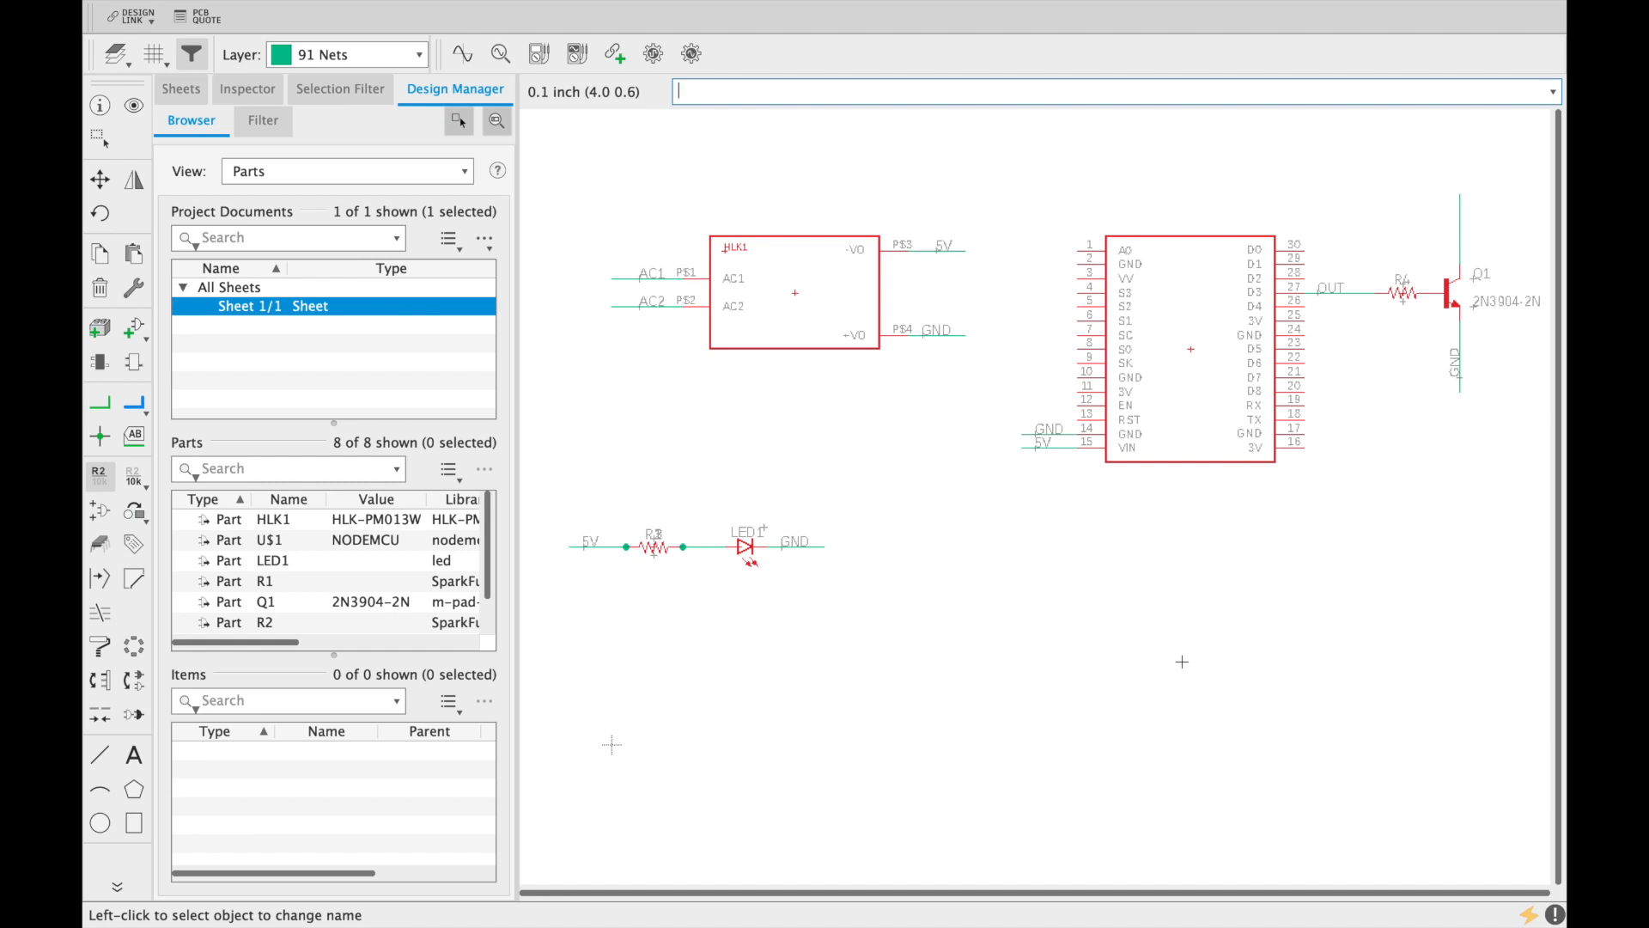
Step: Search the part library for RELAY
left_click(130, 345)
double_click(302, 646)
type("RE")
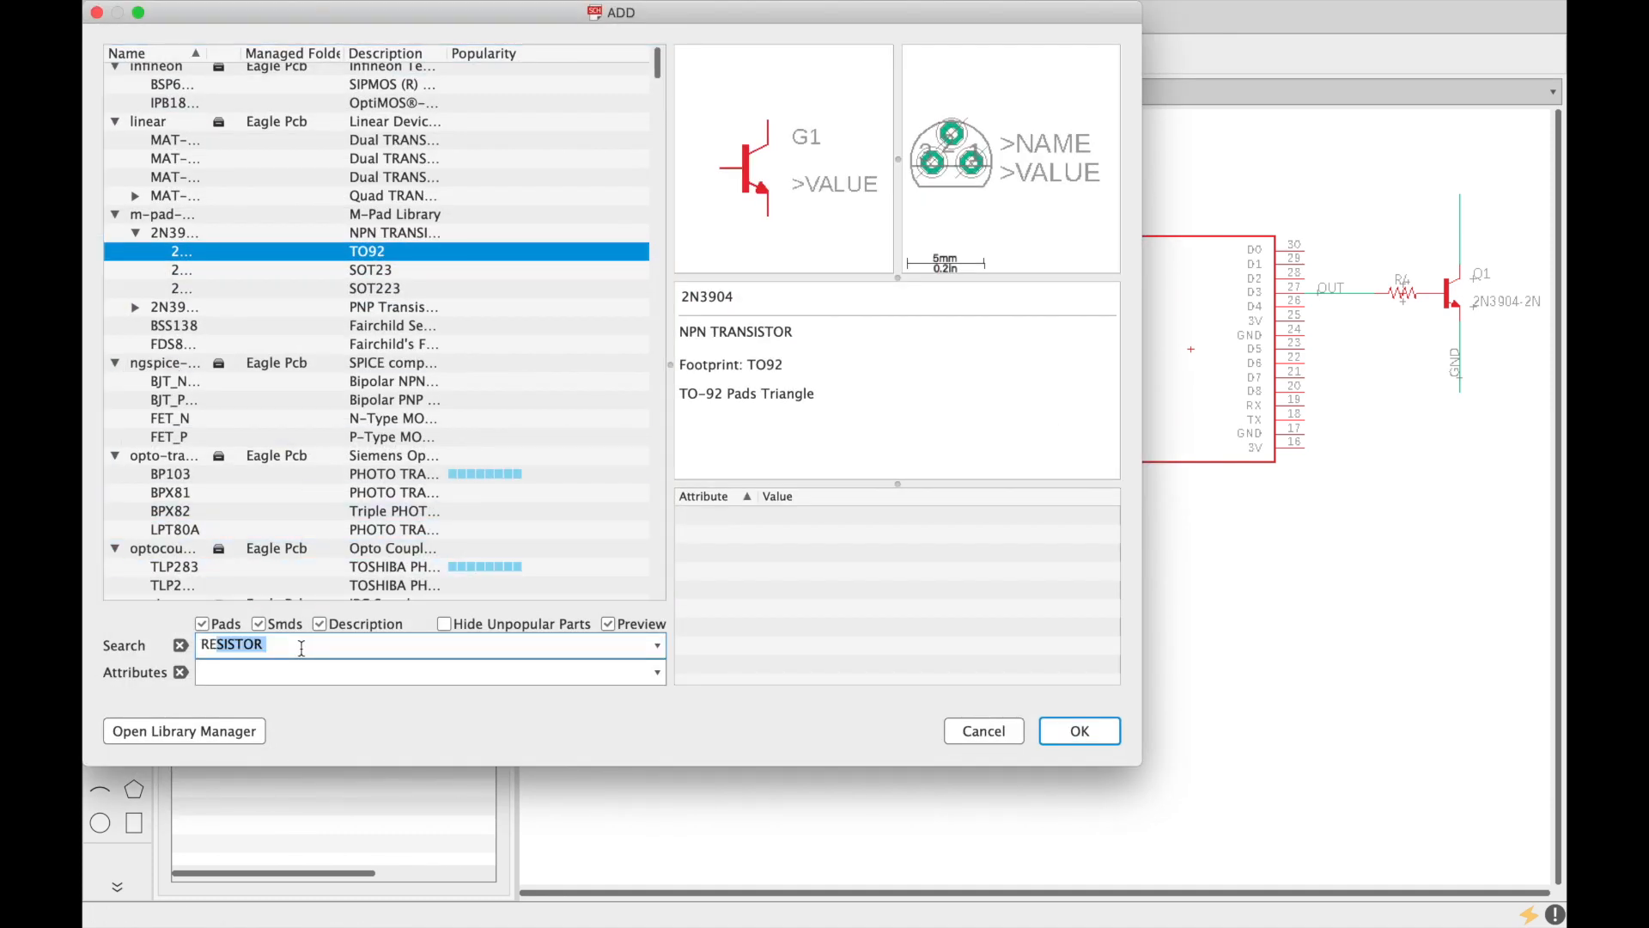
type("LAY")
key("Return")
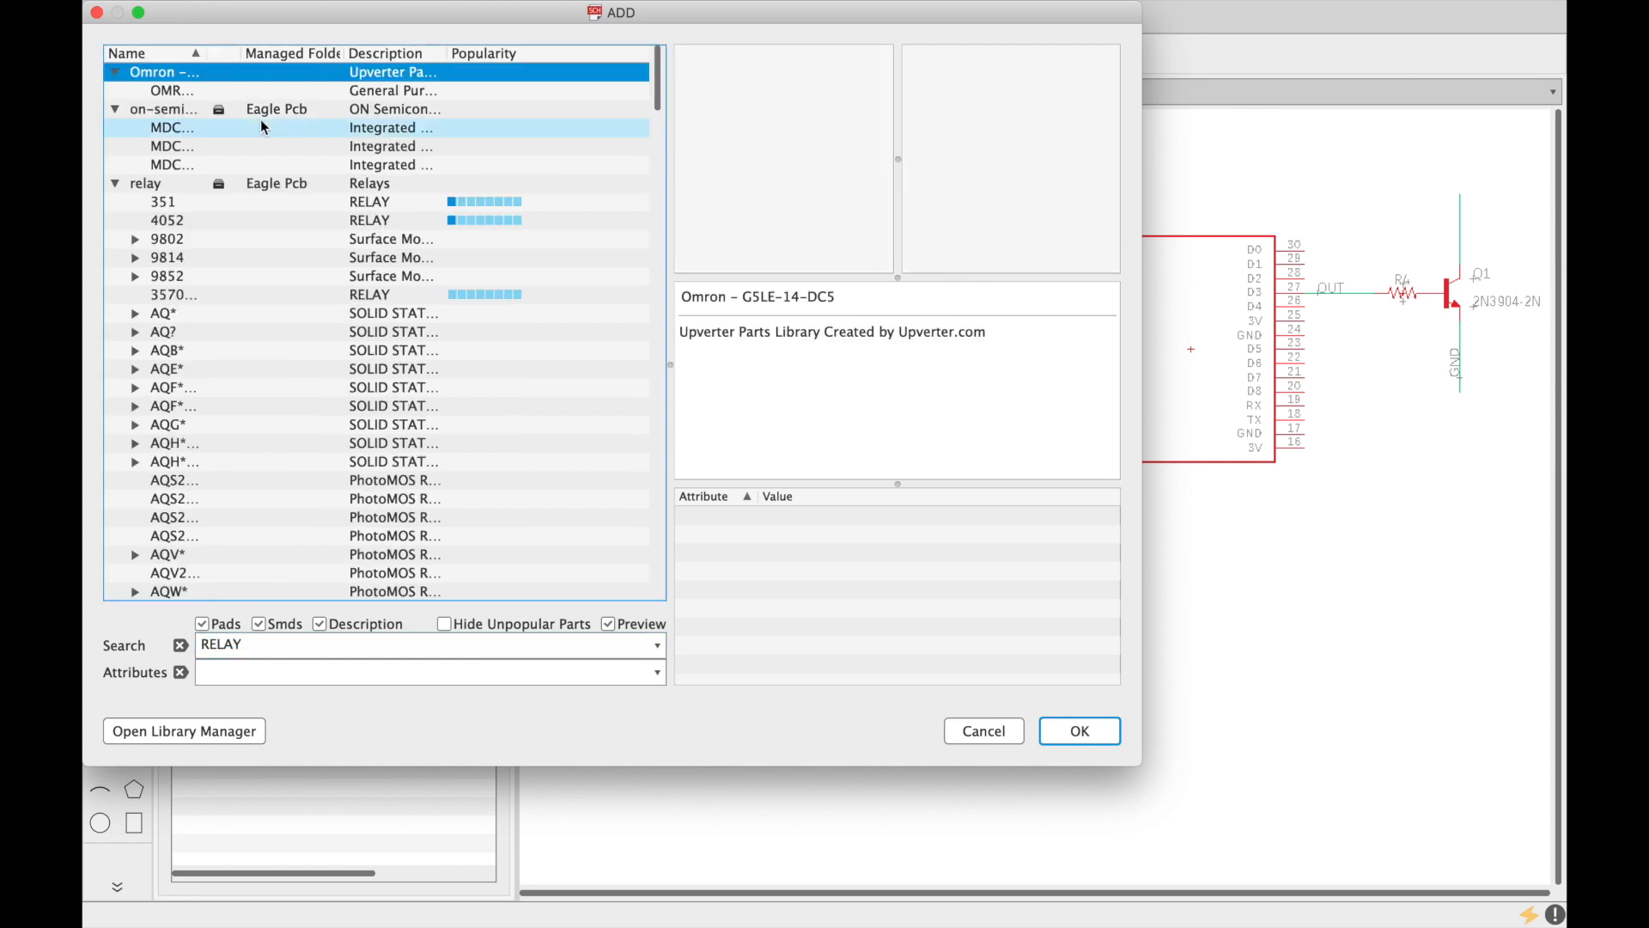
Step: Choose the OMRON_G5LE-14-DC5 relay and place it in vertical orientation below the NODEMCU
left_click(369, 146)
left_click(413, 93)
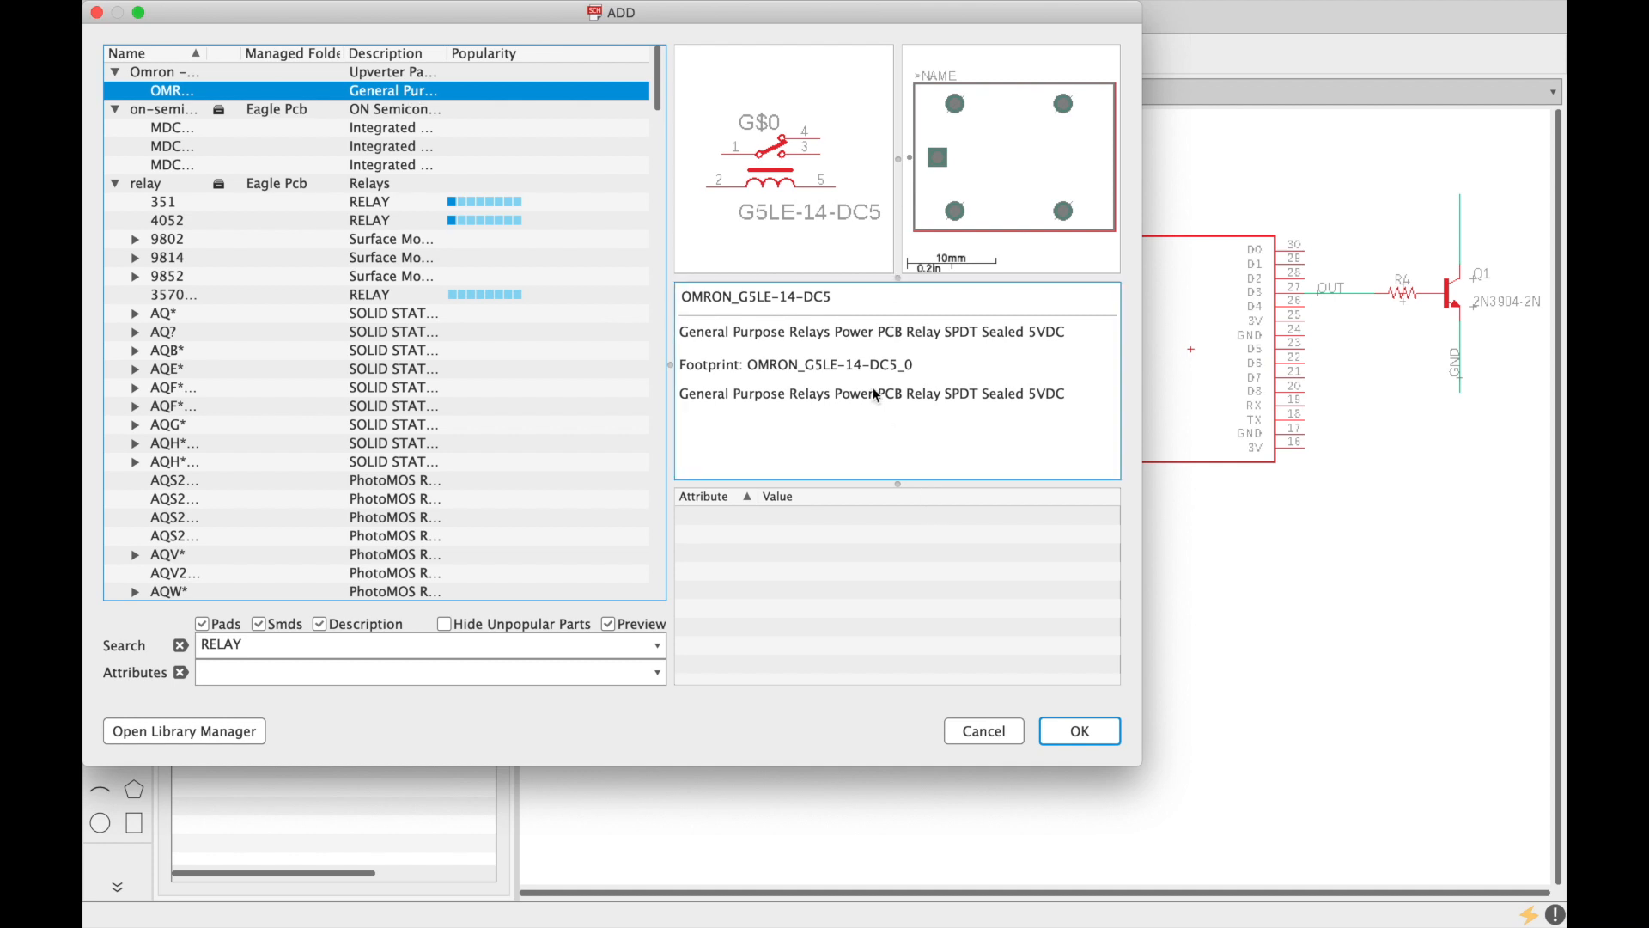
left_click(1075, 733)
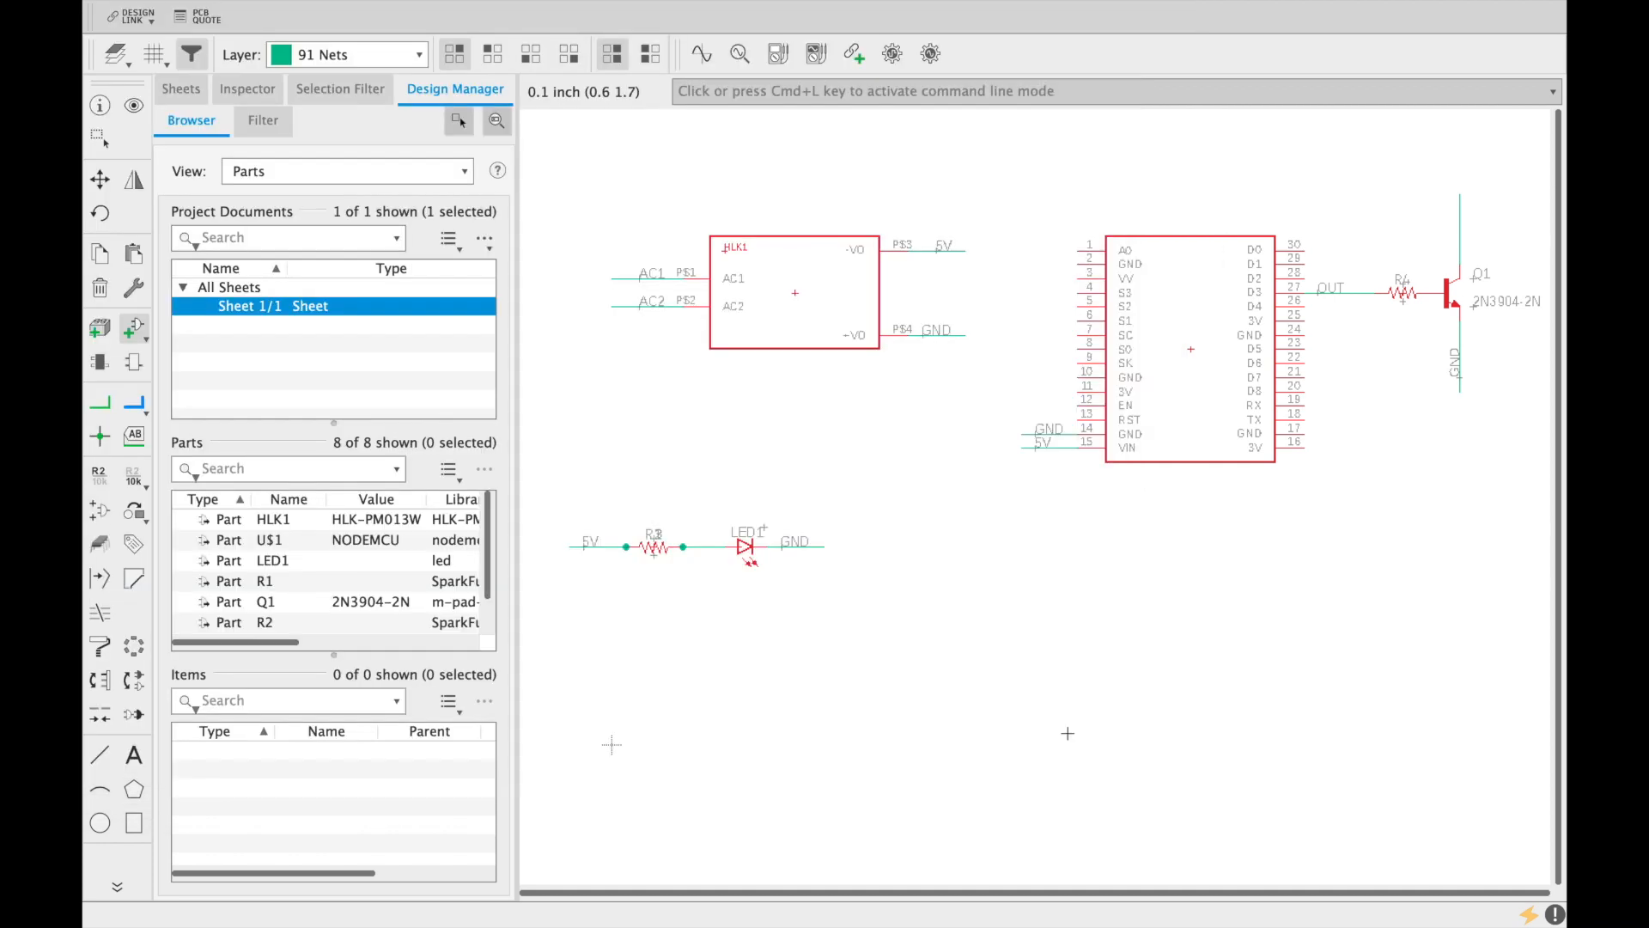
left_click(1232, 631)
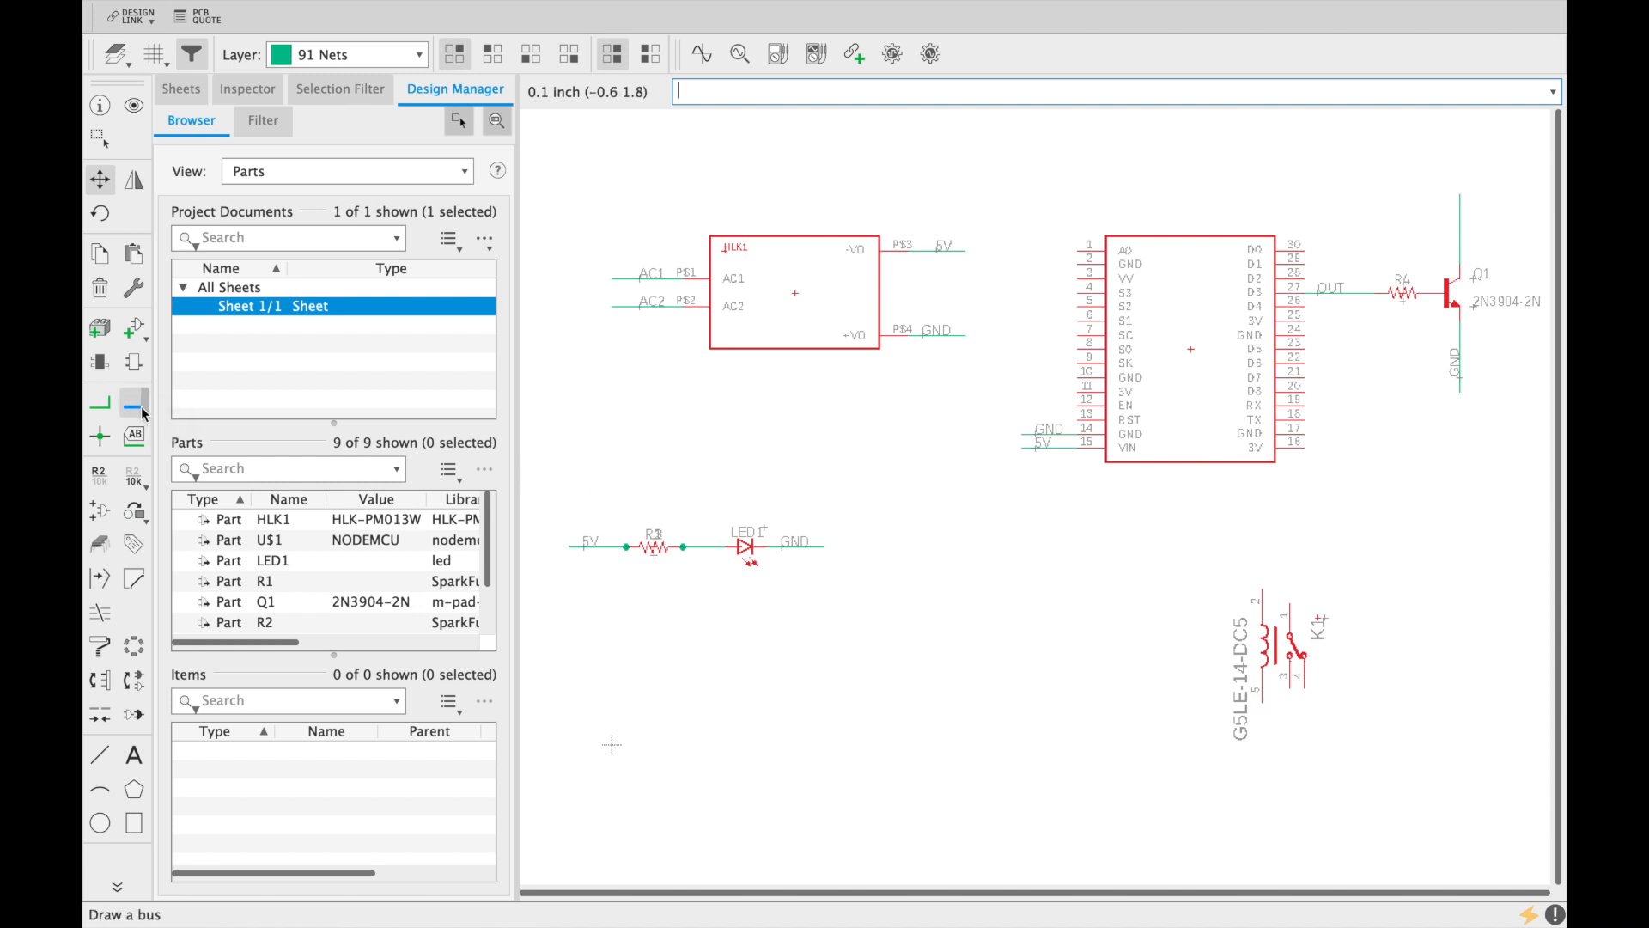
Step: Draw vertical net stubs running up from the relay's coil pin 2 and down from its coil pin 5
left_click(102, 412)
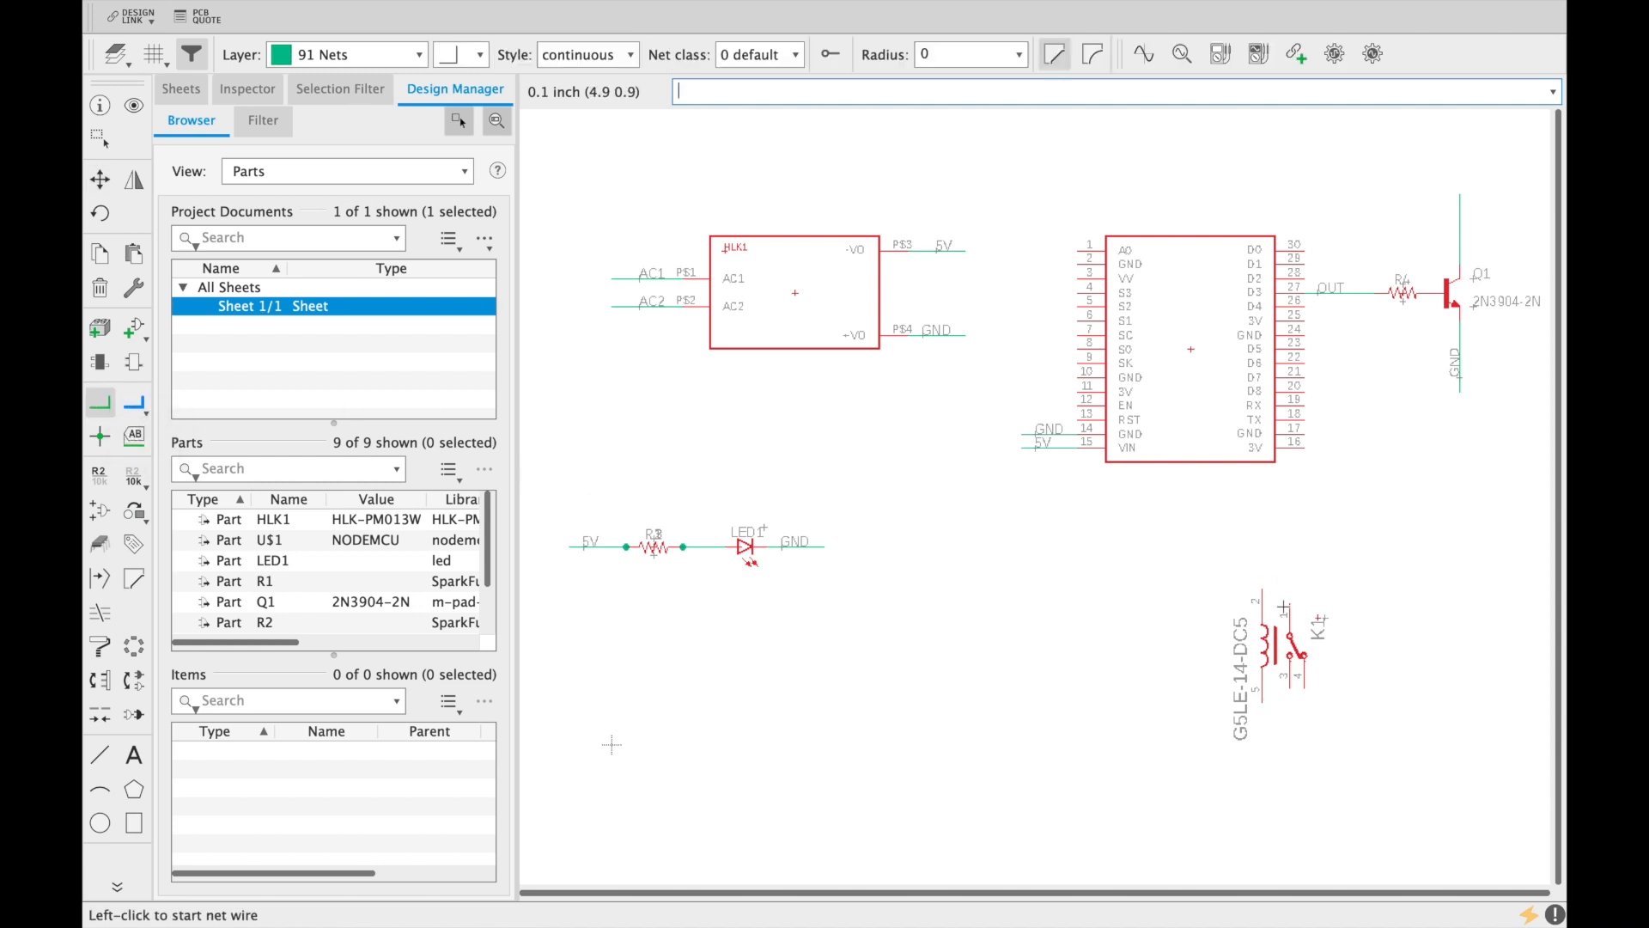
left_click(1262, 590)
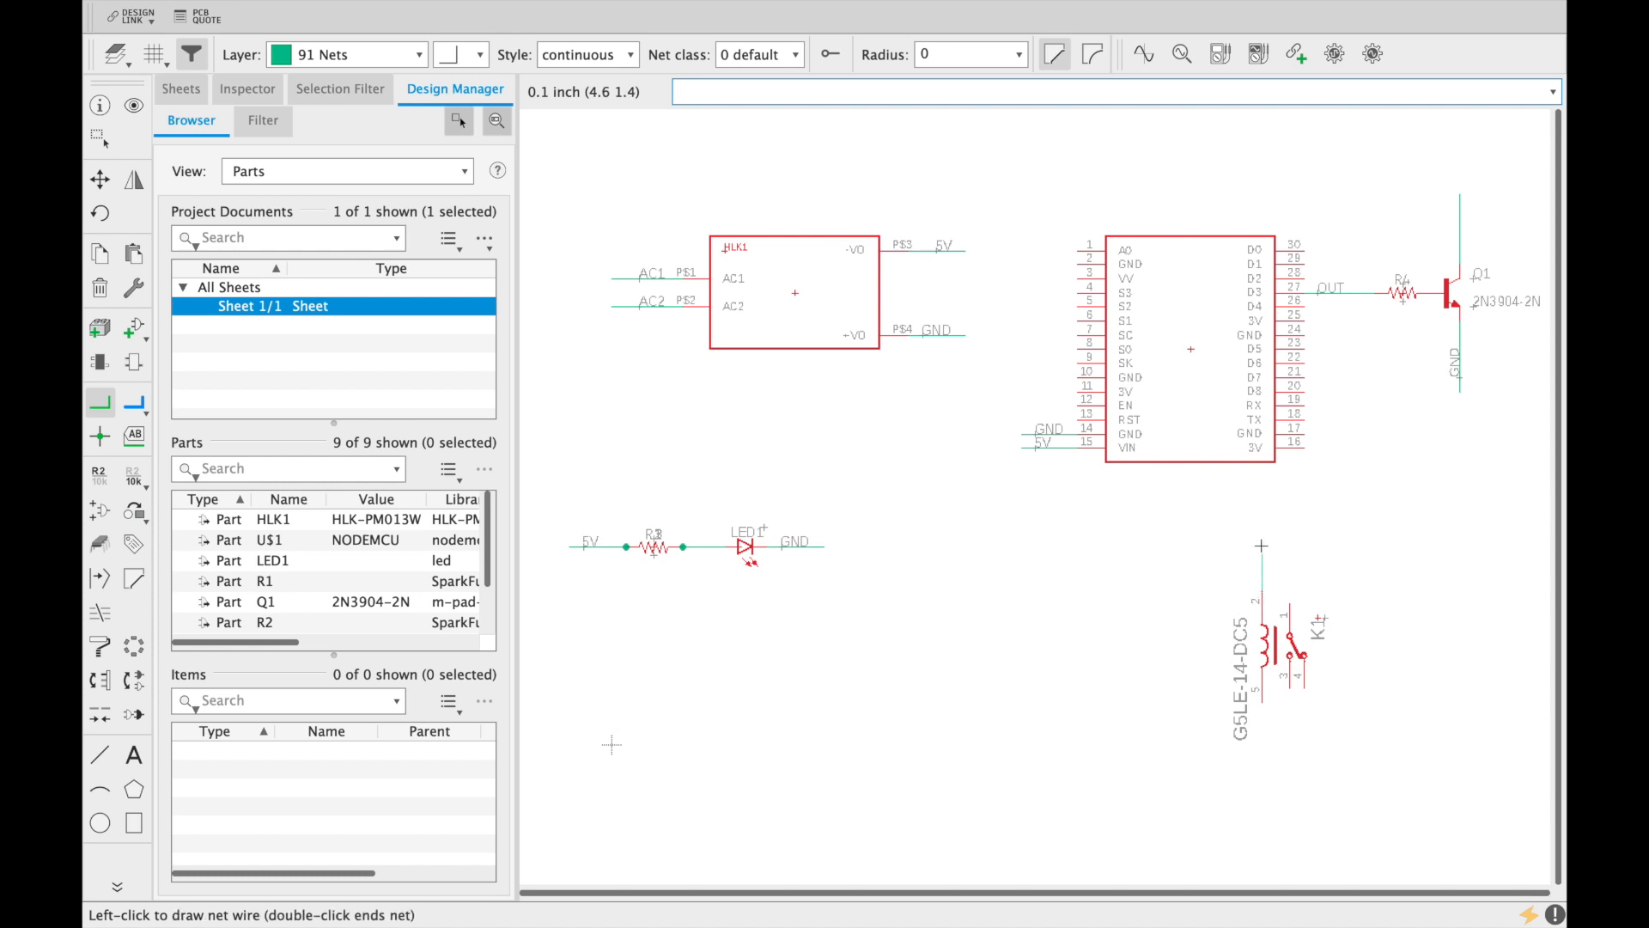
key("Escape")
left_click(1262, 589)
left_click(1262, 549)
key("Escape")
left_click(1262, 703)
left_click(1262, 759)
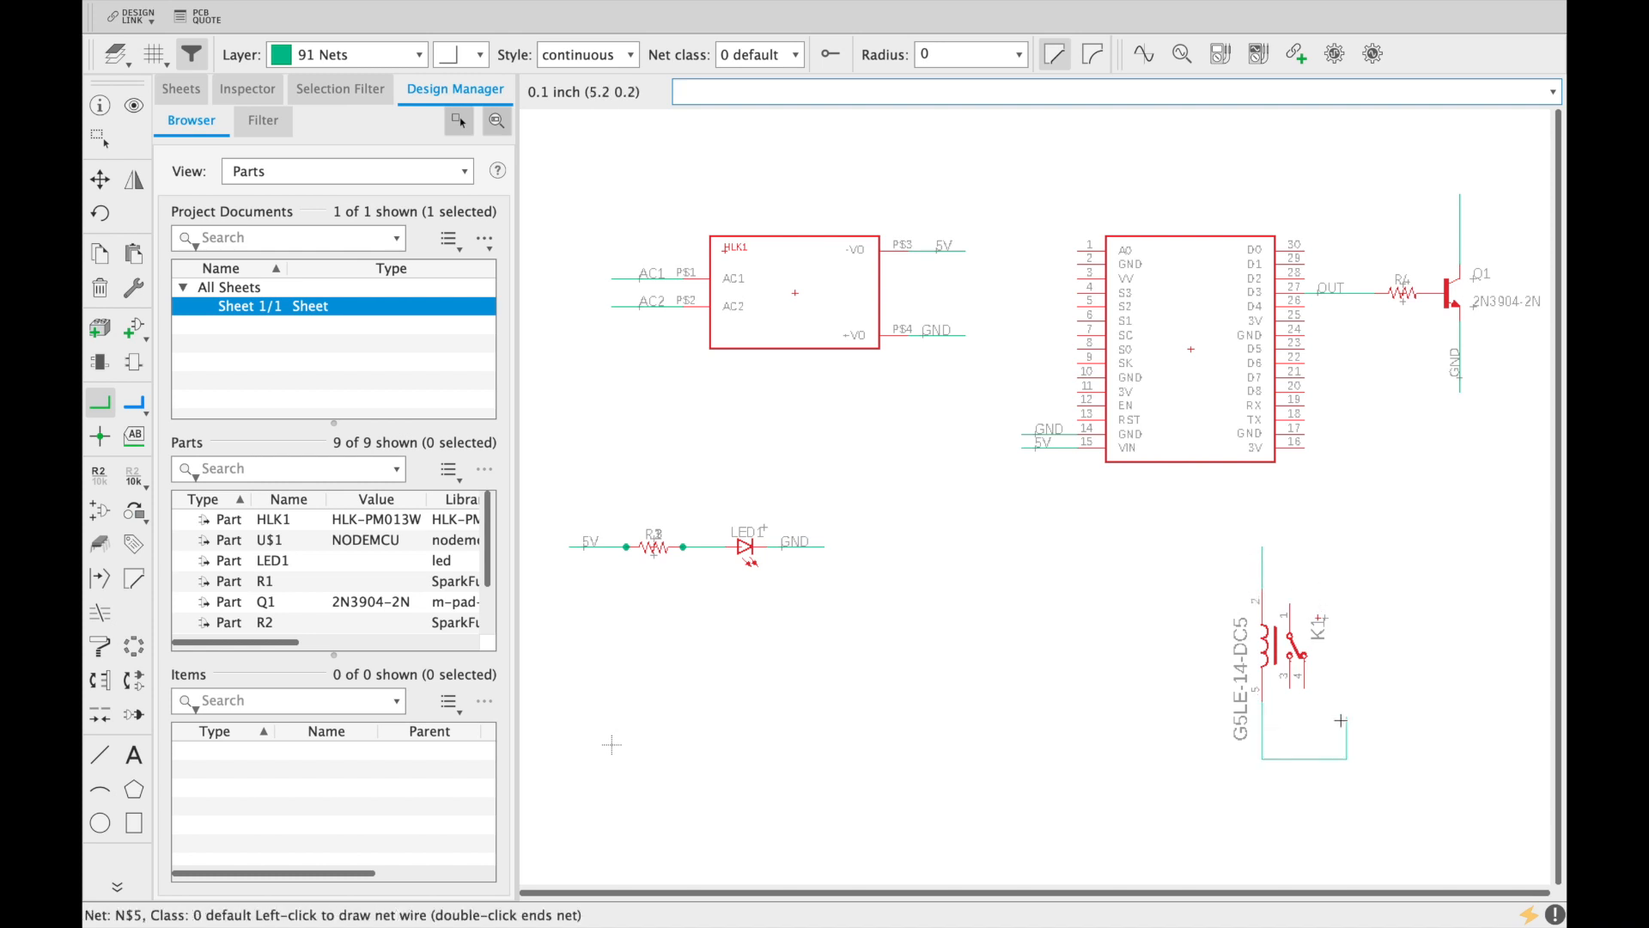
key("Escape")
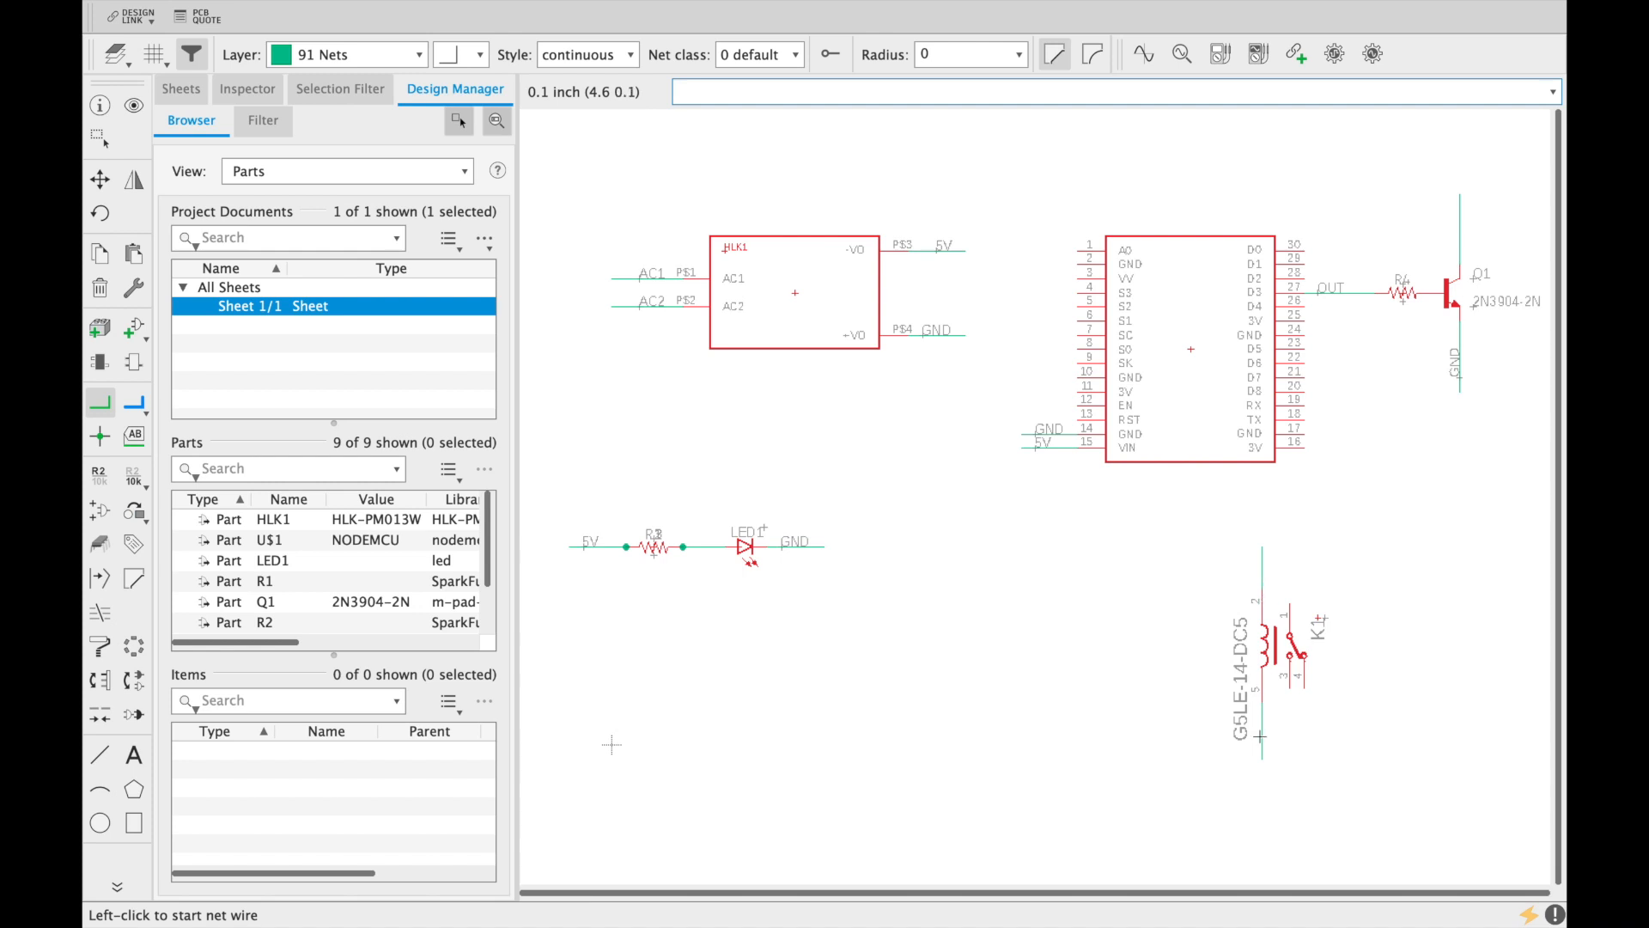
Step: Name the net above the relay coil 5V and place its label
right_click(1263, 572)
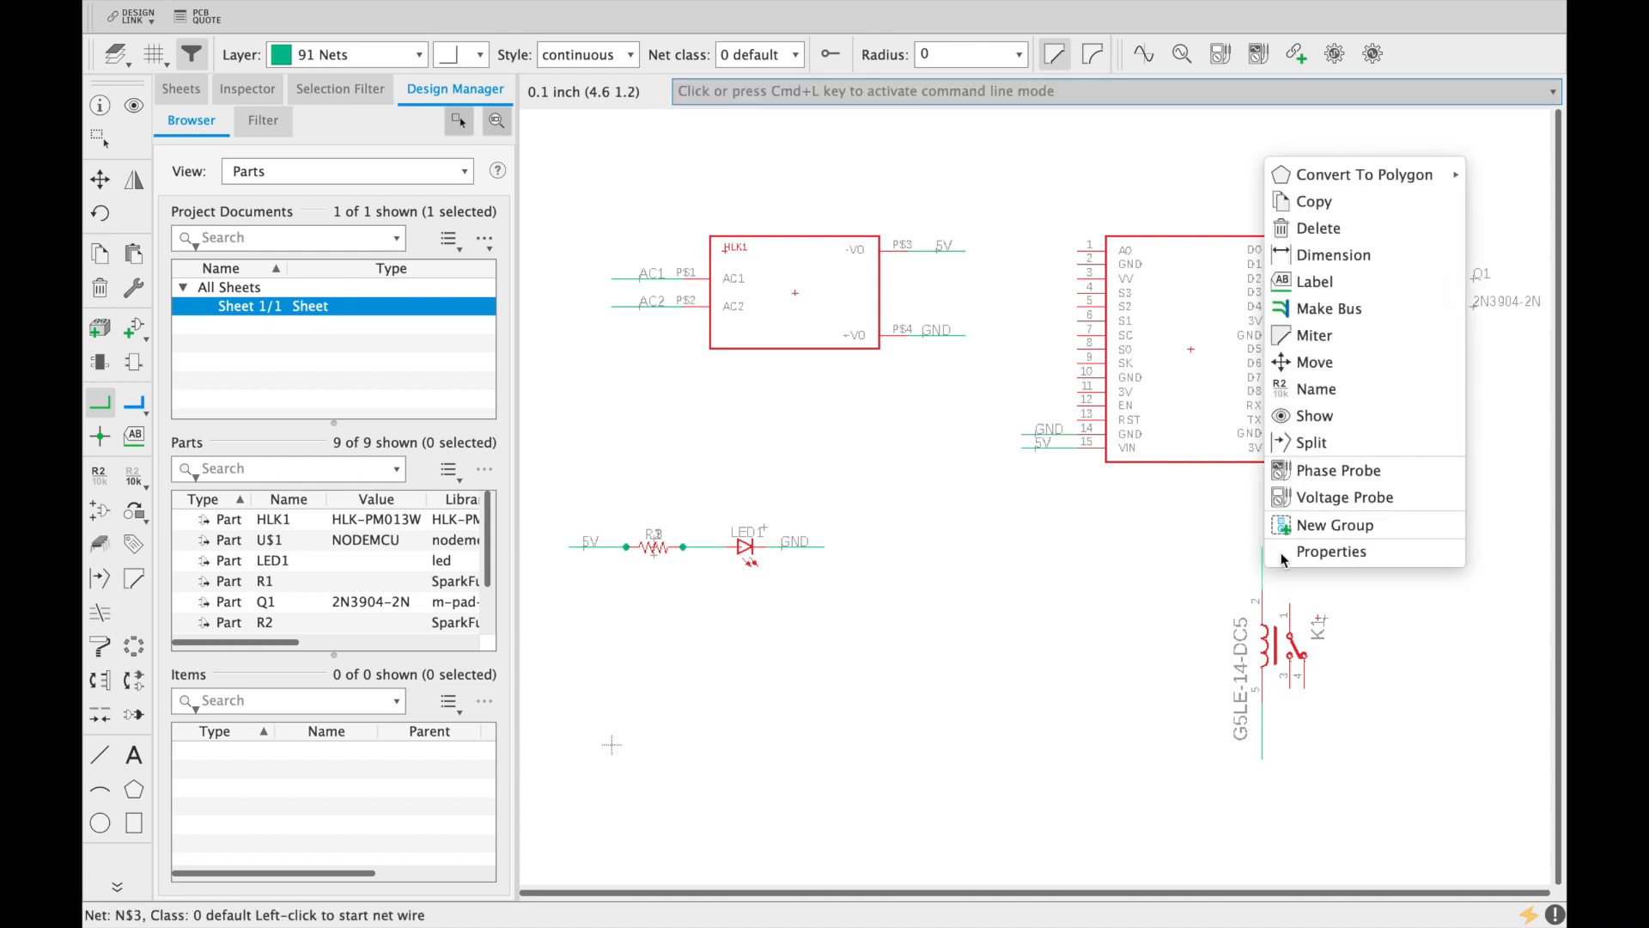
left_click(1347, 389)
key("BackSpace")
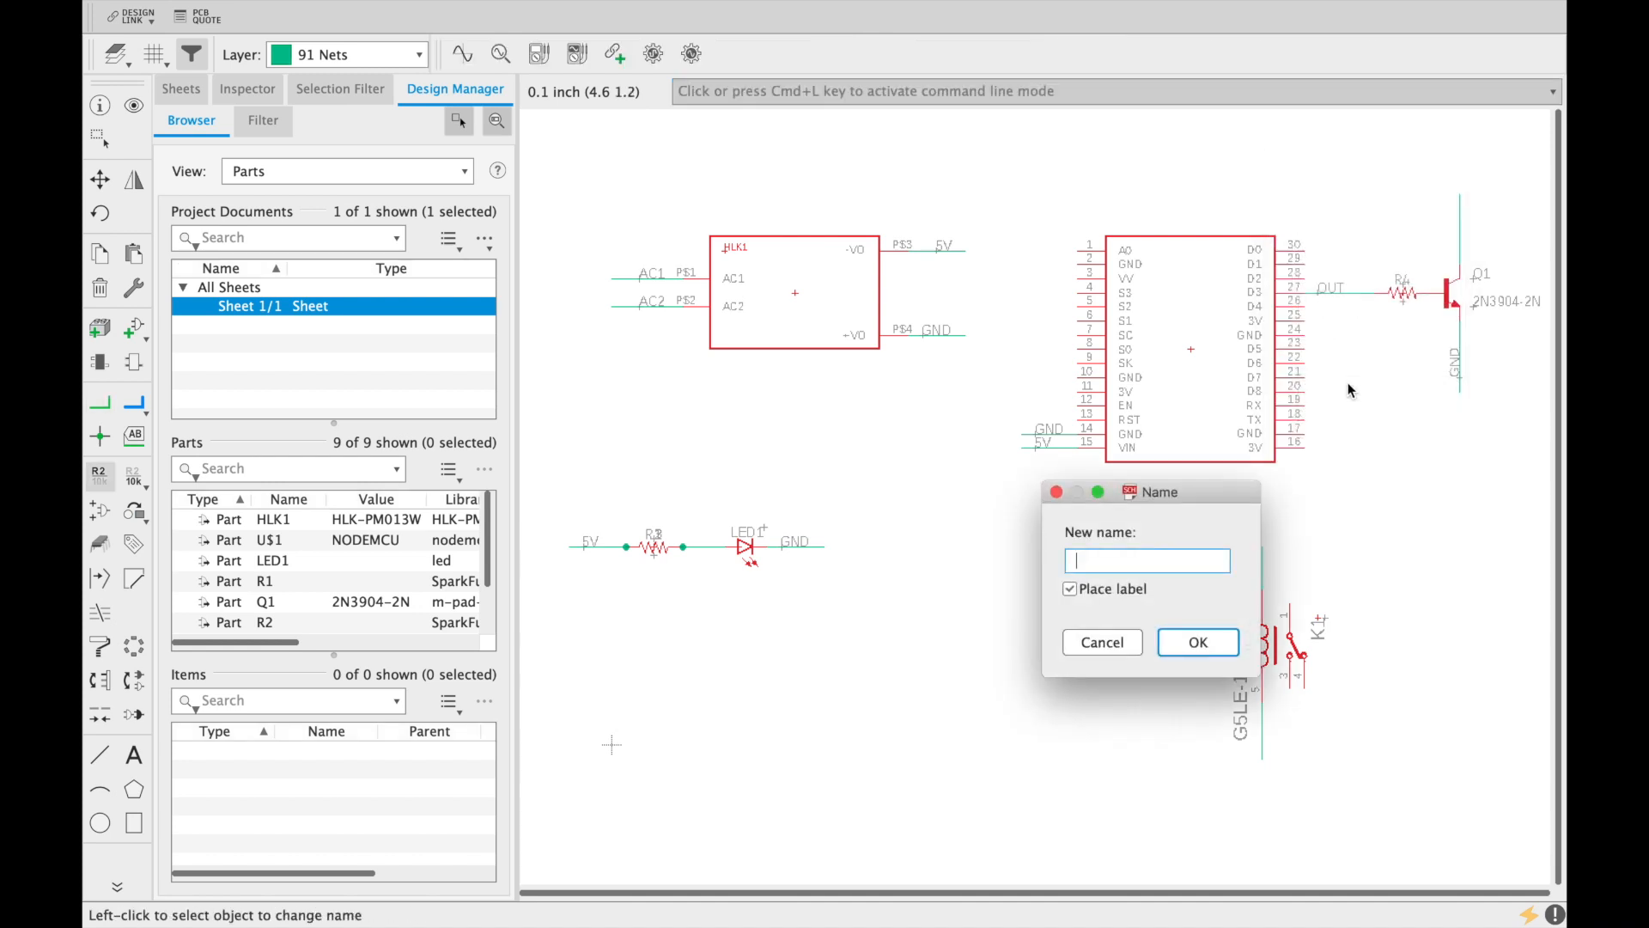
type("5V")
key("Return")
key("Return")
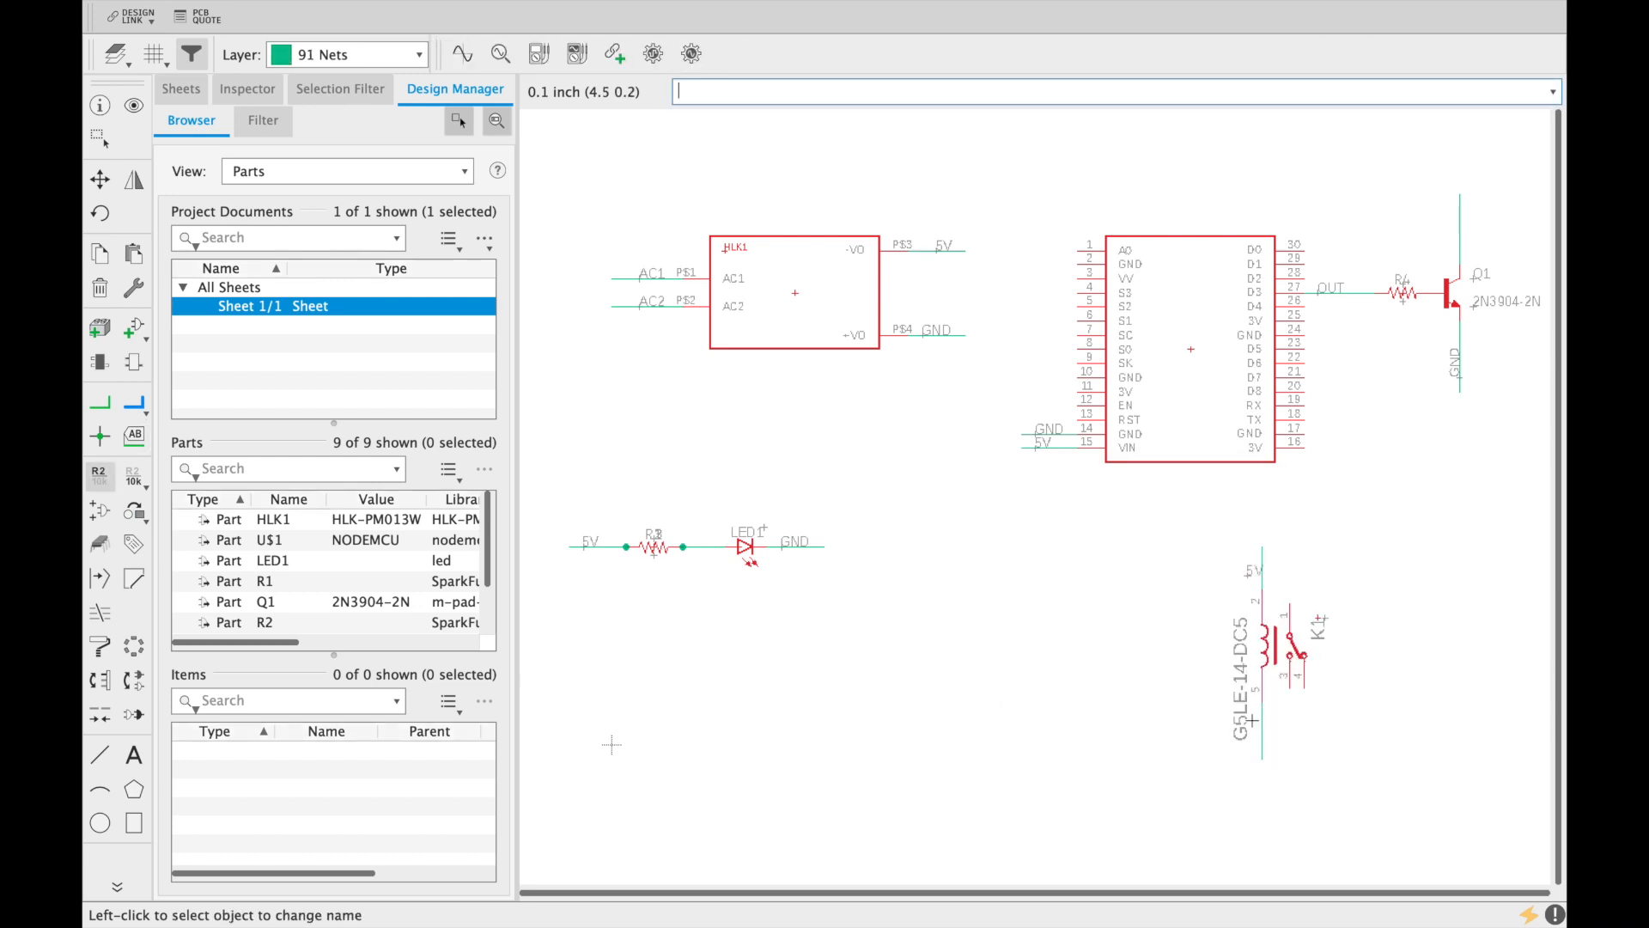
Step: Name the net above the transistor's collector SIG and place its label beside the wire
right_click(1461, 236)
left_click(1469, 487)
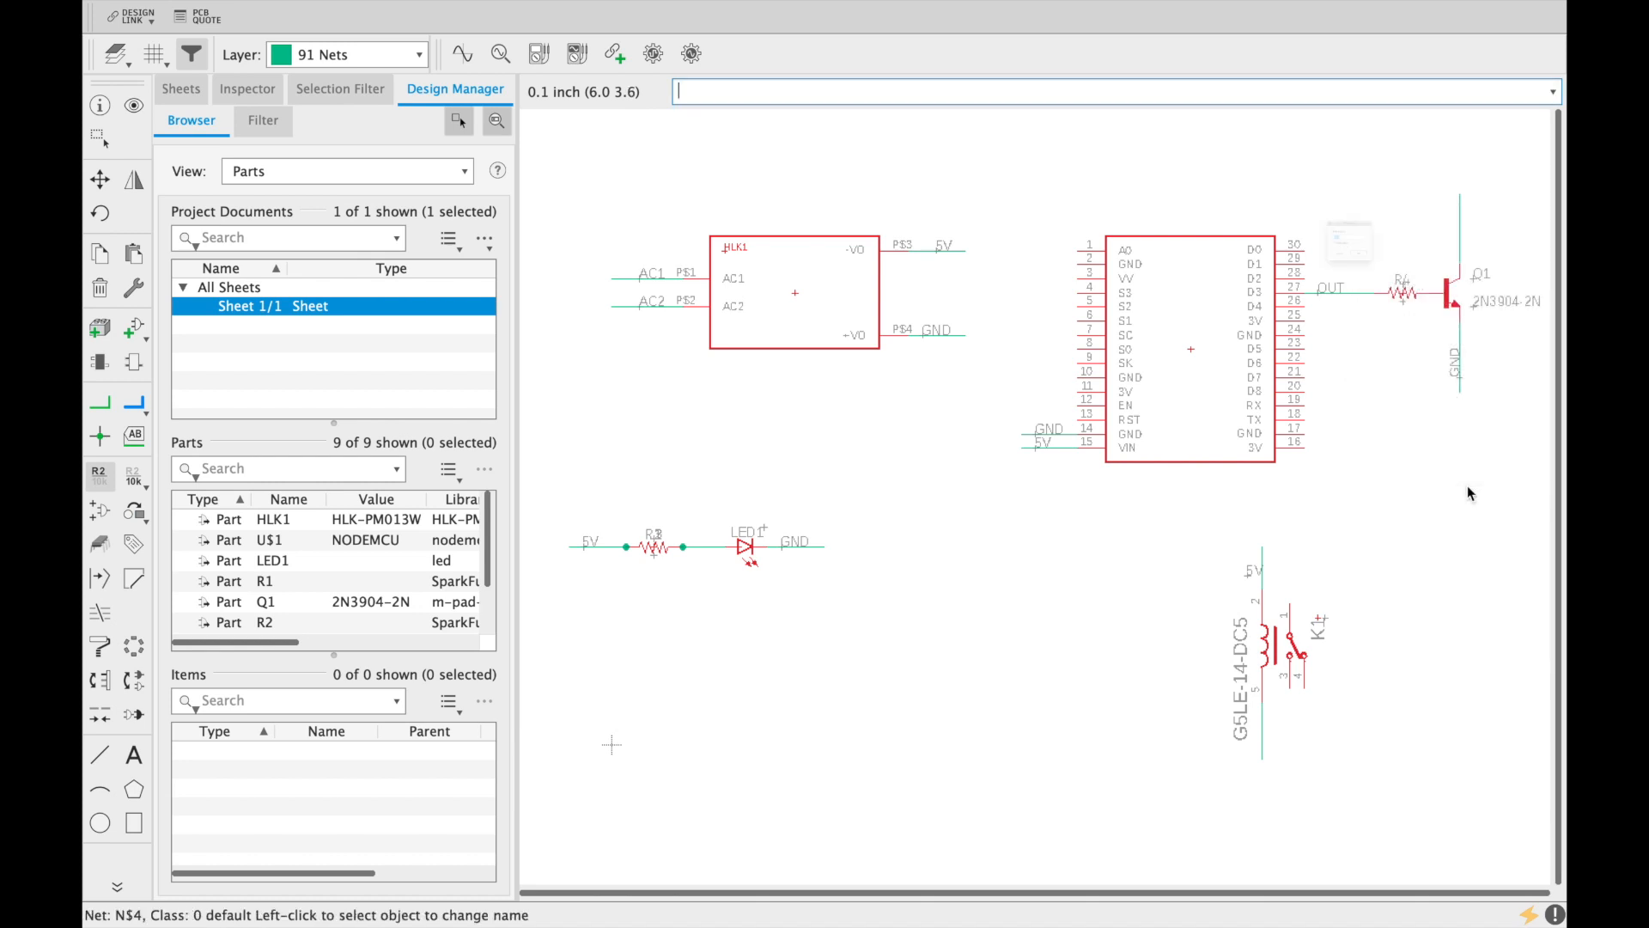
type("SIG")
left_click(1394, 304)
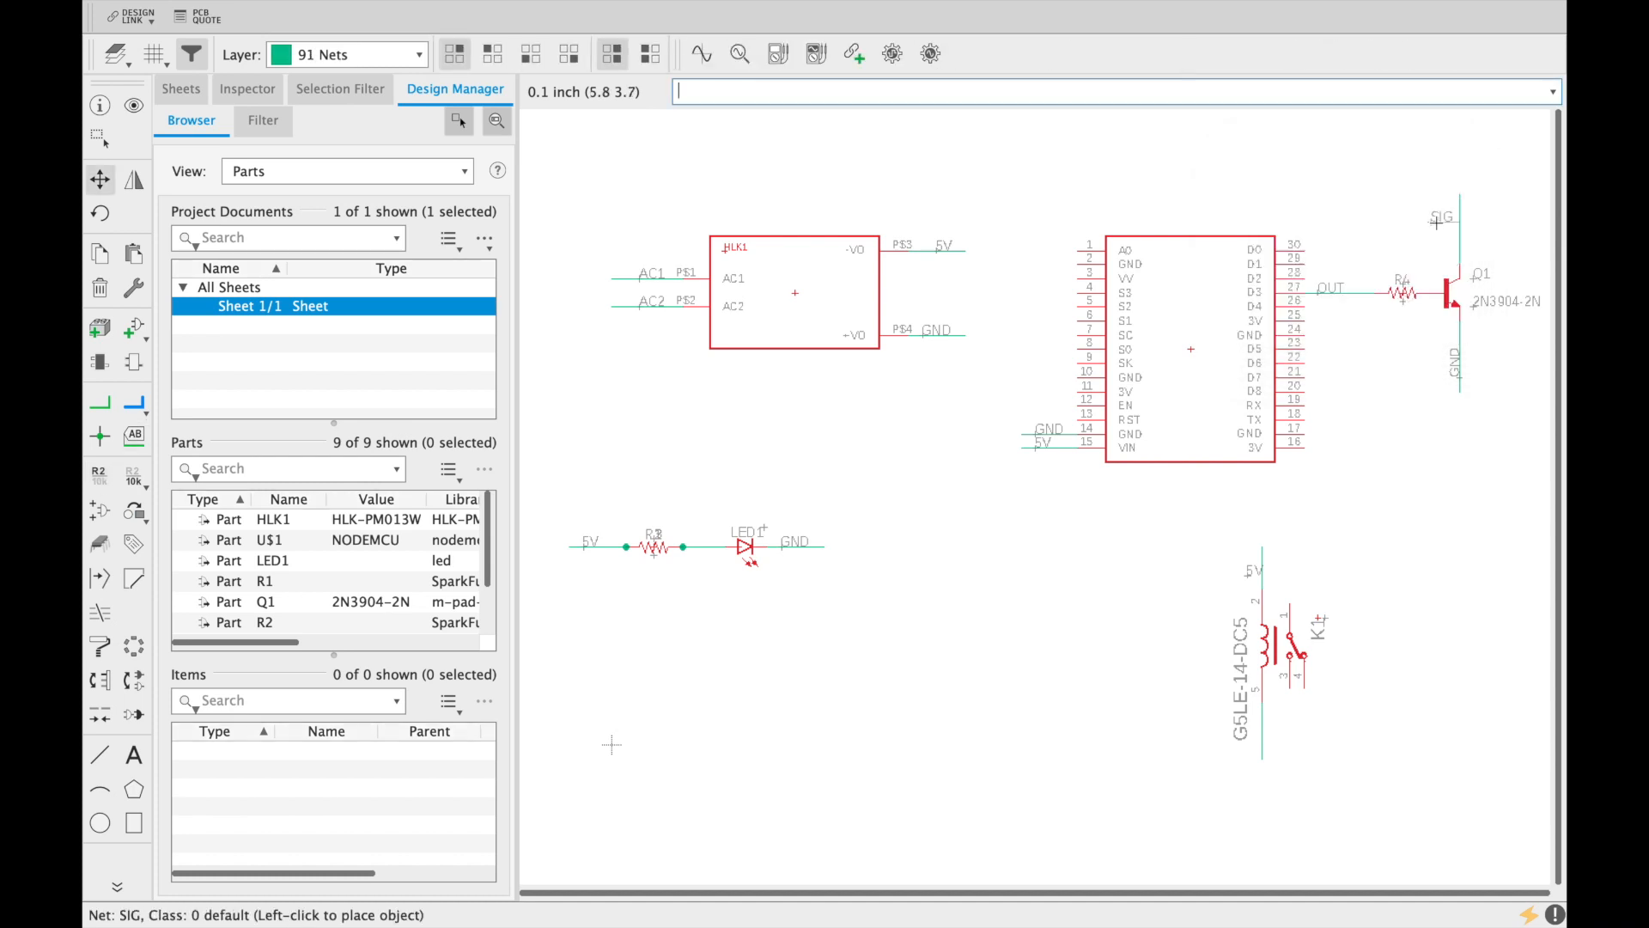
left_click(1432, 235)
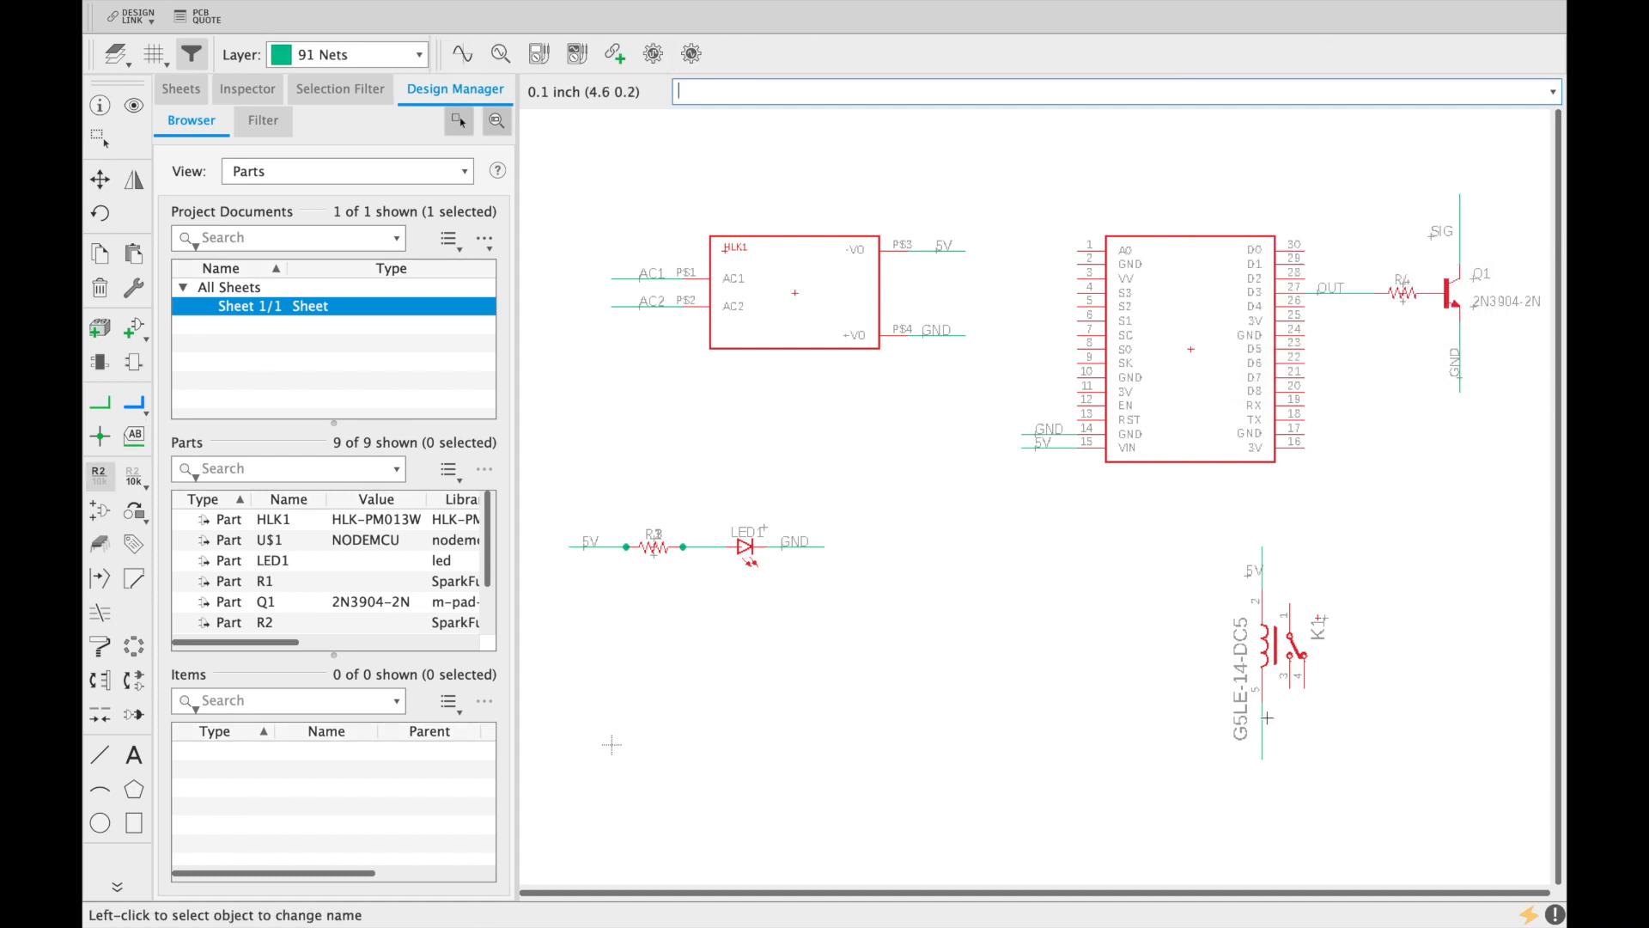
Step: Name the net below the relay coil SIG and place its label
left_click(1264, 719)
type("SIG")
left_click(1200, 803)
Step: Search the part library for 2 PIN CONNECTOR
left_click(135, 330)
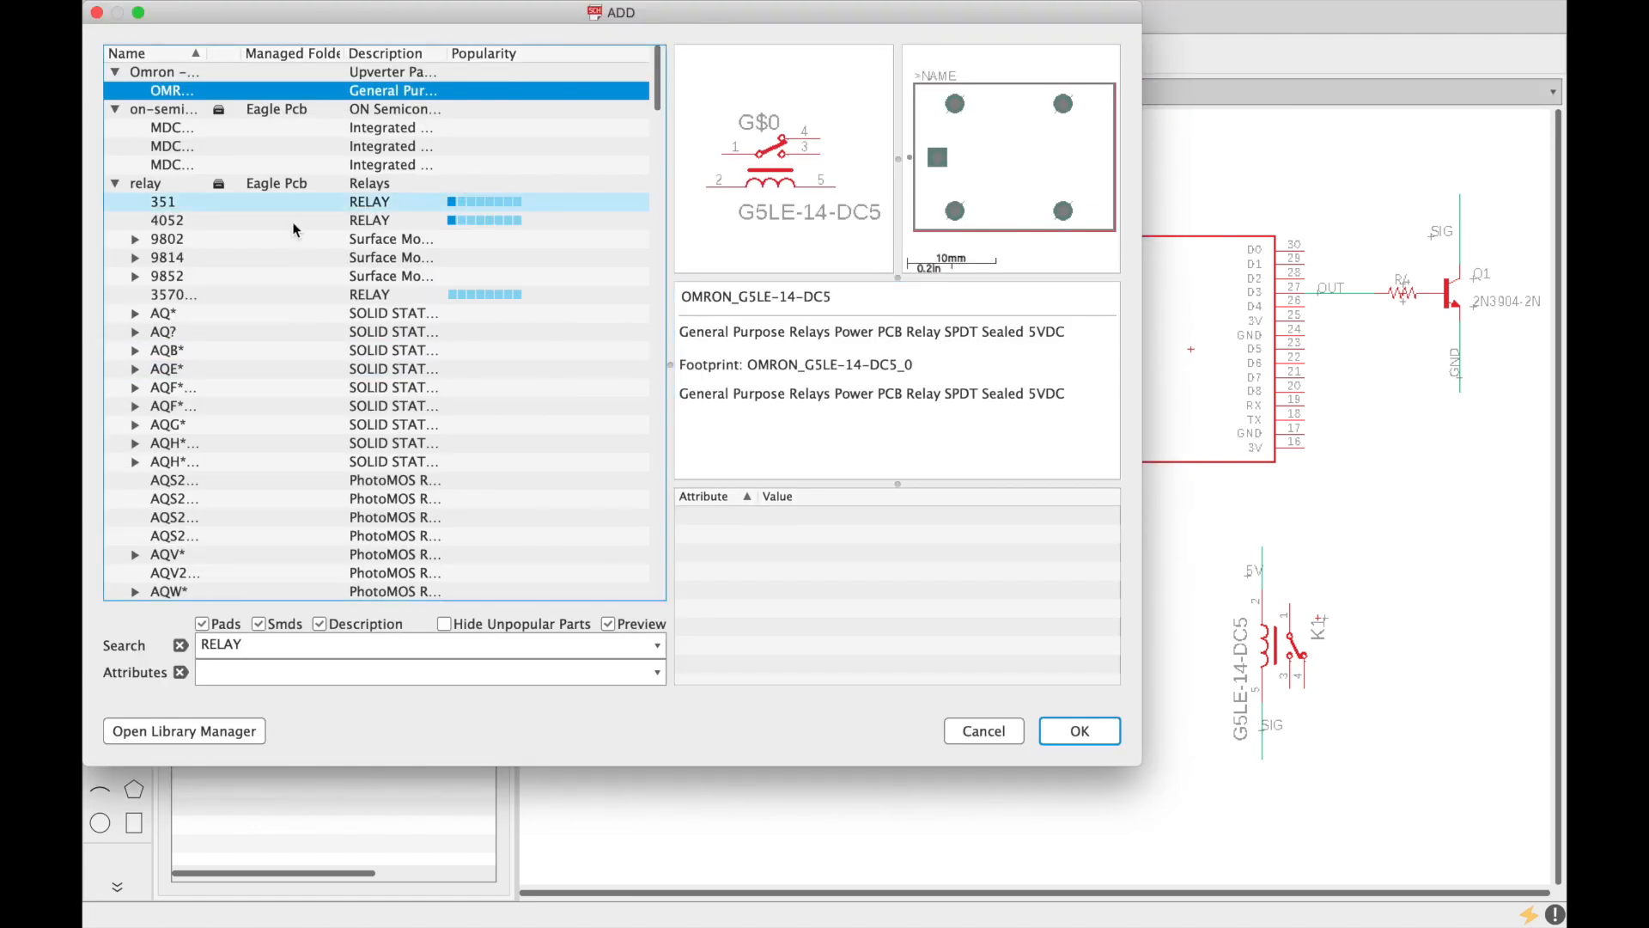
left_click(318, 653)
key("super+a")
key("BackSpace")
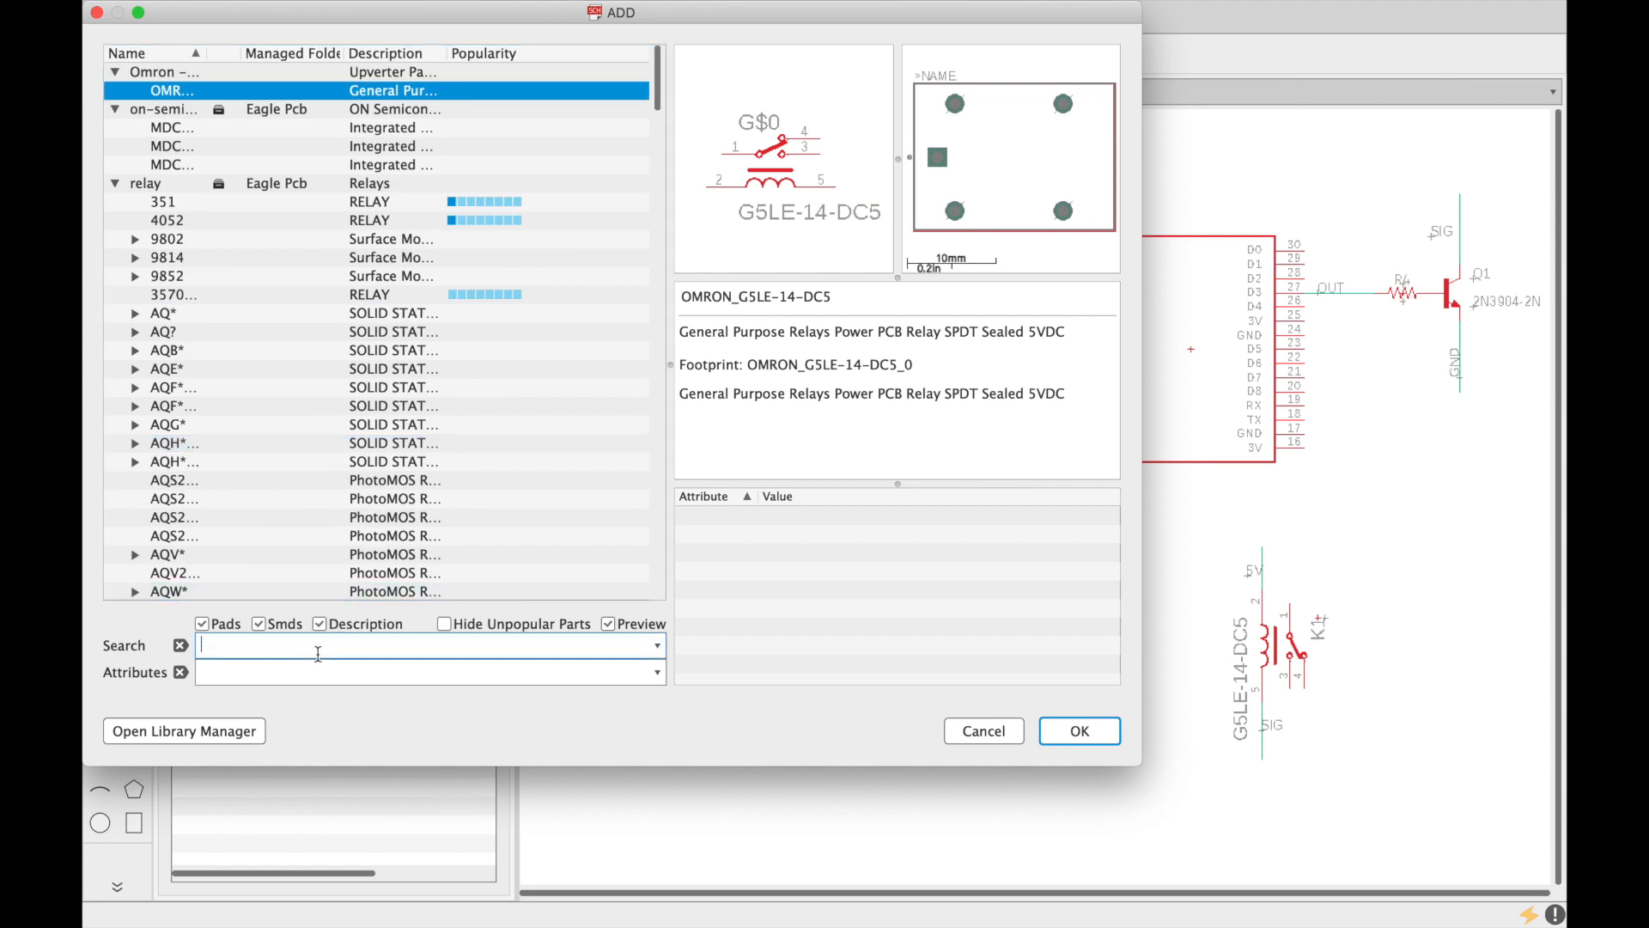
type("2 PIN CONNECTOR")
key("Return")
Step: Compare the CONN_02 footprints, choose CONN_02PTH3 and place it to the left of the supply module's AC nets
left_click(234, 116)
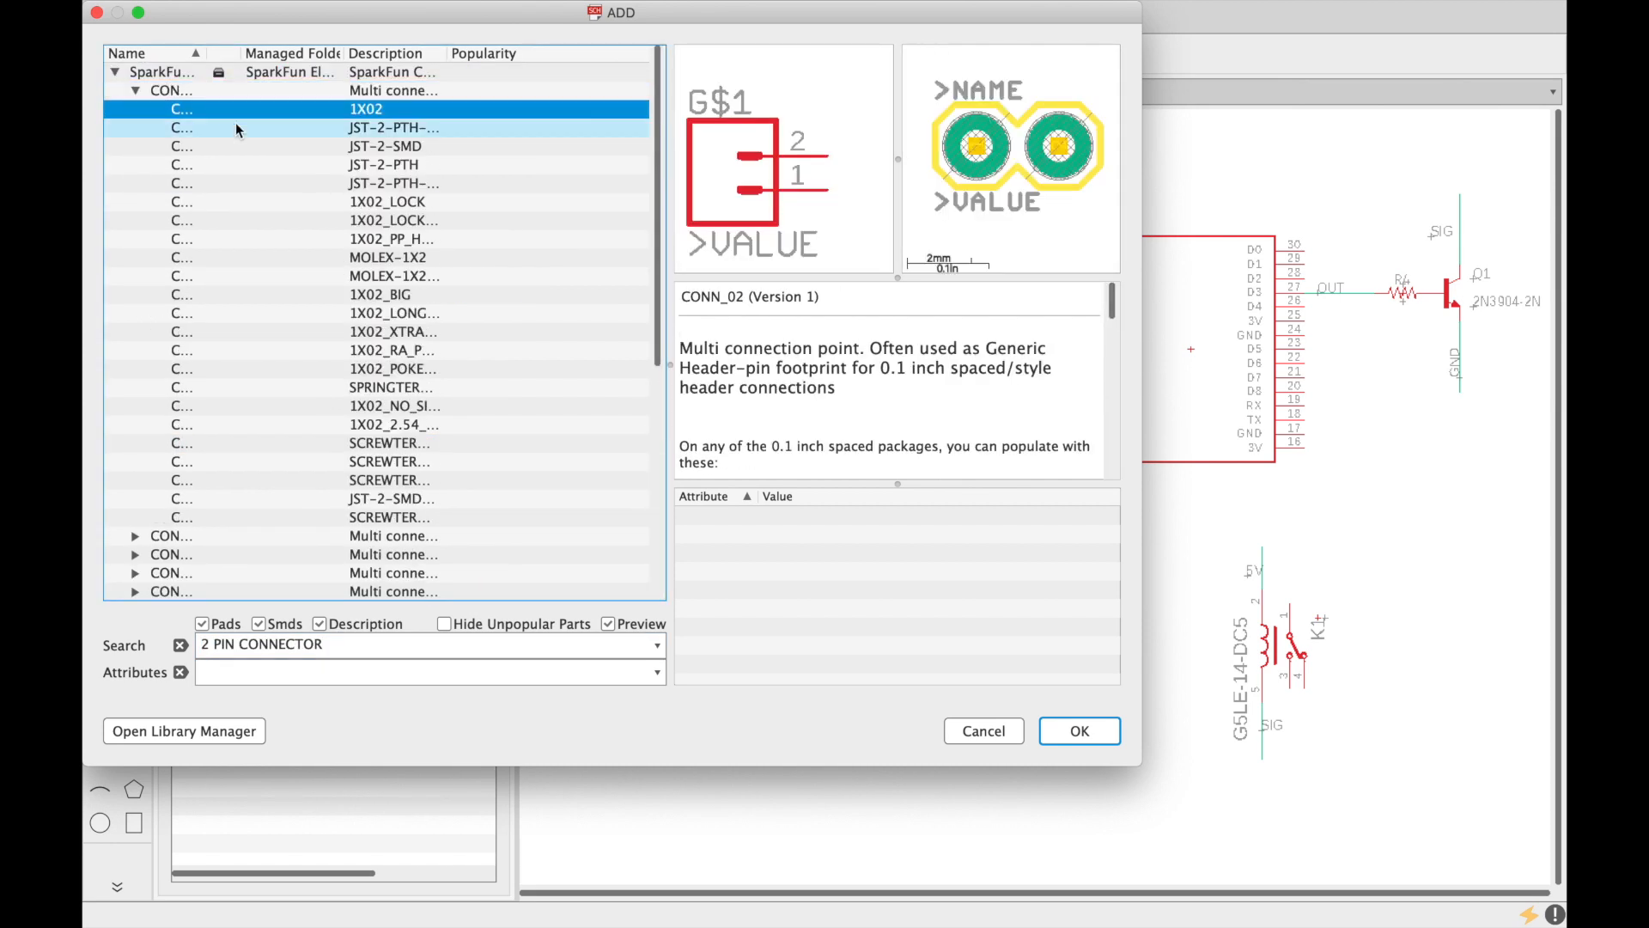
left_click(265, 129)
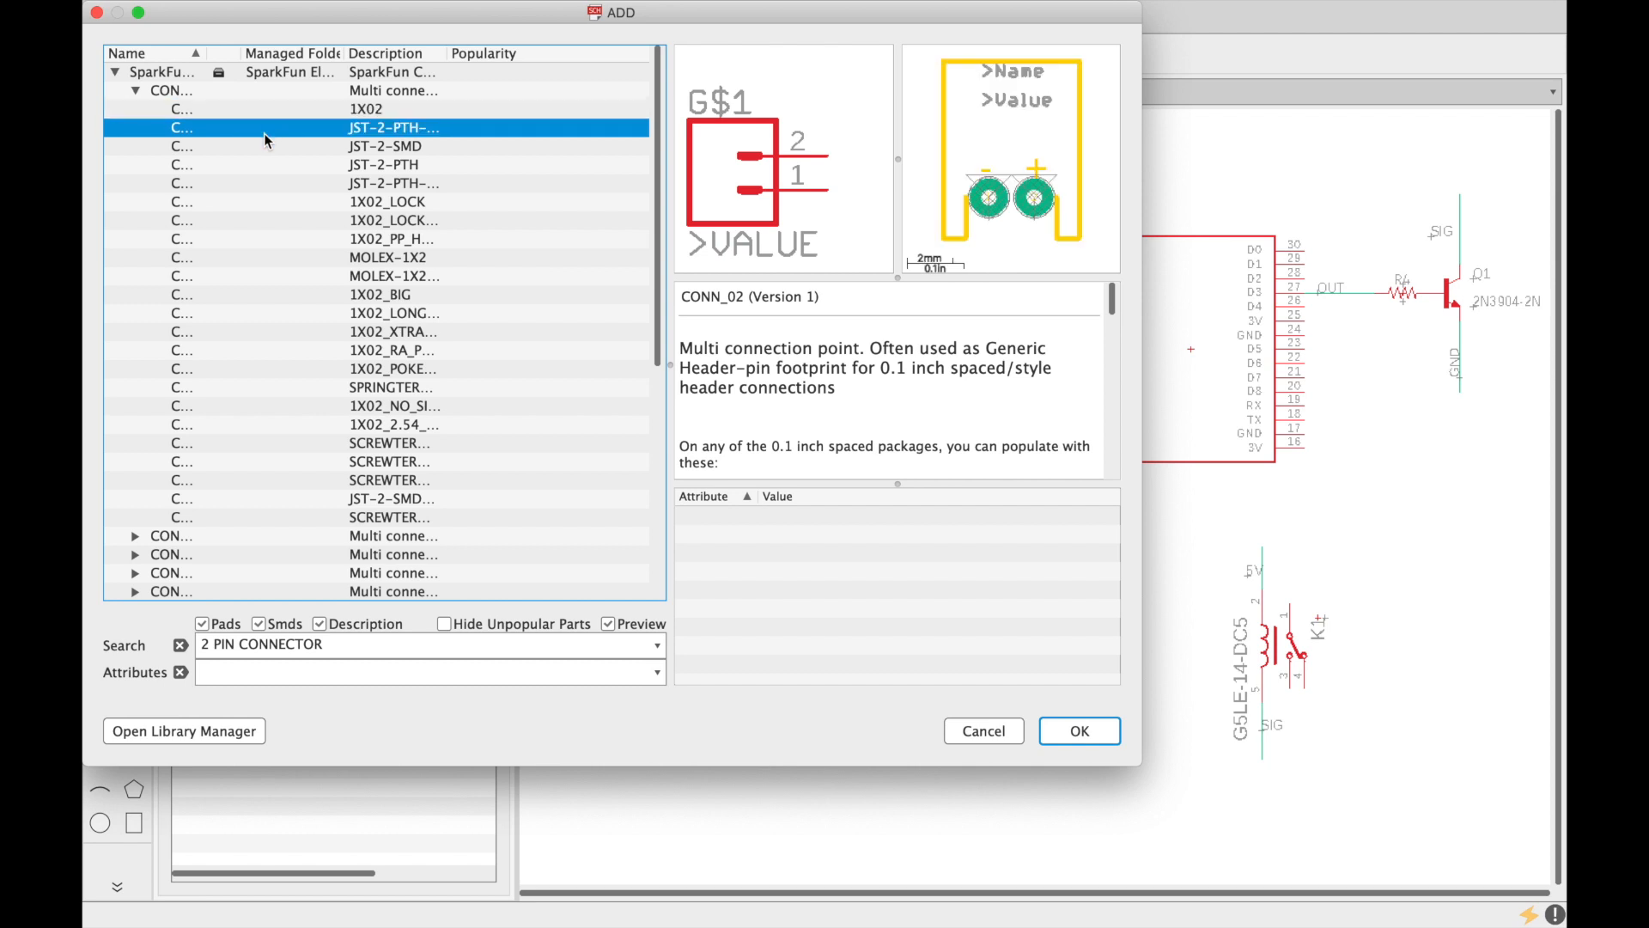
left_click(286, 220)
left_click(291, 255)
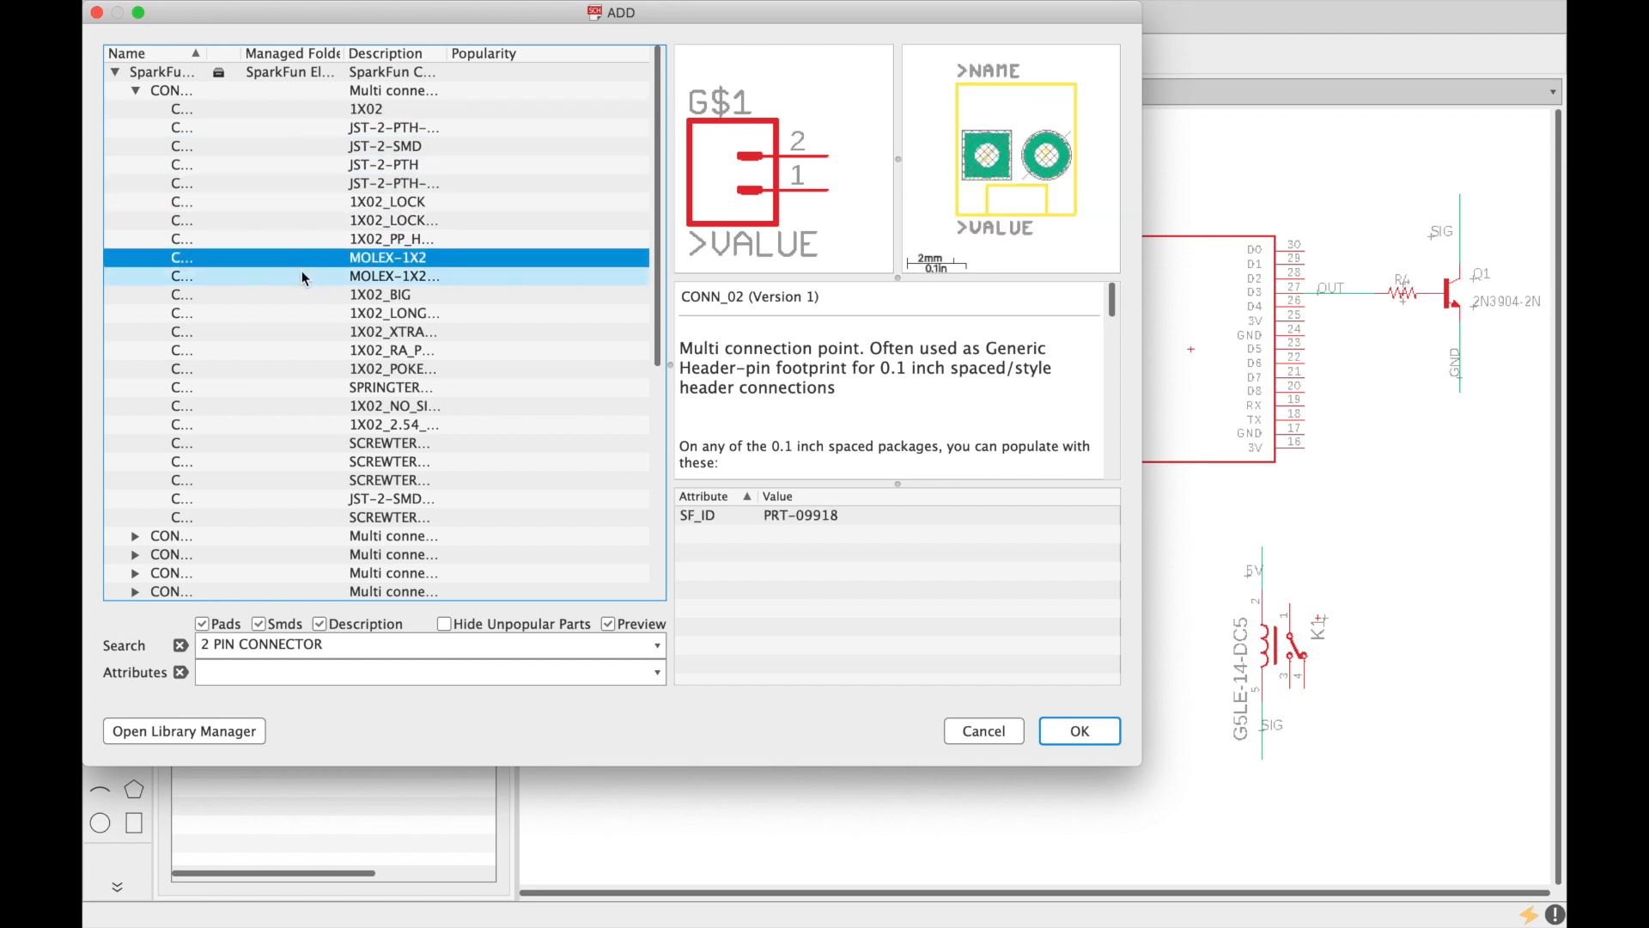
left_click(303, 275)
left_click(309, 296)
left_click(311, 312)
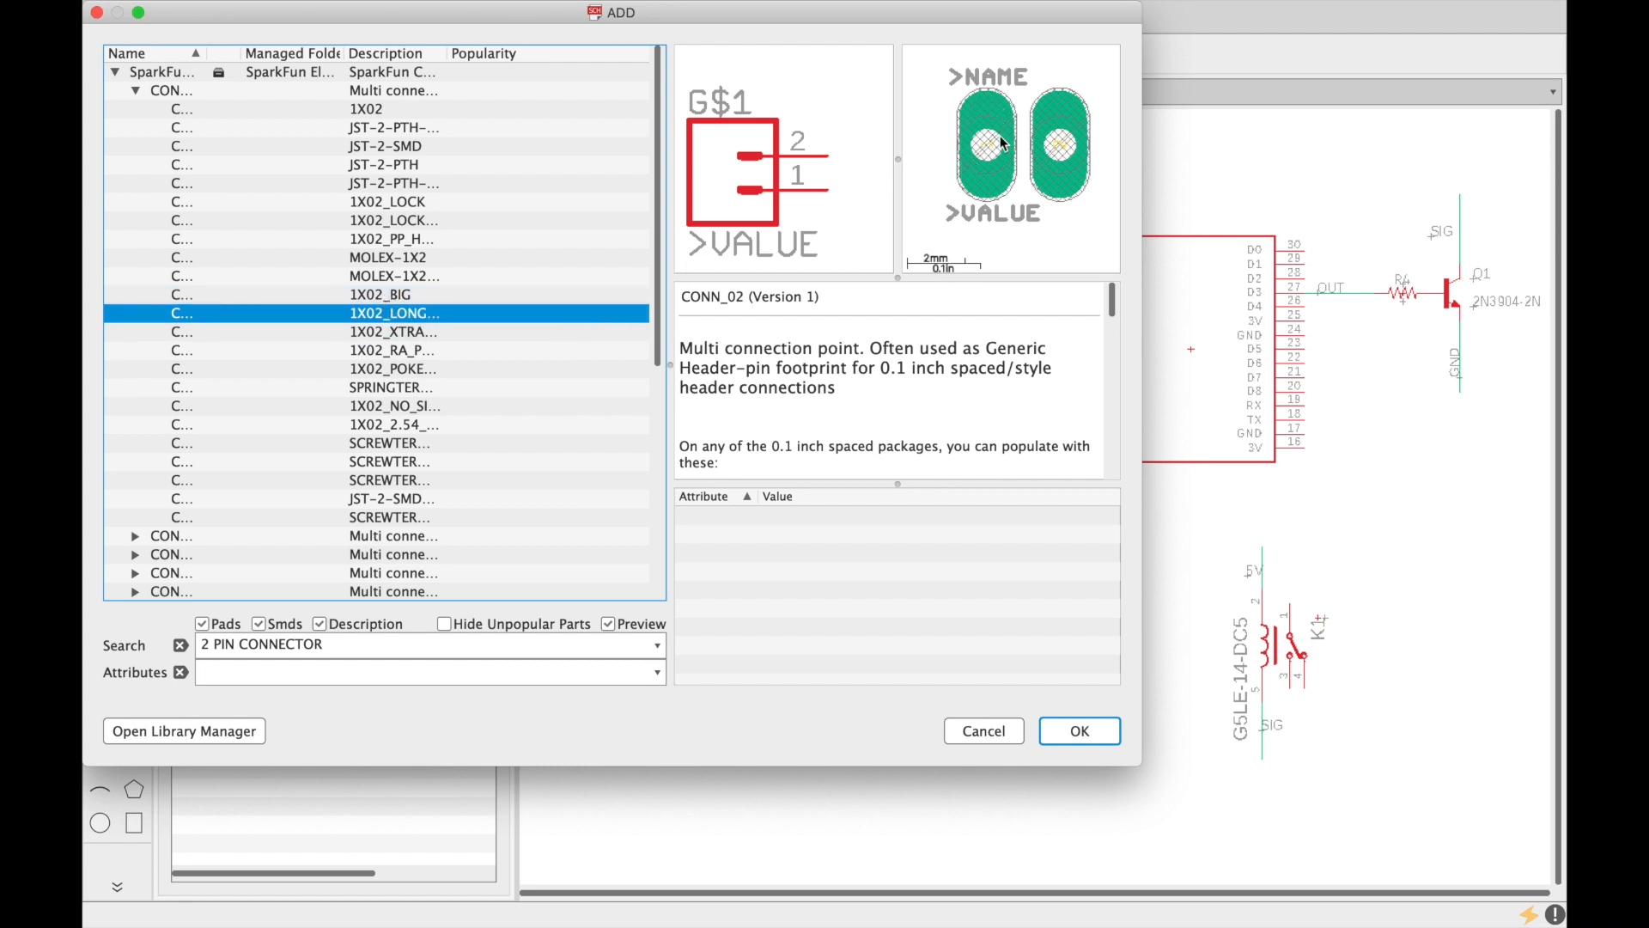
left_click(1080, 730)
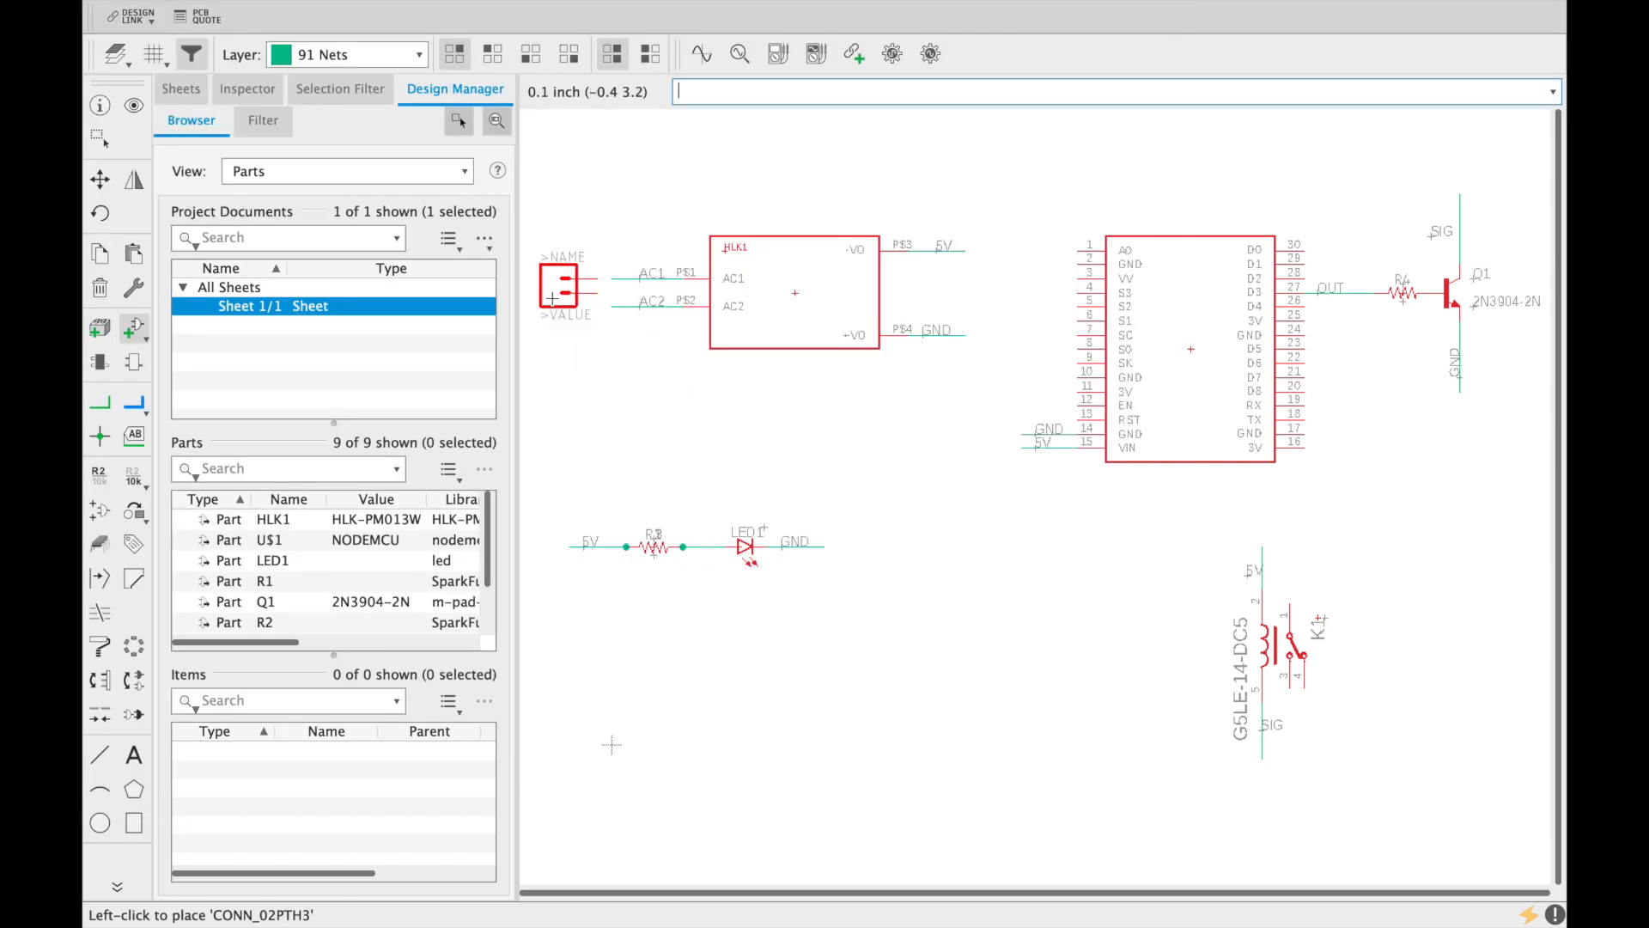
left_click(553, 298)
key("Escape")
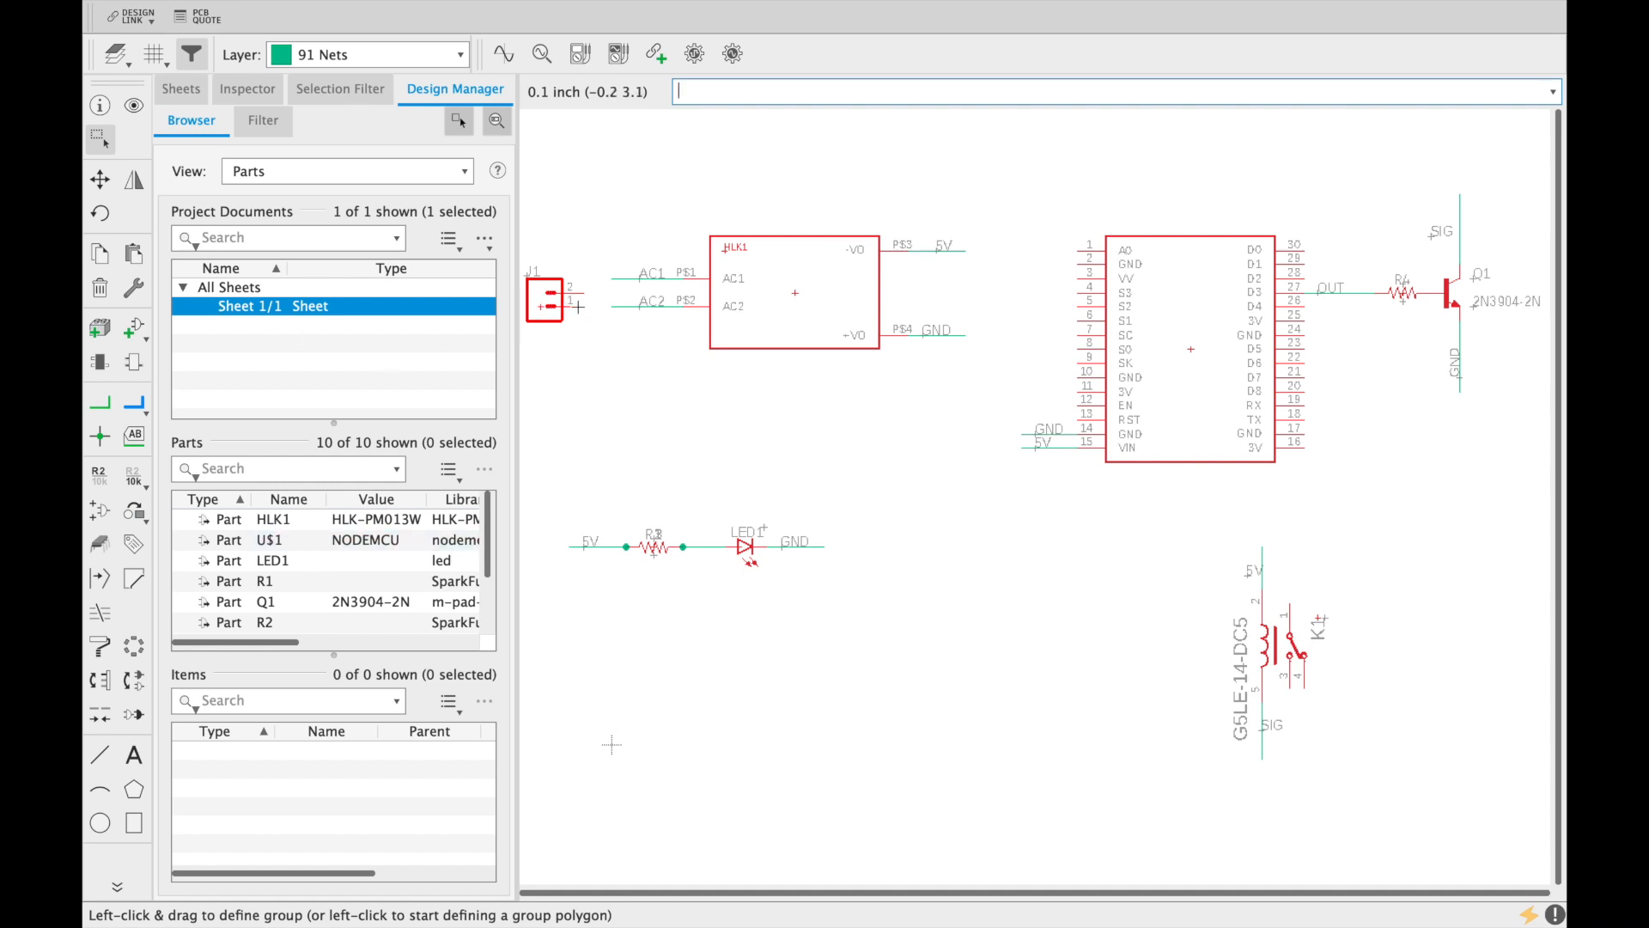
Step: Wire the connector's pin 2 to the AC1 net and its pin 1 to the AC2 net
left_click(104, 408)
left_click(584, 293)
left_click(612, 279)
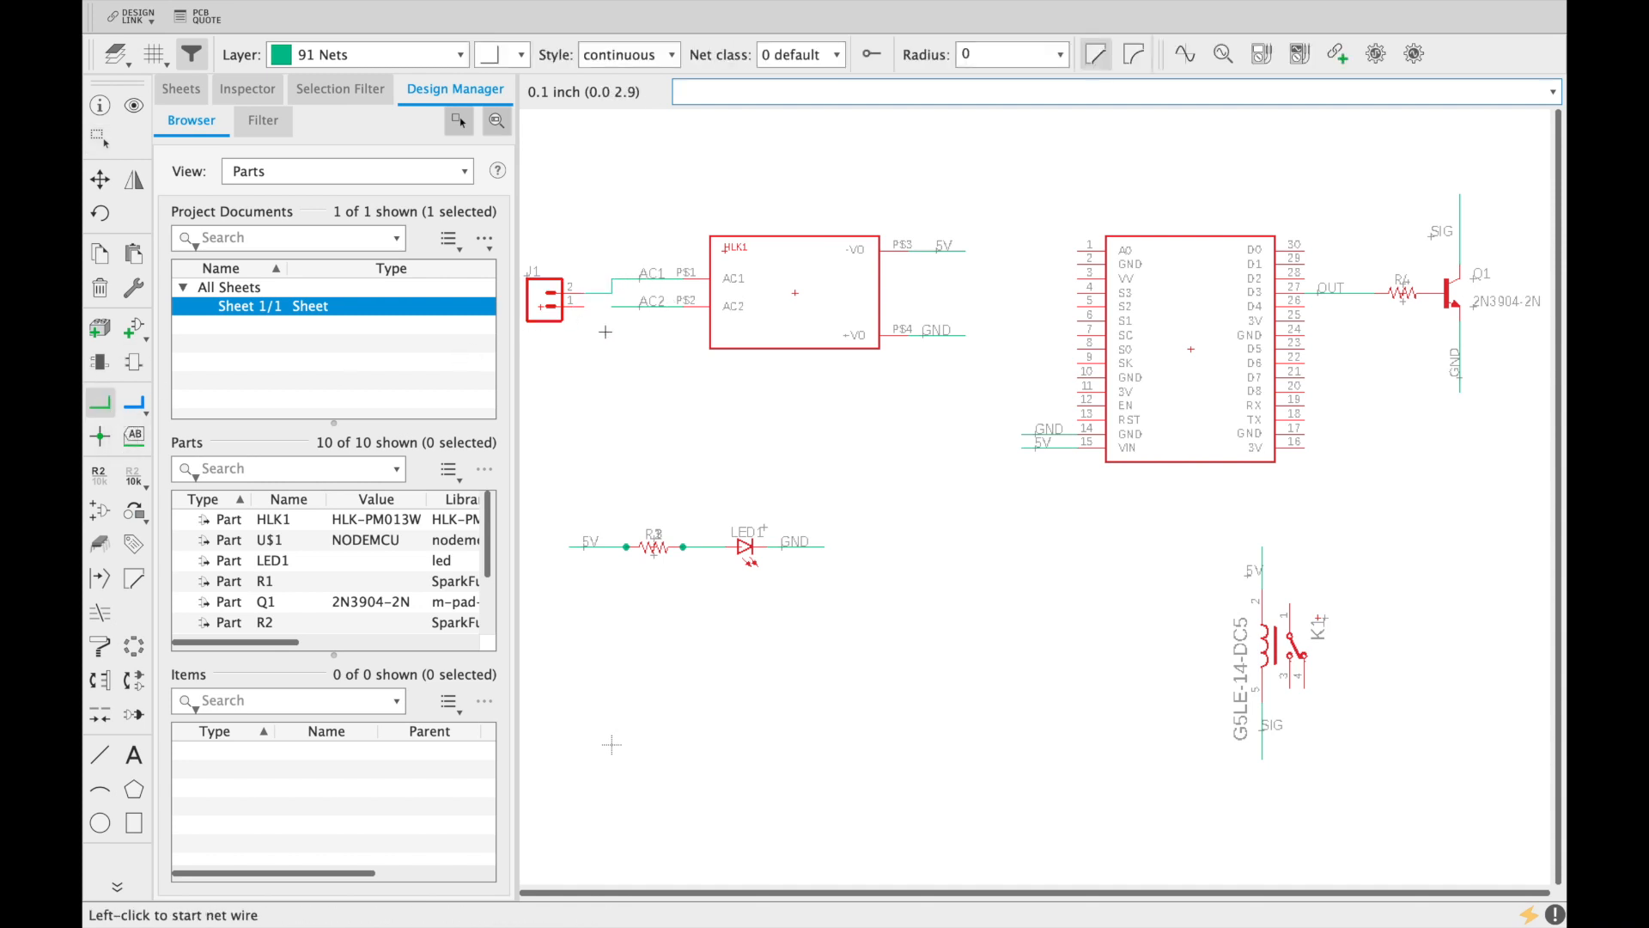
left_click(584, 307)
left_click(612, 307)
Step: Copy the two-pin connector, rotate the copy 180 degrees and place it to the right of the relay
left_click(101, 254)
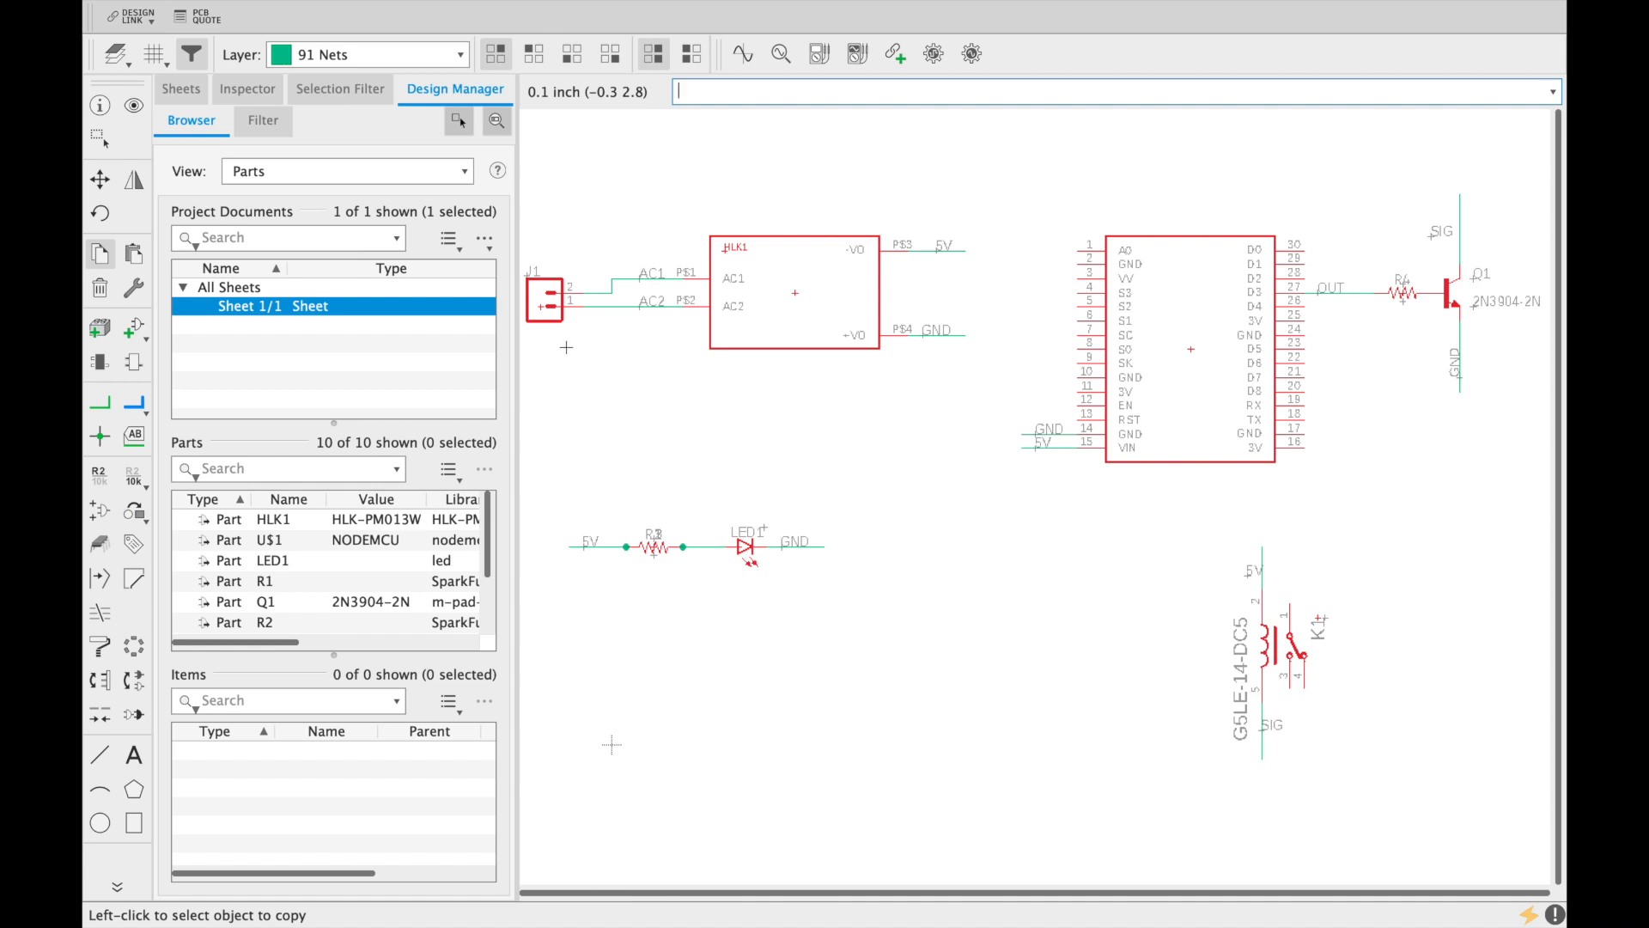
left_click(102, 256)
left_click(542, 304)
right_click(1374, 534)
right_click(1375, 535)
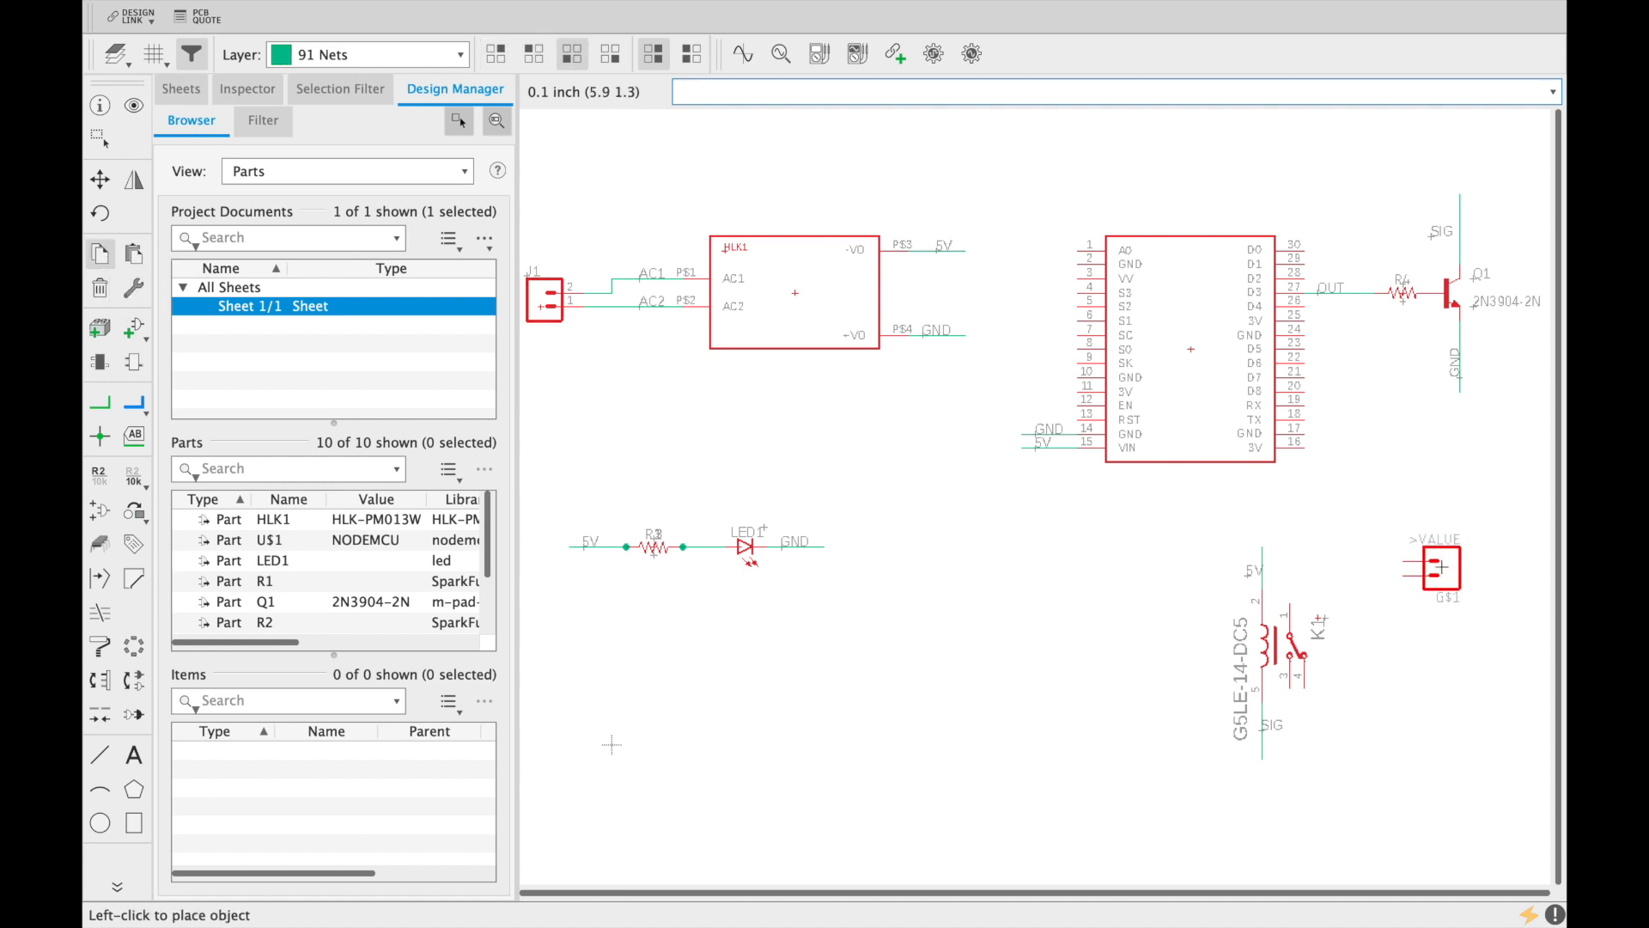
left_click(1445, 617)
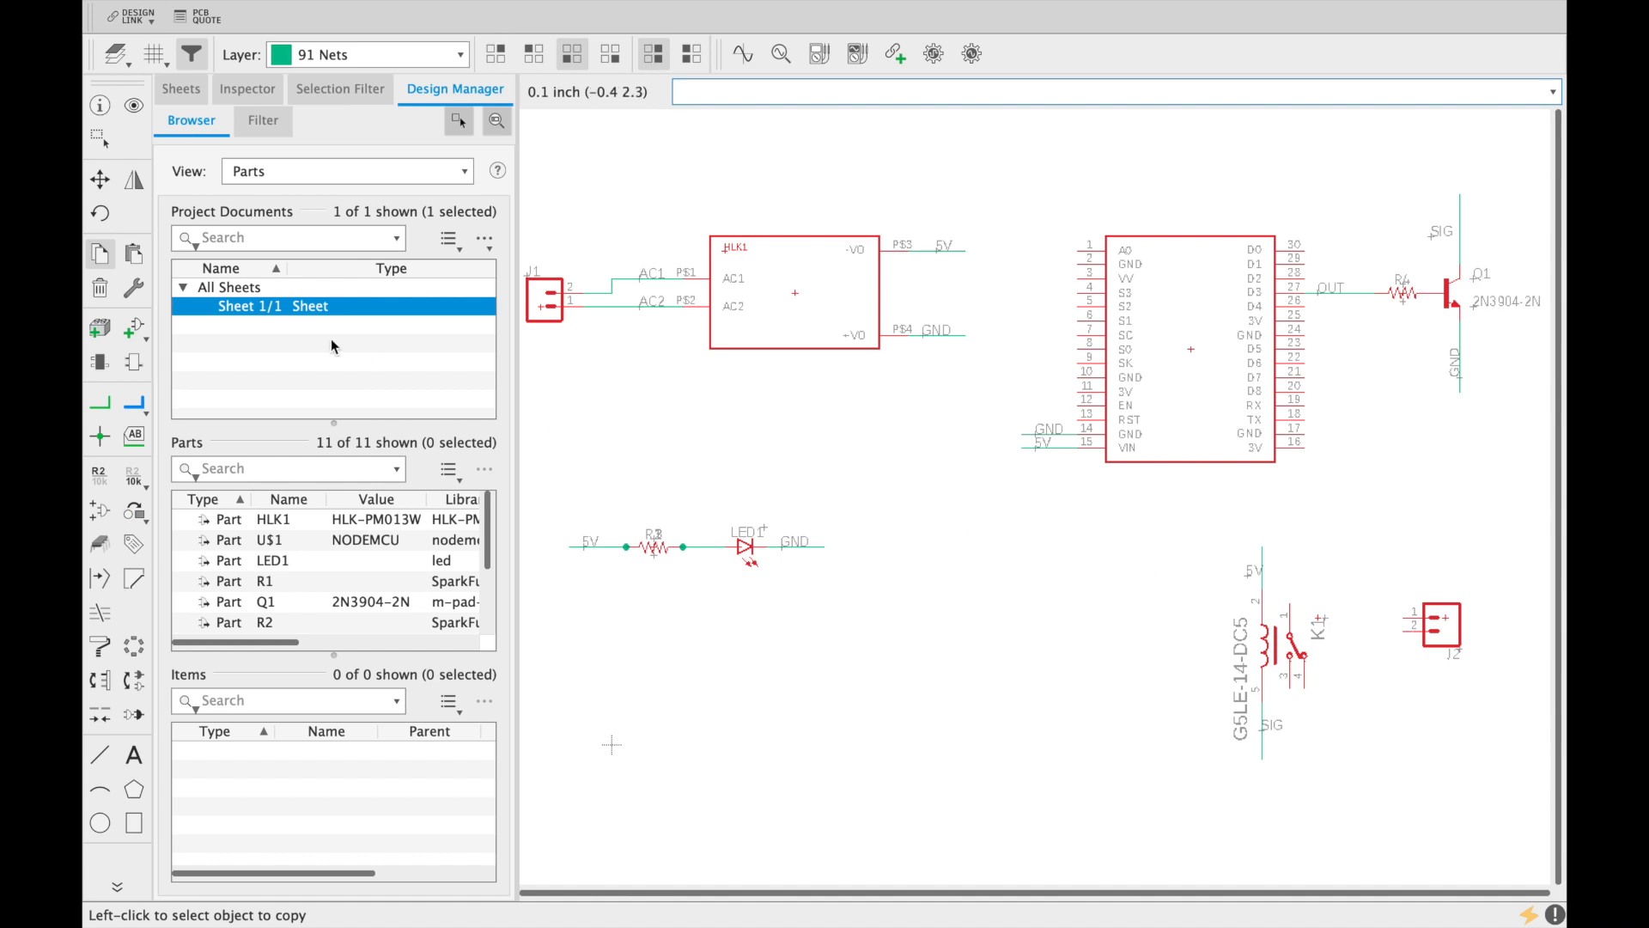
Step: Draw a short net stub to the left from pin 2 of the connector beside the relay
left_click(100, 407)
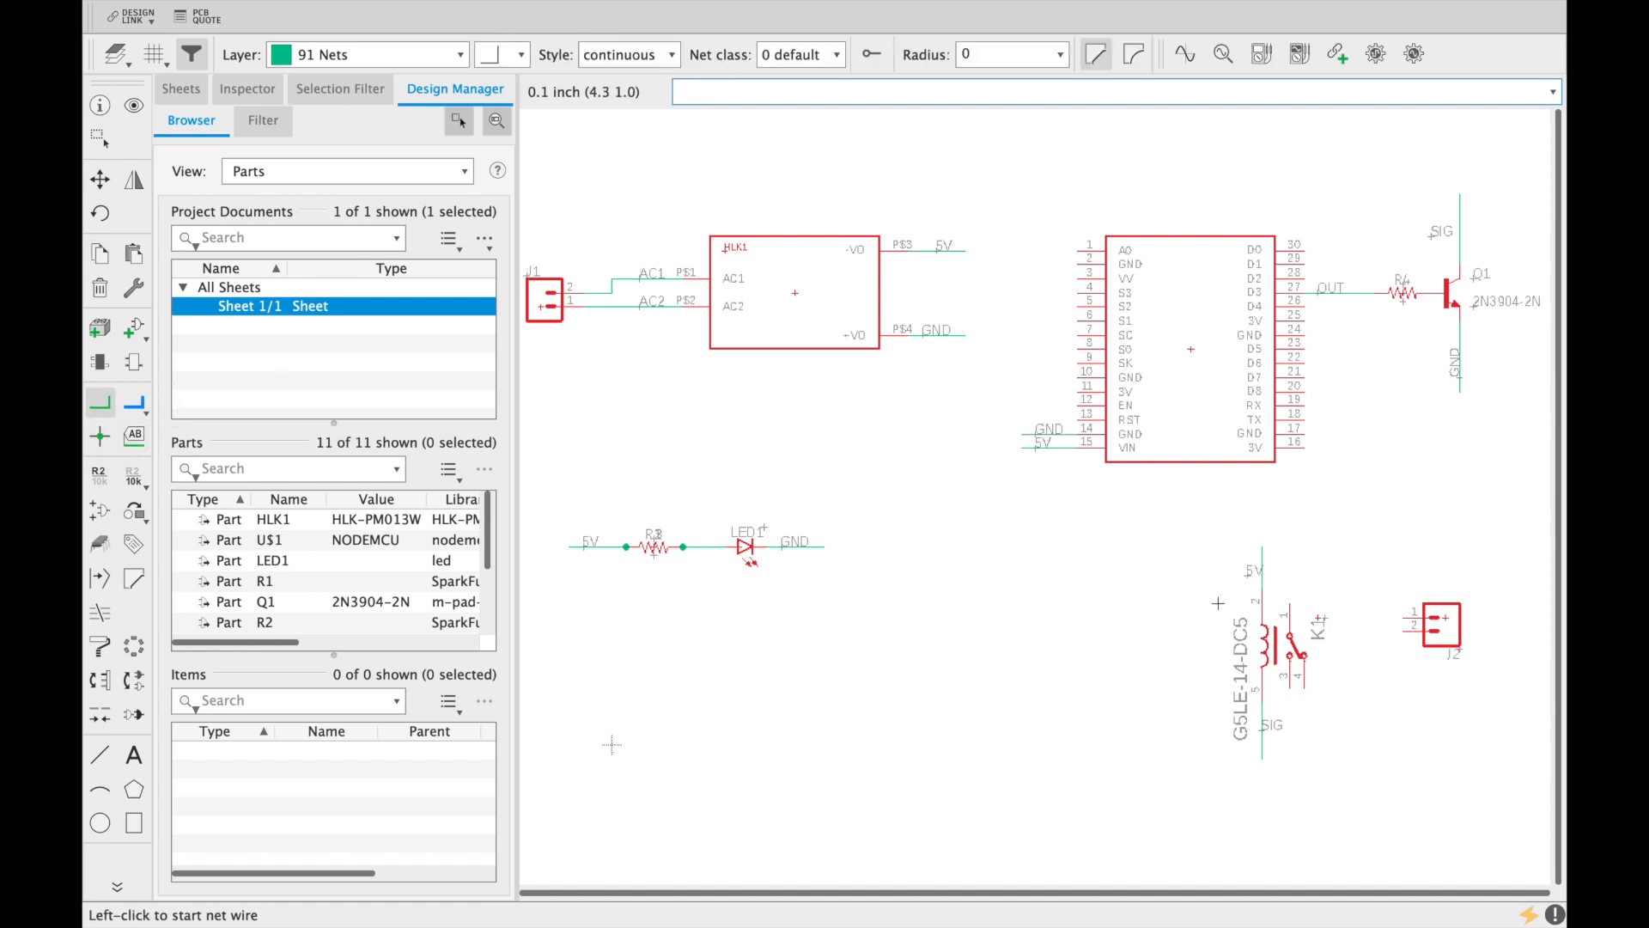
left_click(1402, 633)
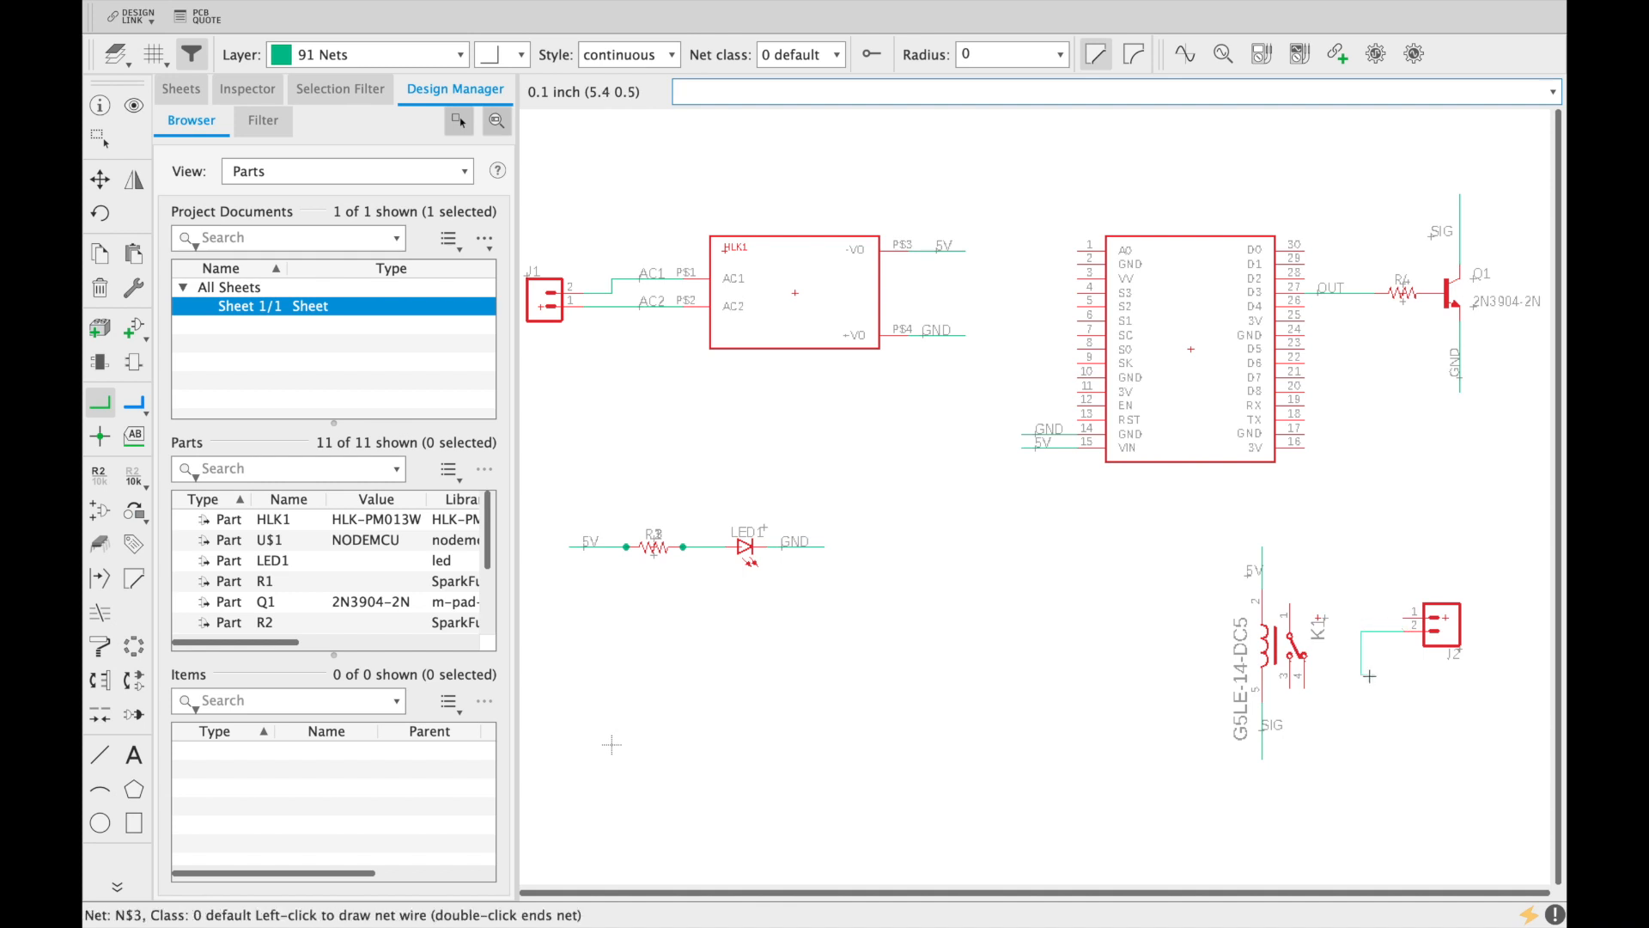
key("Escape")
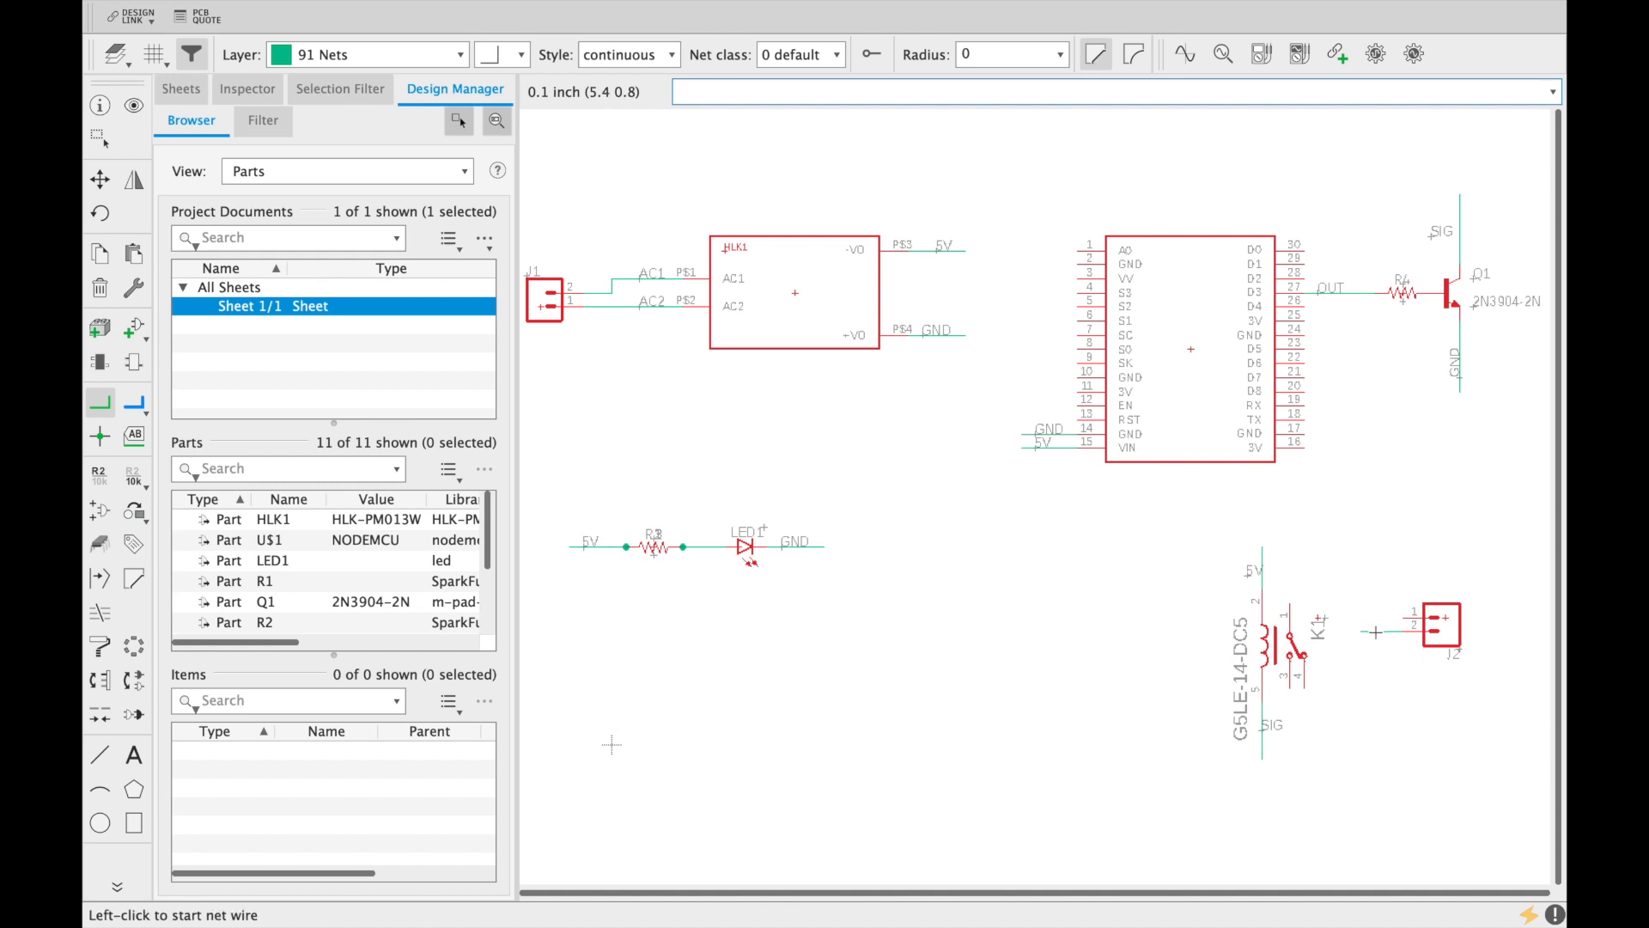
Step: Name the net stub on pin 2 of the relay-side connector AC2 and place its label
right_click(1377, 638)
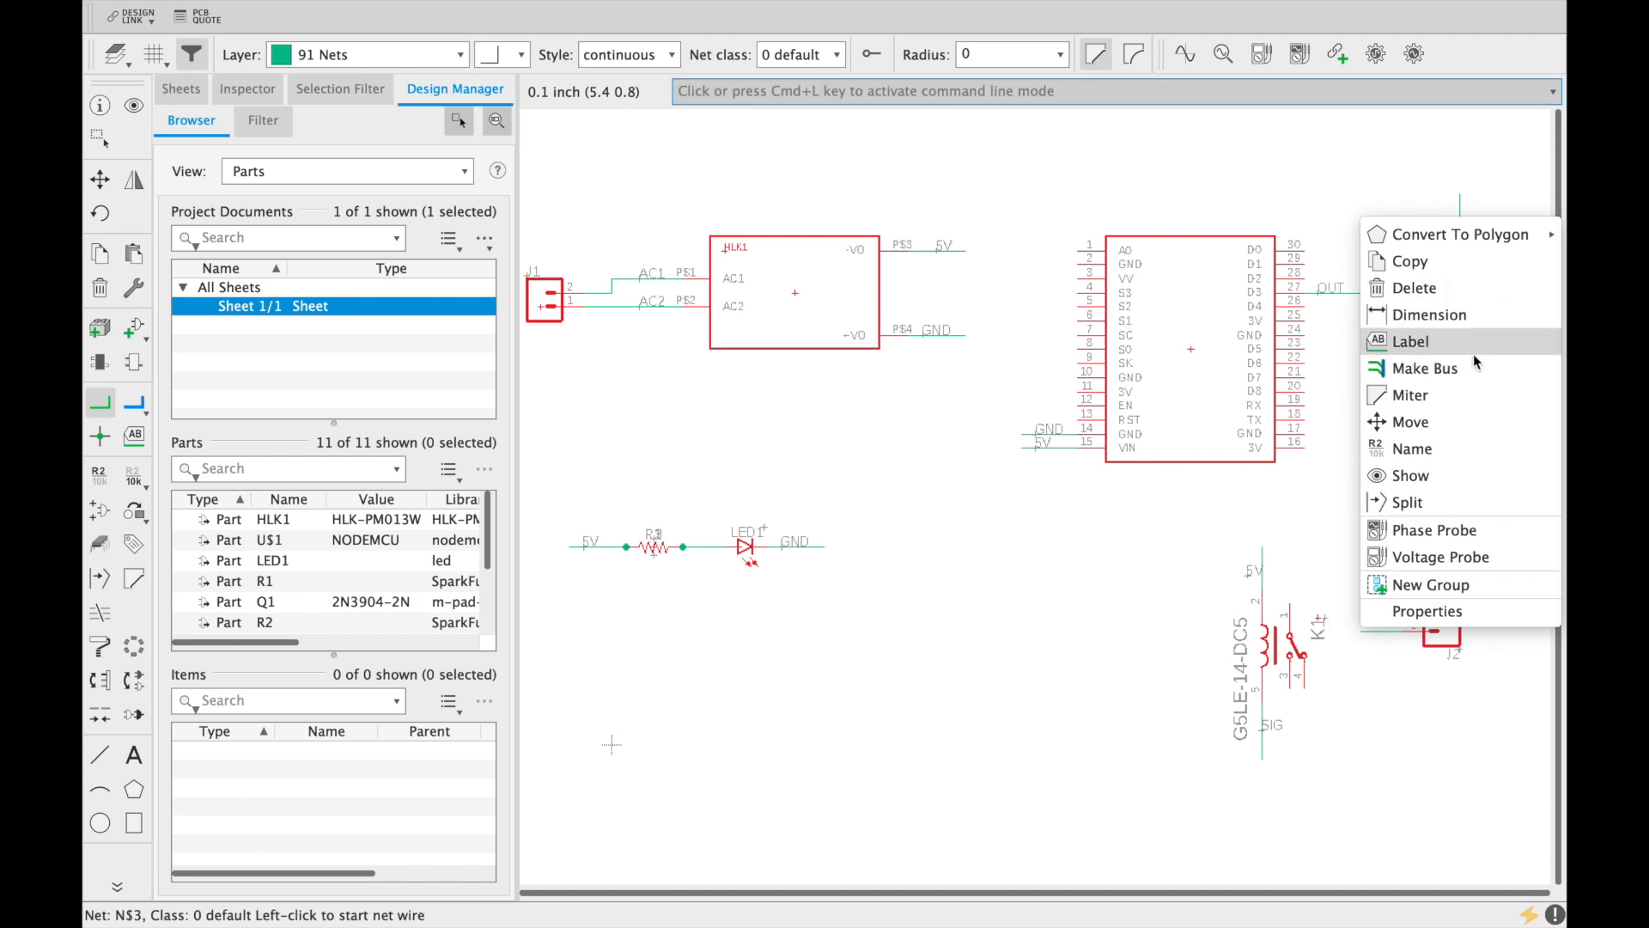
left_click(1413, 448)
left_click(1297, 704)
left_click(1416, 617)
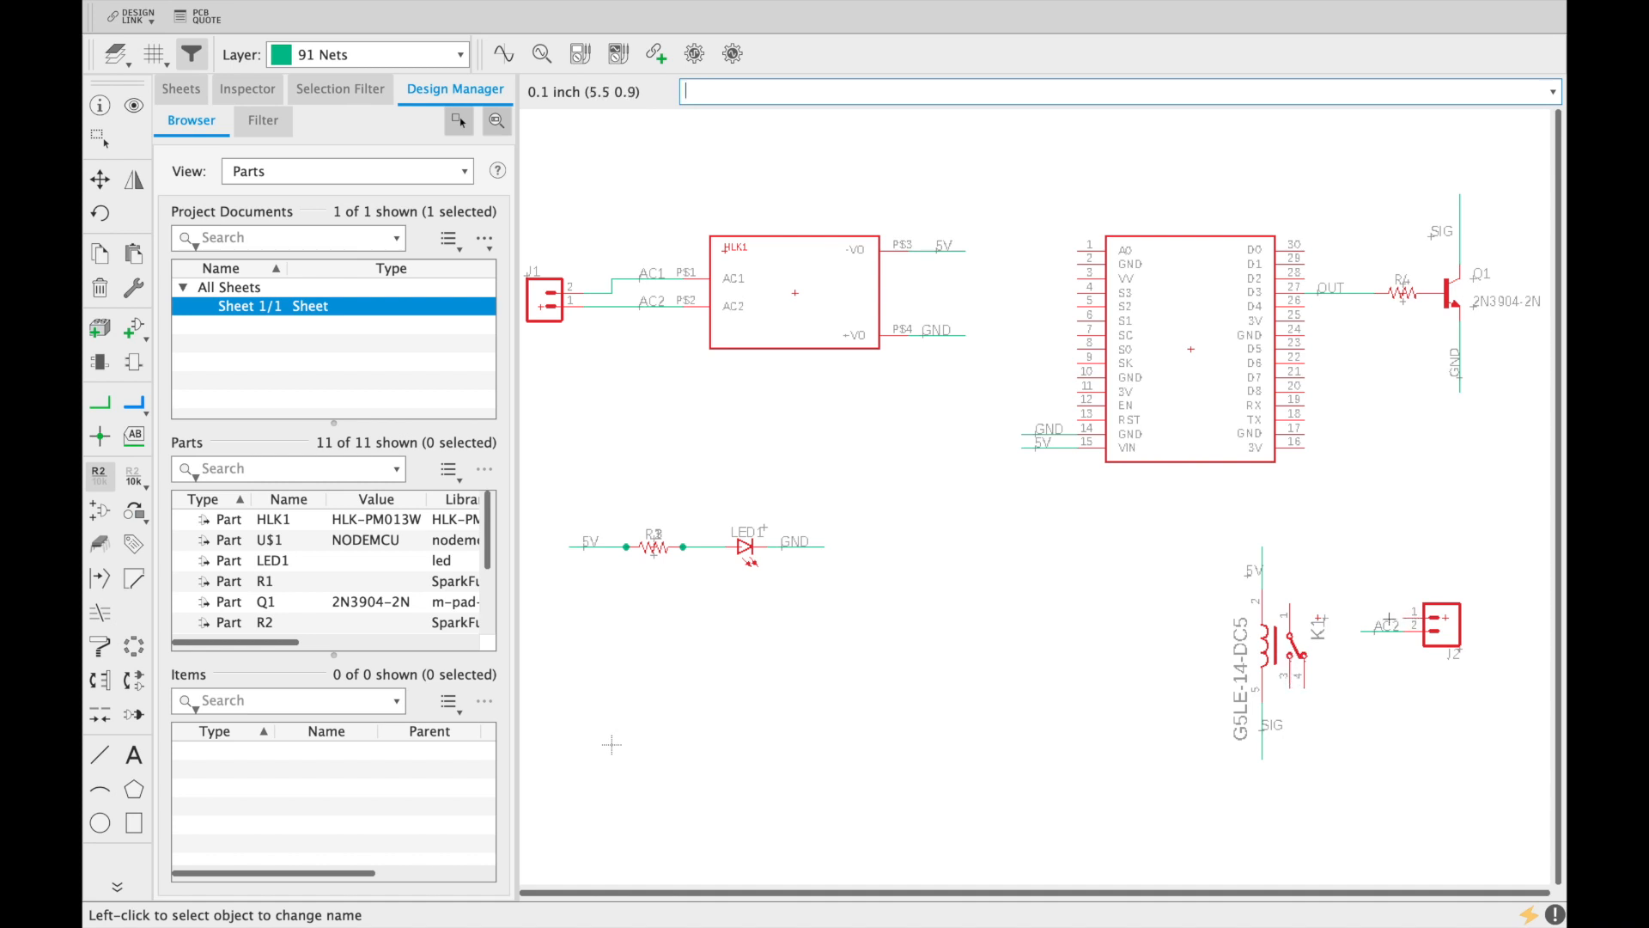
Step: Draw net stubs downward from the relay's pin 3 and to the left from pin 1 of the relay-side connector
key("alt+n")
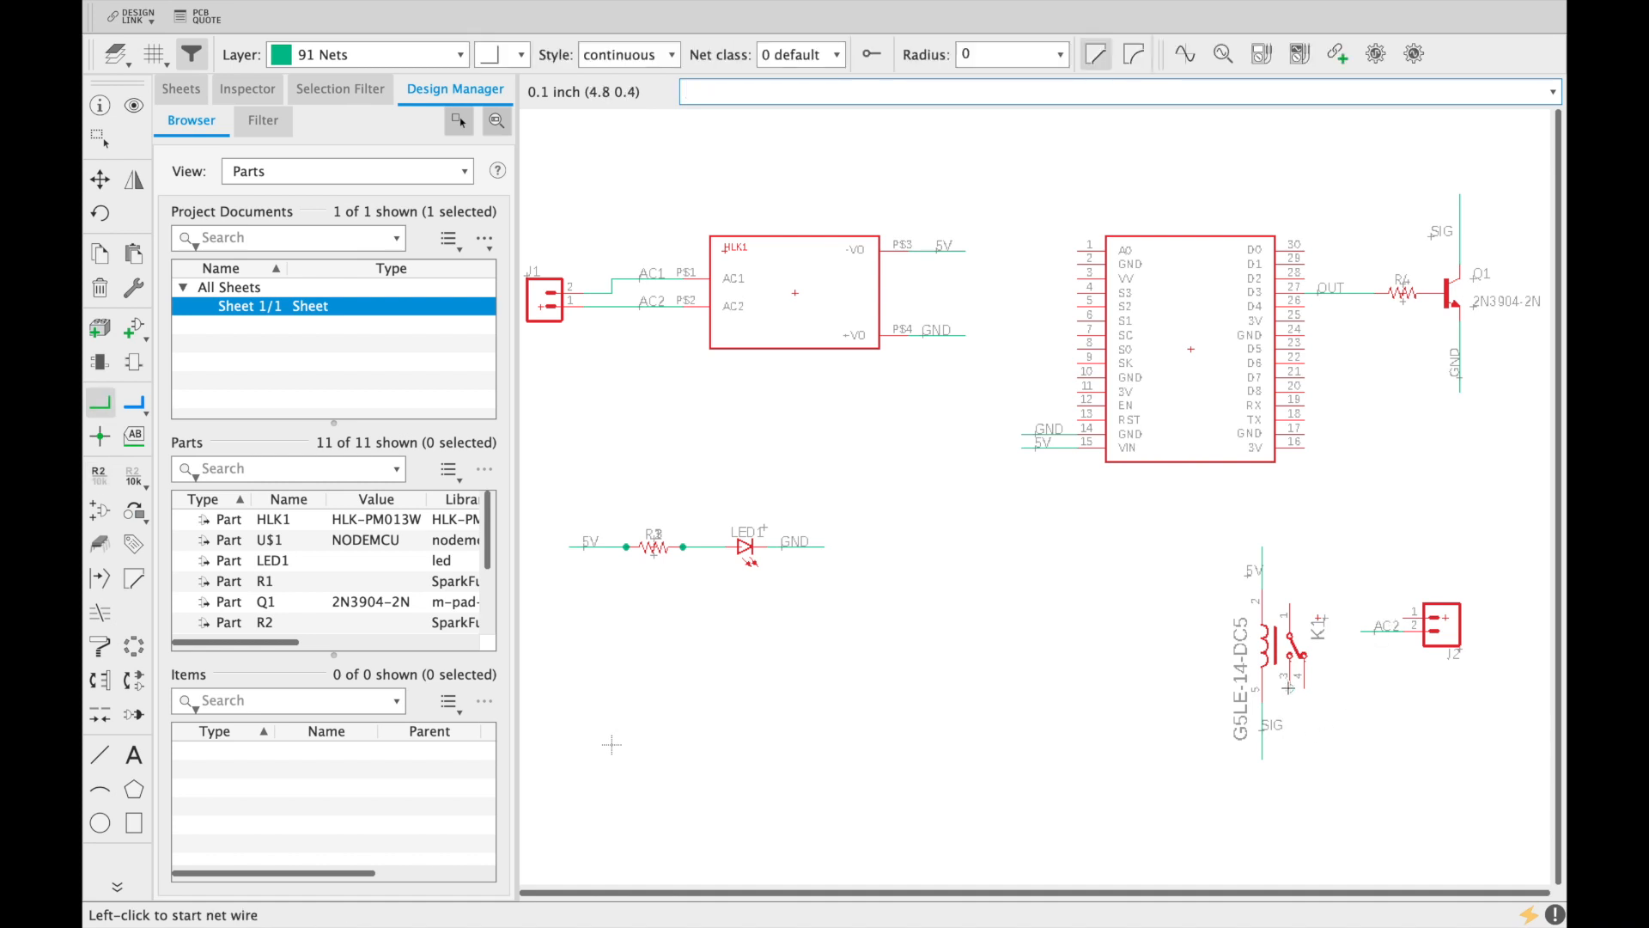
left_click(1288, 689)
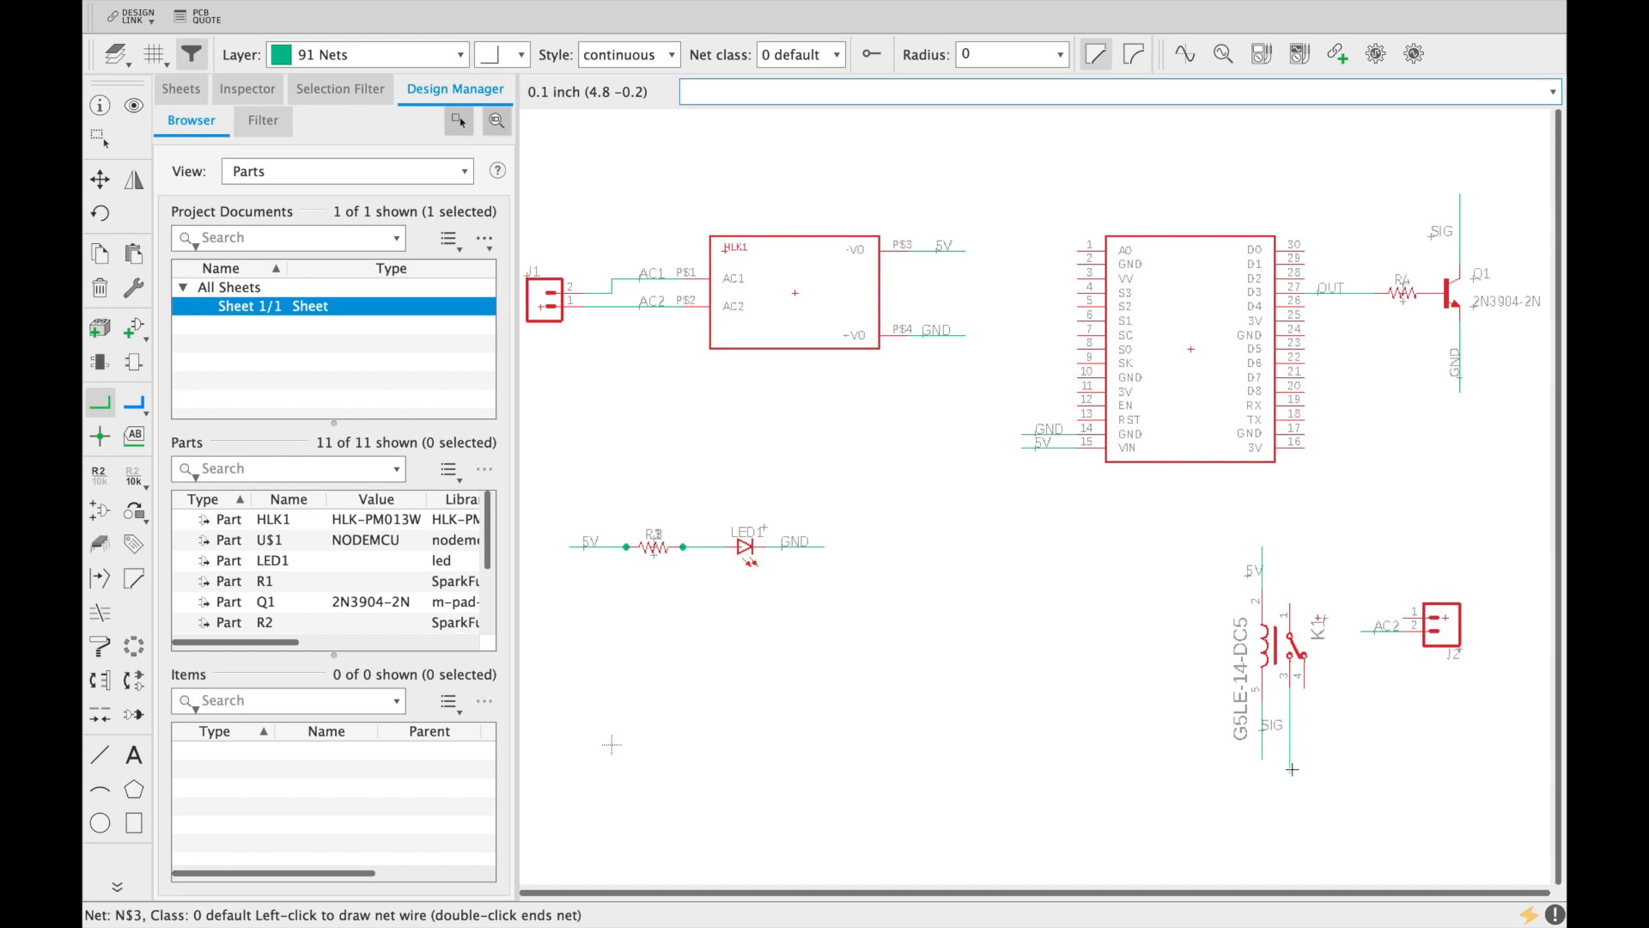
key("Escape")
left_click(1405, 618)
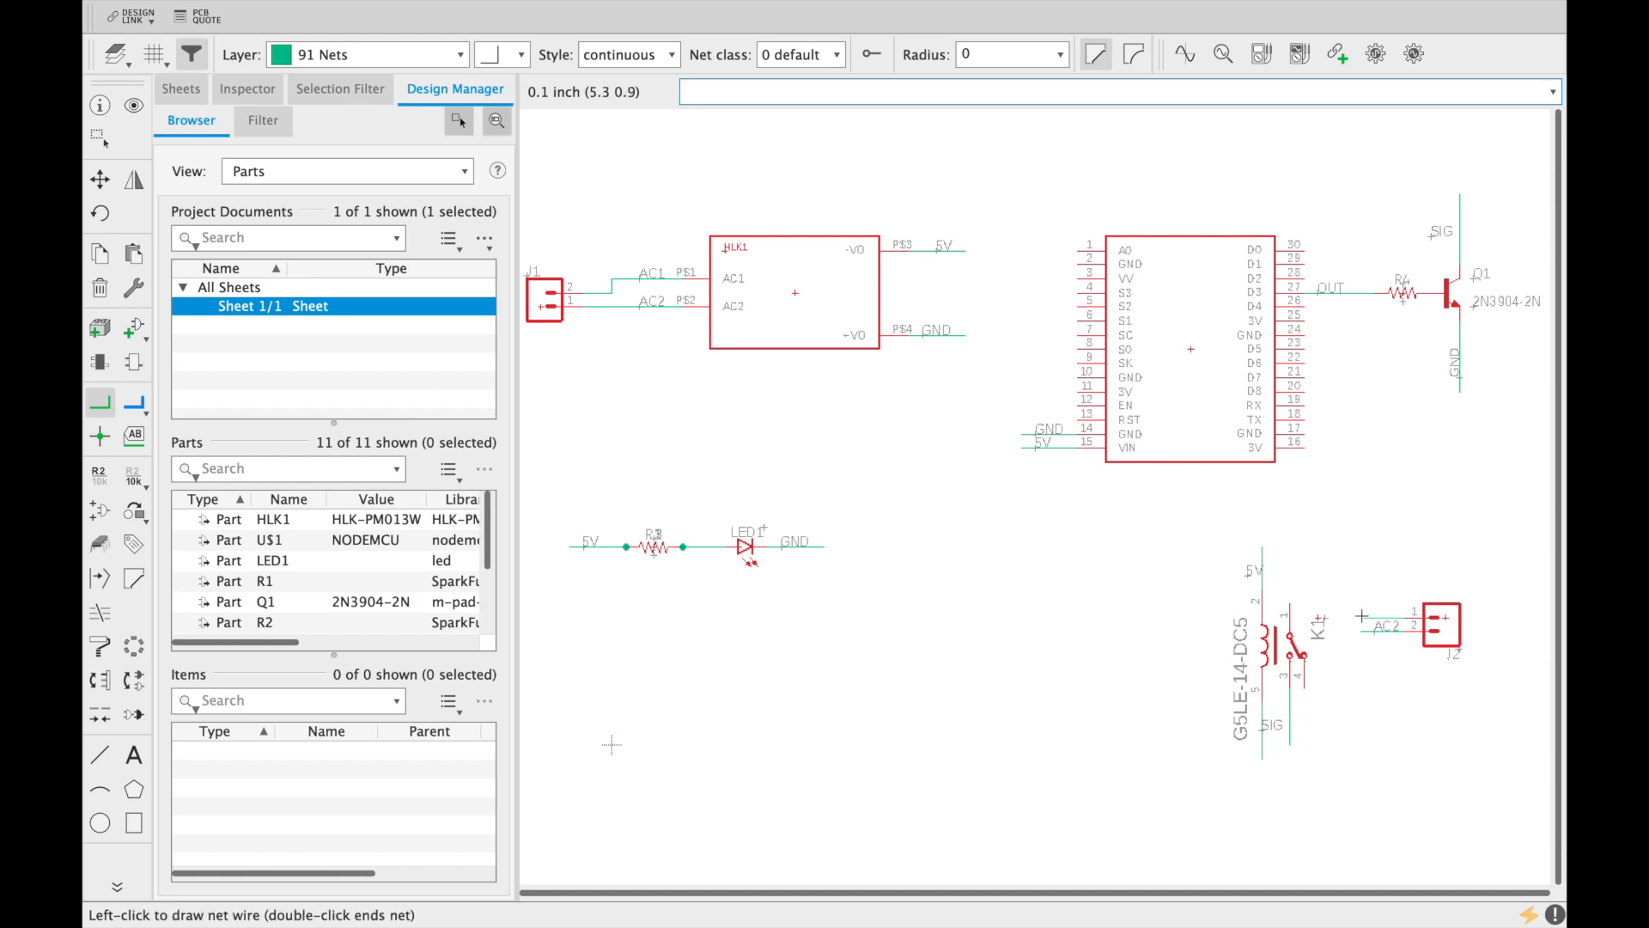
key("Escape")
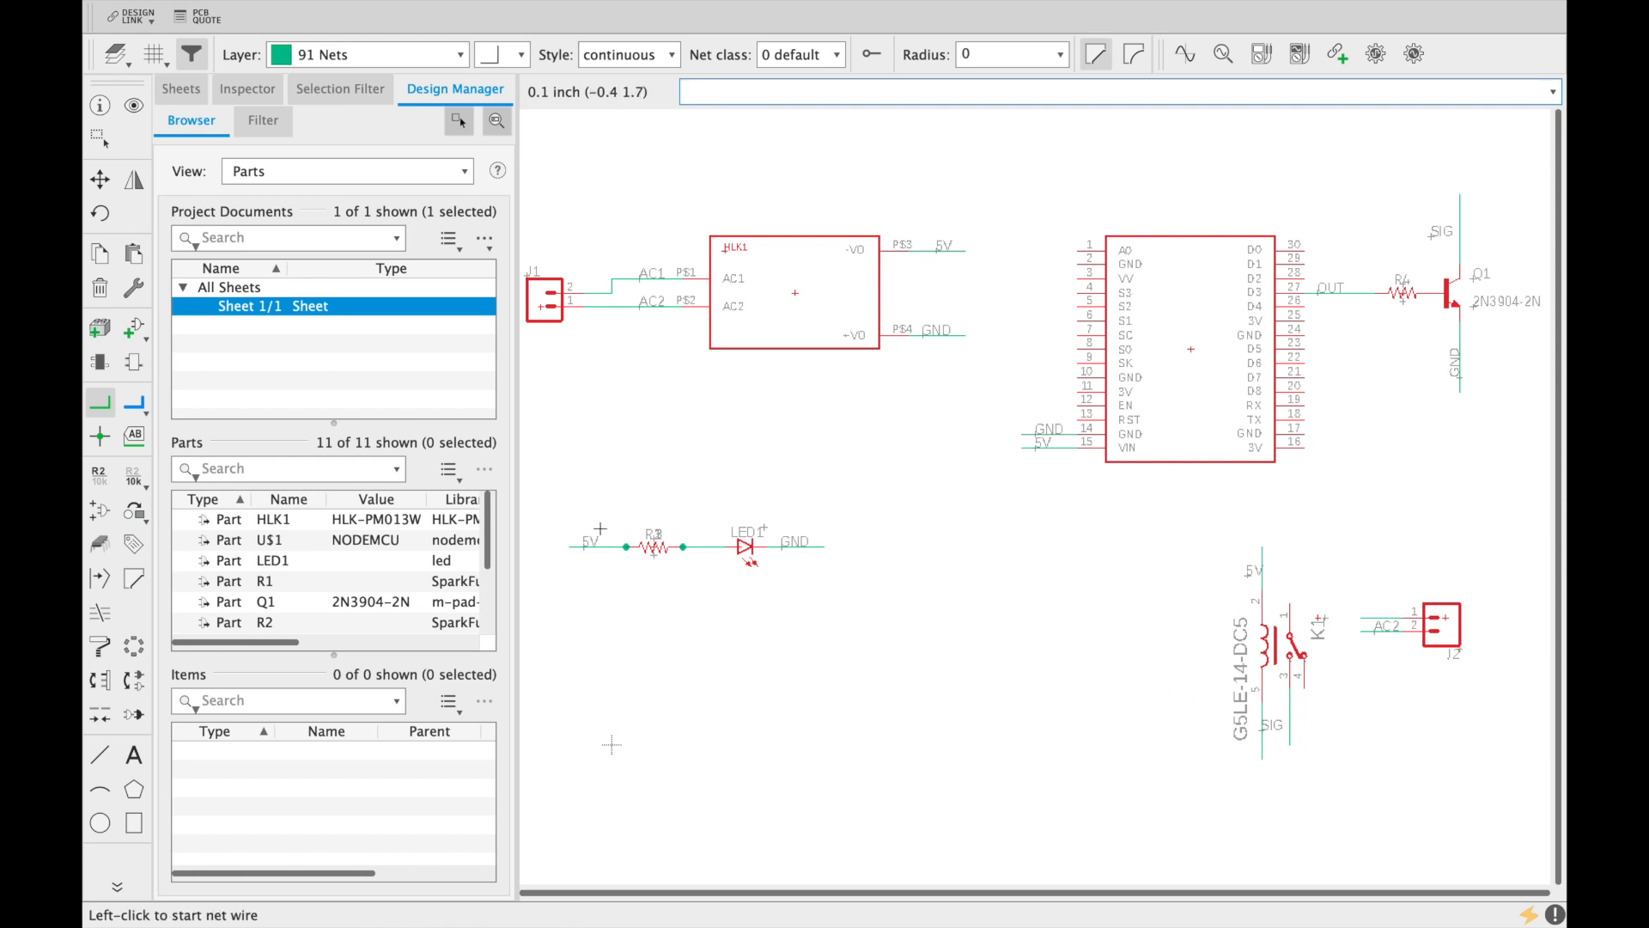
Step: Name the net stub on pin 1 of the relay-side connector NO and place its label on the stub
right_click(1389, 617)
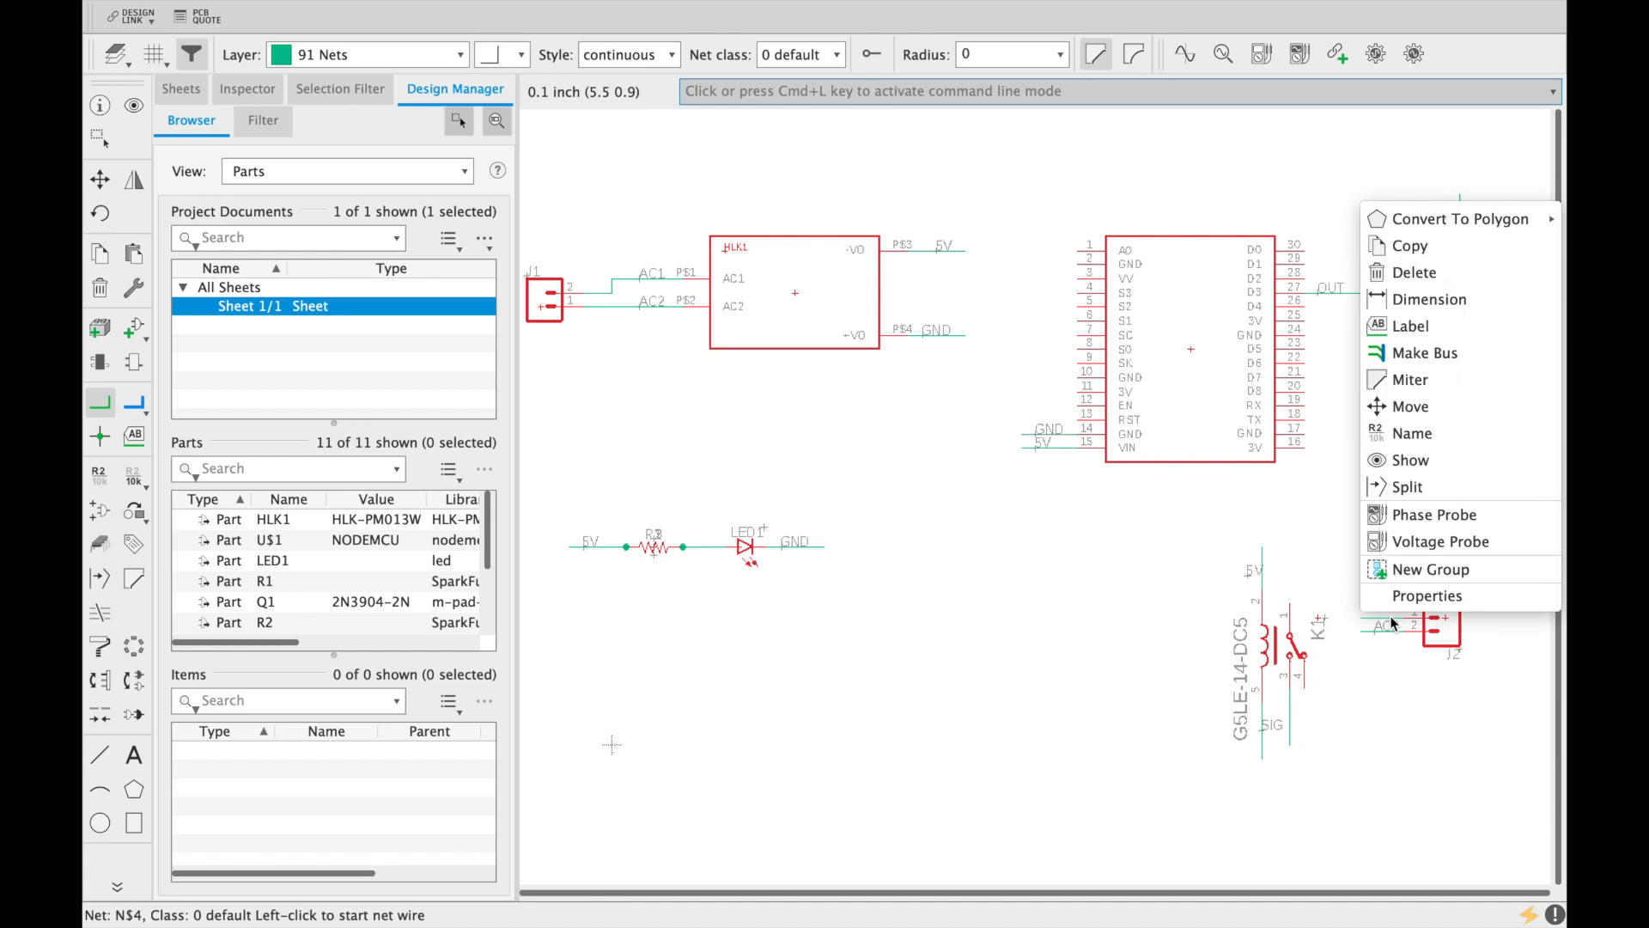
left_click(1443, 440)
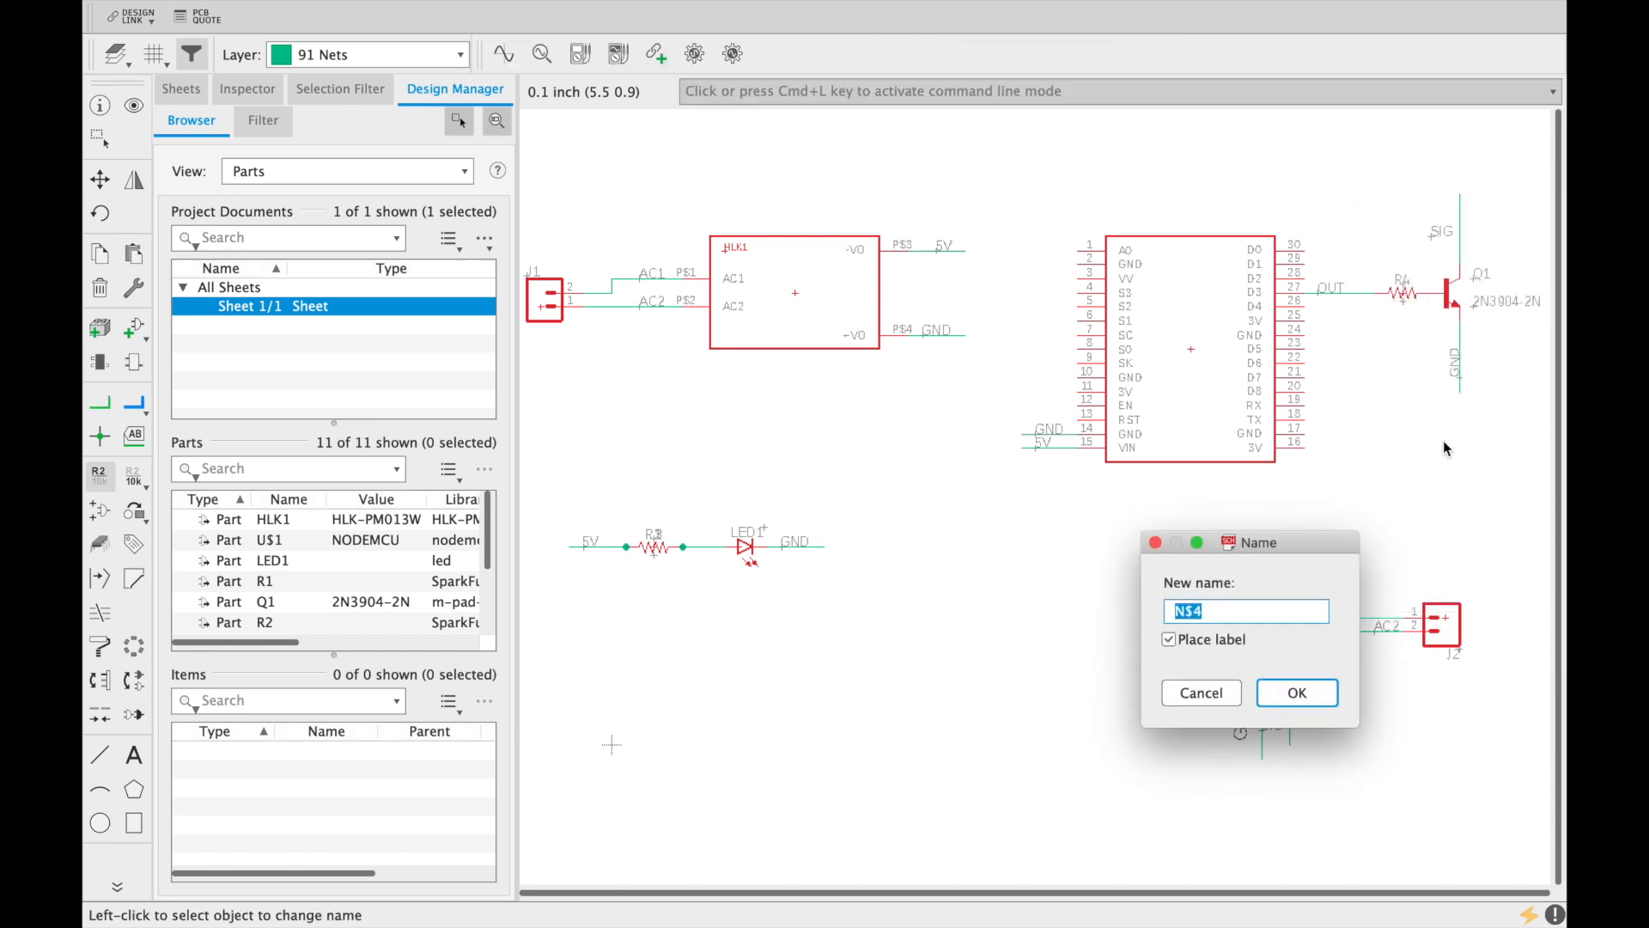
key("BackSpace")
type("NO")
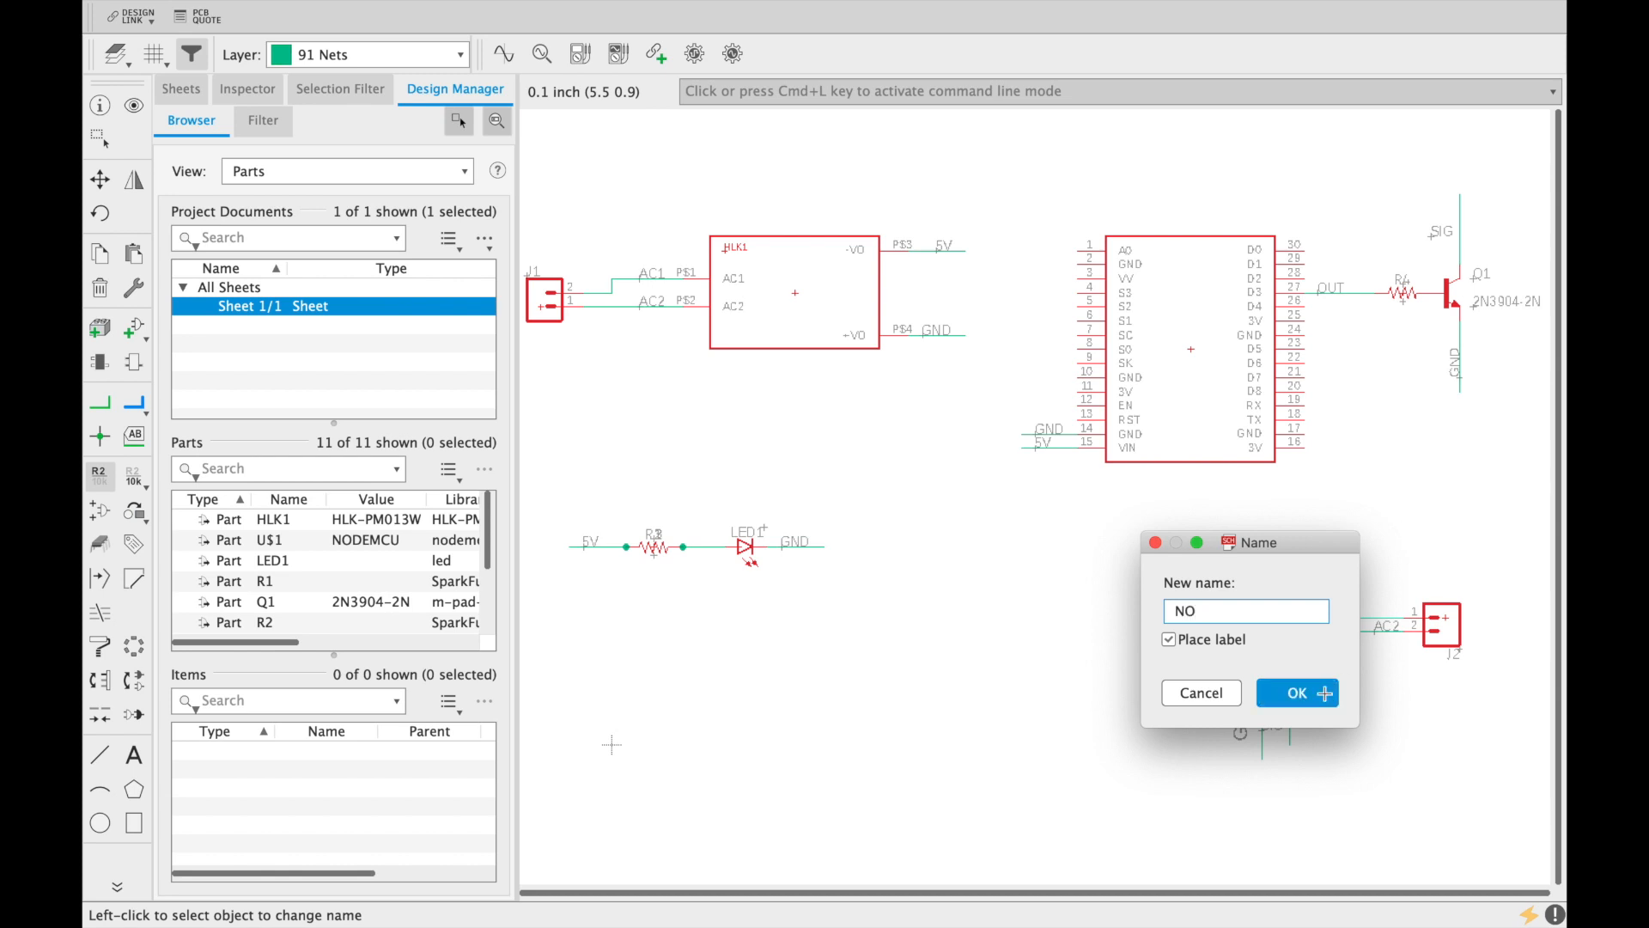
left_click(1297, 693)
left_click(1377, 613)
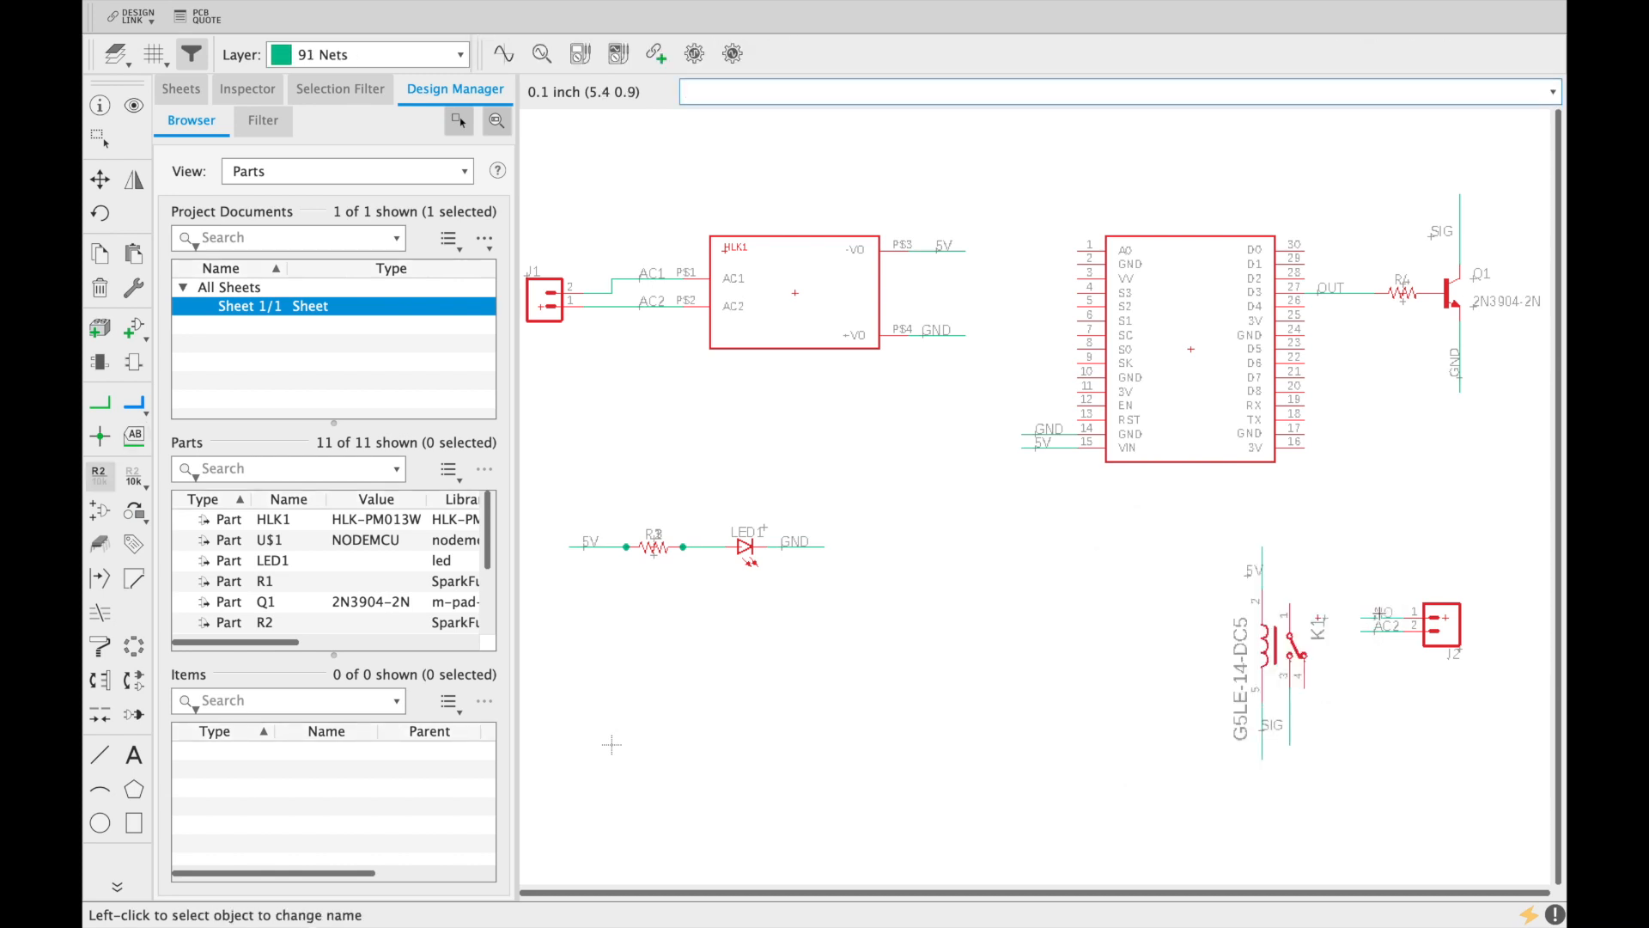
Step: Name the net stub below the relay's pin 3 NO and place its label beside the wire
right_click(1290, 729)
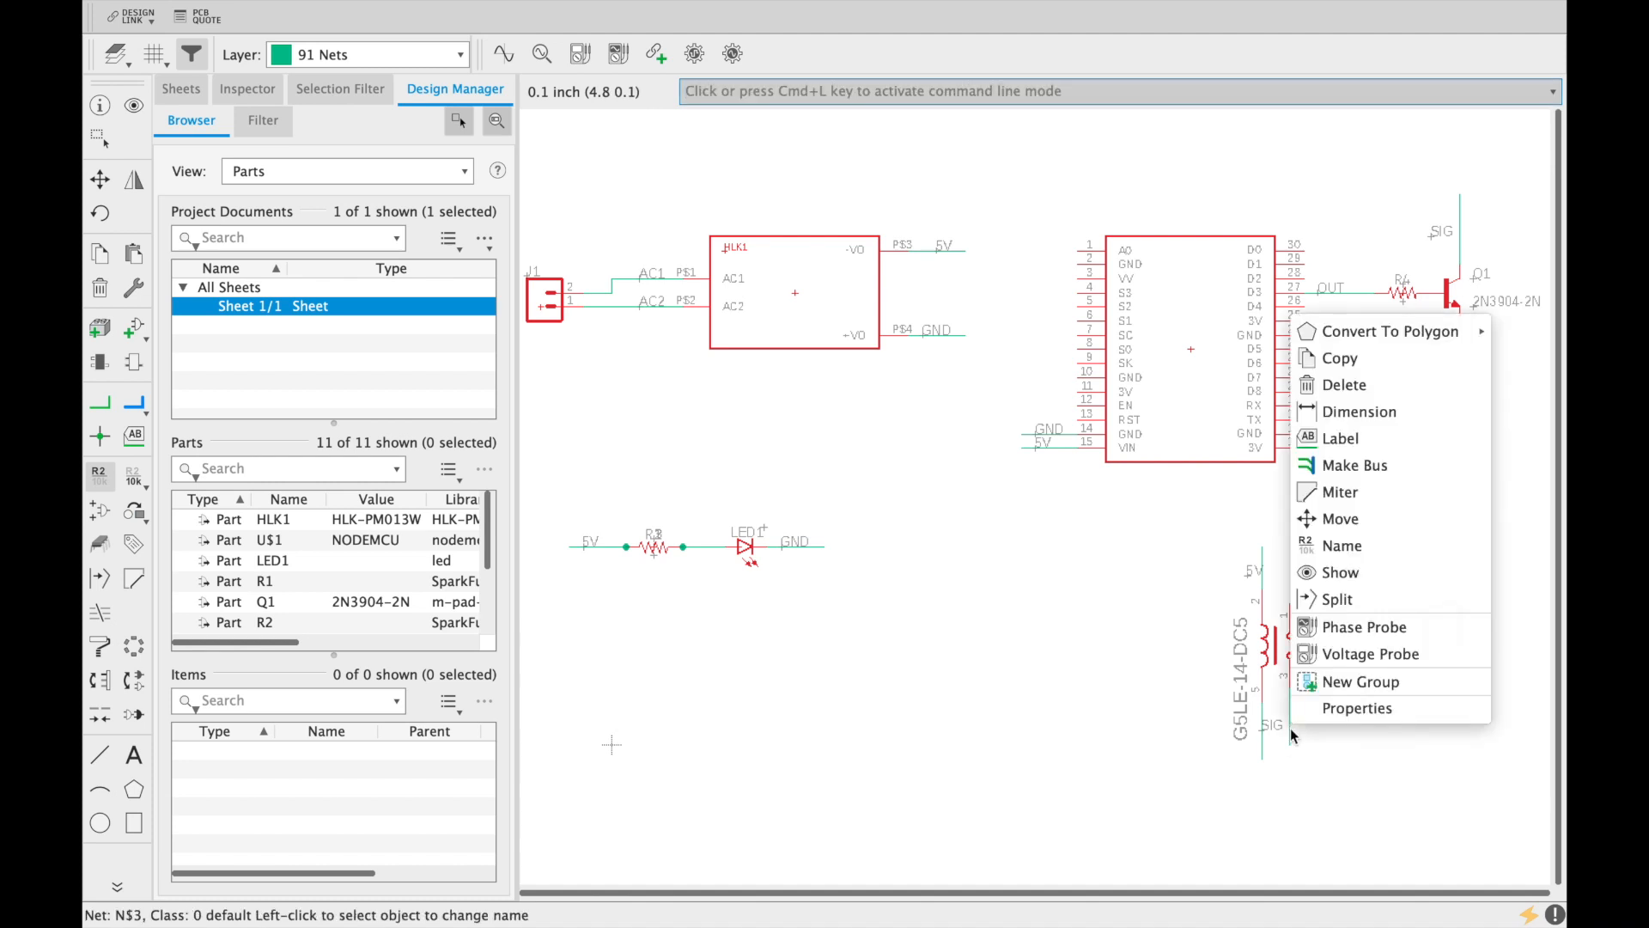
left_click(1389, 538)
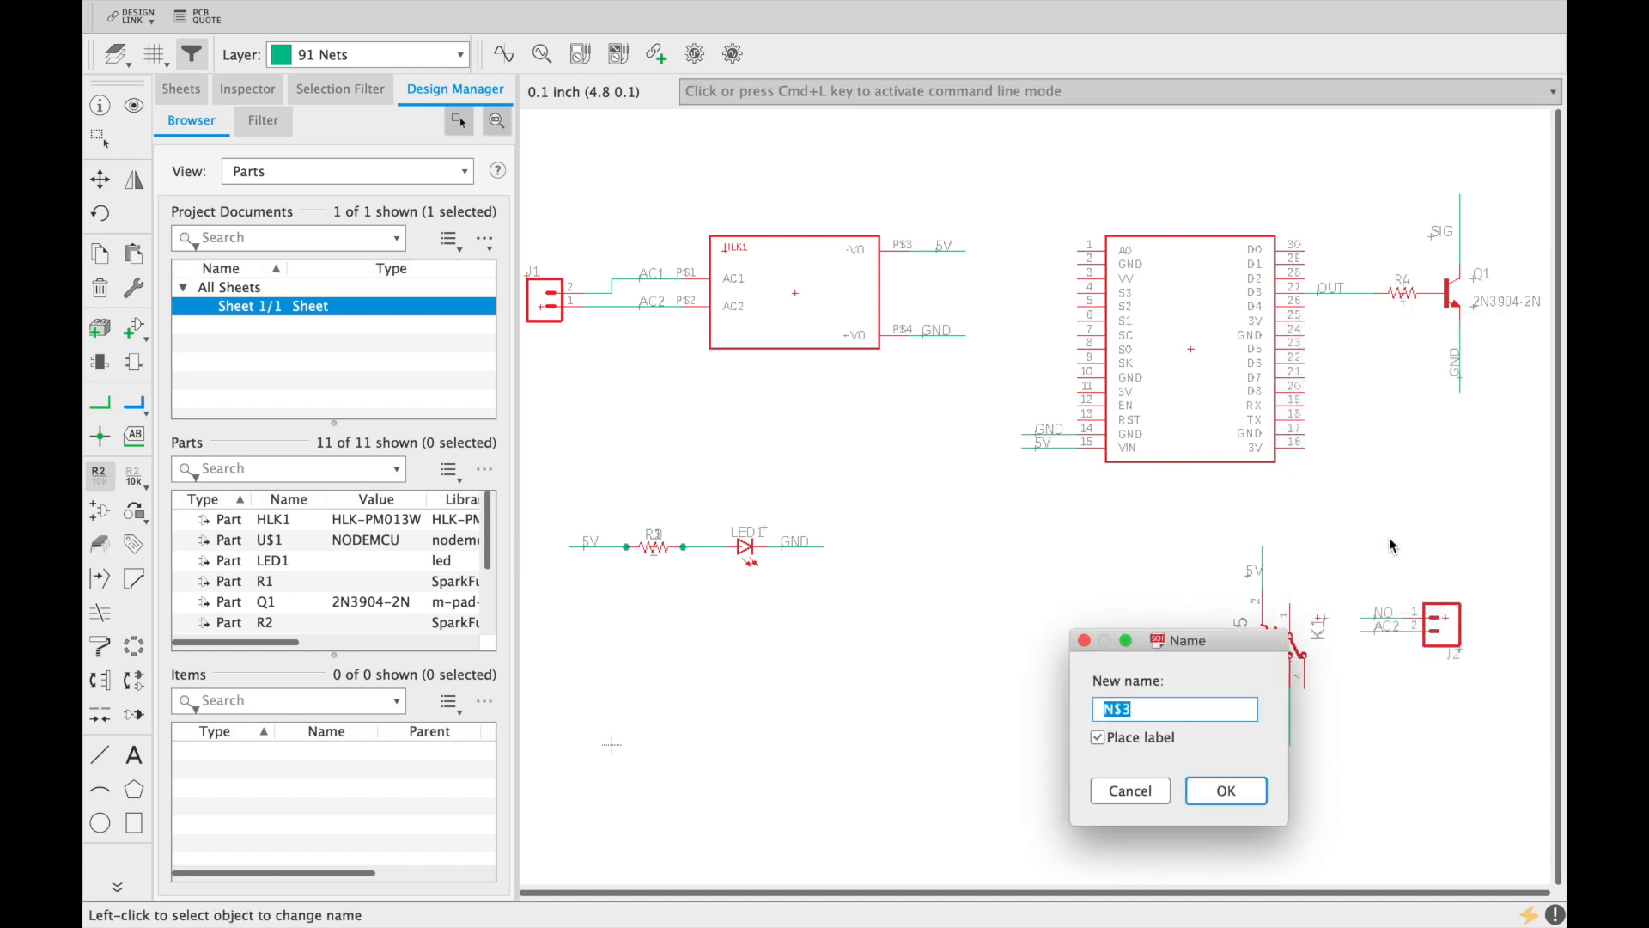
key("BackSpace")
type("NO")
left_click(1222, 799)
left_click(1382, 753)
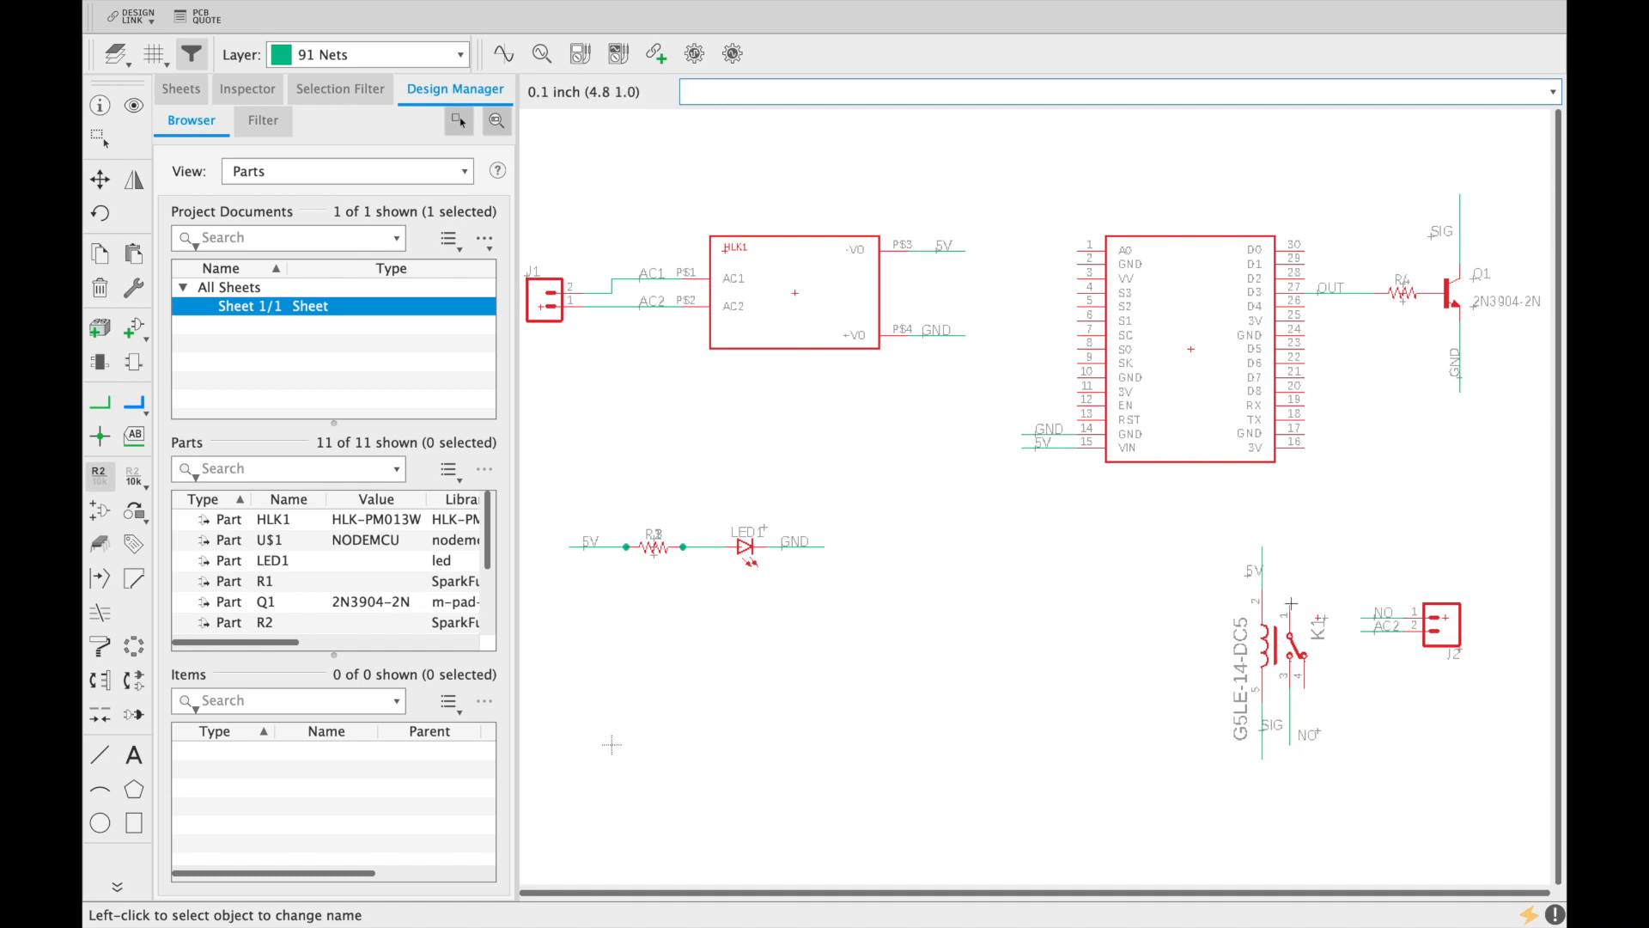
Step: Draw a short net stub upward from the relay's pin 1
left_click(99, 401)
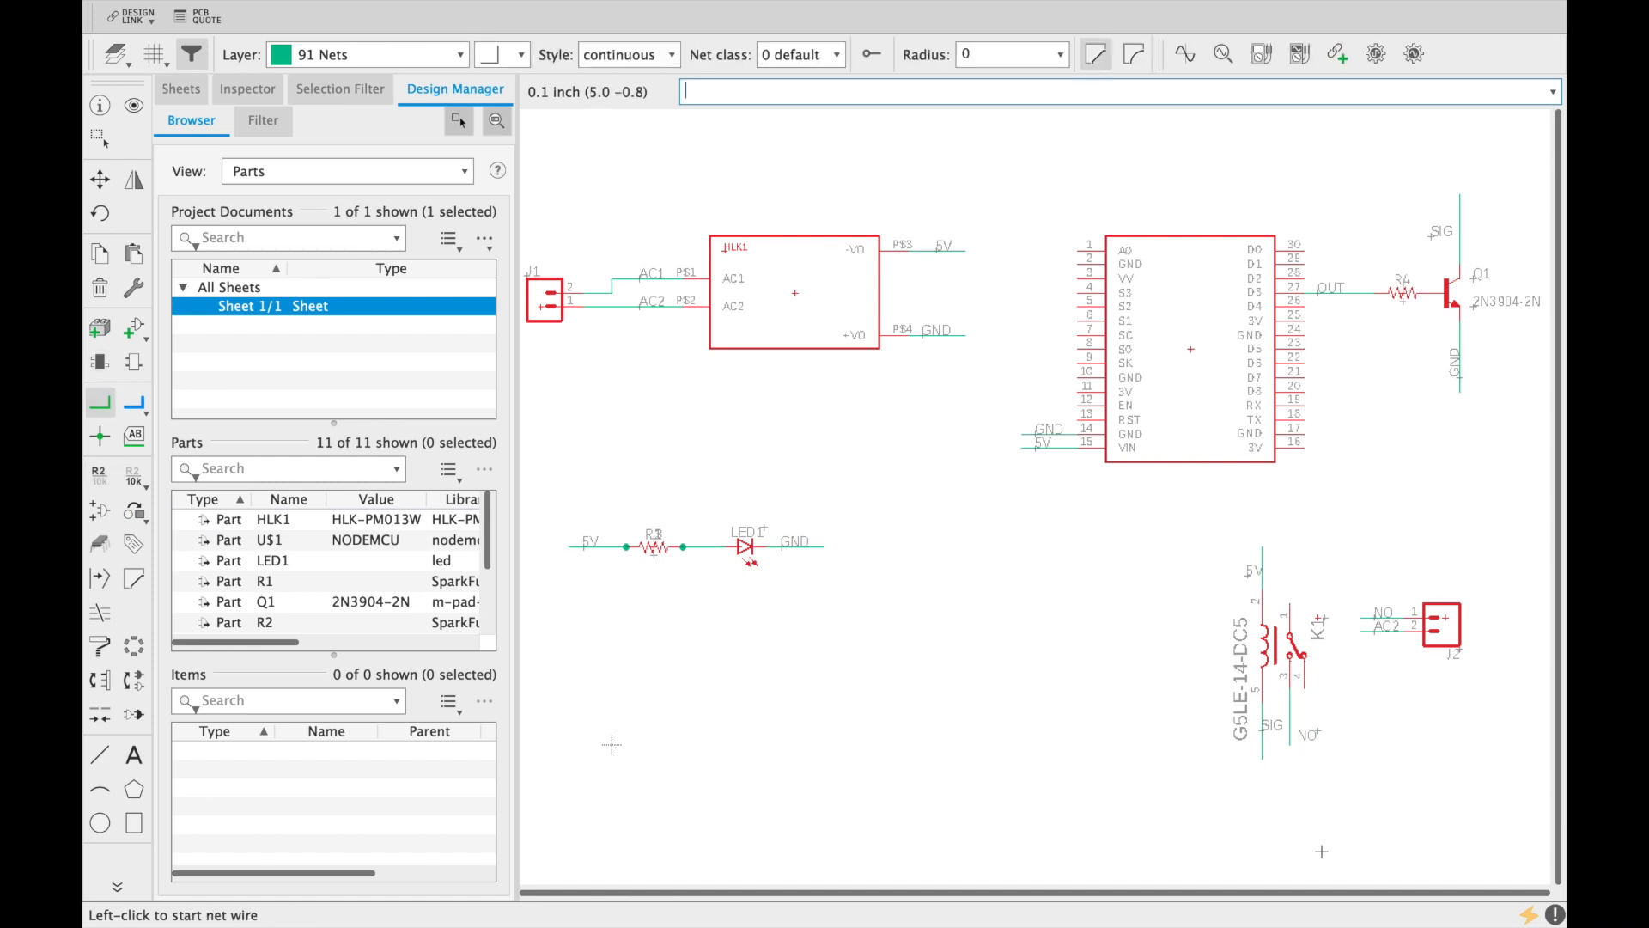
left_click(1290, 604)
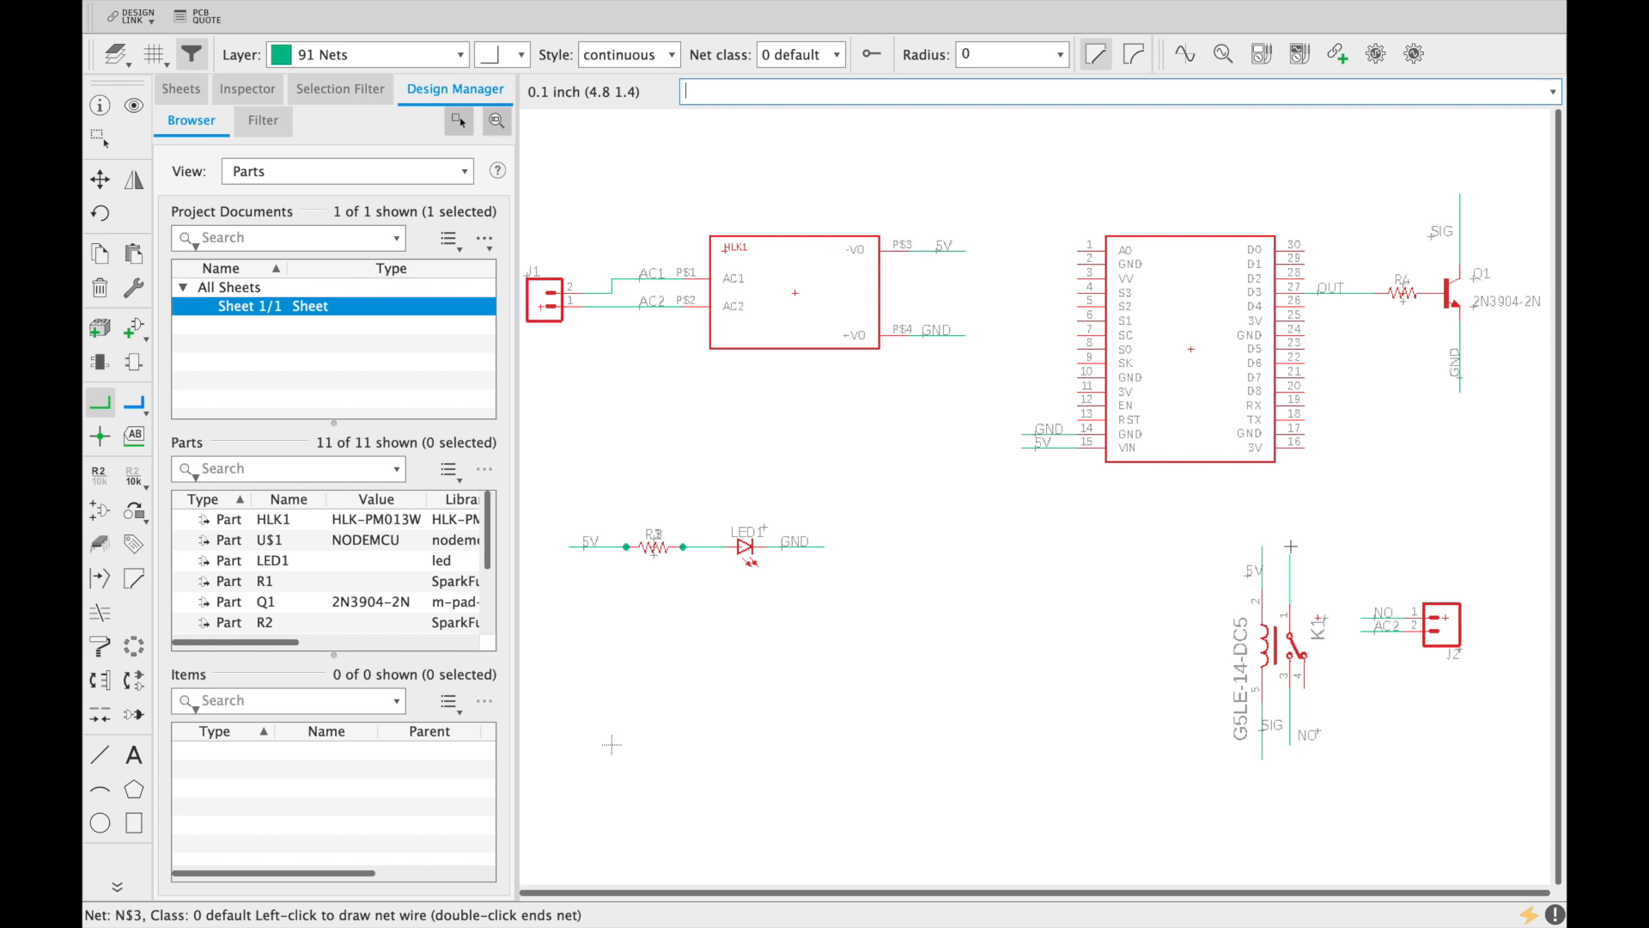
key("Escape")
Step: Name the net stub above the relay's pin 1 AC1 and place its label beside the wire
right_click(1291, 589)
left_click(1364, 406)
type("AC1")
left_click(1226, 648)
key("Return")
left_click(1291, 575)
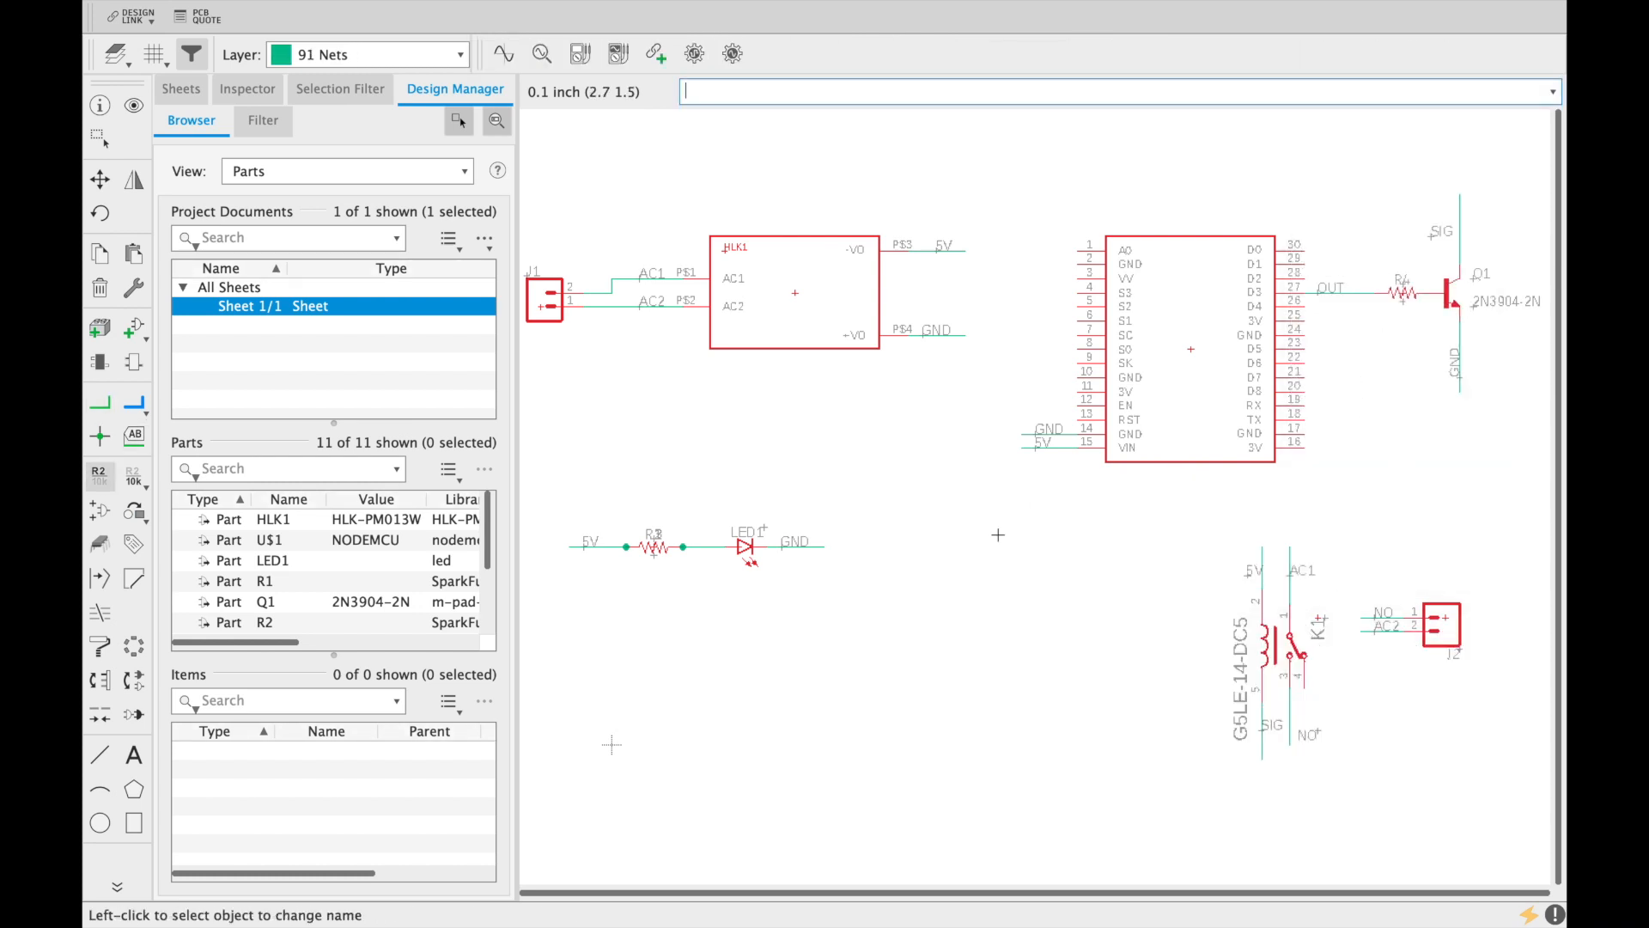